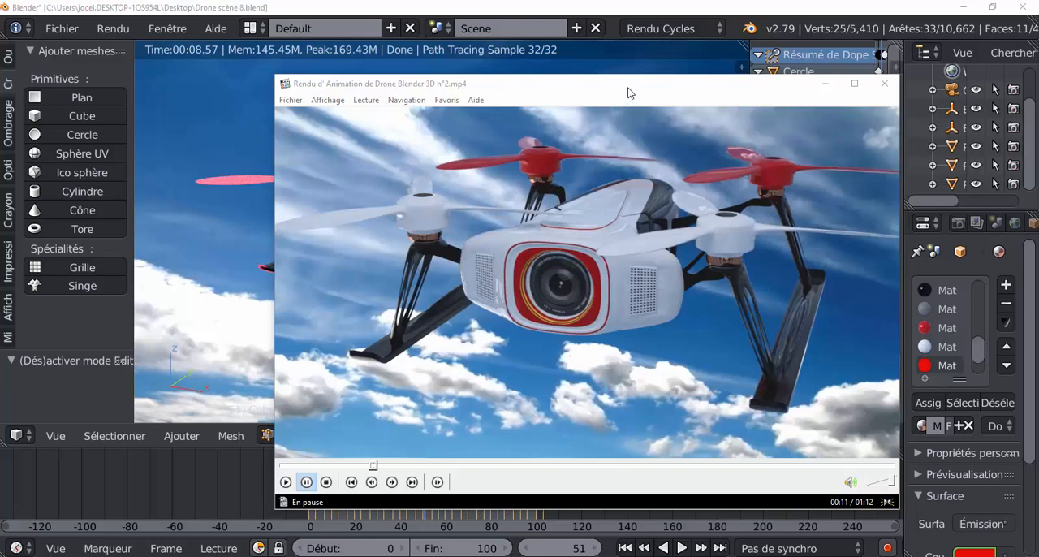
Replay the rendered drone animation from near its start, pause it and close the video player
{"action": "left_click_drag", "start_coordinate": [623, 95], "coordinate": [669, 102]}
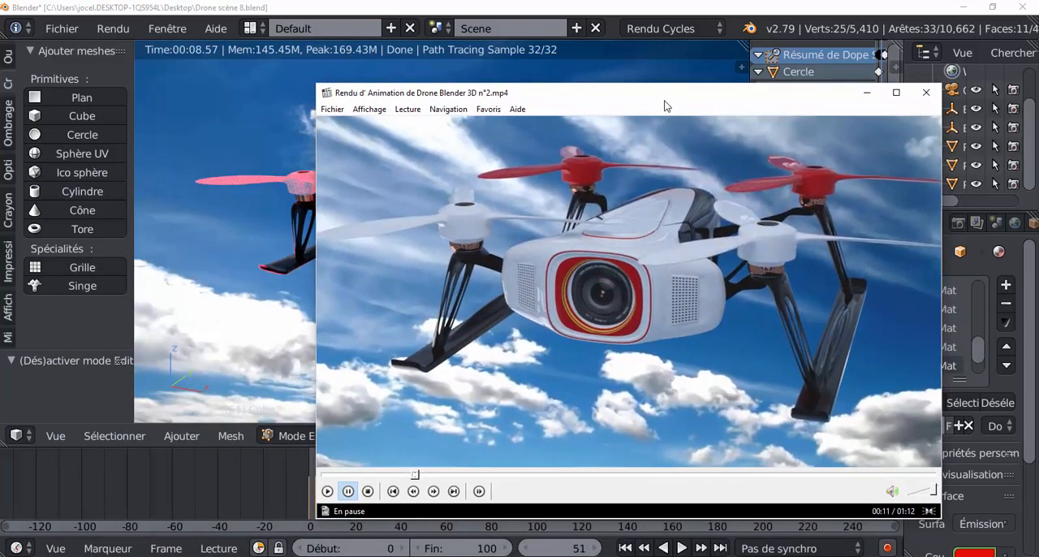
{"action": "left_click_drag", "start_coordinate": [662, 102], "coordinate": [747, 86]}
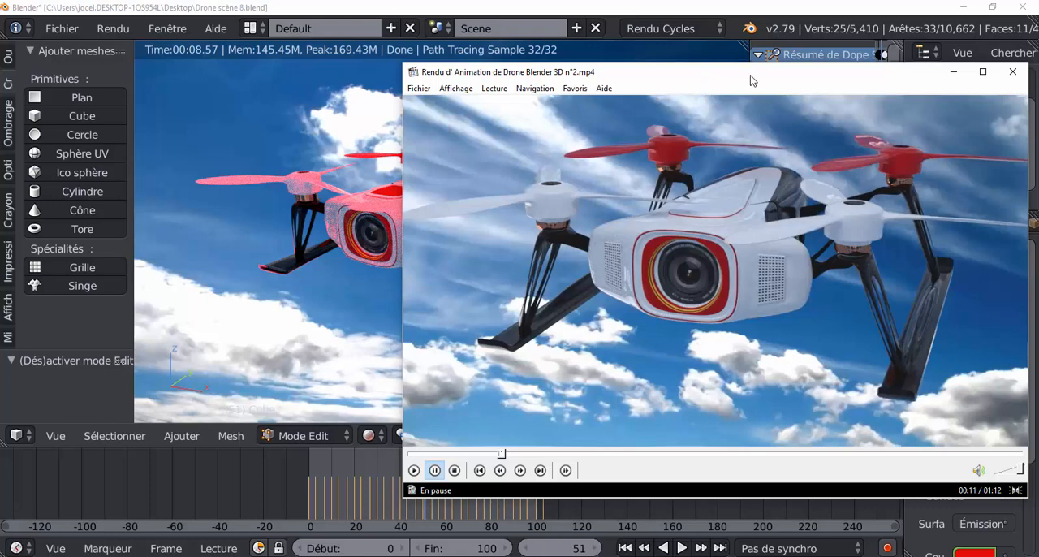
{"action": "left_click_drag", "start_coordinate": [758, 73], "coordinate": [737, 79]}
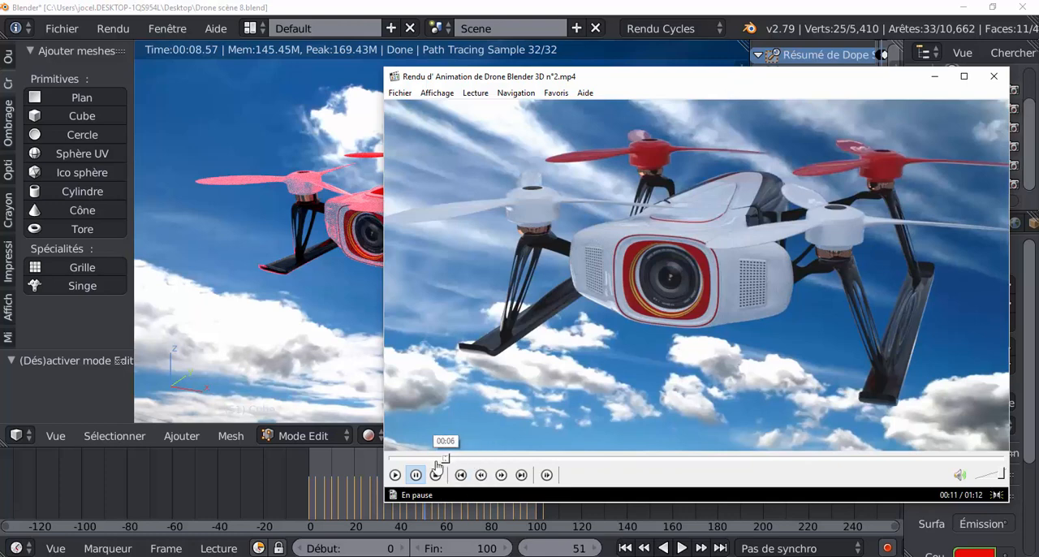
{"action": "left_click", "coordinate": [401, 458]}
{"action": "left_click_drag", "start_coordinate": [400, 459], "coordinate": [395, 460]}
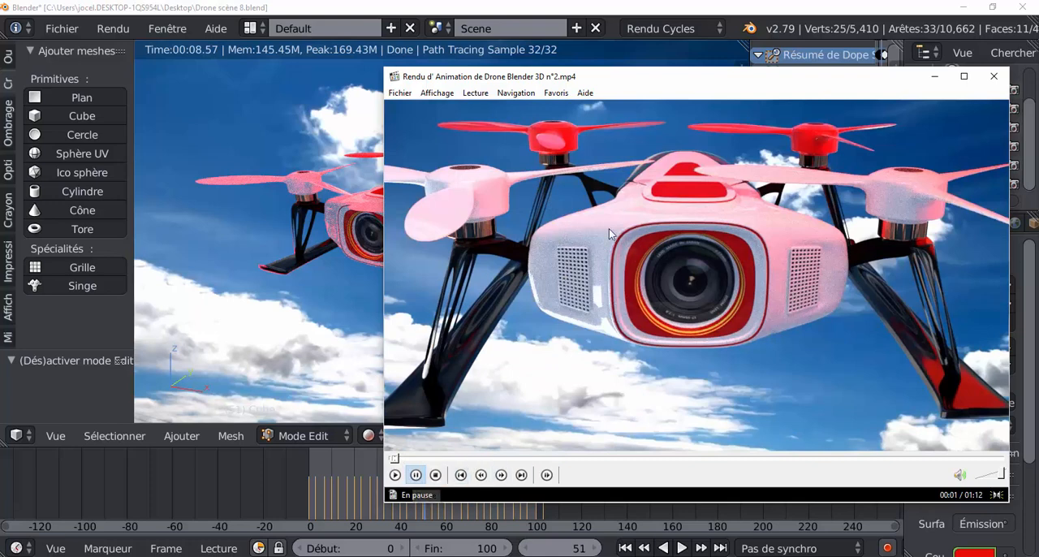
{"action": "left_click", "coordinate": [395, 477]}
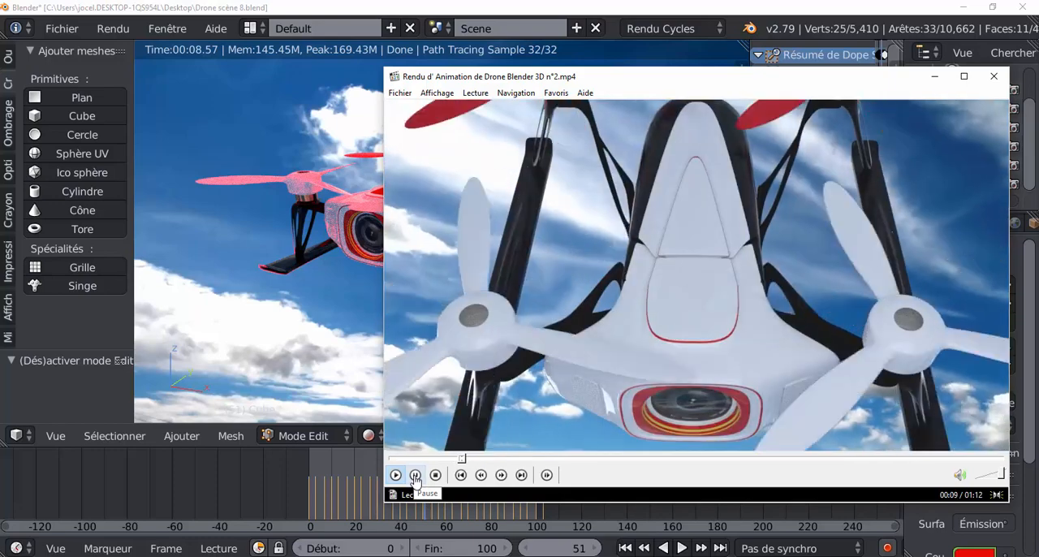
{"action": "left_click", "coordinate": [415, 476]}
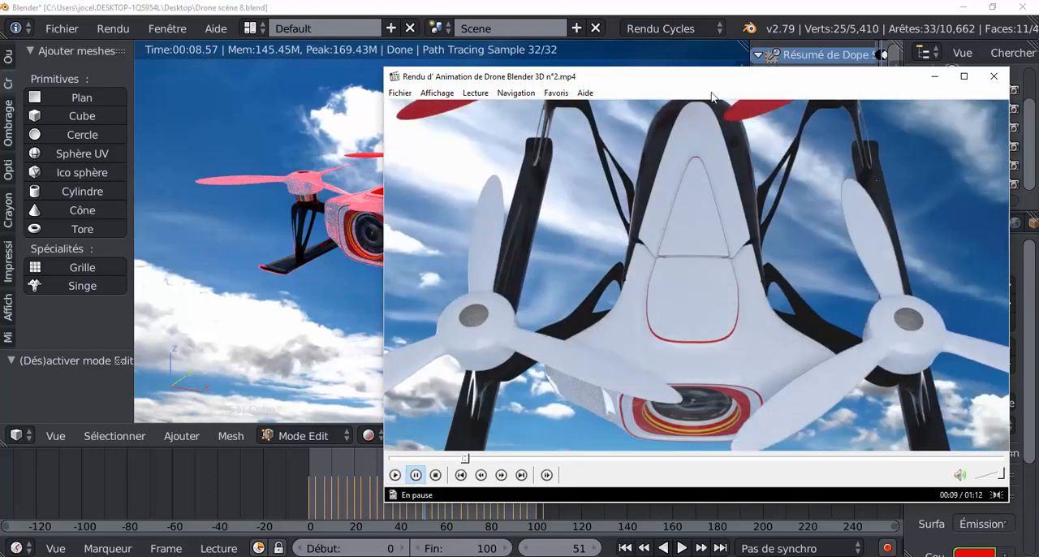
{"action": "left_click", "coordinate": [993, 76]}
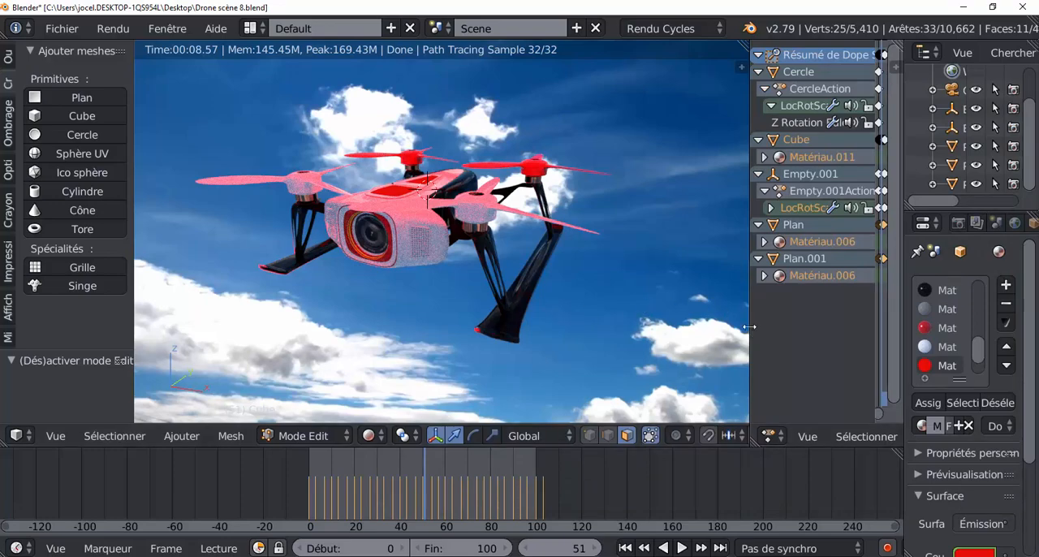
Widen the 3D view and switch its shading from Rendu to Matériau, with the drone and the surrounding planes in view
{"action": "left_click_drag", "start_coordinate": [750, 326], "coordinate": [831, 322]}
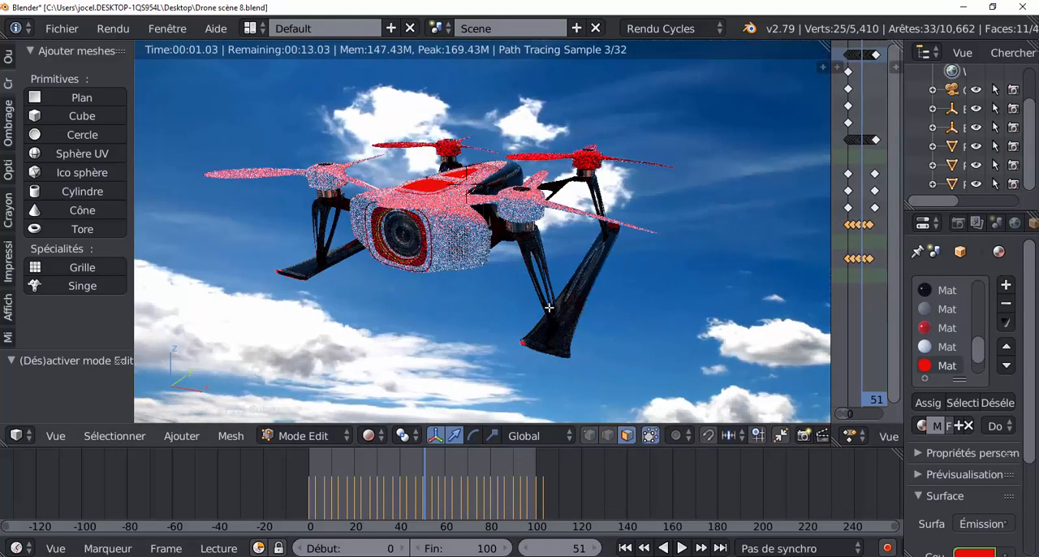
{"action": "scroll", "coordinate": [475, 306], "scroll_direction": "down", "scroll_amount": 1}
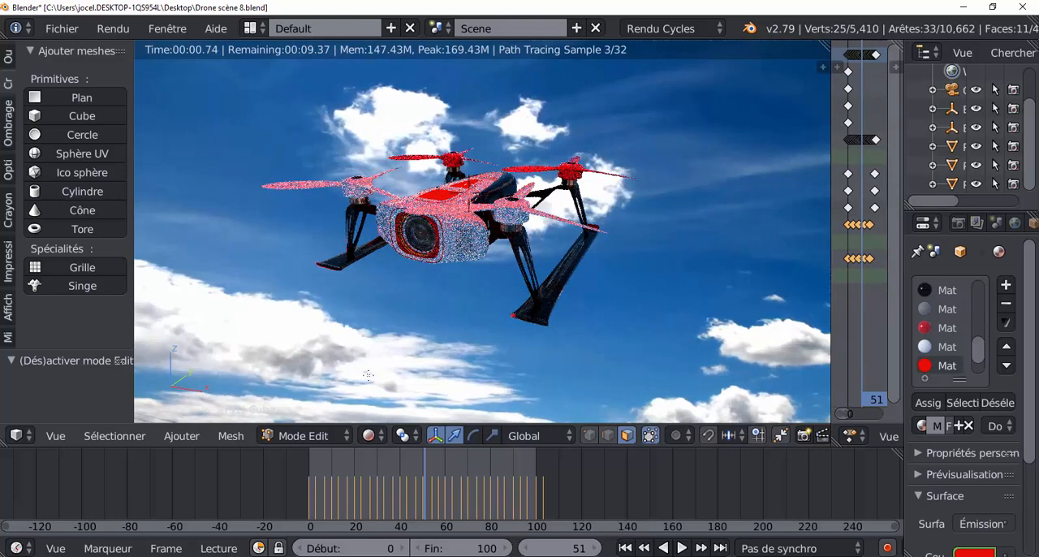
{"action": "scroll", "coordinate": [391, 318], "scroll_direction": "up", "scroll_amount": 1}
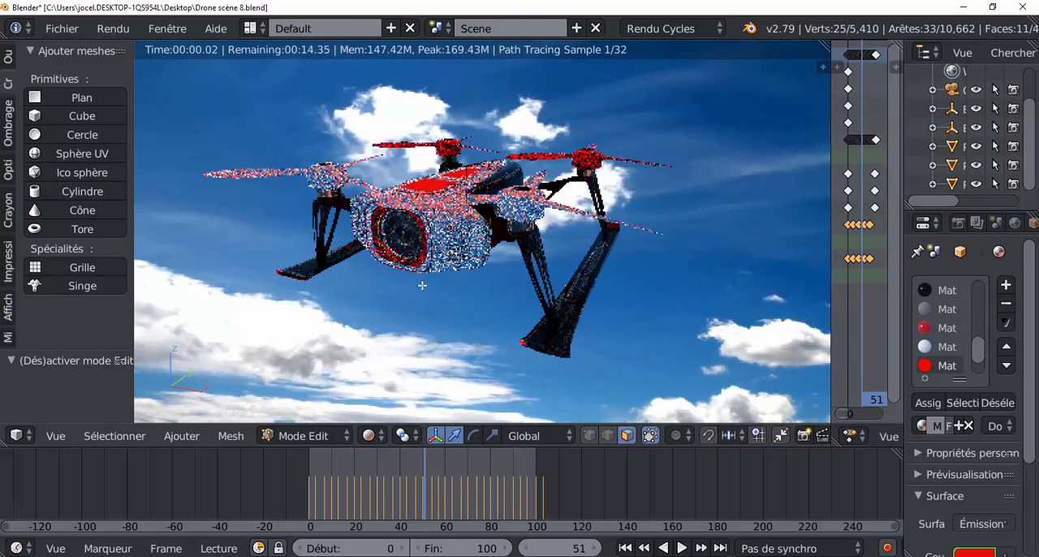
{"action": "left_click", "coordinate": [368, 436]}
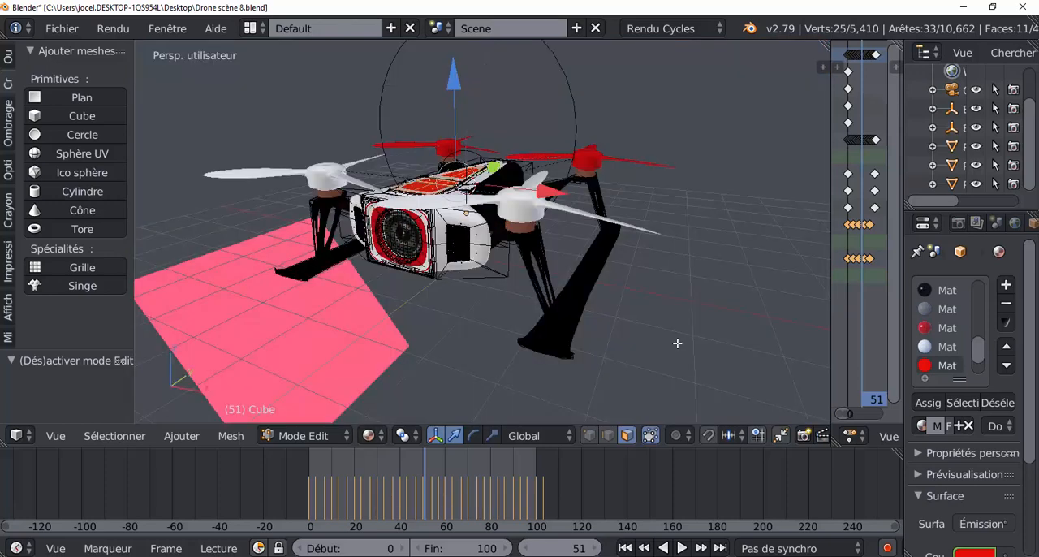
{"action": "scroll", "coordinate": [677, 343], "scroll_direction": "down", "scroll_amount": 2}
{"action": "mouse_move", "coordinate": [641, 351]}
{"action": "middle_mouse_down"}
{"action": "mouse_move", "coordinate": [657, 347]}
{"action": "mouse_move", "coordinate": [593, 301]}
{"action": "middle_mouse_up"}
{"action": "scroll", "coordinate": [593, 301], "scroll_direction": "down", "scroll_amount": 1}
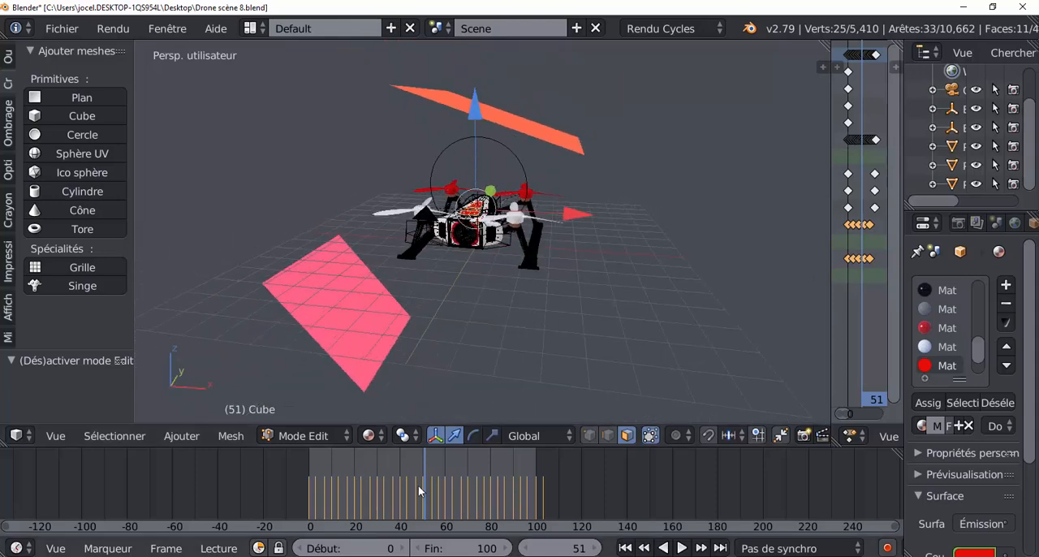
Move the animation to frame 60 and widen the properties editor at the material's Émission colour and strength settings
{"action": "left_click_drag", "start_coordinate": [418, 485], "coordinate": [446, 465]}
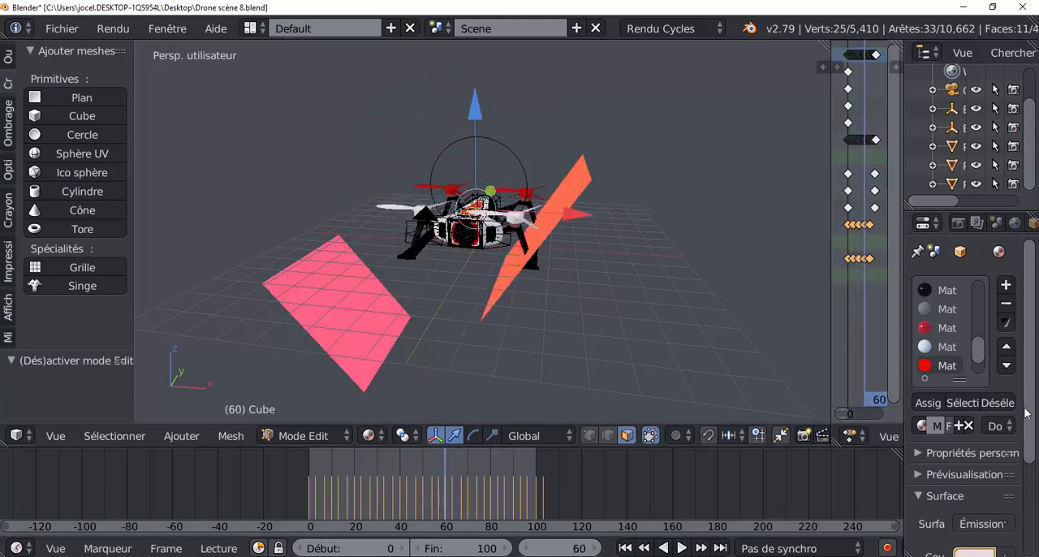
{"action": "scroll", "coordinate": [1026, 409], "scroll_direction": "down", "scroll_amount": 4}
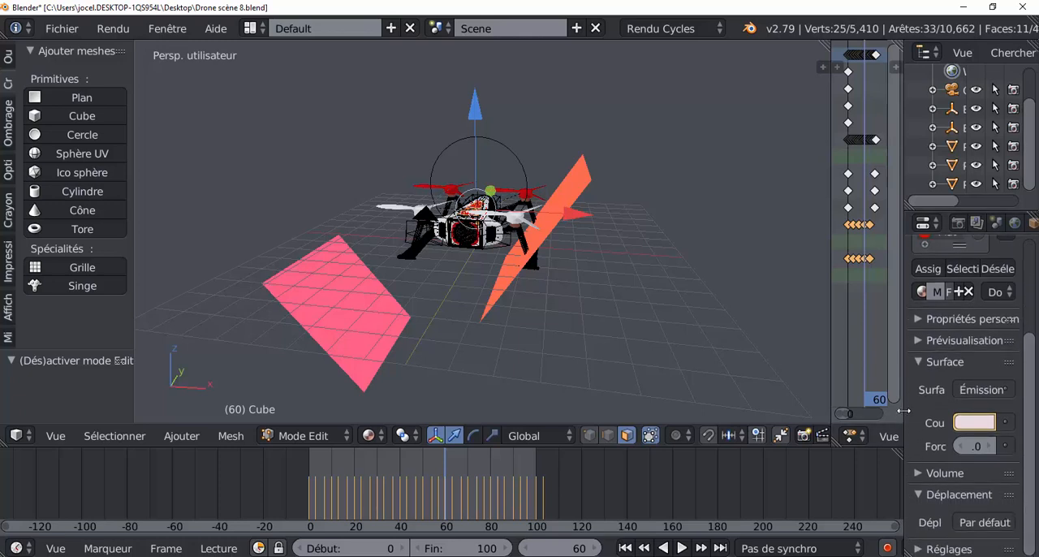
{"action": "left_click_drag", "start_coordinate": [902, 410], "coordinate": [852, 411]}
Play and stop the animation, return to frame 0 and examine the light planes around the drone
{"action": "key", "text": "alt+a"}
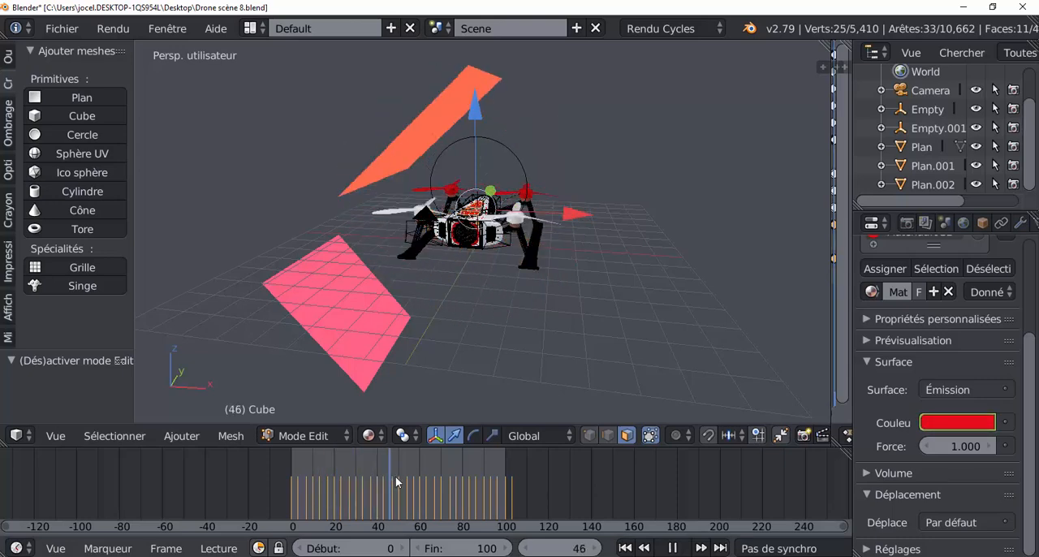
{"action": "key", "text": "alt+a"}
{"action": "left_click", "coordinate": [274, 485]}
{"action": "scroll", "coordinate": [477, 295], "scroll_direction": "up", "scroll_amount": 2}
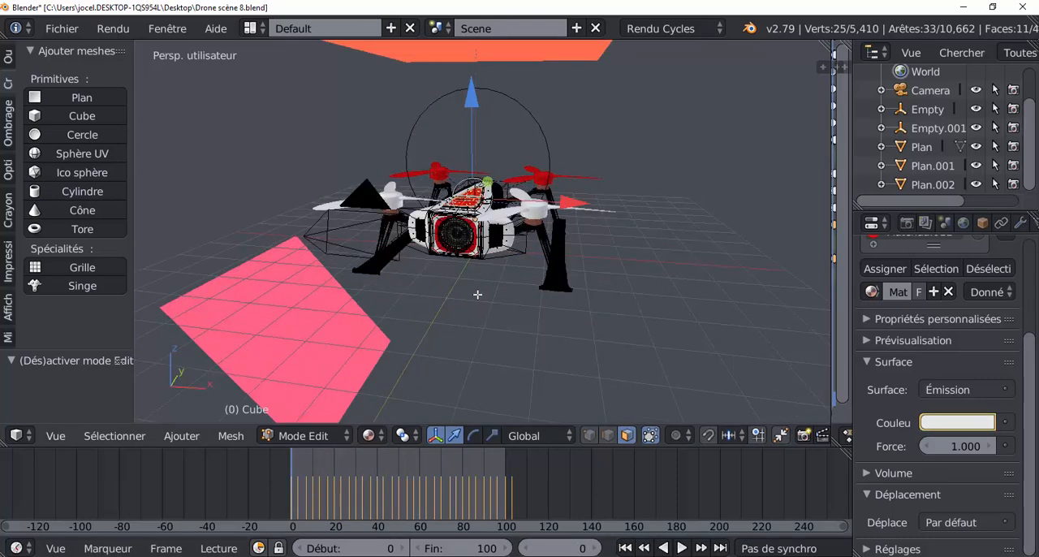
{"action": "scroll", "coordinate": [477, 295], "scroll_direction": "down", "scroll_amount": 3}
{"action": "middle_click_drag", "start_coordinate": [516, 308], "coordinate": [556, 305]}
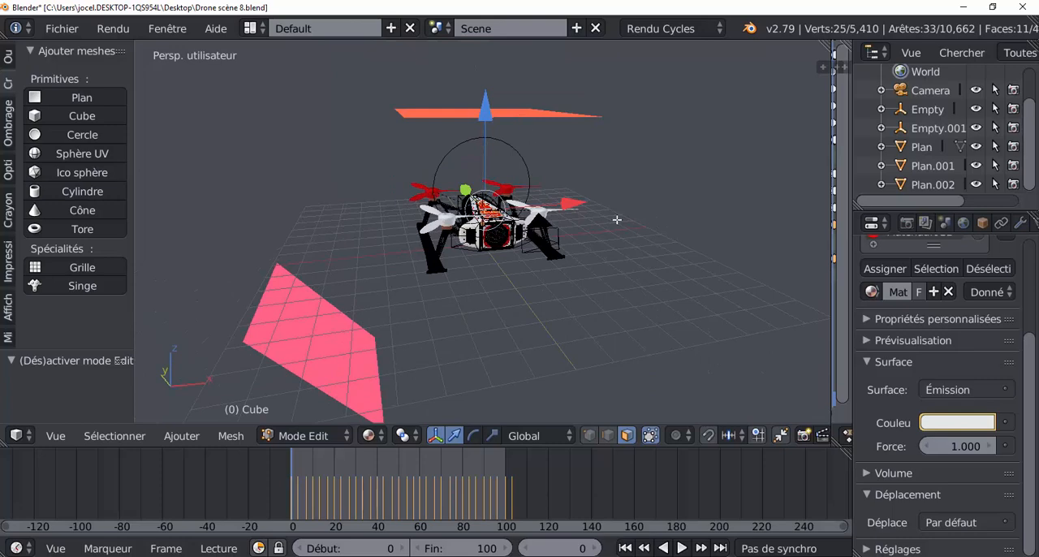
{"action": "middle_click_drag", "start_coordinate": [639, 252], "coordinate": [633, 241]}
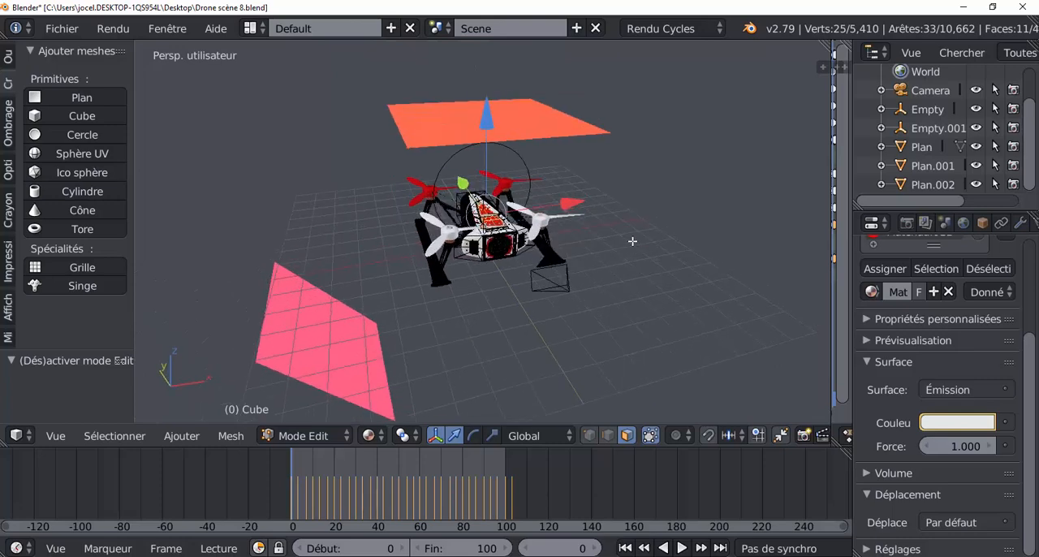
Switch to Object mode and select Empty.001, the spherical empty above the drone, in the front view
{"action": "key", "text": "Tab"}
{"action": "right_click", "coordinate": [545, 137]}
{"action": "middle_click_drag", "start_coordinate": [637, 247], "coordinate": [531, 198]}
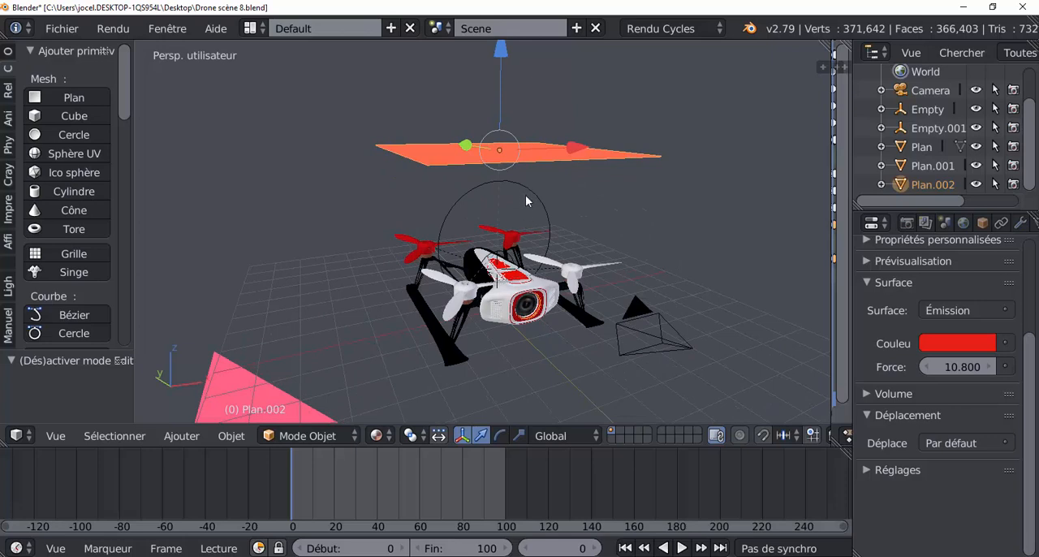
{"action": "middle_click_drag", "start_coordinate": [462, 306], "coordinate": [473, 273]}
{"action": "right_click", "coordinate": [520, 195]}
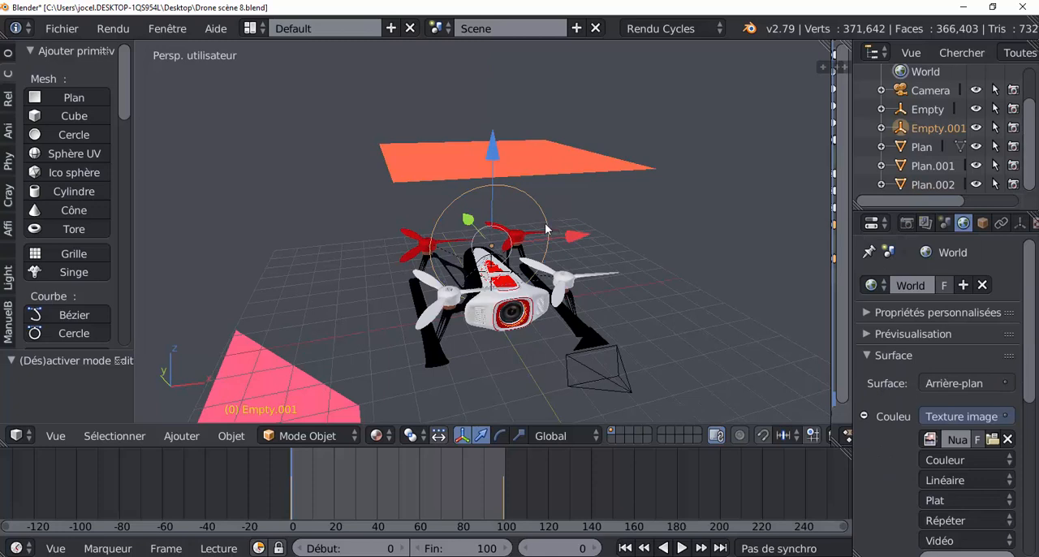
{"action": "middle_click_drag", "start_coordinate": [705, 274], "coordinate": [702, 271]}
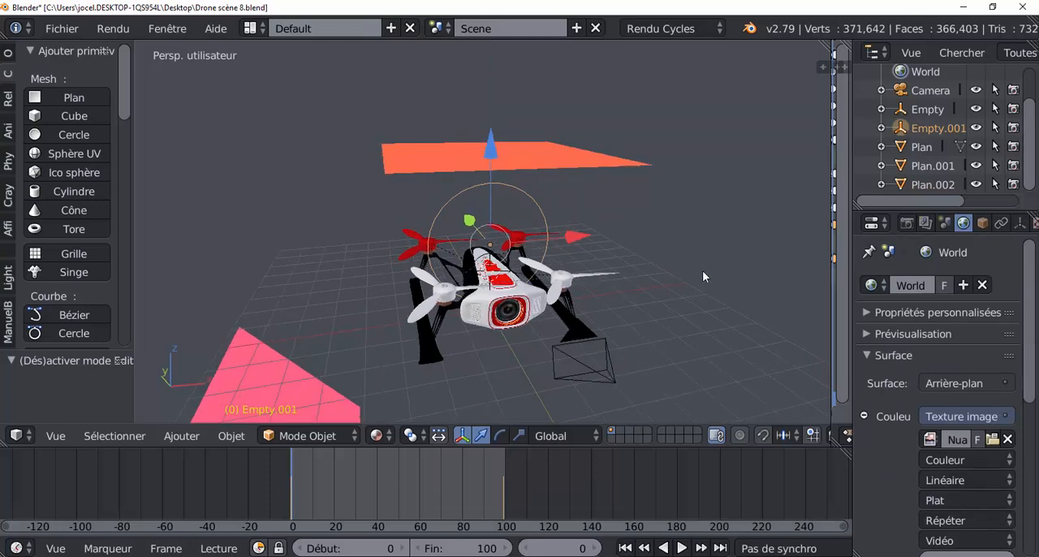
{"action": "key", "text": "KP_1"}
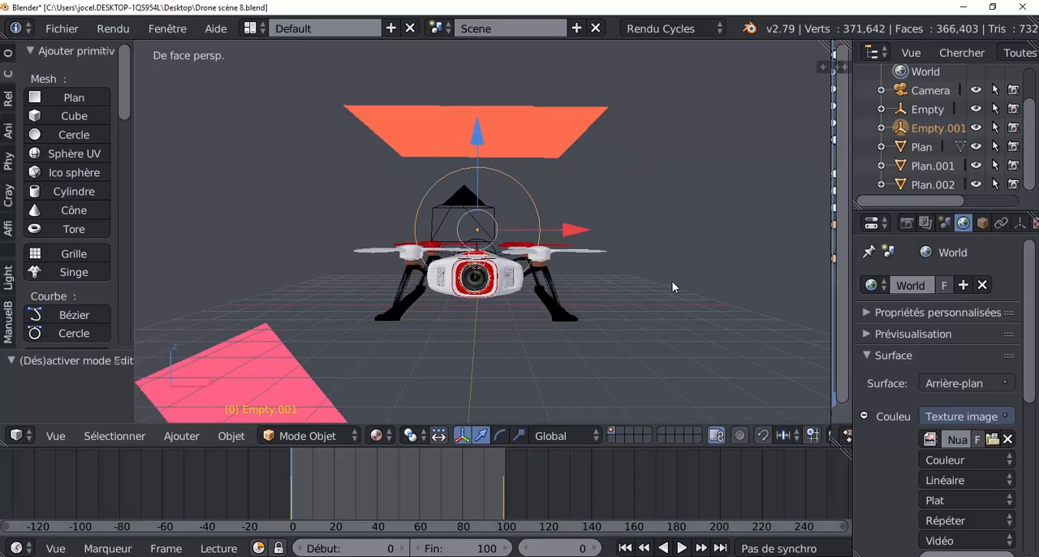
Try rotating Empty.001 in the front view to test how the overhead plane follows it
{"action": "key", "text": "r"}
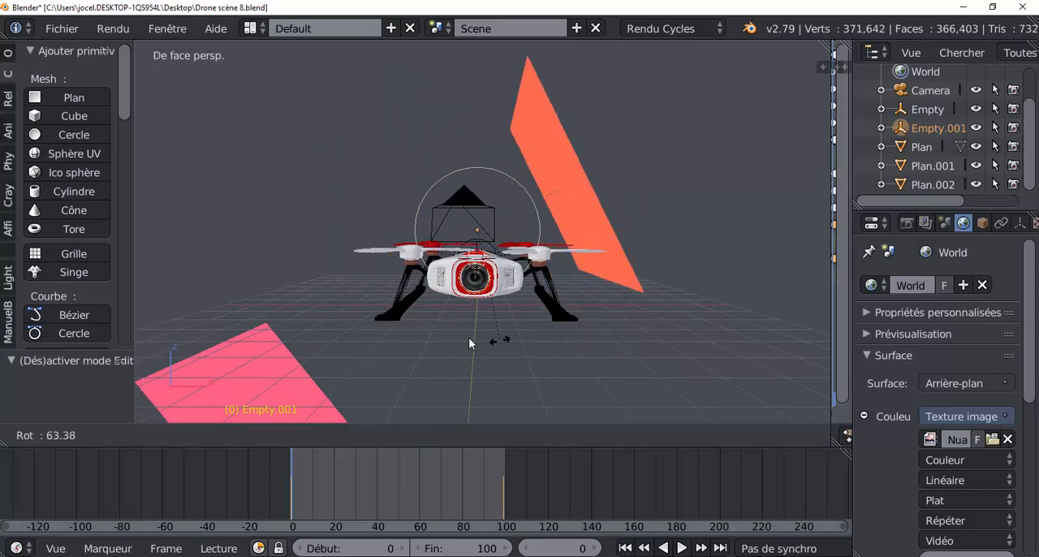
{"action": "left_click", "coordinate": [662, 279]}
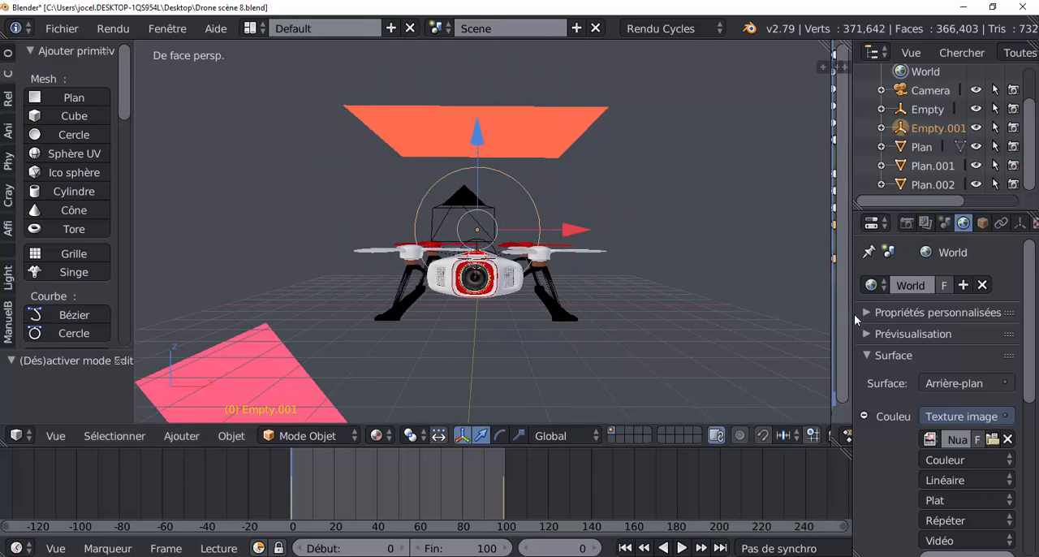
{"action": "scroll", "coordinate": [1036, 351], "scroll_direction": "down", "scroll_amount": 4}
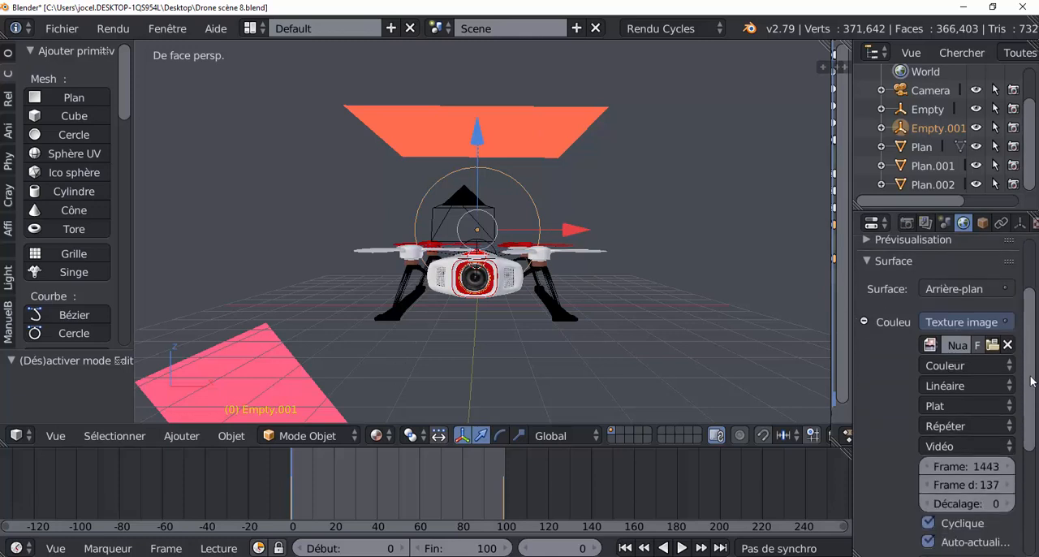
Select the overhead plane Plan.002 together with Empty.001 and bring up the parenting choices for them
{"action": "right_click", "coordinate": [565, 145]}
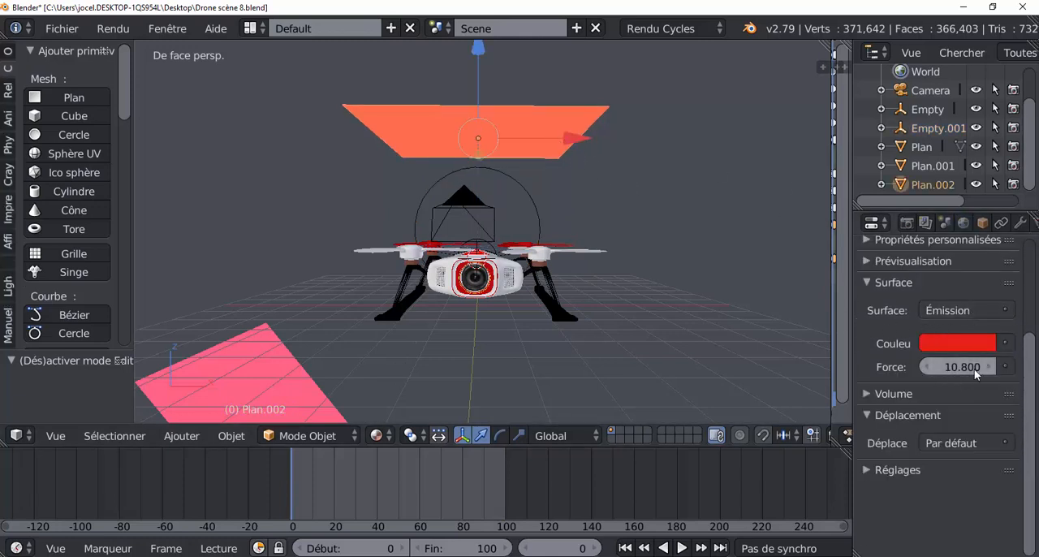
{"action": "right_click", "coordinate": [519, 182]}
{"action": "right_click", "coordinate": [529, 142]}
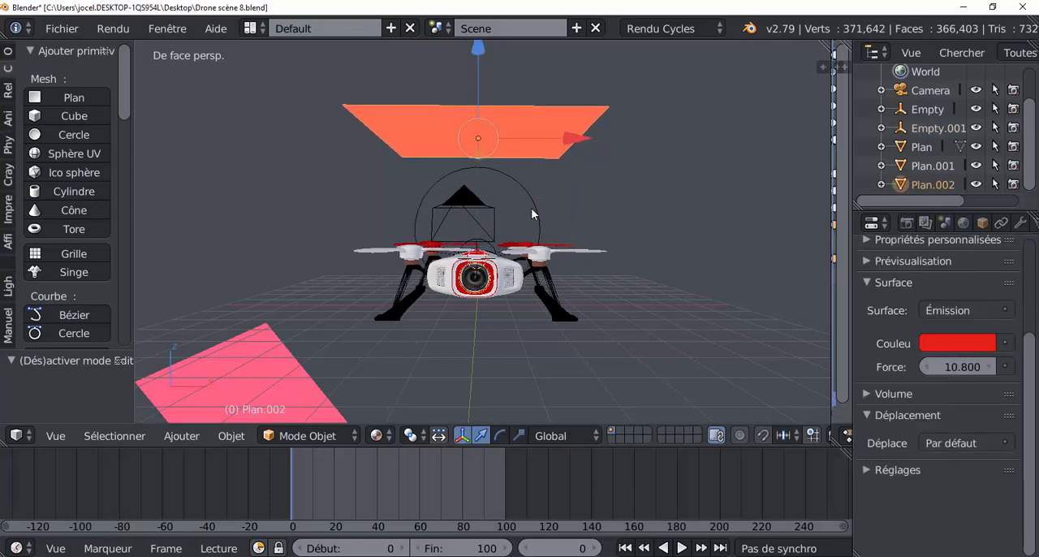
{"action": "right_click", "coordinate": [513, 178]}
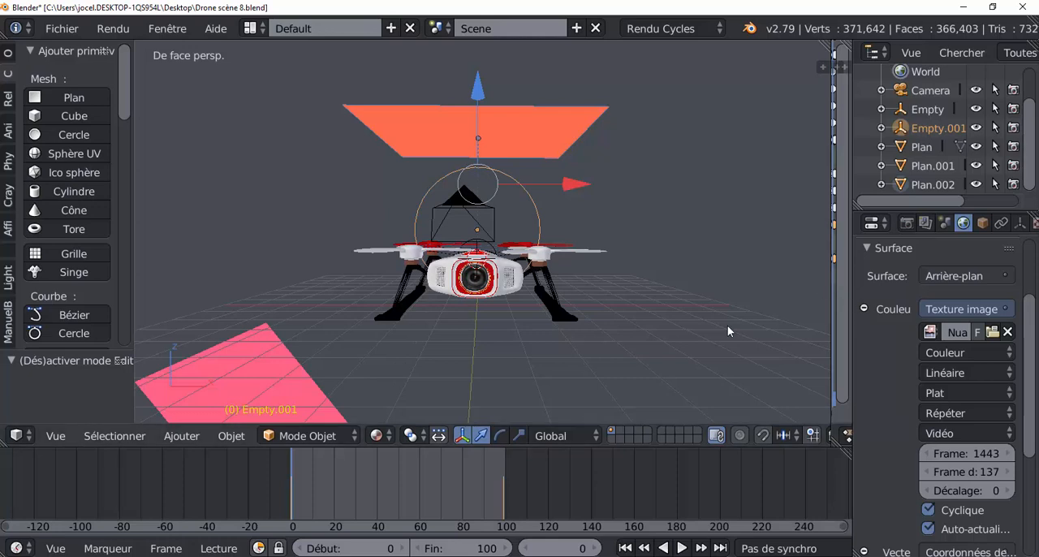
{"action": "key", "text": "ctrl+p"}
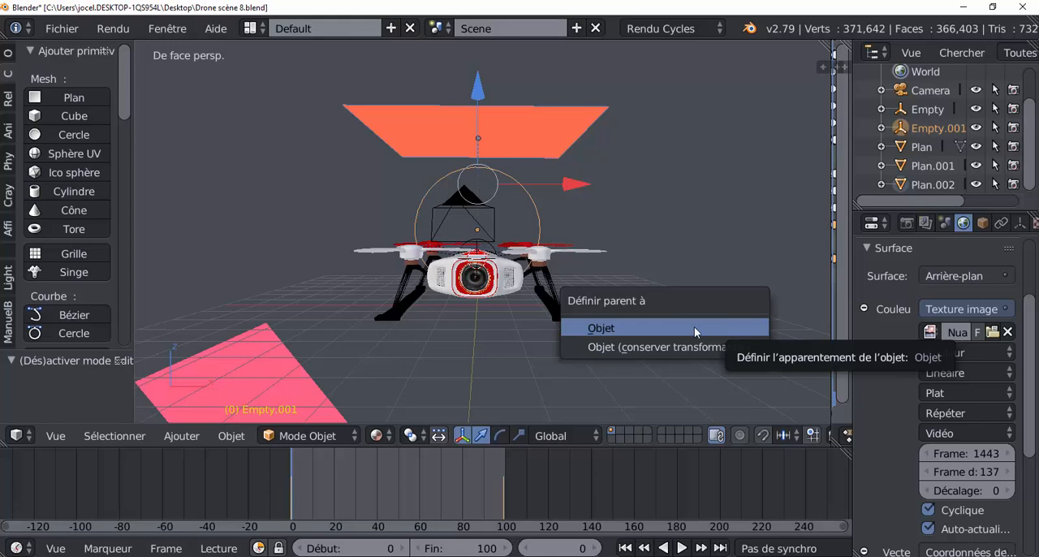
Select Empty.001 alone and try swinging the overhead plane around the drone by rotating it
{"action": "right_click", "coordinate": [537, 222]}
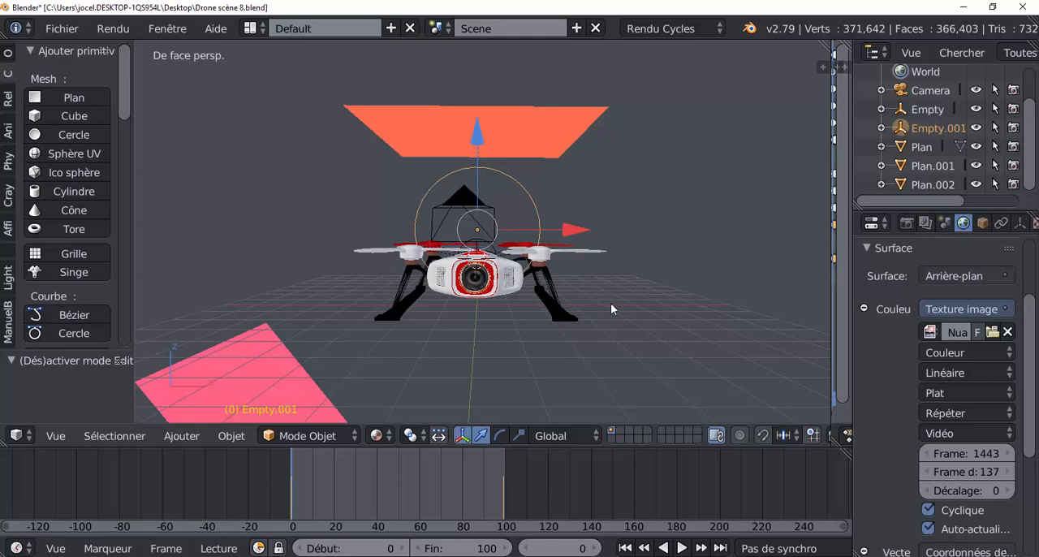
{"action": "key", "text": "r"}
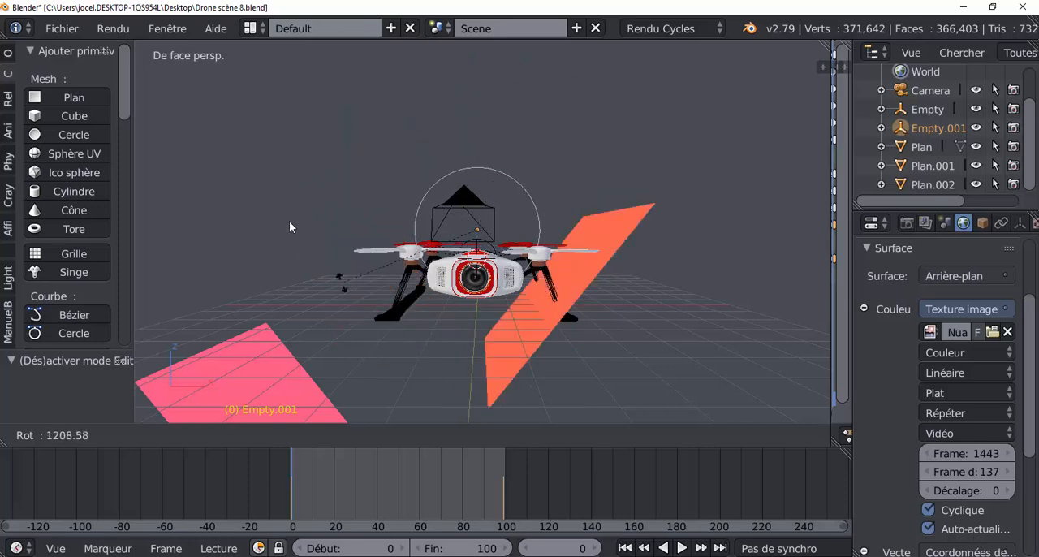
{"action": "right_click", "coordinate": [616, 392]}
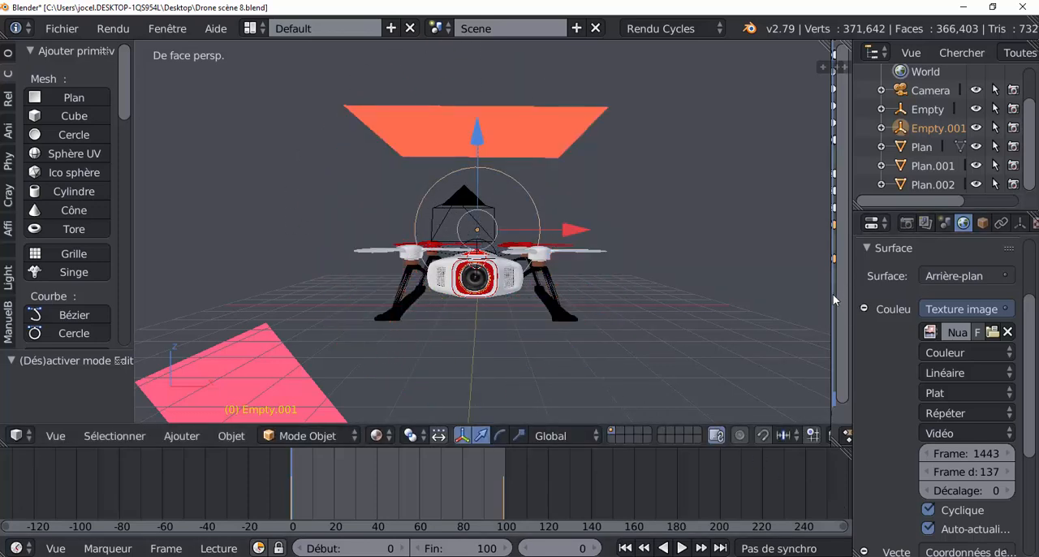
Enlarge the outliner and properties area and select Empty.001 after viewing the emission material of Plan.002
{"action": "left_click_drag", "start_coordinate": [833, 297], "coordinate": [629, 312]}
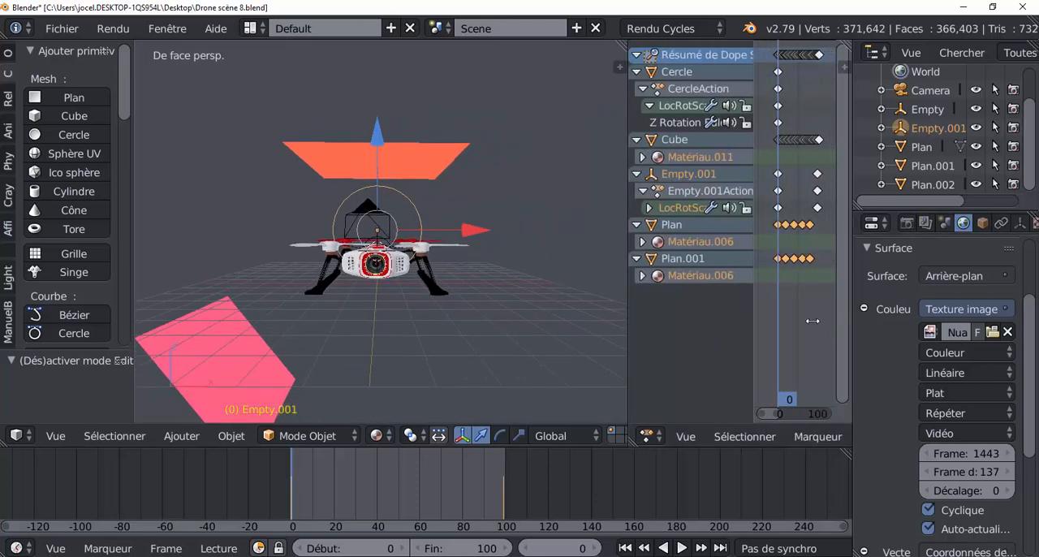
{"action": "left_click_drag", "start_coordinate": [851, 316], "coordinate": [659, 339]}
{"action": "right_click", "coordinate": [414, 155]}
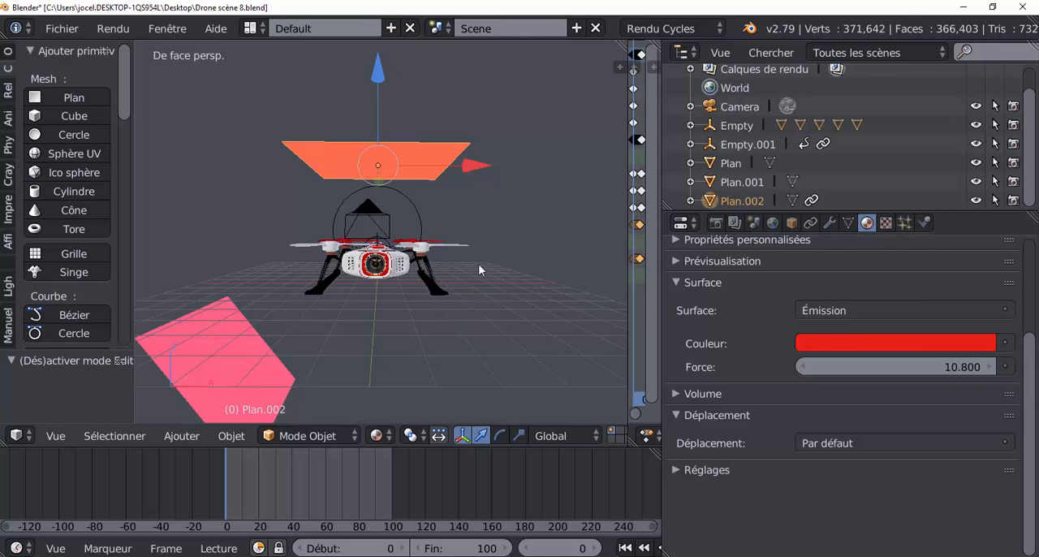
{"action": "right_click", "coordinate": [425, 214]}
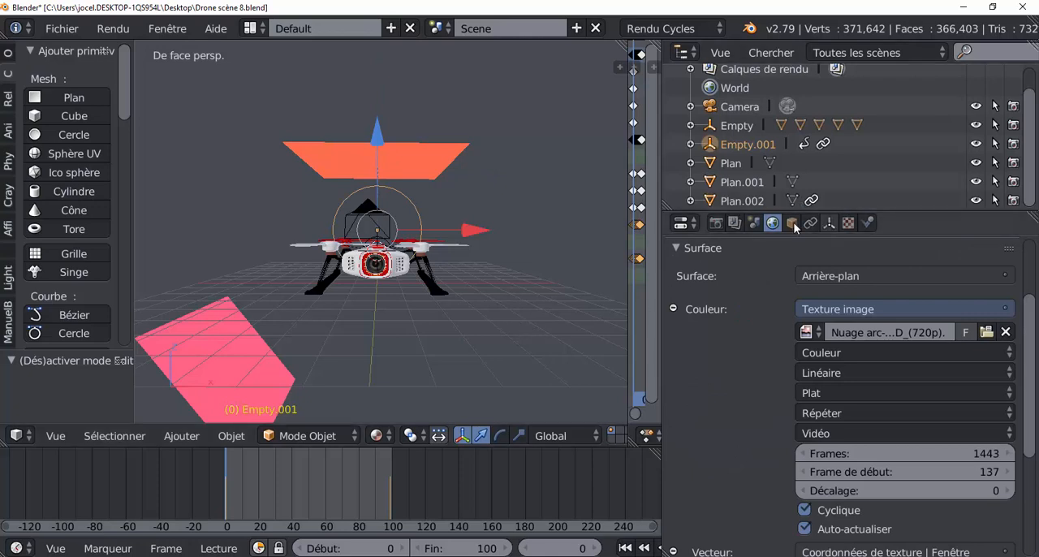
Review the overhead plane's motion and the emission colour changes of Plan.001 across the animation, scrubbing through to about frame 91
{"action": "right_click", "coordinate": [403, 162]}
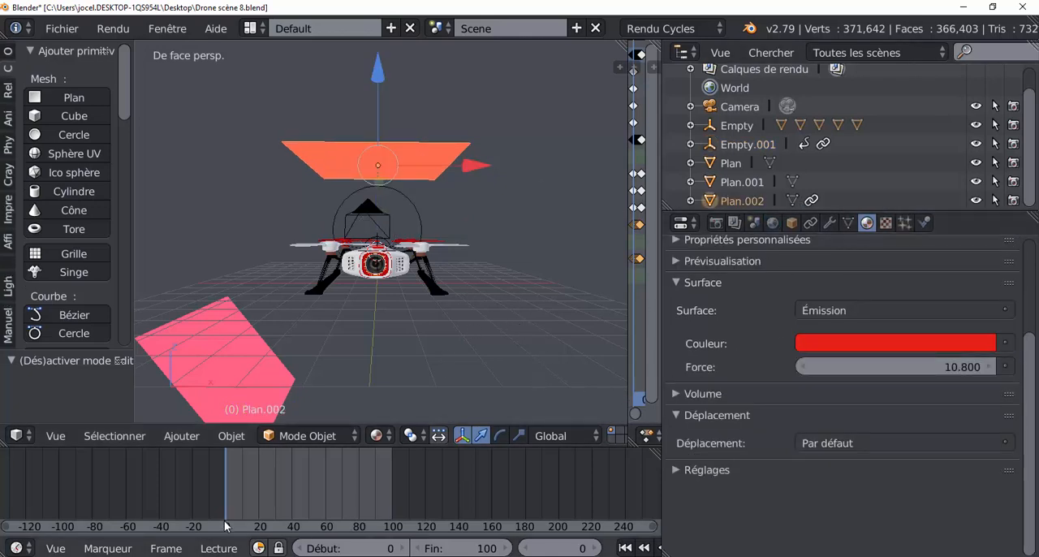
{"action": "left_click_drag", "start_coordinate": [231, 487], "coordinate": [200, 462]}
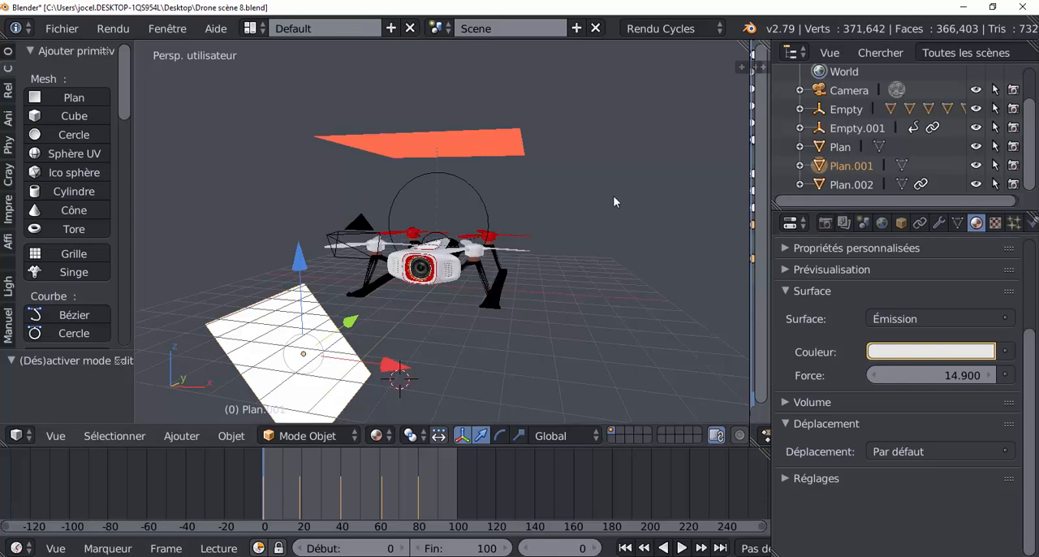
{"action": "scroll", "coordinate": [625, 193], "scroll_direction": "down", "scroll_amount": 3}
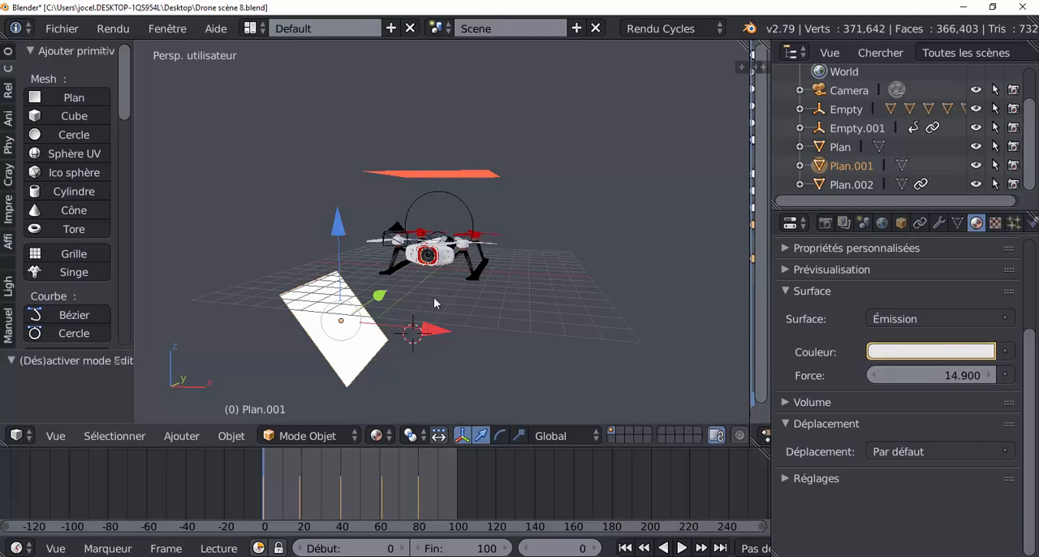
{"action": "left_click_drag", "start_coordinate": [269, 485], "coordinate": [317, 482]}
{"action": "key", "text": "alt+a"}
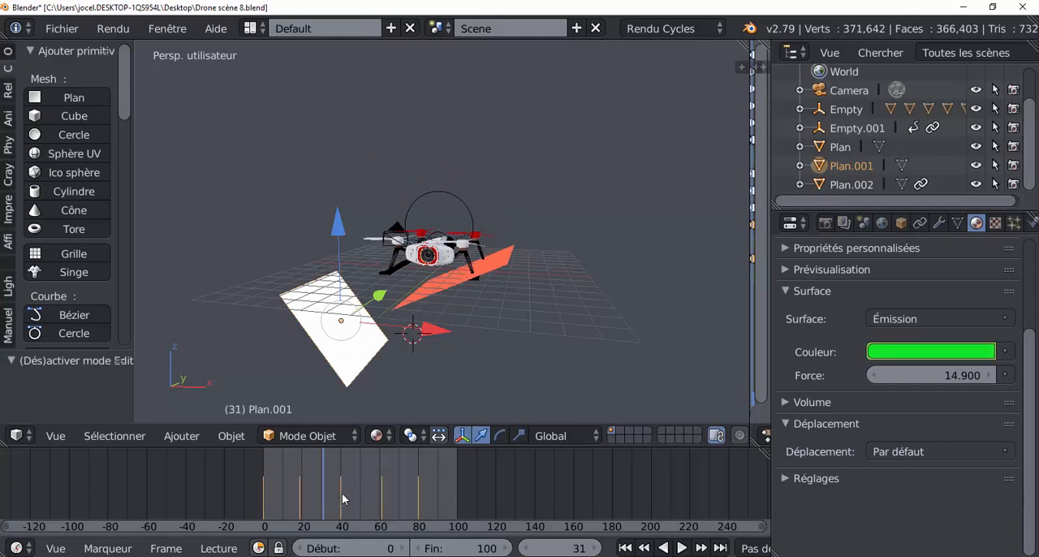
{"action": "left_click_drag", "start_coordinate": [344, 493], "coordinate": [439, 495]}
{"action": "key", "text": "alt+a"}
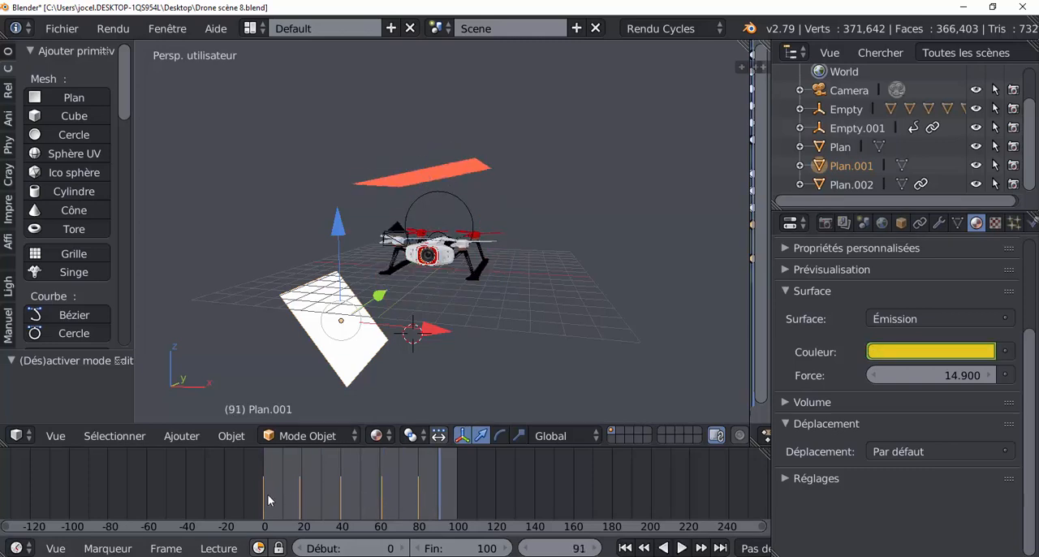
{"action": "left_click_drag", "start_coordinate": [268, 500], "coordinate": [349, 484]}
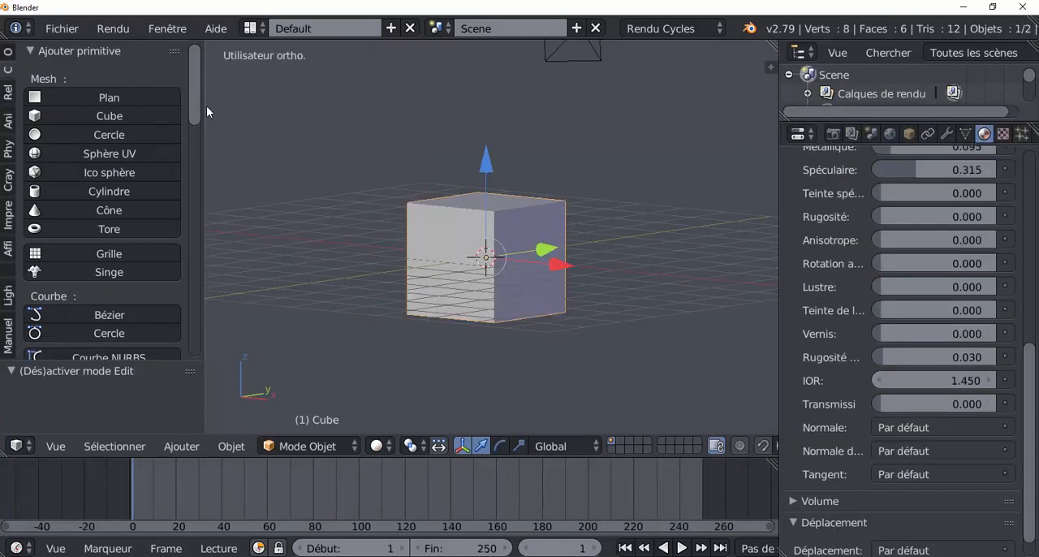
Switch to the new scene with the default cube, add a plane, and raise it along Z above the cube in front view
{"action": "left_click_drag", "start_coordinate": [200, 115], "coordinate": [280, 121]}
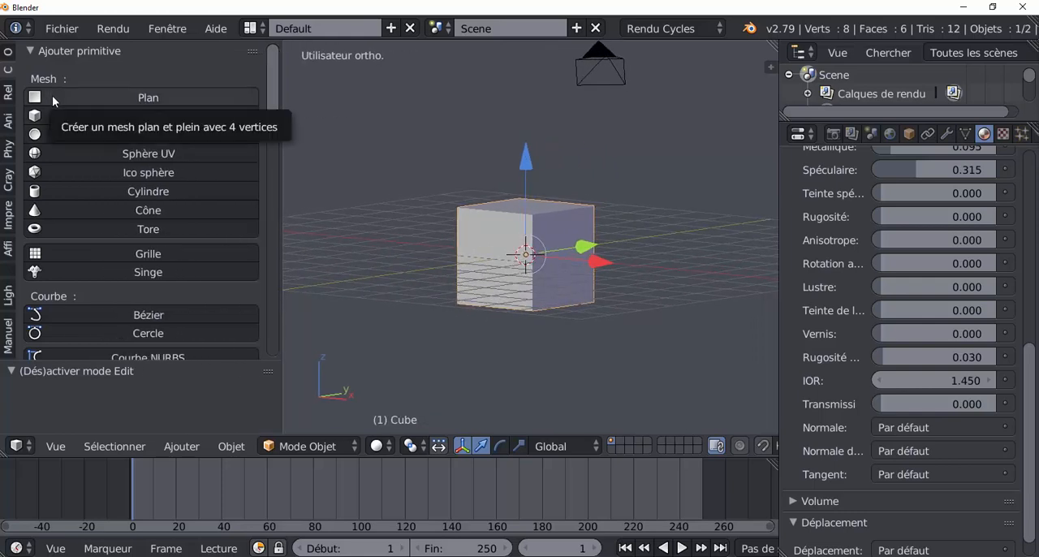
{"action": "left_click", "coordinate": [54, 101]}
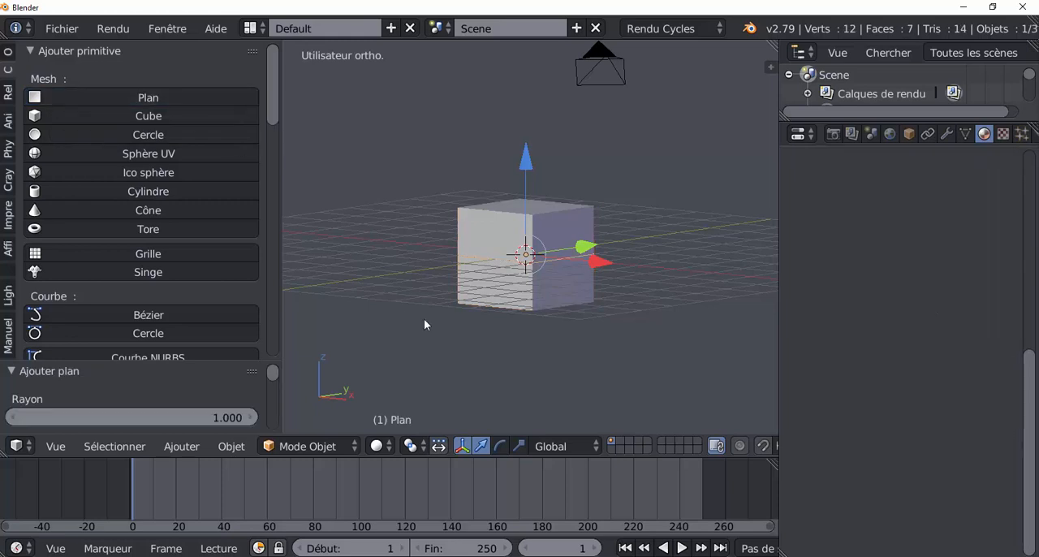
{"action": "middle_click_drag", "start_coordinate": [493, 347], "coordinate": [564, 352]}
{"action": "left_click_drag", "start_coordinate": [536, 177], "coordinate": [548, 85]}
{"action": "key", "text": "KP_1"}
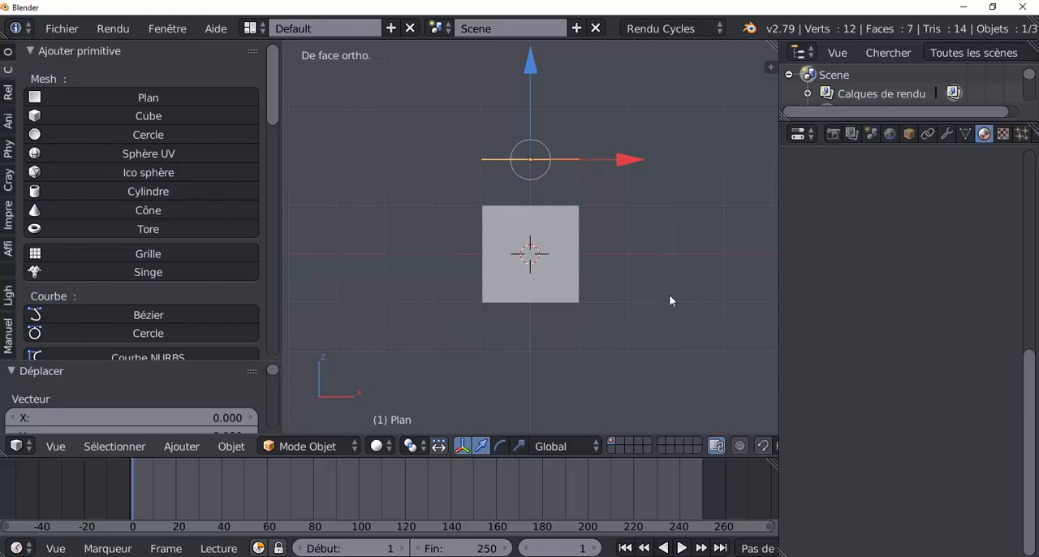
{"action": "left_click_drag", "start_coordinate": [527, 64], "coordinate": [529, 47]}
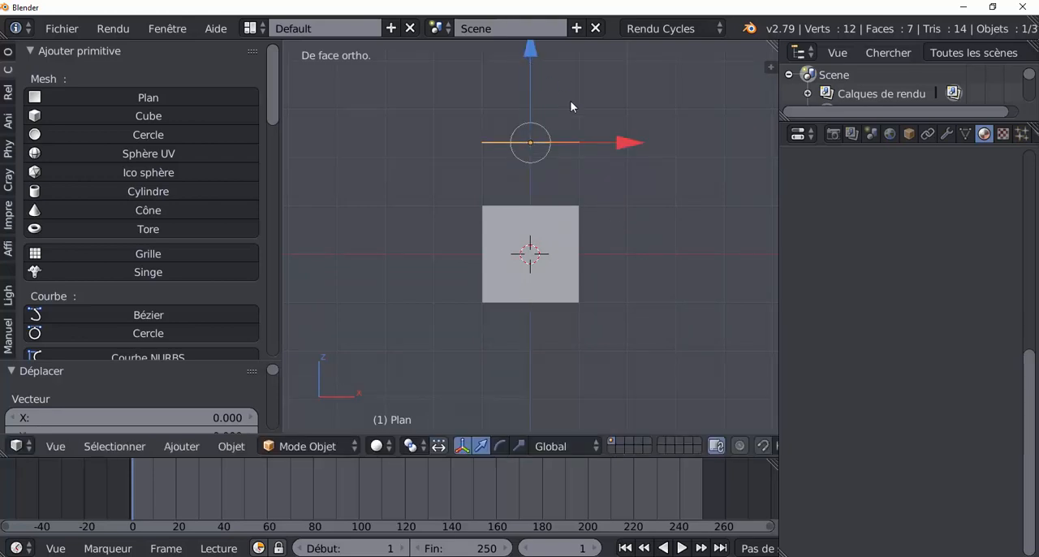
Raise the plane a little further above the cube and scale it up by about 1.89
{"action": "middle_click_drag", "start_coordinate": [616, 203], "coordinate": [623, 283], "text": "shift"}
{"action": "left_click_drag", "start_coordinate": [539, 121], "coordinate": [592, 176]}
{"action": "key", "text": "s"}
{"action": "left_click", "coordinate": [704, 290]}
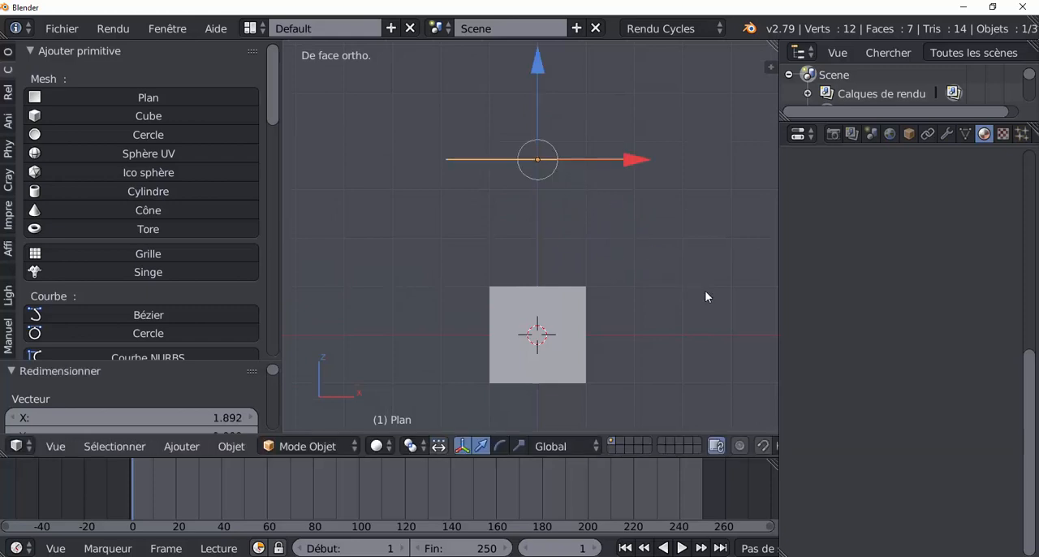
Add a circle-shaped empty around the cube and scale it up by about 2.9
{"action": "left_click_drag", "start_coordinate": [268, 86], "coordinate": [278, 232]}
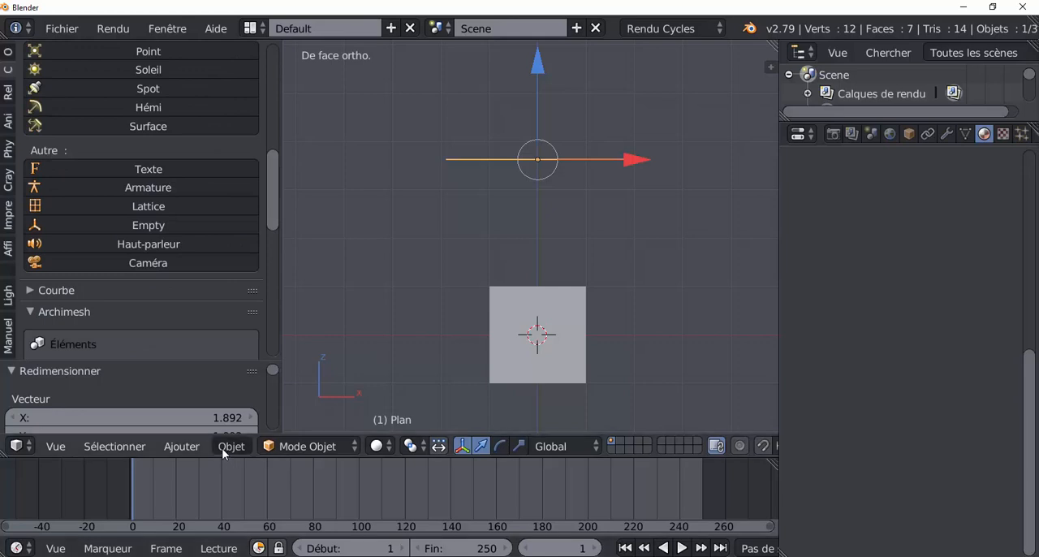
{"action": "left_click", "coordinate": [182, 446]}
{"action": "mouse_move", "coordinate": [204, 285]}
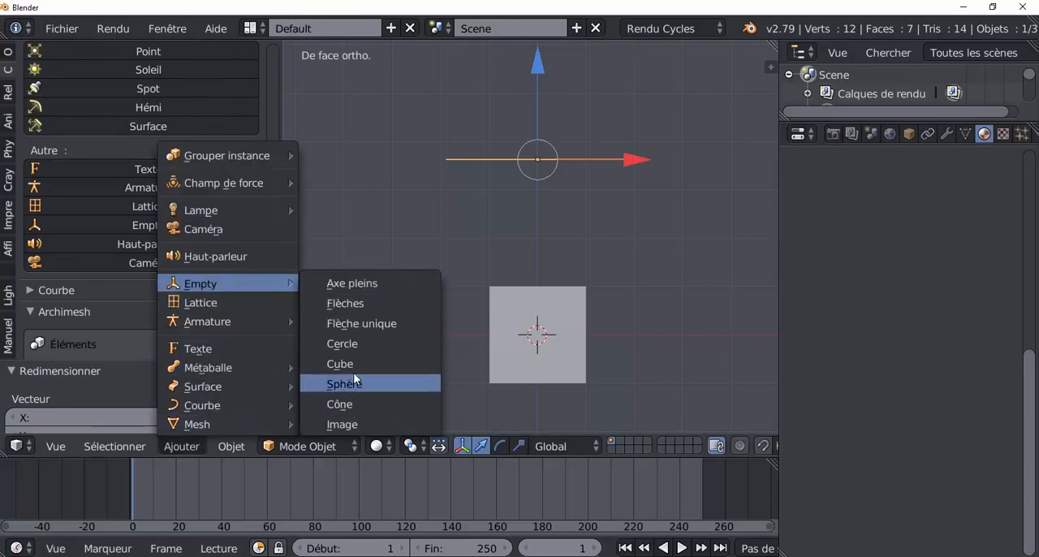
{"action": "left_click", "coordinate": [355, 345]}
{"action": "key", "text": "s"}
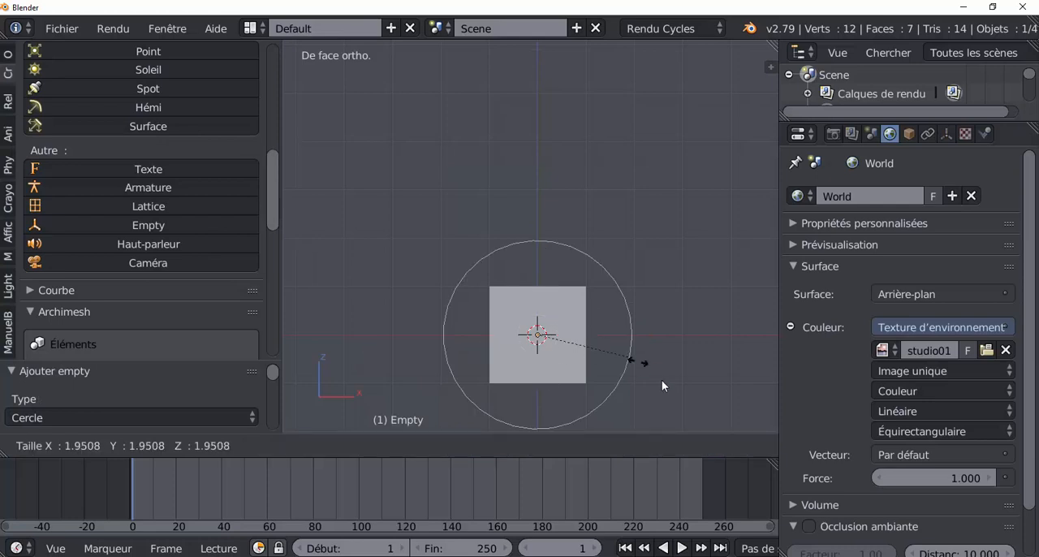
{"action": "left_click", "coordinate": [671, 396]}
{"action": "scroll", "coordinate": [617, 301], "scroll_direction": "down", "scroll_amount": 3}
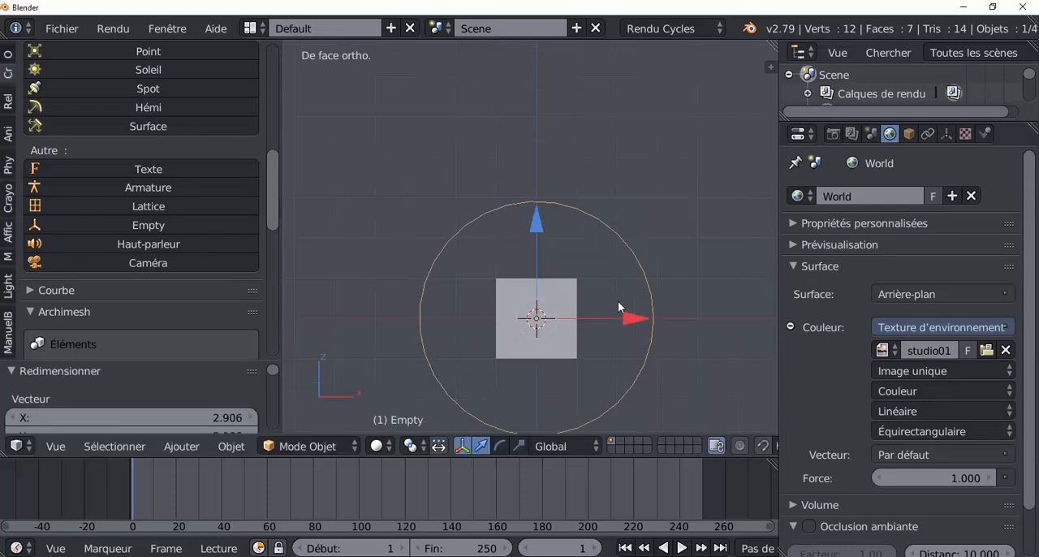
Select the plane above the cube and give it a new material with an Emission (Émission) surface
{"action": "mouse_move", "coordinate": [616, 304]}
{"action": "middle_mouse_down"}
{"action": "mouse_move", "coordinate": [618, 322]}
{"action": "mouse_move", "coordinate": [632, 314]}
{"action": "middle_mouse_up"}
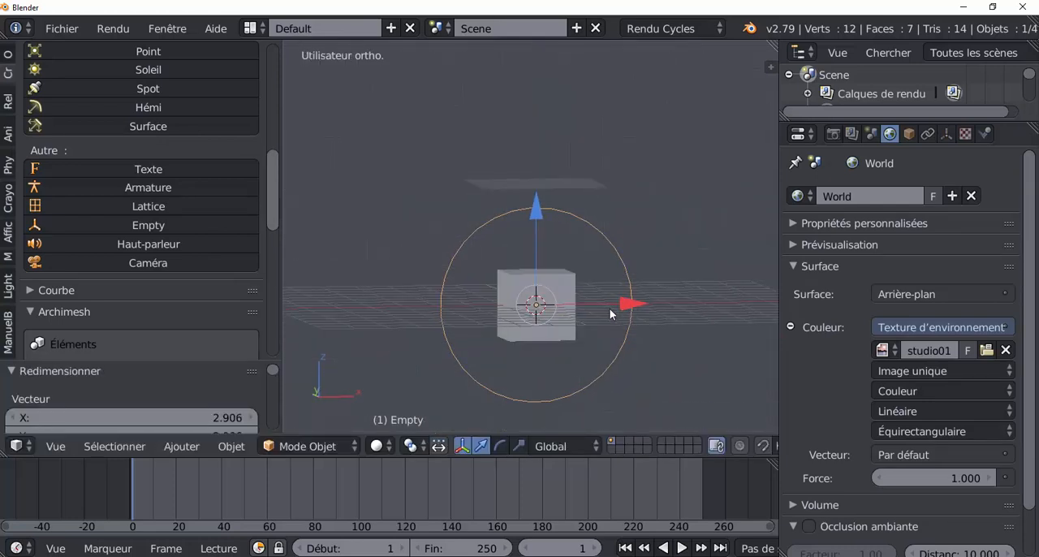
{"action": "right_click", "coordinate": [546, 188]}
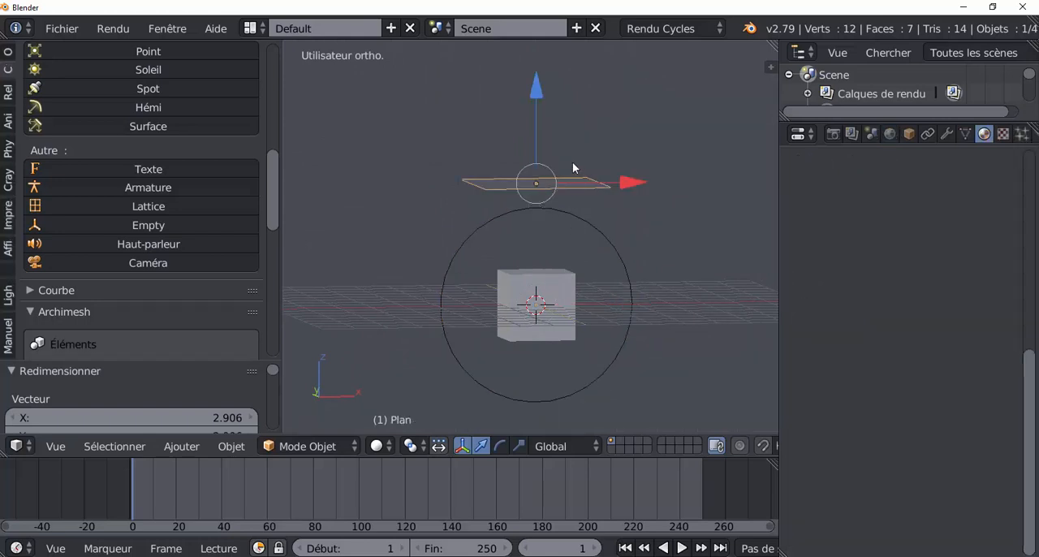
{"action": "middle_click_drag", "start_coordinate": [566, 224], "coordinate": [536, 243]}
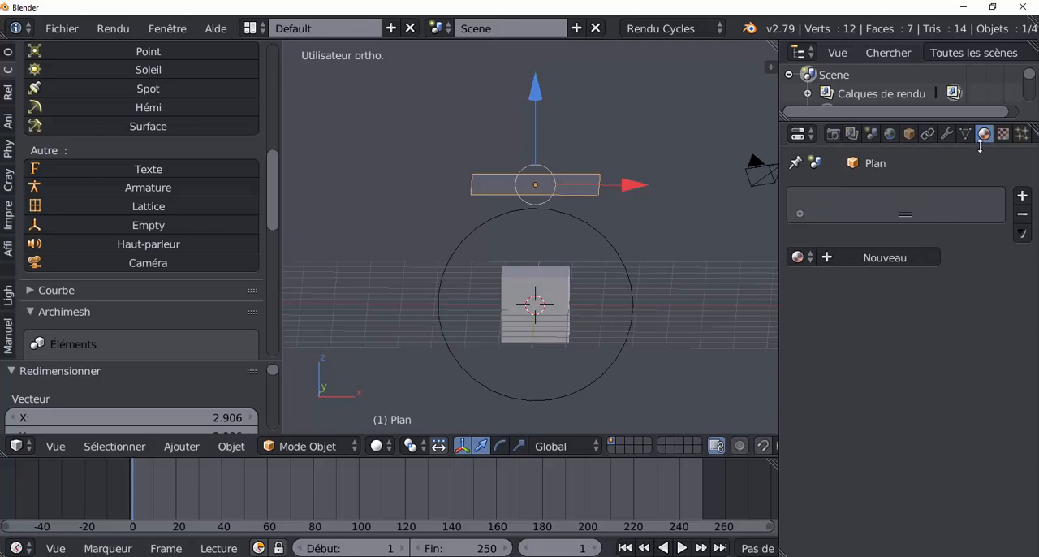
{"action": "left_click", "coordinate": [894, 258]}
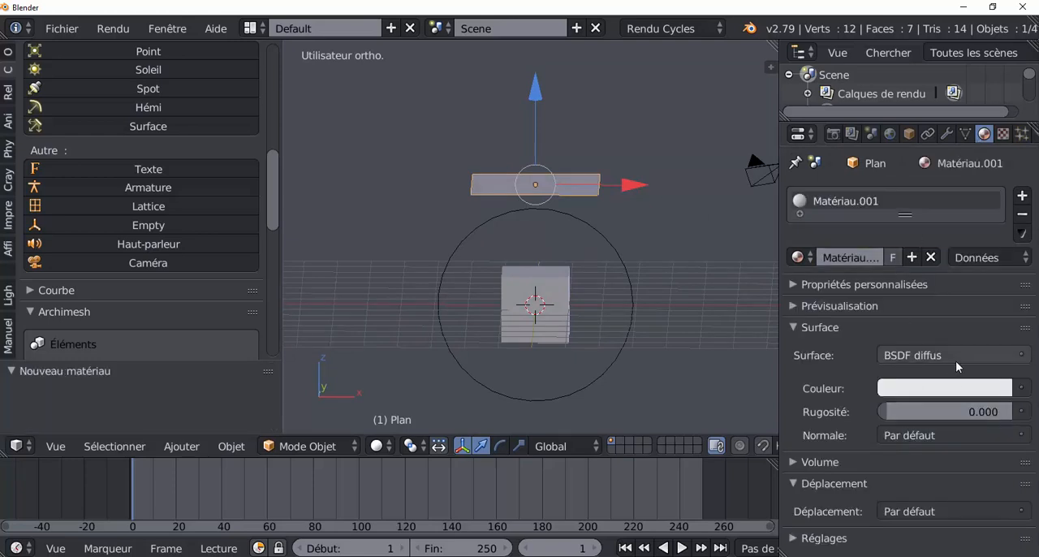
{"action": "left_click", "coordinate": [955, 358]}
{"action": "left_click", "coordinate": [1022, 391]}
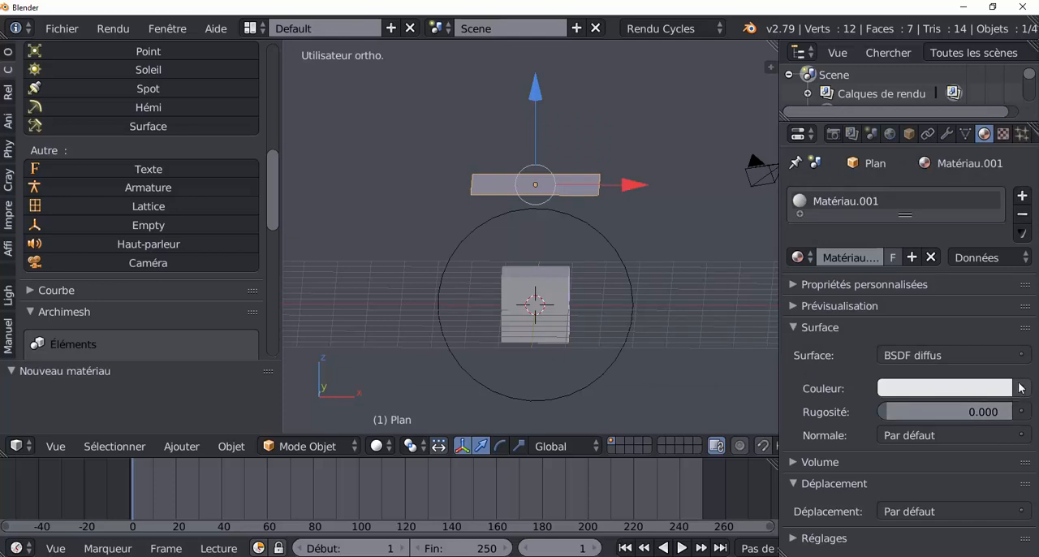
{"action": "left_click", "coordinate": [1013, 358]}
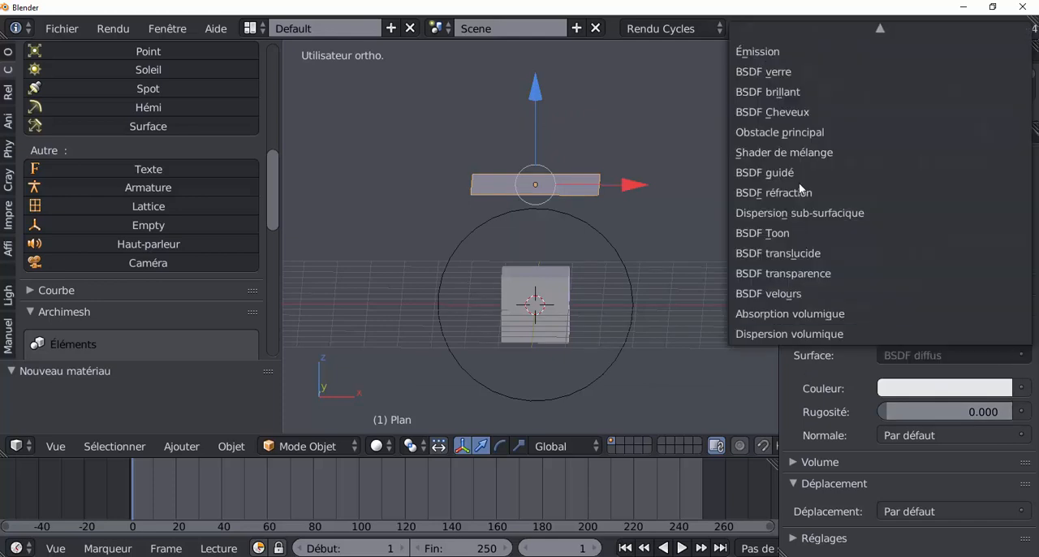
{"action": "left_click", "coordinate": [782, 52]}
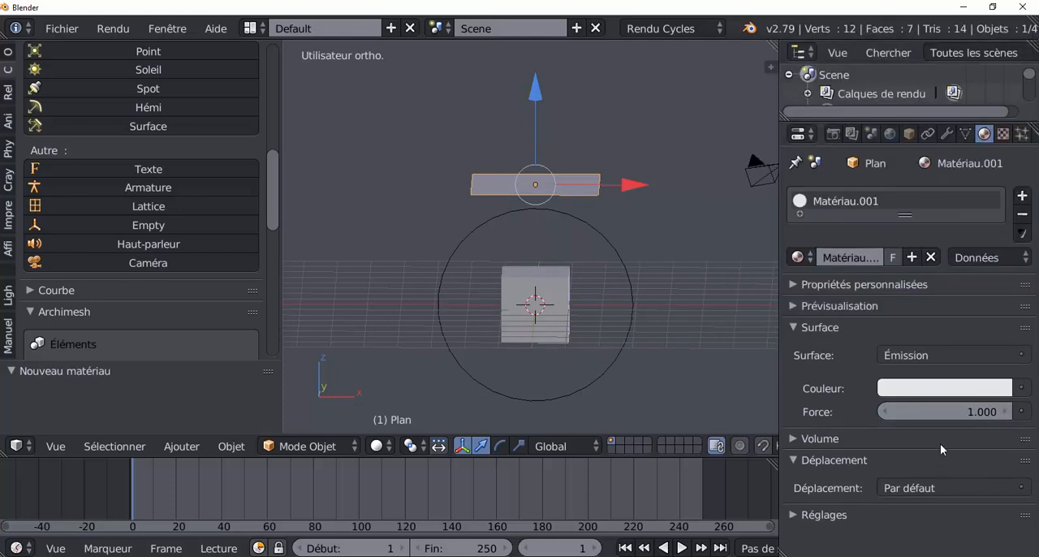
Tune the plane's emission strength to 2.8 and finally 4.4 while judging its light on the cube in rendered shading
{"action": "left_click", "coordinate": [985, 413]}
{"action": "type", "text": "3"}
{"action": "key", "text": "Return"}
{"action": "left_click_drag", "start_coordinate": [986, 413], "coordinate": [1002, 413]}
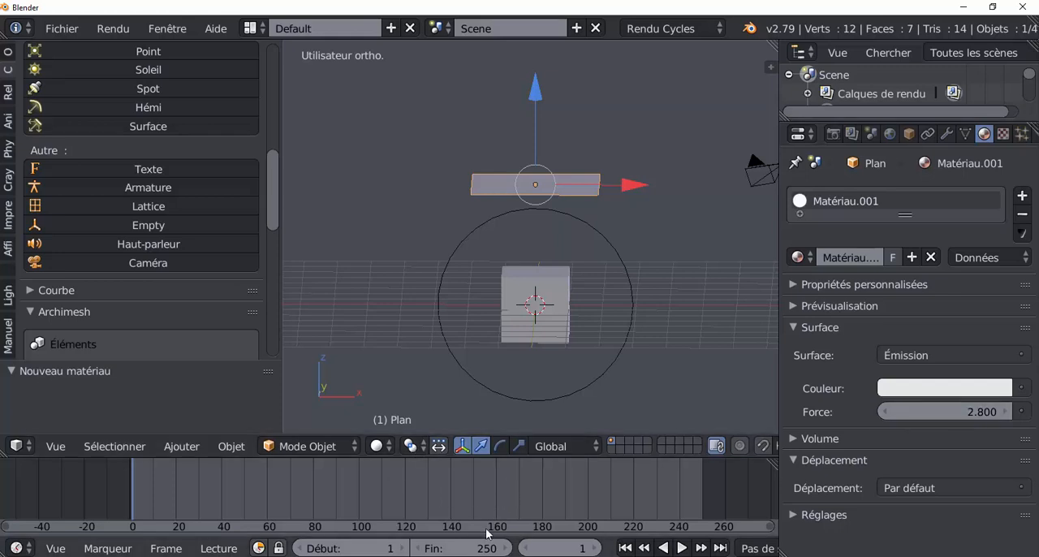
{"action": "left_click", "coordinate": [378, 446]}
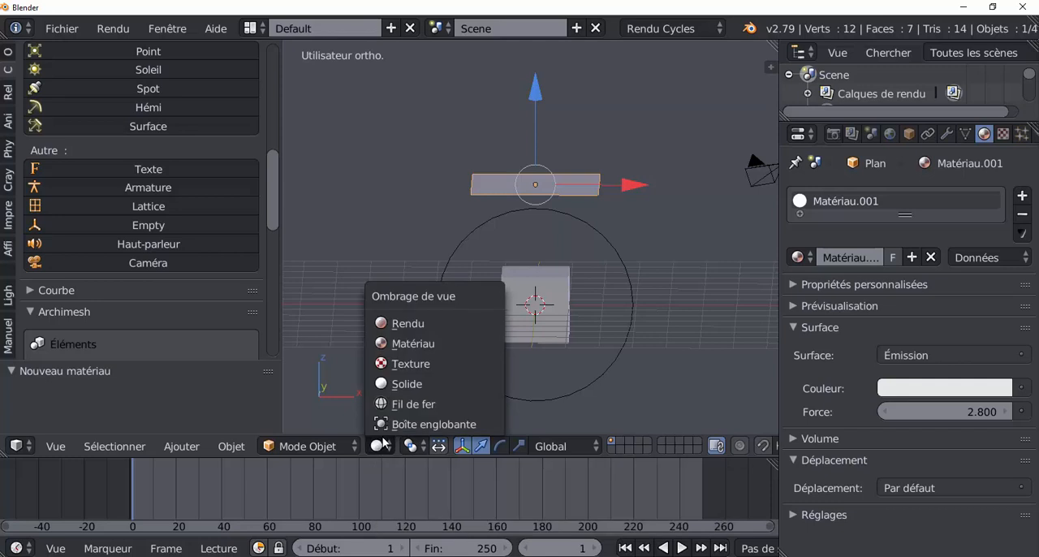
{"action": "left_click", "coordinate": [386, 324]}
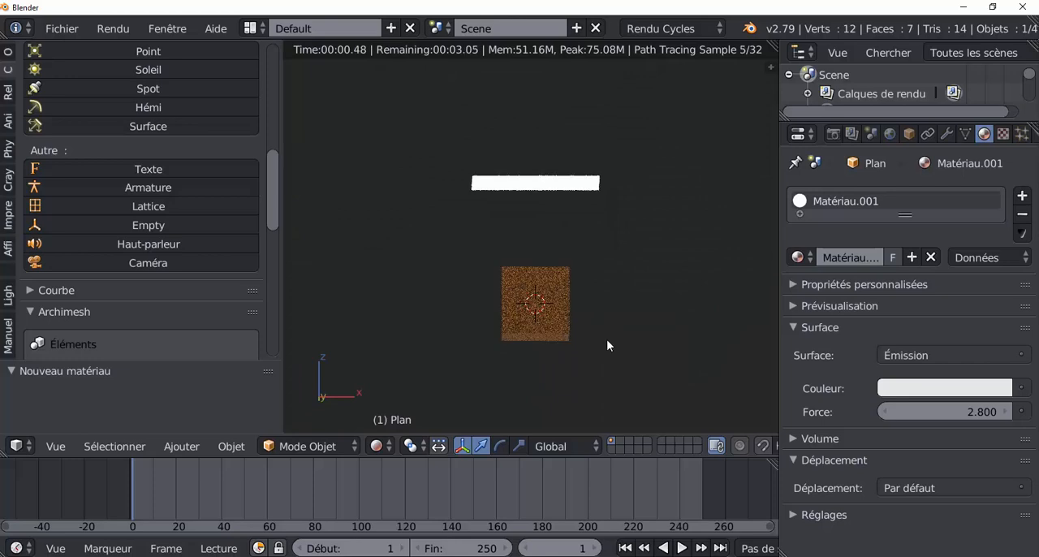
{"action": "mouse_move", "coordinate": [606, 339]}
{"action": "middle_mouse_down"}
{"action": "mouse_move", "coordinate": [637, 344]}
{"action": "mouse_move", "coordinate": [609, 347]}
{"action": "mouse_move", "coordinate": [614, 379]}
{"action": "mouse_move", "coordinate": [603, 383]}
{"action": "mouse_move", "coordinate": [533, 225]}
{"action": "middle_mouse_up"}
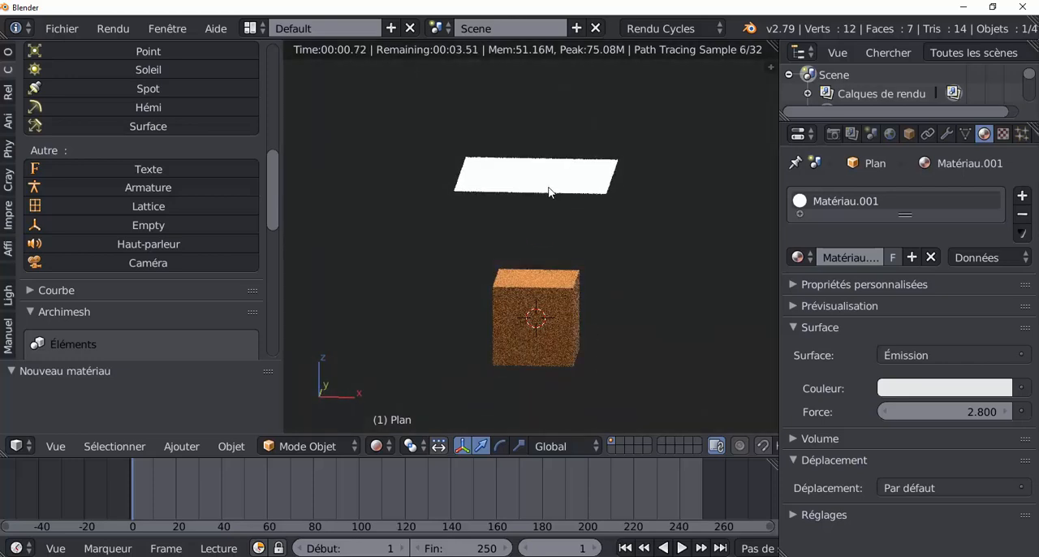
{"action": "mouse_move", "coordinate": [963, 411]}
{"action": "left_mouse_down"}
{"action": "mouse_move", "coordinate": [997, 410]}
{"action": "mouse_move", "coordinate": [977, 411]}
{"action": "left_mouse_up"}
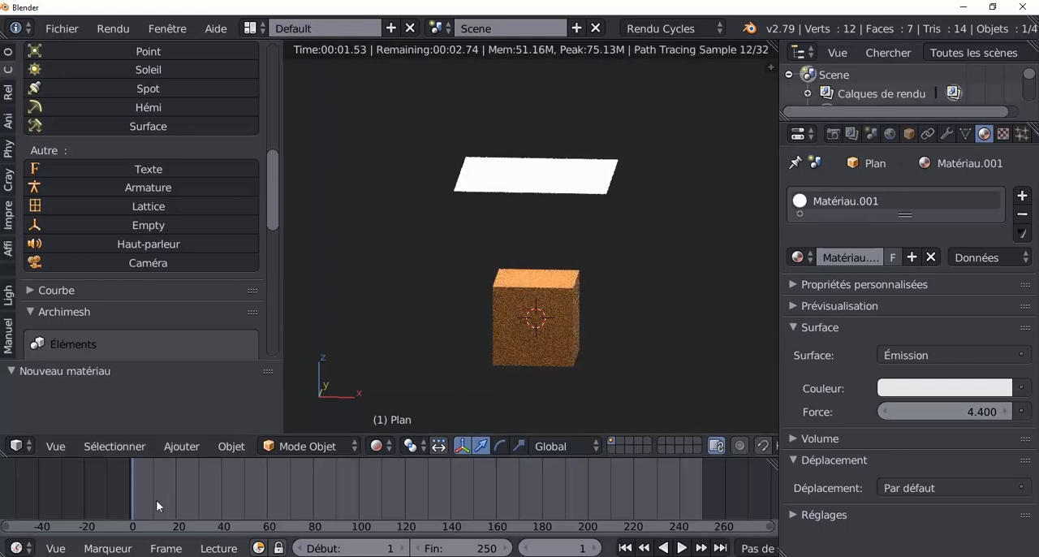
Return the viewport to material shading and record the plane's position as a keyframe at frame 1 with automatic keying
{"action": "scroll", "coordinate": [671, 504], "scroll_direction": "down", "scroll_amount": 2}
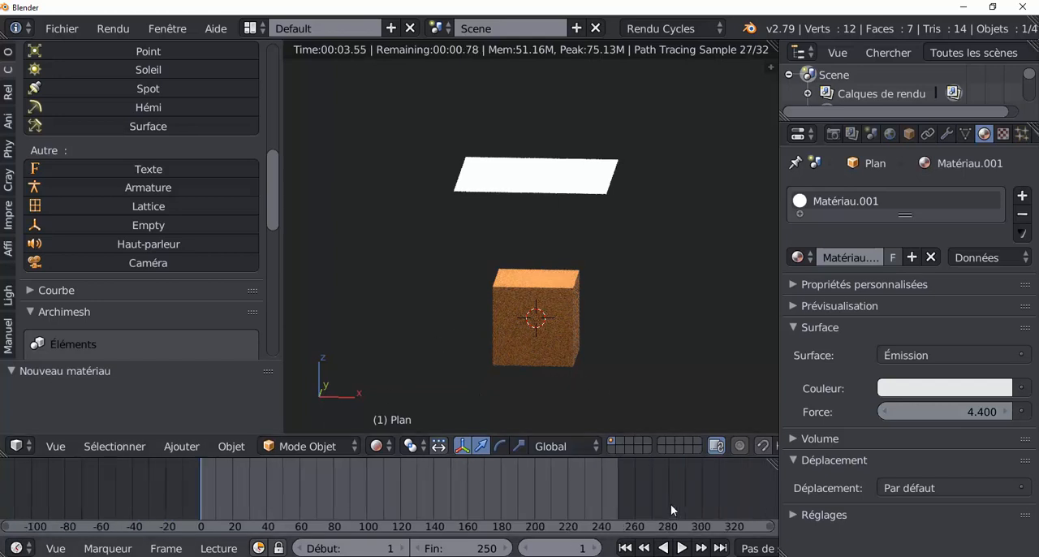
{"action": "scroll", "coordinate": [670, 504], "scroll_direction": "down", "scroll_amount": 3}
{"action": "scroll", "coordinate": [684, 536], "scroll_direction": "down", "scroll_amount": 2}
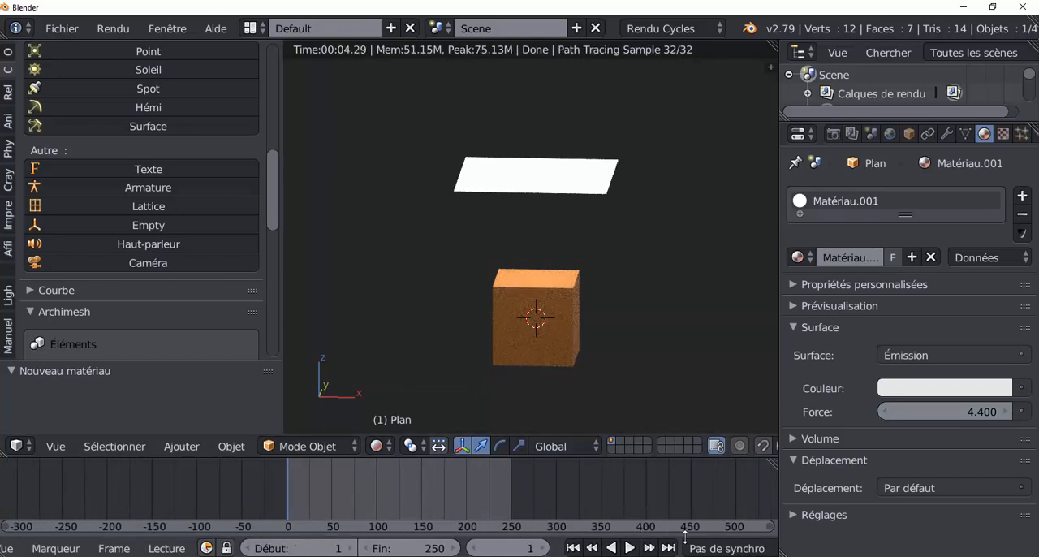
{"action": "scroll", "coordinate": [686, 540], "scroll_direction": "down", "scroll_amount": 3}
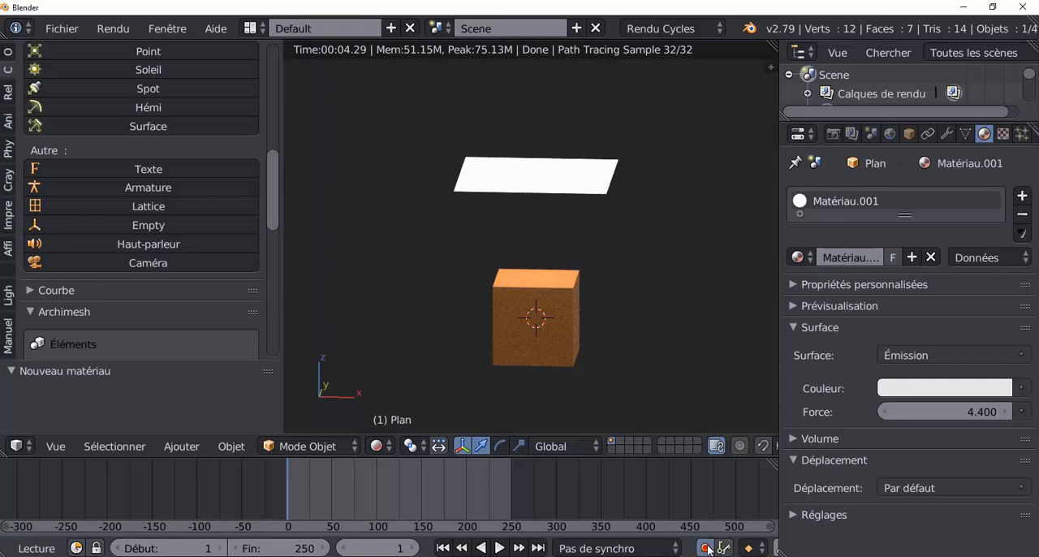
{"action": "left_click", "coordinate": [381, 446]}
{"action": "left_click", "coordinate": [390, 344]}
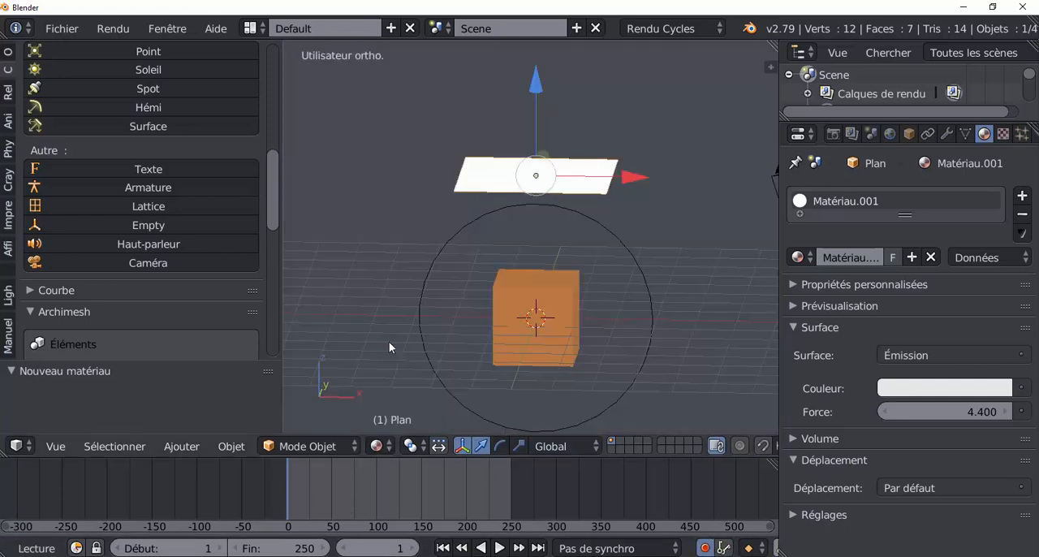
{"action": "left_click", "coordinate": [538, 81]}
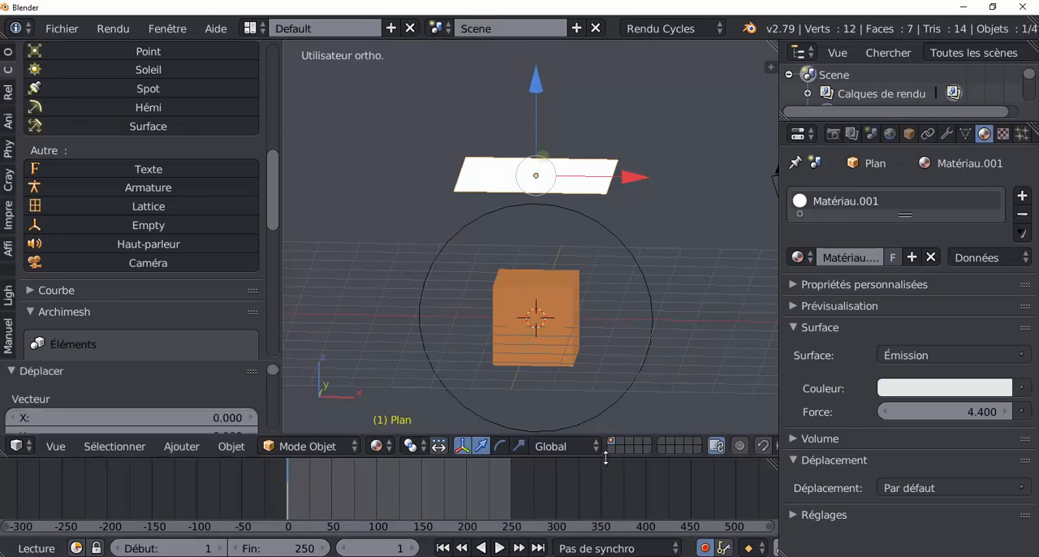
Enlarge the timeline area and insert a keyframe for the plane's white emission colour at frame 1
{"action": "left_click_drag", "start_coordinate": [607, 463], "coordinate": [614, 397]}
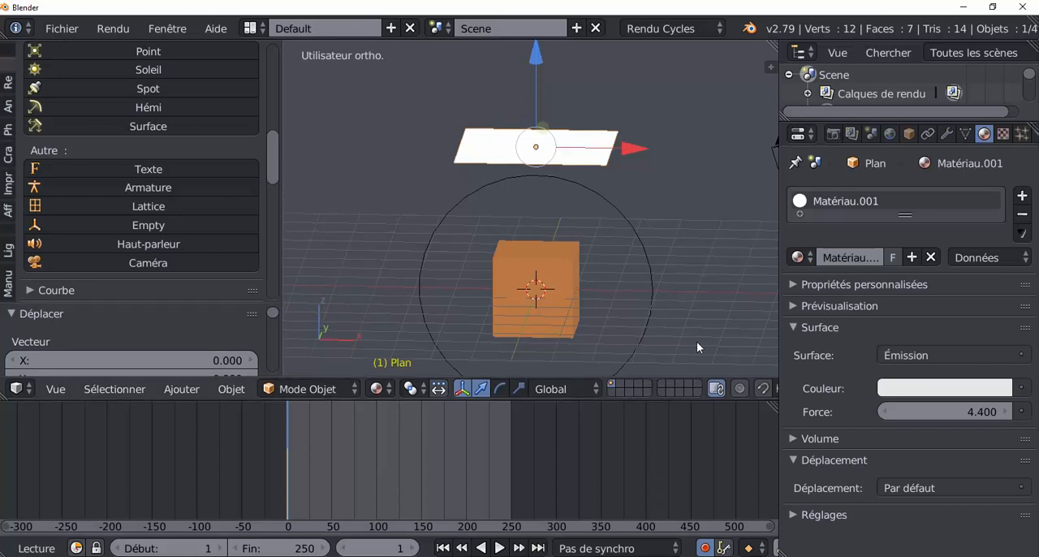
{"action": "key", "text": "KP_1"}
{"action": "scroll", "coordinate": [696, 341], "scroll_direction": "down", "scroll_amount": 1}
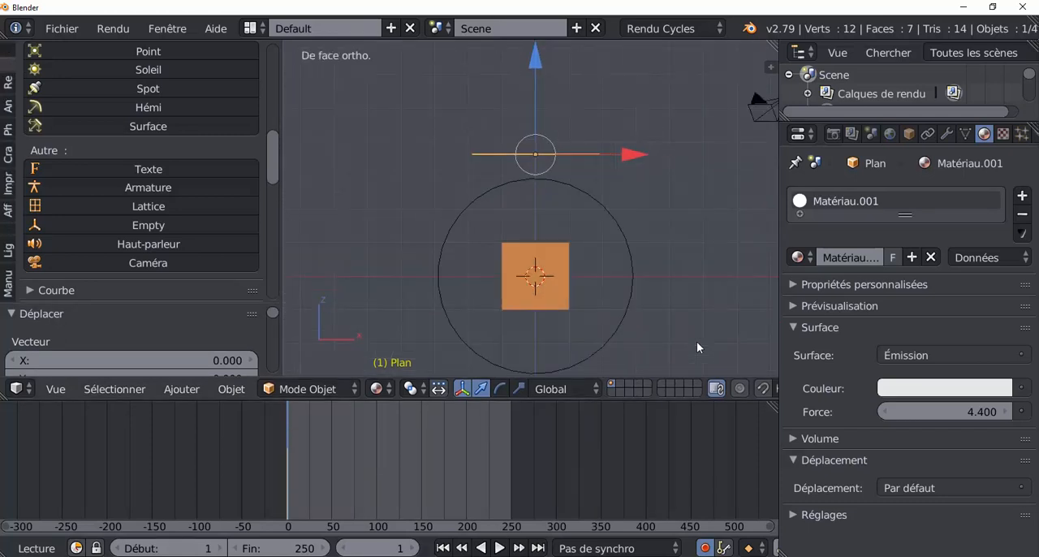
{"action": "right_click", "coordinate": [929, 393]}
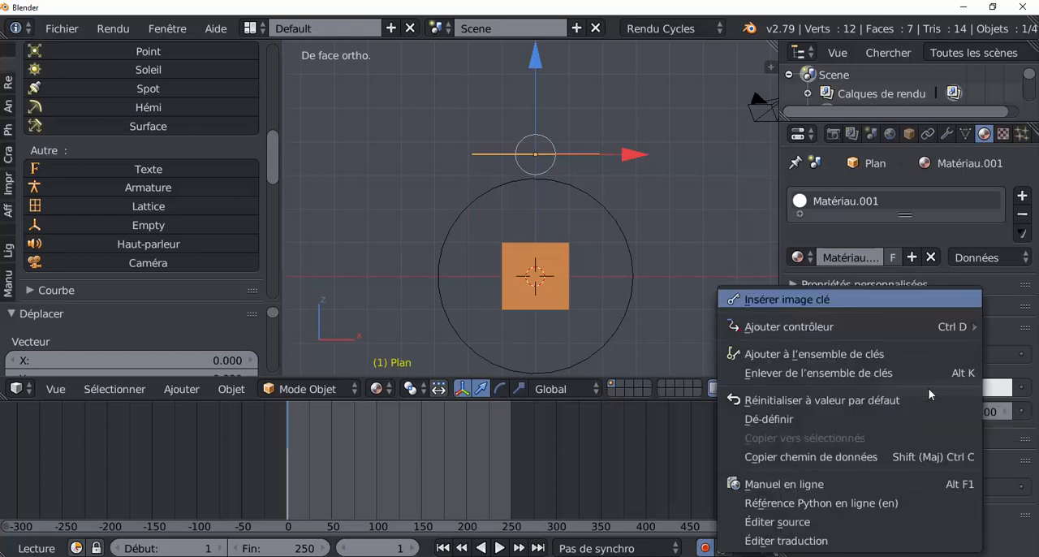
{"action": "left_click", "coordinate": [808, 299]}
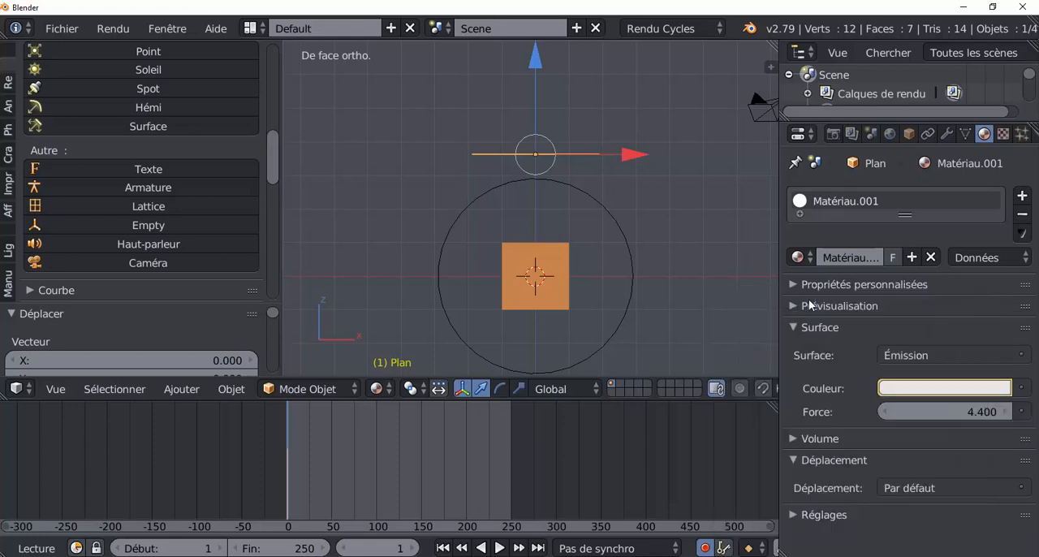
Go to frame 10 and keyframe the plane's emission colour as red
{"action": "scroll", "coordinate": [374, 450], "scroll_direction": "up", "scroll_amount": 3}
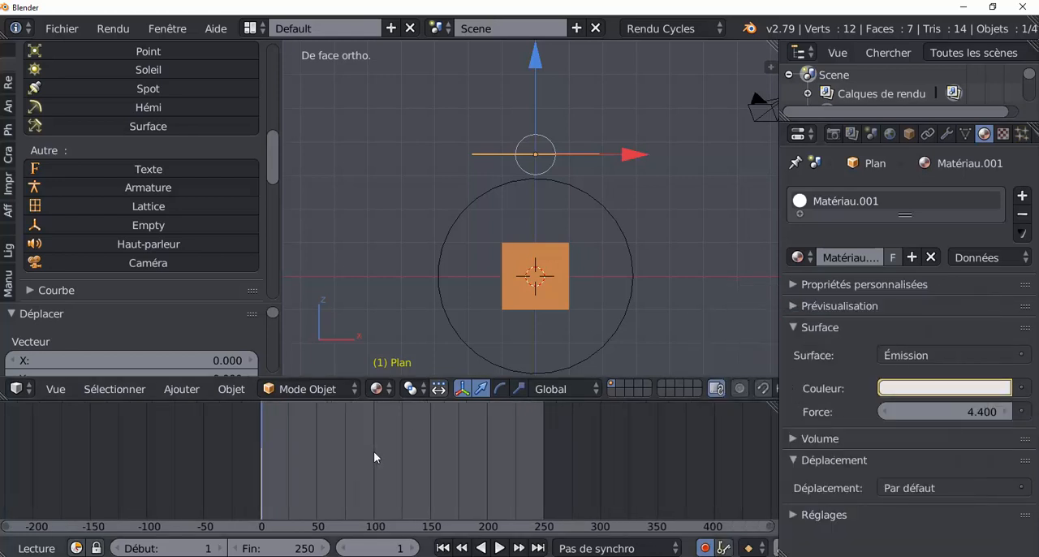
{"action": "scroll", "coordinate": [306, 470], "scroll_direction": "up", "scroll_amount": 3}
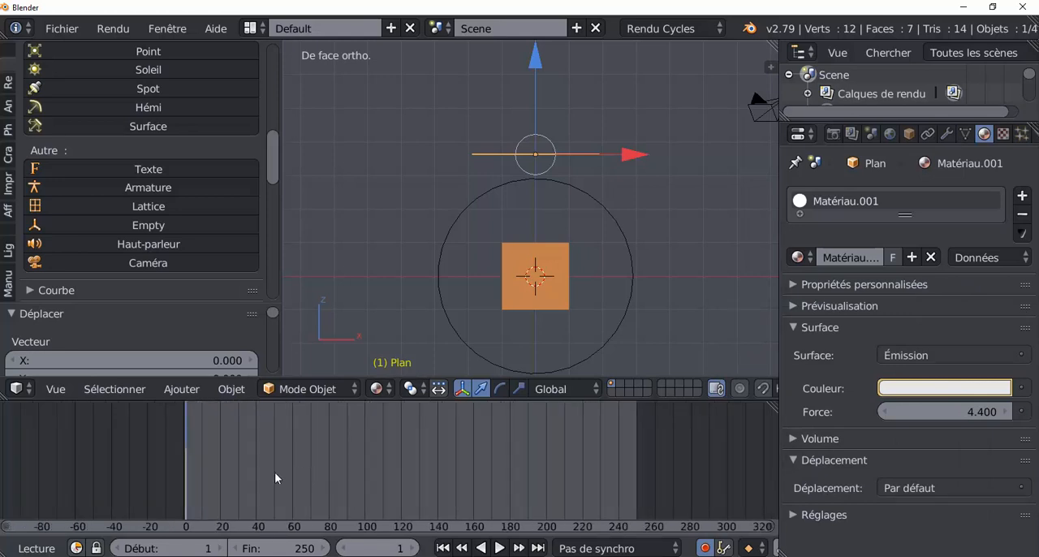
{"action": "middle_click_drag", "start_coordinate": [276, 471], "coordinate": [391, 466]}
{"action": "scroll", "coordinate": [391, 466], "scroll_direction": "up", "scroll_amount": 3}
{"action": "middle_click_drag", "start_coordinate": [457, 468], "coordinate": [322, 451]}
{"action": "scroll", "coordinate": [321, 452], "scroll_direction": "down", "scroll_amount": 2}
{"action": "scroll", "coordinate": [328, 443], "scroll_direction": "up", "scroll_amount": 3}
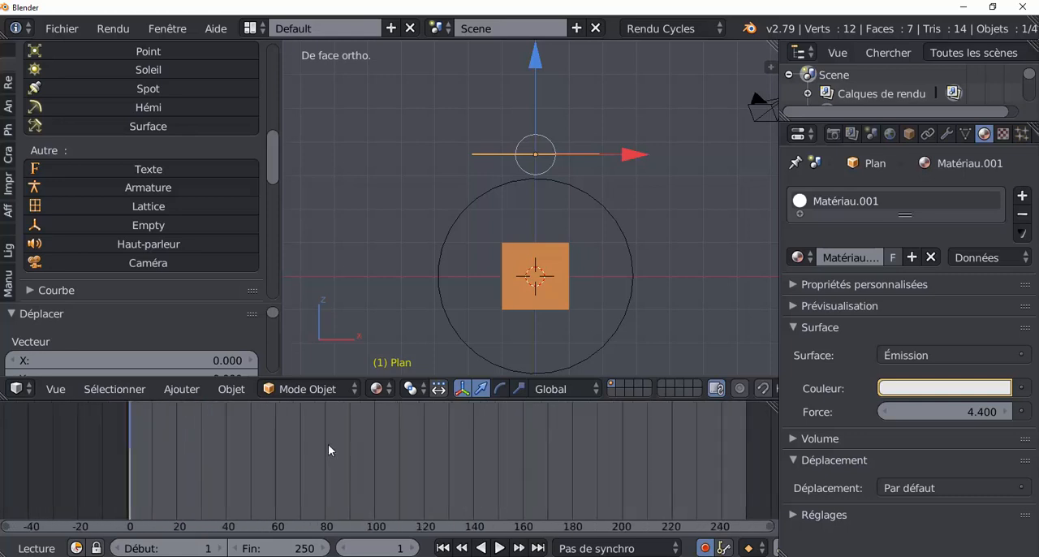
{"action": "scroll", "coordinate": [327, 444], "scroll_direction": "down", "scroll_amount": 1}
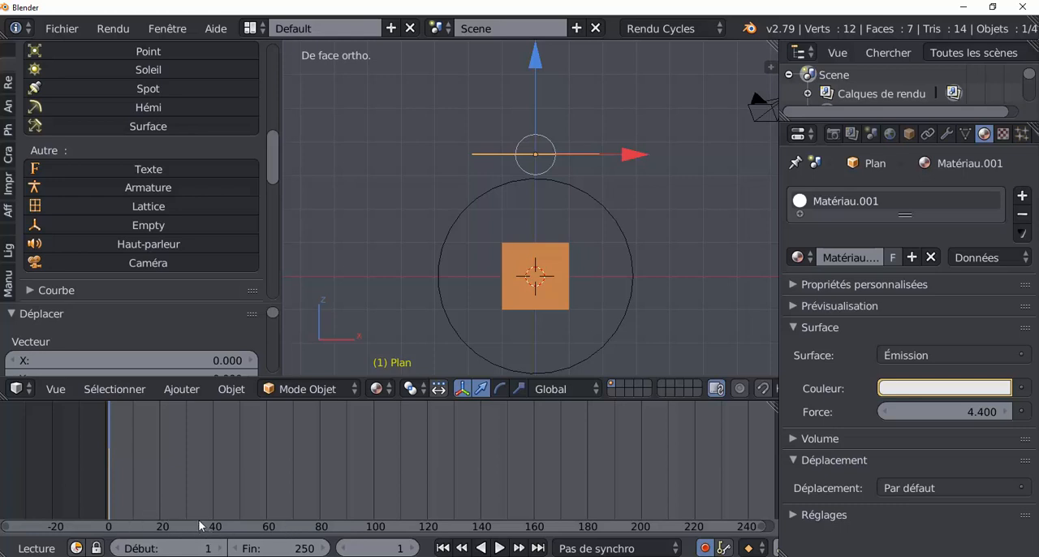
{"action": "scroll", "coordinate": [392, 480], "scroll_direction": "up", "scroll_amount": 2}
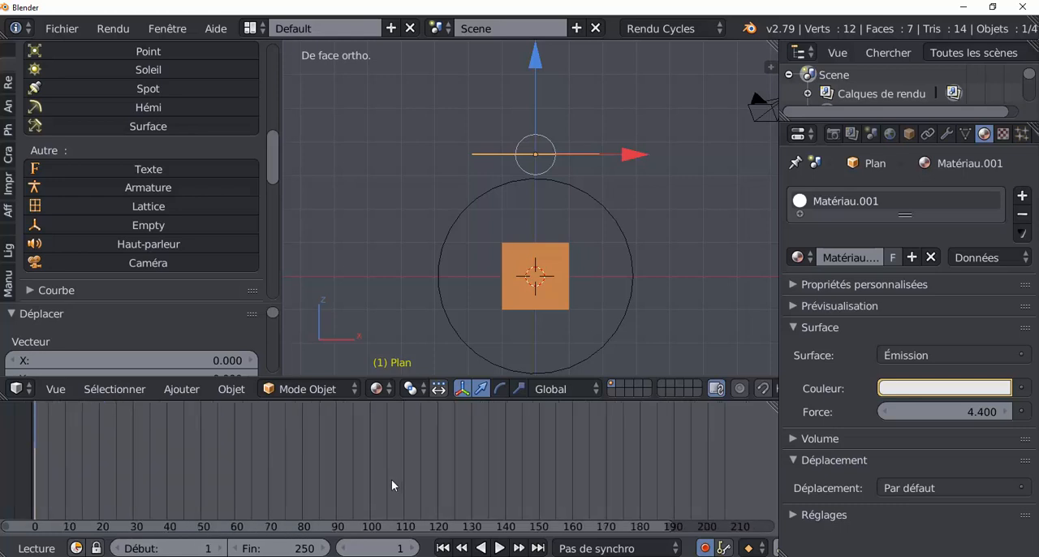
{"action": "scroll", "coordinate": [391, 485], "scroll_direction": "up", "scroll_amount": 1}
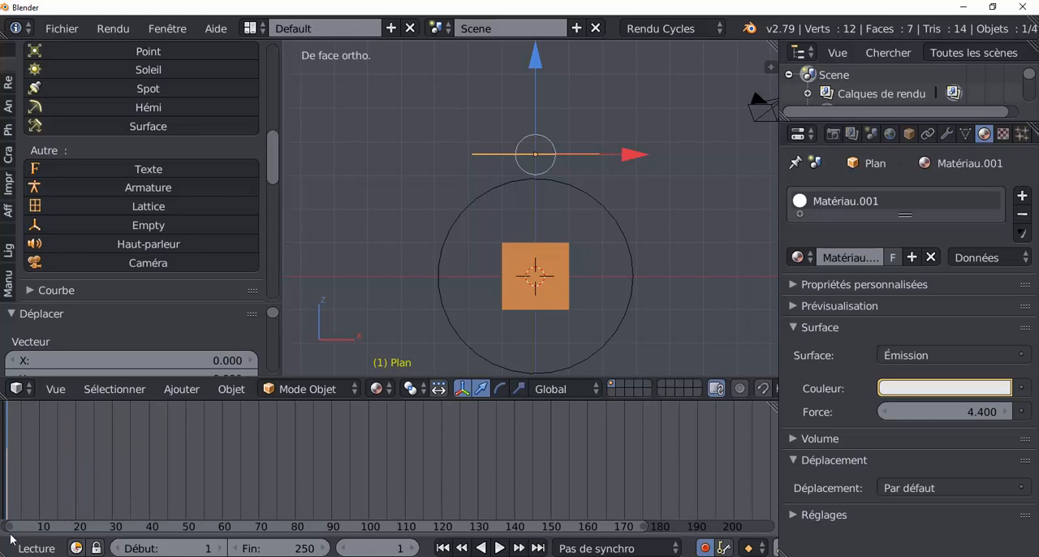
{"action": "left_click", "coordinate": [40, 465]}
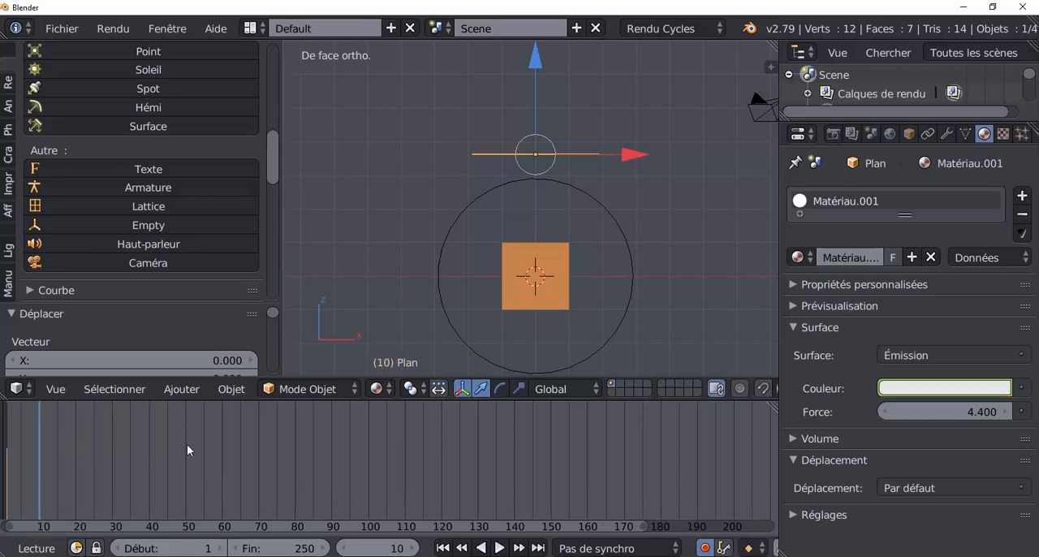
{"action": "middle_click_drag", "start_coordinate": [366, 483], "coordinate": [505, 477]}
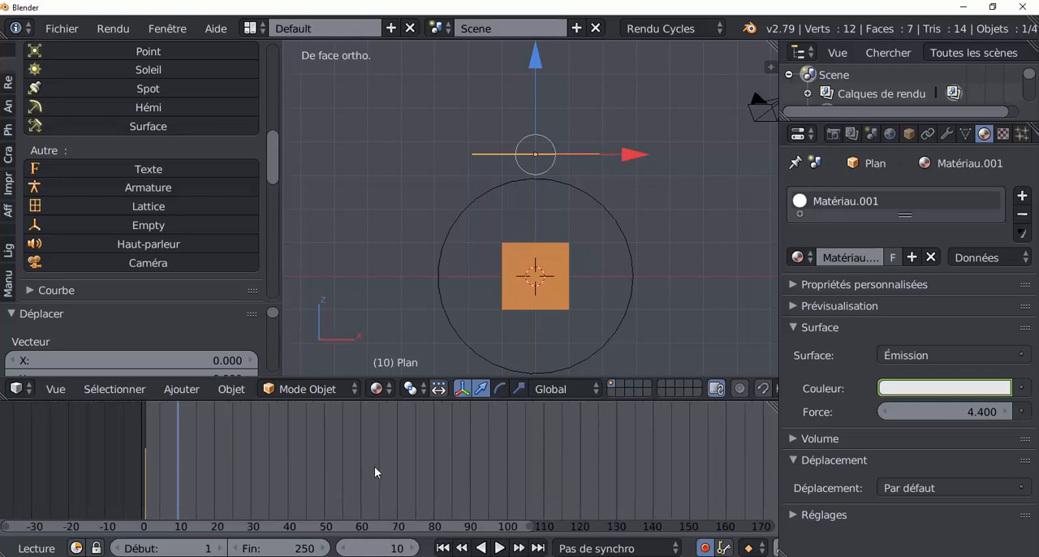
{"action": "middle_click_drag", "start_coordinate": [471, 472], "coordinate": [414, 445]}
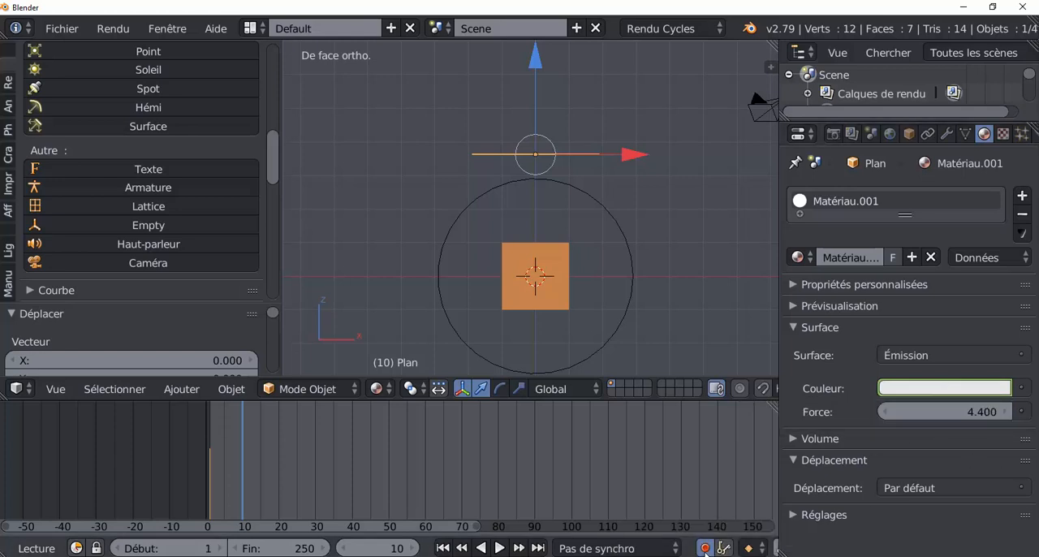
{"action": "left_click", "coordinate": [939, 390]}
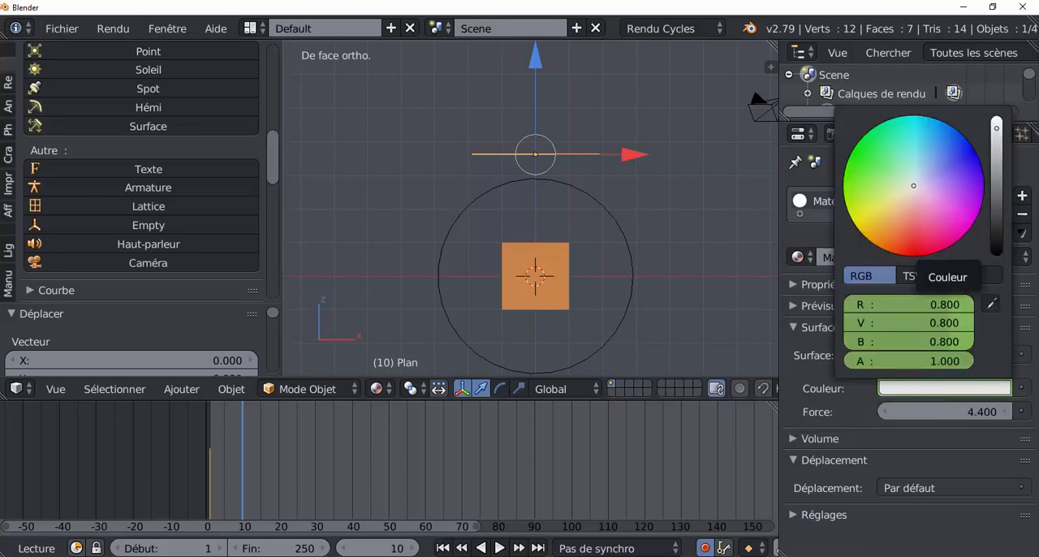
{"action": "left_click", "coordinate": [917, 252]}
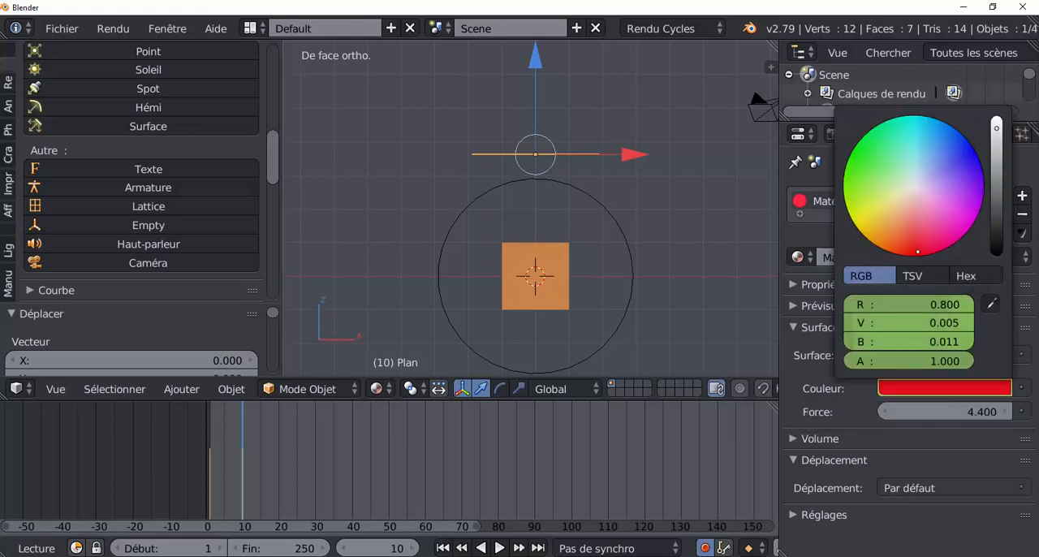
Keyframe the plane's emission colour as green at frame 20 and blue at frame 30
{"action": "left_click", "coordinate": [279, 480]}
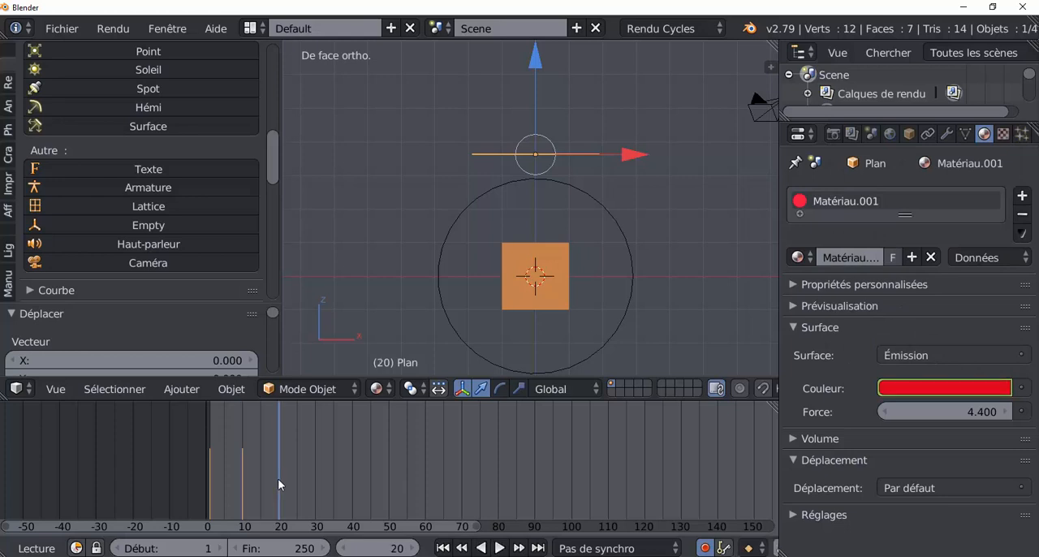
{"action": "right_click", "coordinate": [944, 391]}
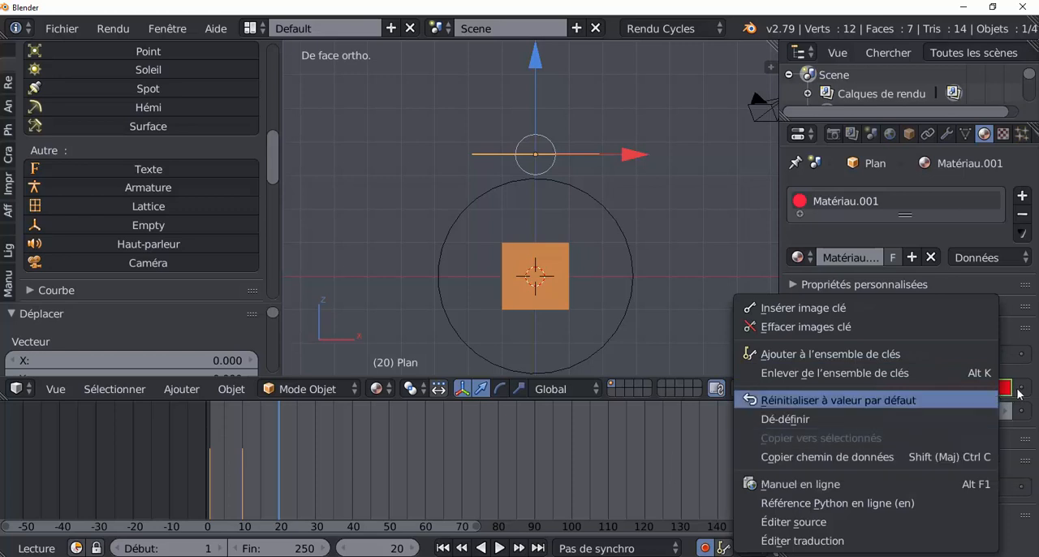
{"action": "left_click", "coordinate": [952, 389]}
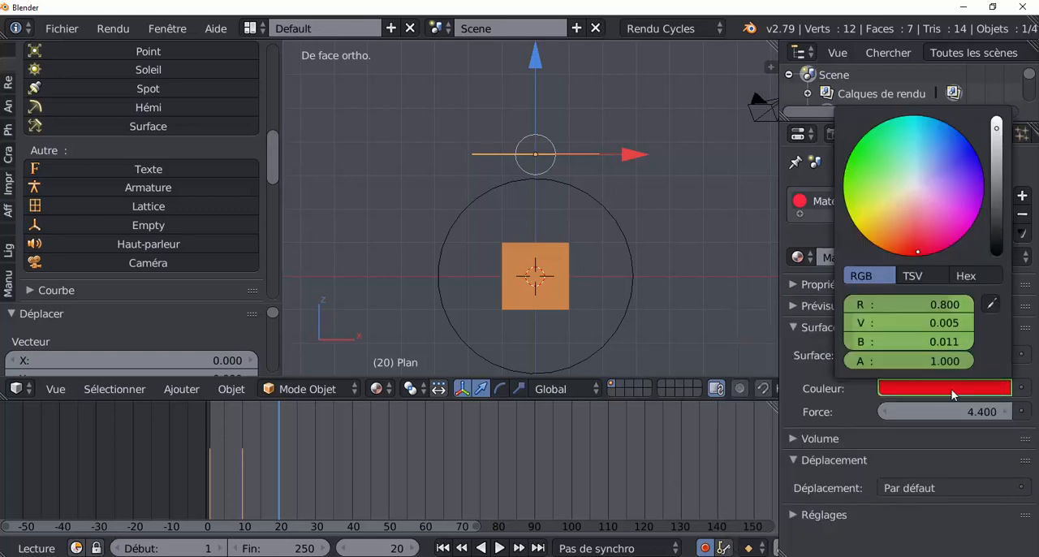
{"action": "left_click", "coordinate": [861, 147]}
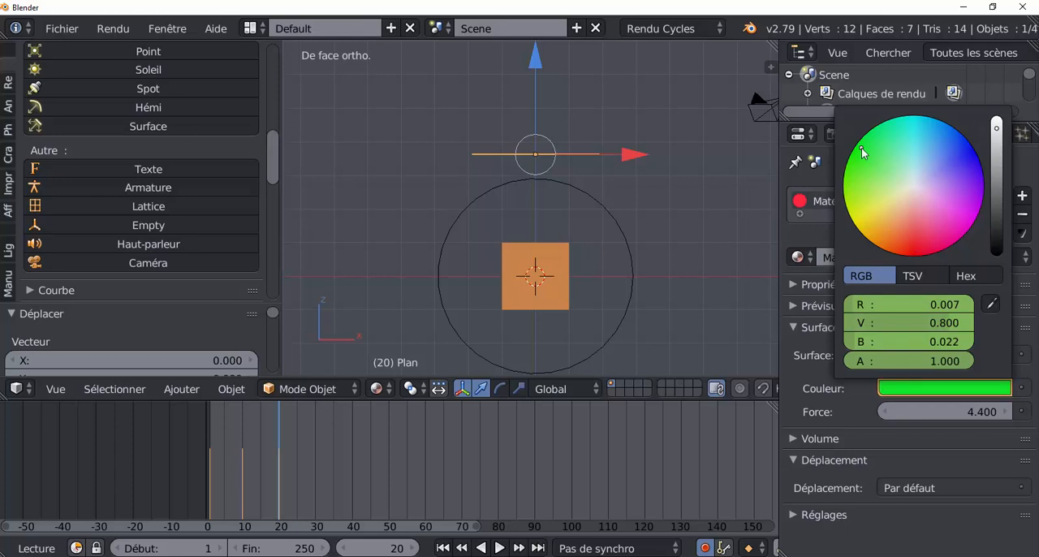
{"action": "left_click", "coordinate": [315, 472]}
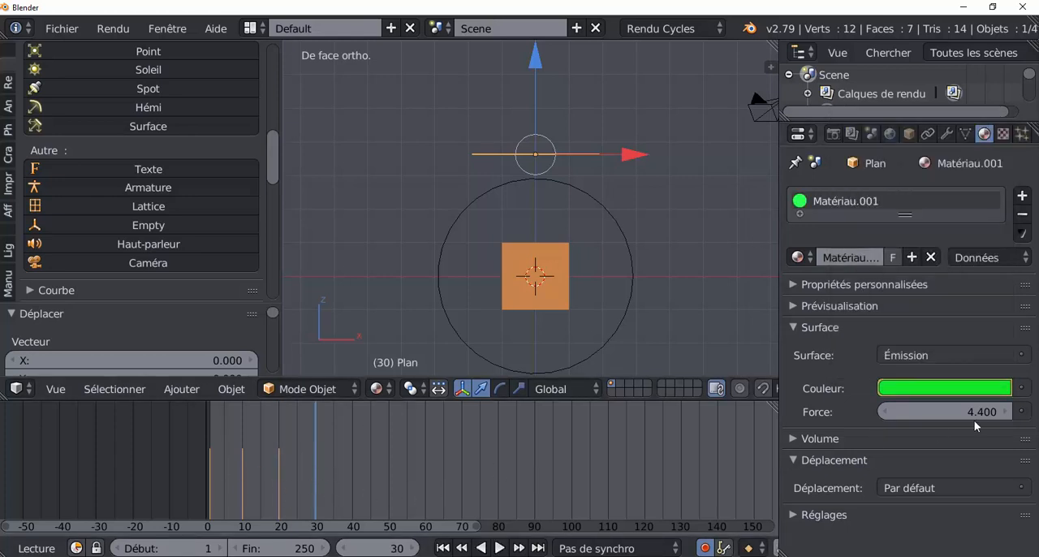
{"action": "left_click", "coordinate": [956, 389]}
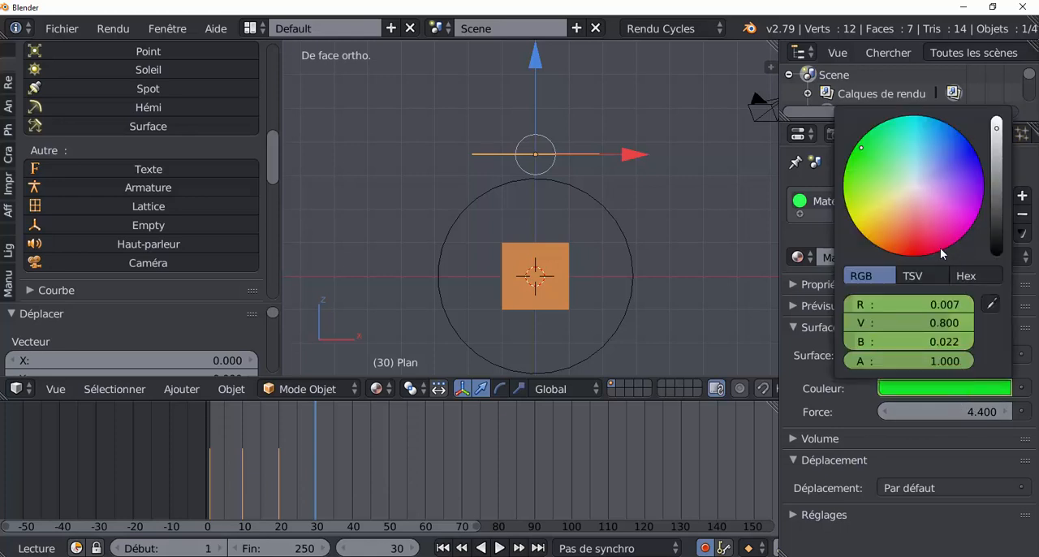
{"action": "left_click", "coordinate": [966, 155]}
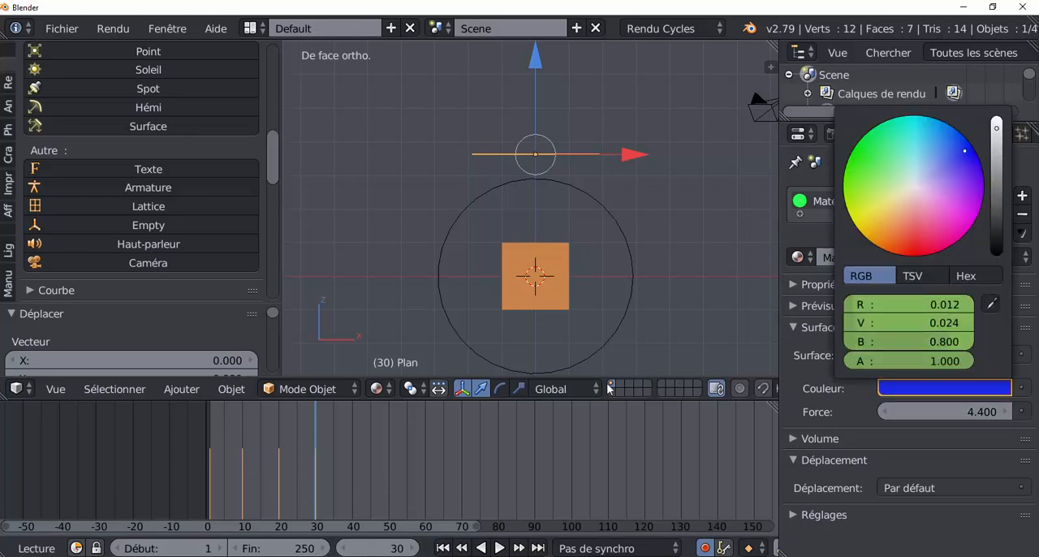
Keyframe the plane's emission colour as red at frame 40 and yellow at frame 50
{"action": "left_click", "coordinate": [351, 476]}
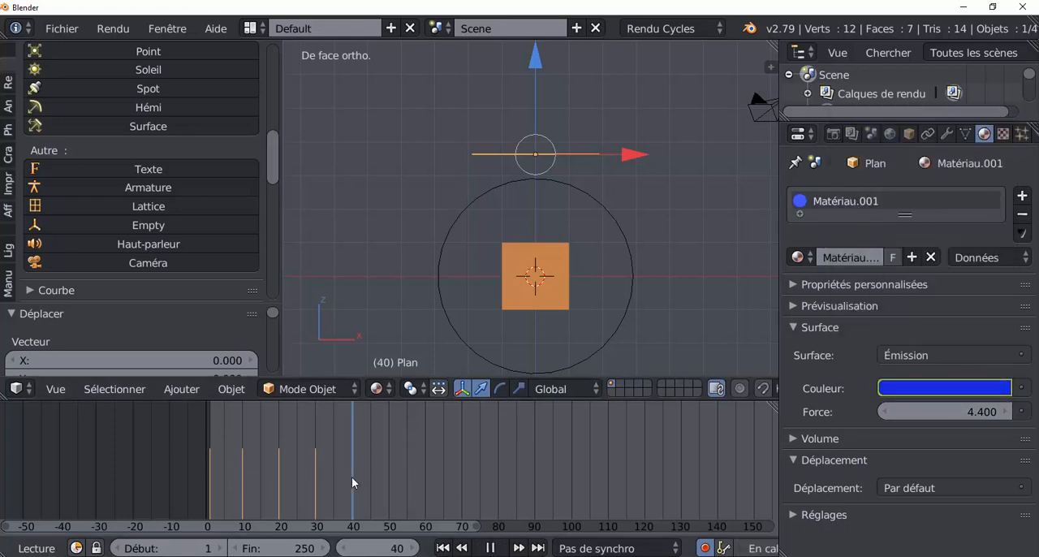
{"action": "left_click", "coordinate": [917, 390]}
{"action": "left_click", "coordinate": [910, 250]}
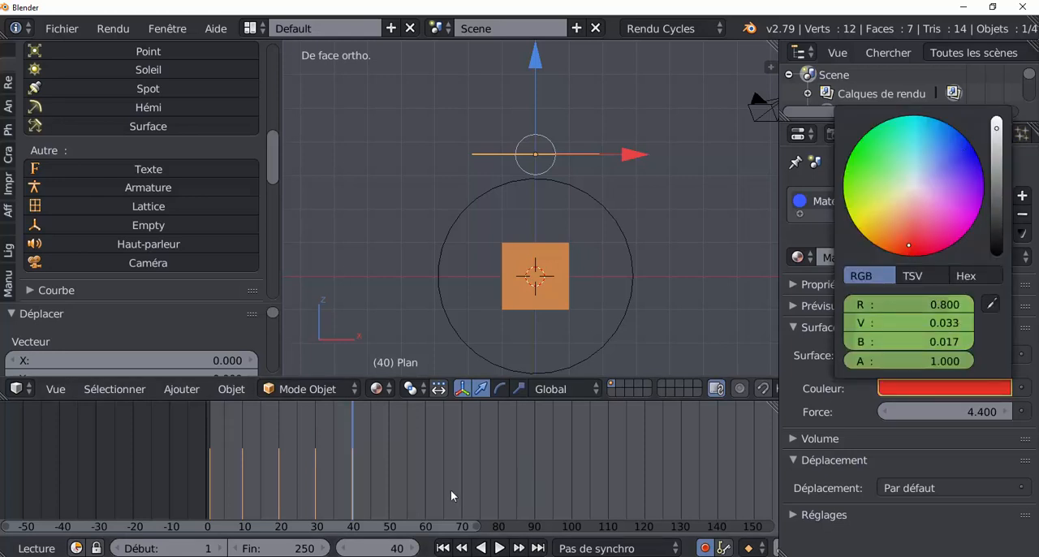
{"action": "left_click", "coordinate": [388, 489]}
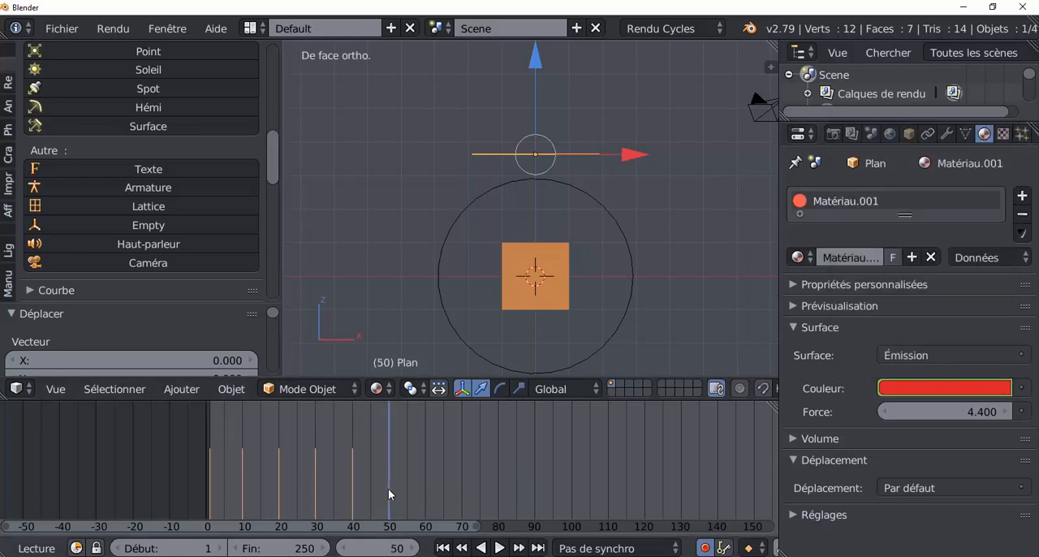
{"action": "left_click", "coordinate": [947, 389]}
{"action": "left_click", "coordinate": [875, 215]}
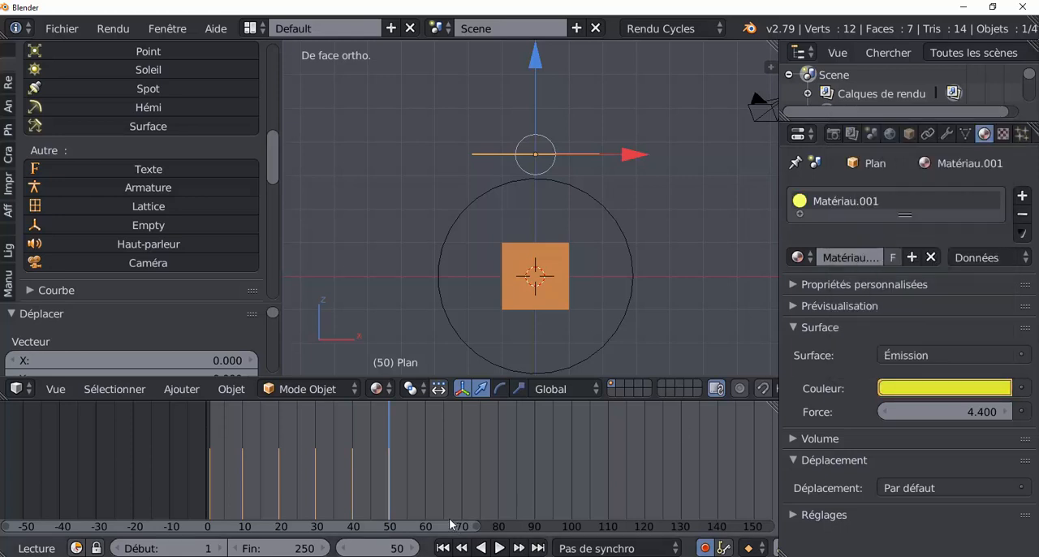
Keyframe the plane's emission colour as green at frame 60 and blue at frame 70
{"action": "left_click", "coordinate": [425, 484]}
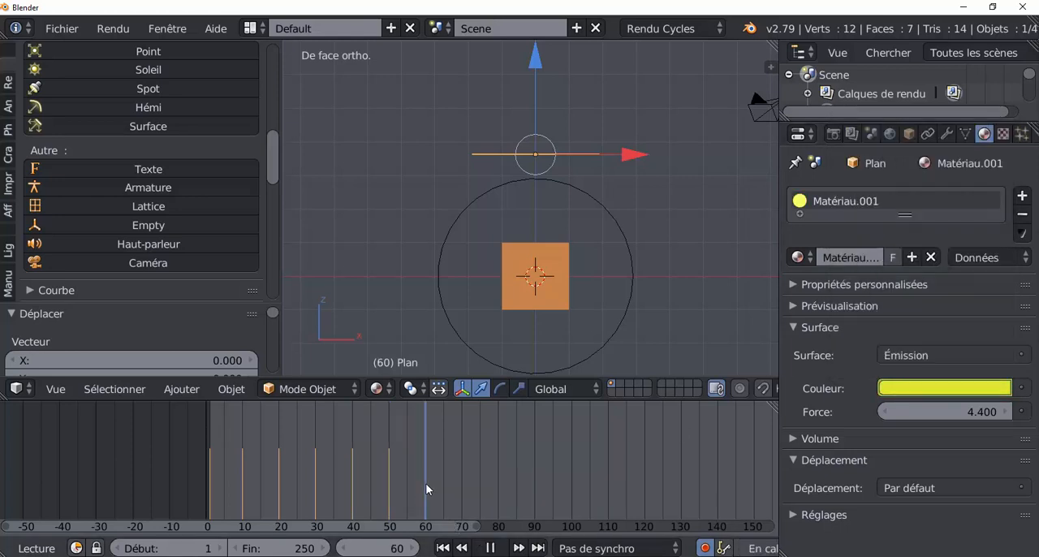
{"action": "left_click", "coordinate": [941, 388]}
{"action": "left_click", "coordinate": [865, 158]}
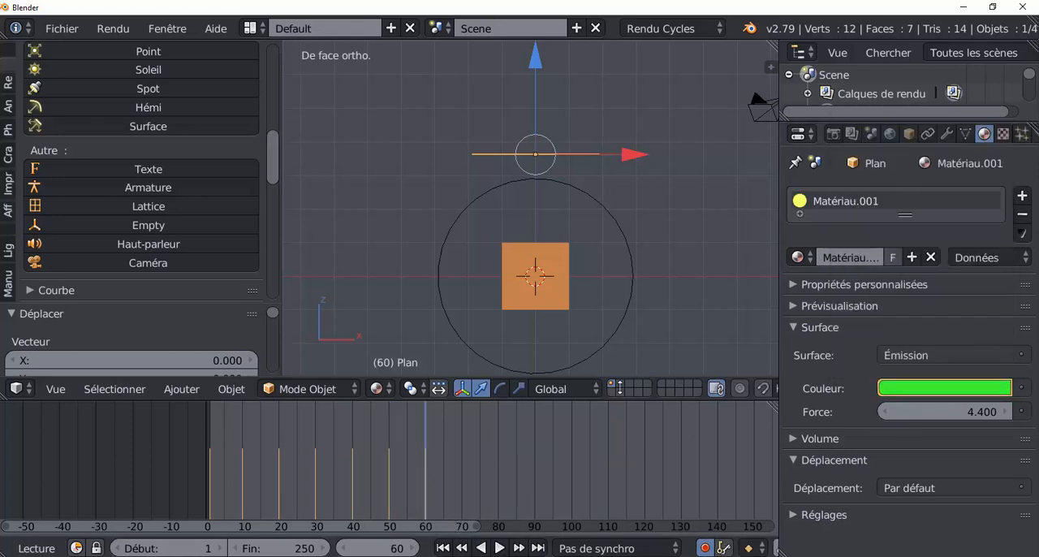
{"action": "left_click", "coordinate": [463, 484]}
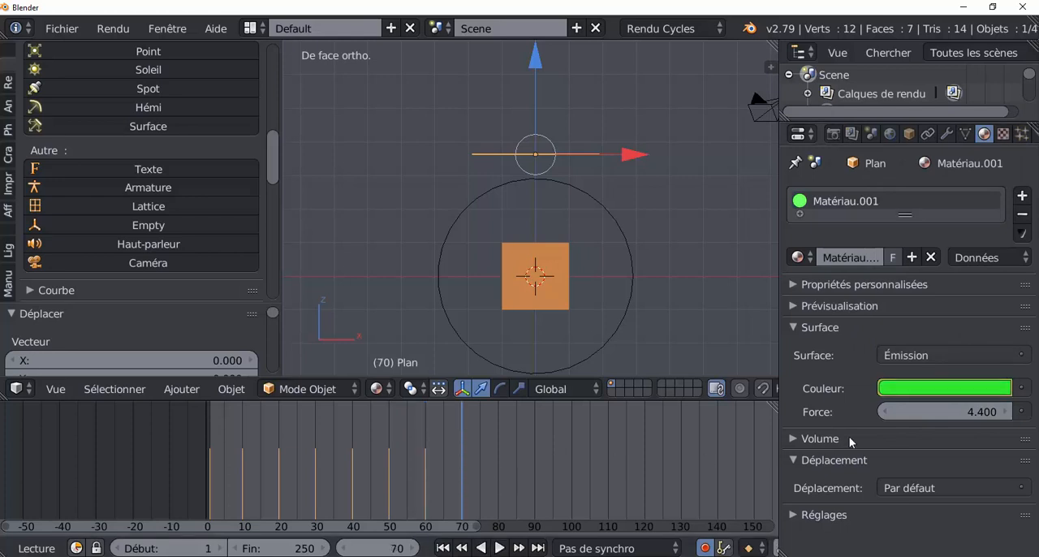
{"action": "left_click", "coordinate": [931, 391]}
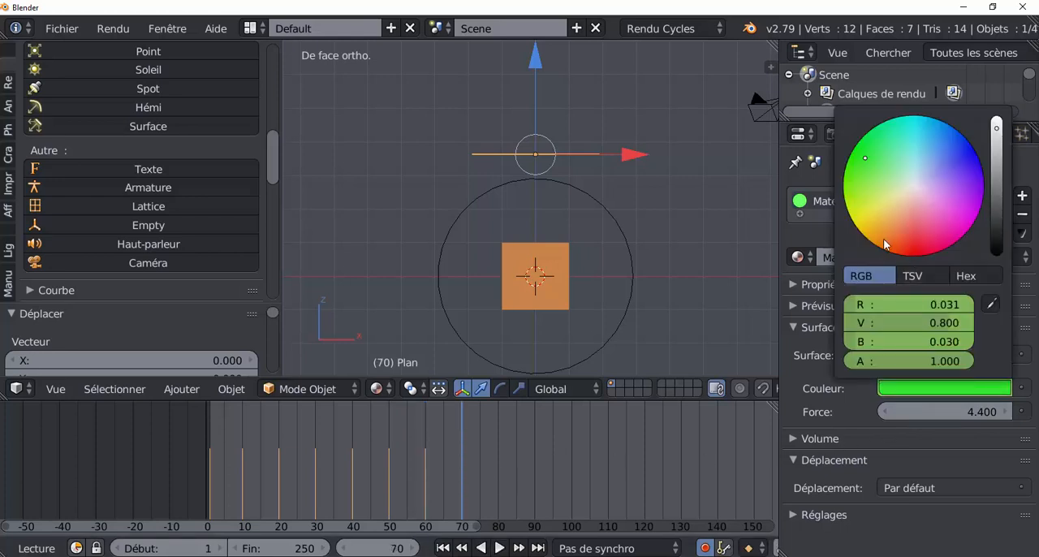
{"action": "left_click", "coordinate": [956, 141]}
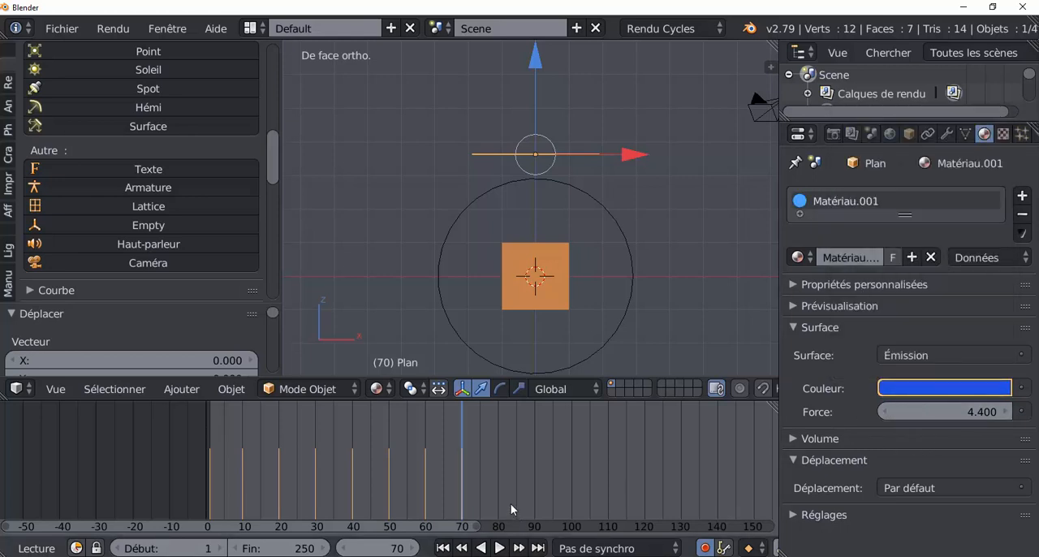
Keyframe the plane's emission colour as pinkish red at frame 80 and shorten the animation's end frame to 83
{"action": "left_click", "coordinate": [501, 485]}
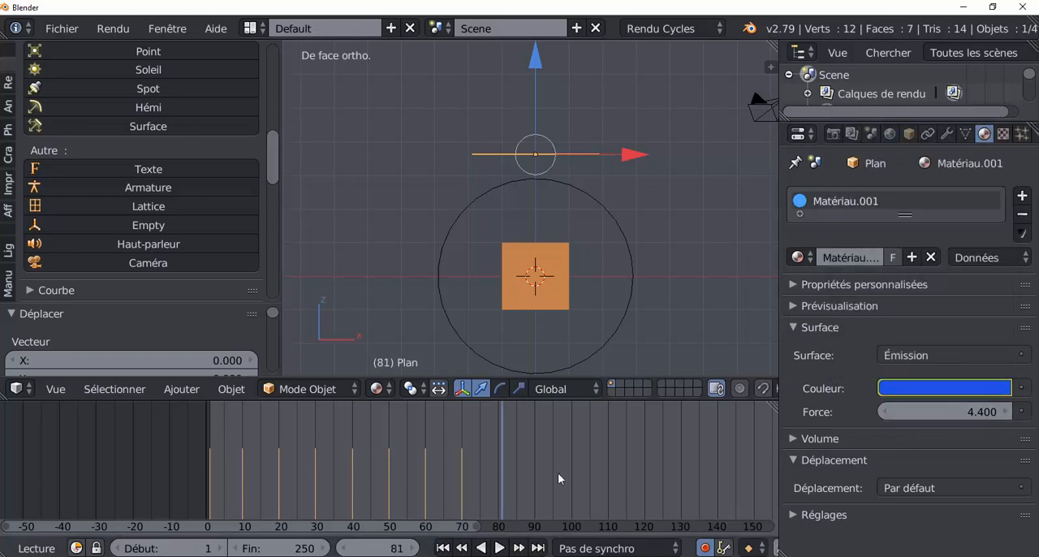
{"action": "left_click", "coordinate": [498, 467]}
{"action": "left_click", "coordinate": [935, 388]}
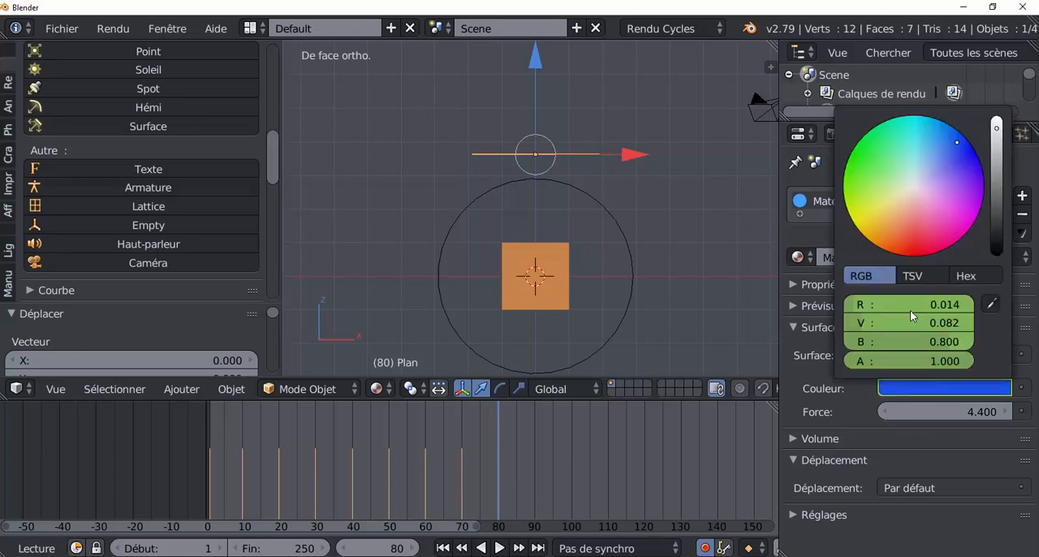
{"action": "left_click", "coordinate": [929, 240]}
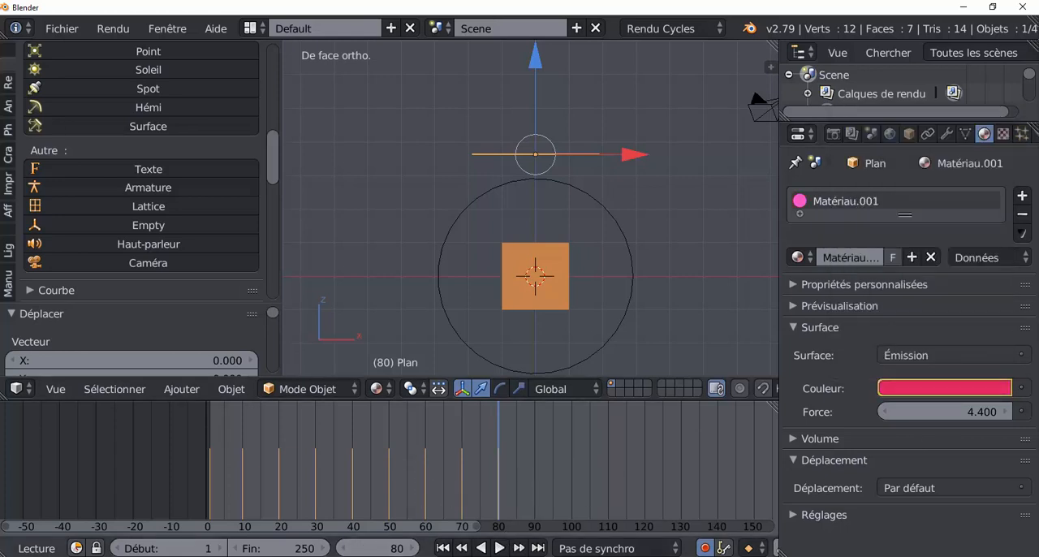
{"action": "left_click_drag", "start_coordinate": [309, 550], "coordinate": [197, 549]}
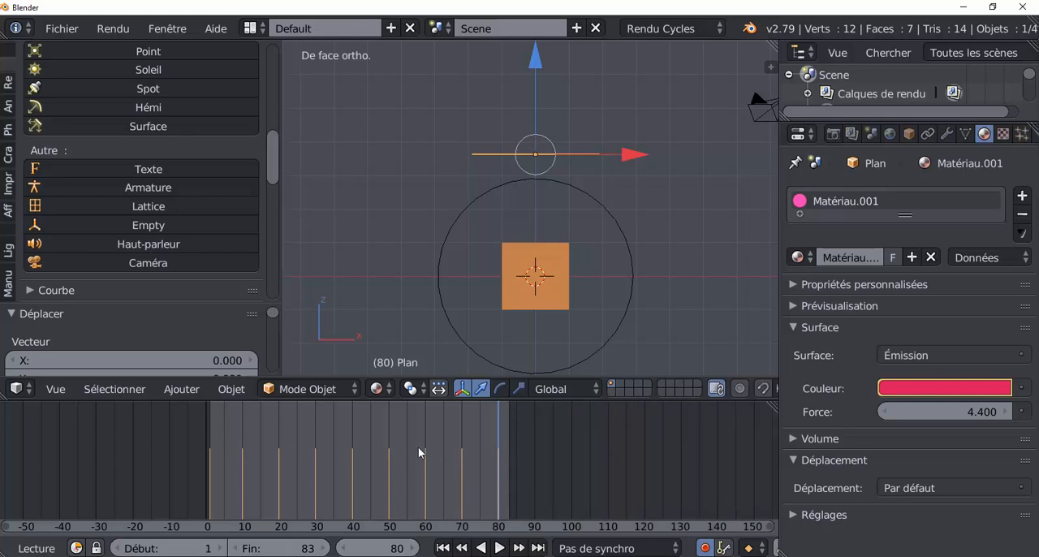
Parent the emission plane to the circle empty with the Objet option and leave only the empty selected
{"action": "left_click_drag", "start_coordinate": [419, 448], "coordinate": [264, 484]}
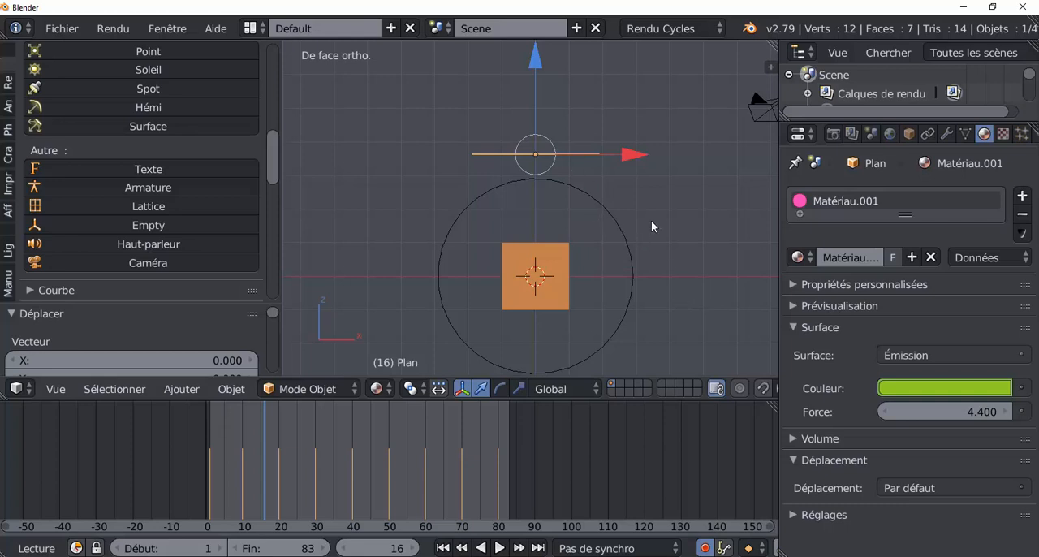
{"action": "middle_click_drag", "start_coordinate": [581, 154], "coordinate": [634, 237]}
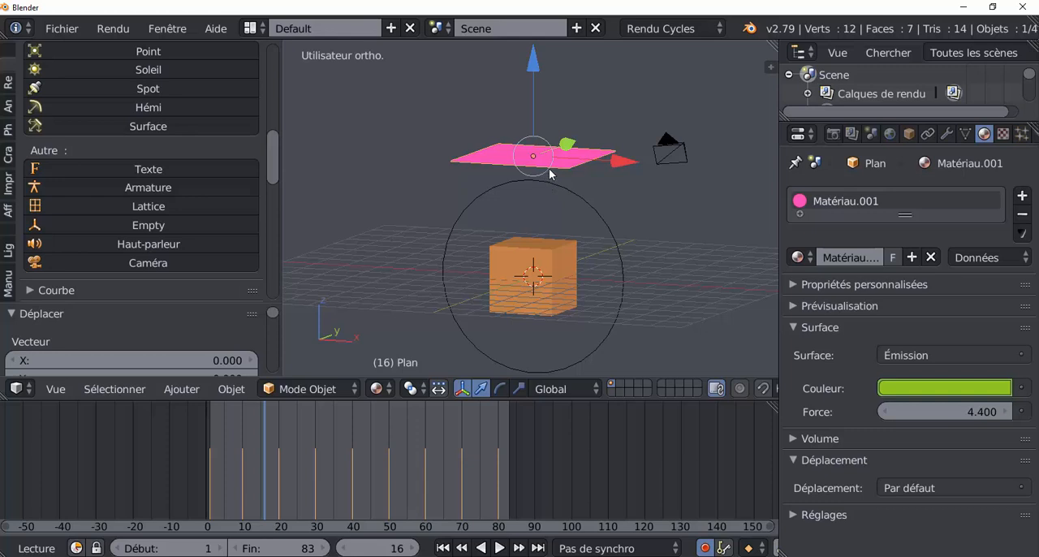
{"action": "right_click", "coordinate": [579, 205], "text": "shift"}
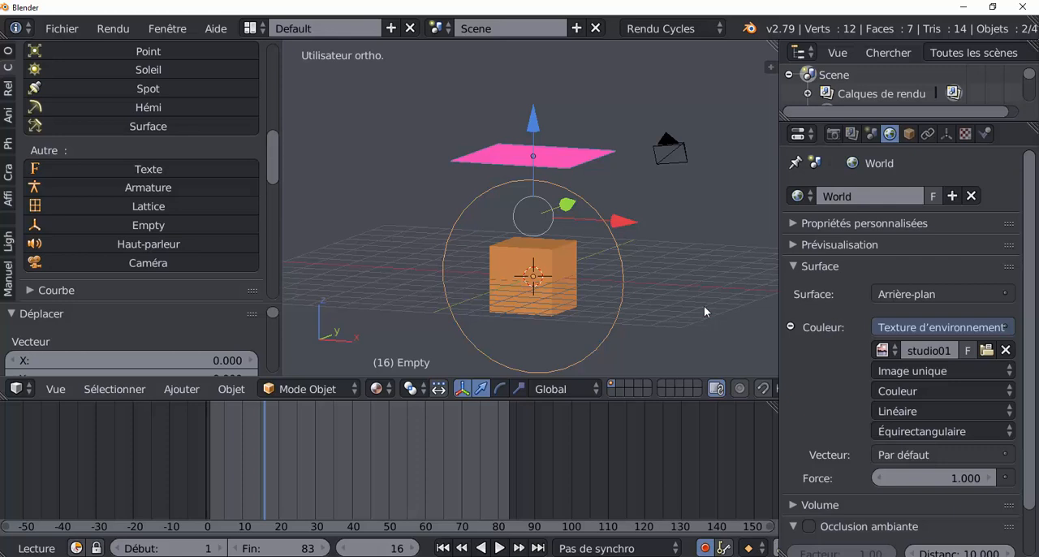
{"action": "key", "text": "ctrl+p"}
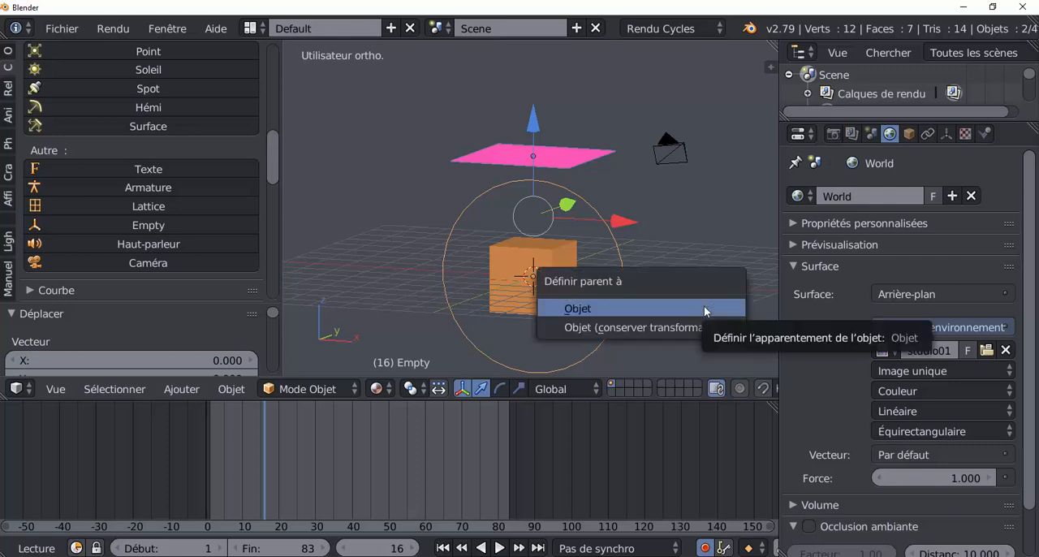
{"action": "left_click", "coordinate": [704, 305]}
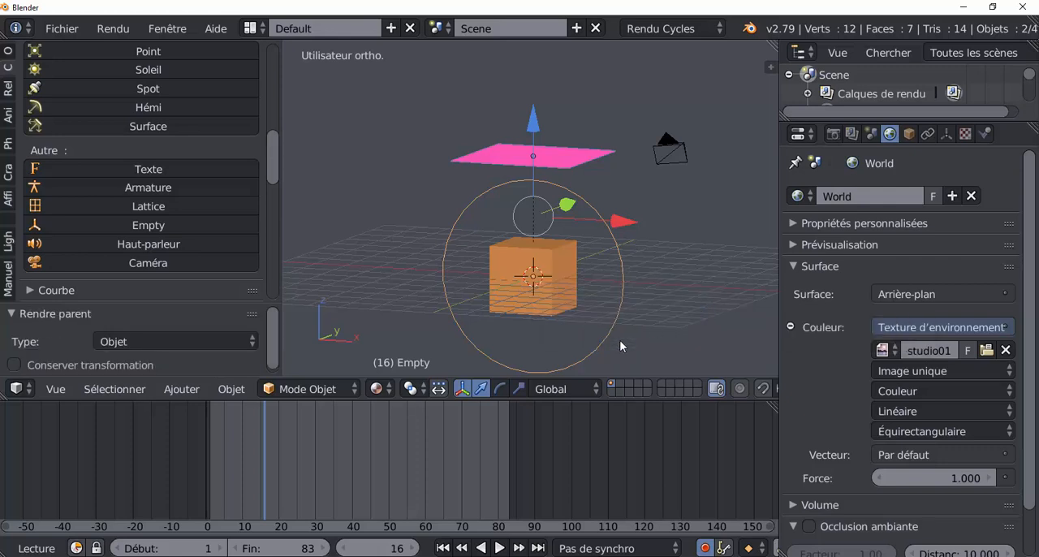
{"action": "right_click", "coordinate": [627, 285]}
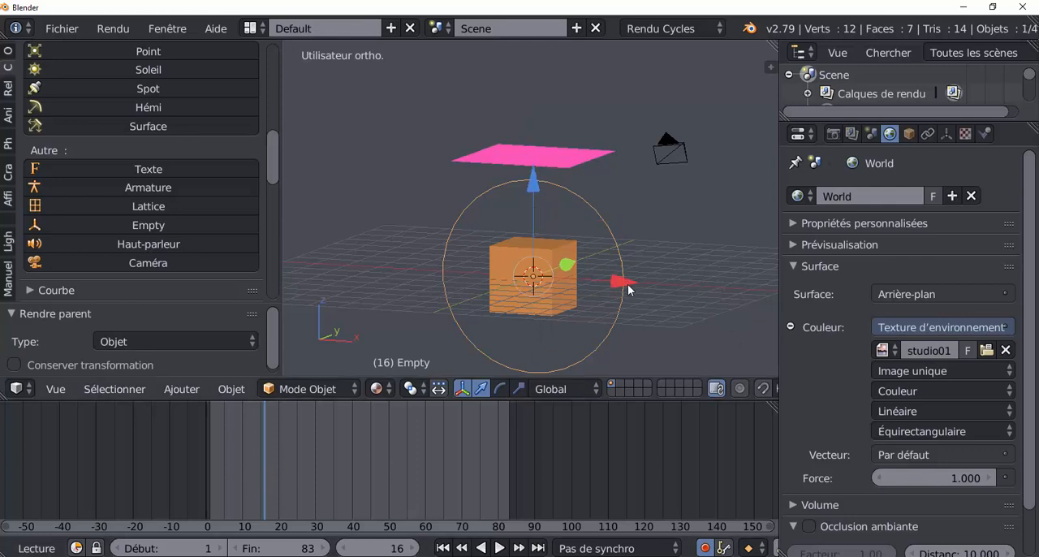
Try rotating the circle empty about the global Y axis to check the parenting
{"action": "middle_click_drag", "start_coordinate": [623, 322], "coordinate": [663, 315]}
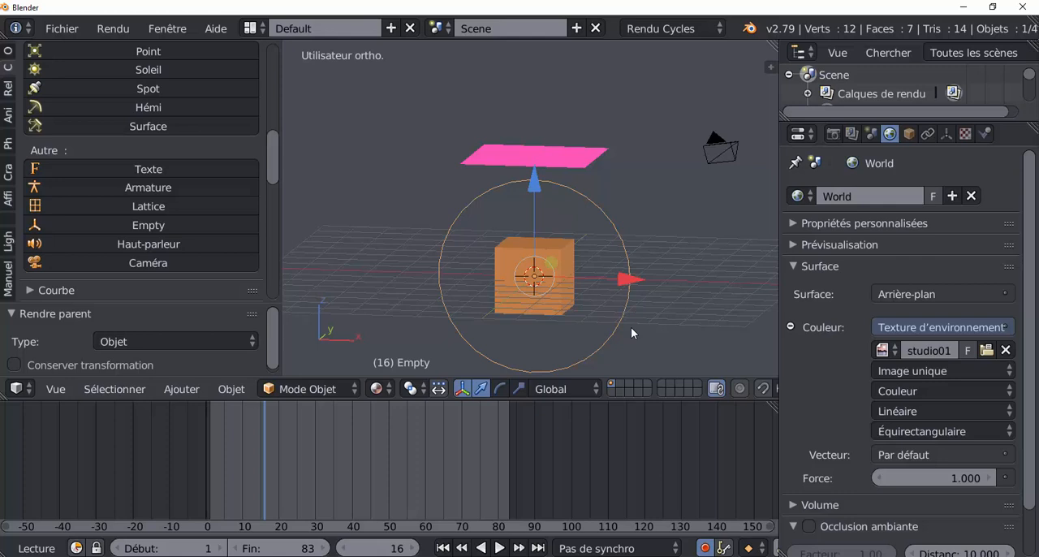
{"action": "key", "text": "r"}
{"action": "key", "text": "y"}
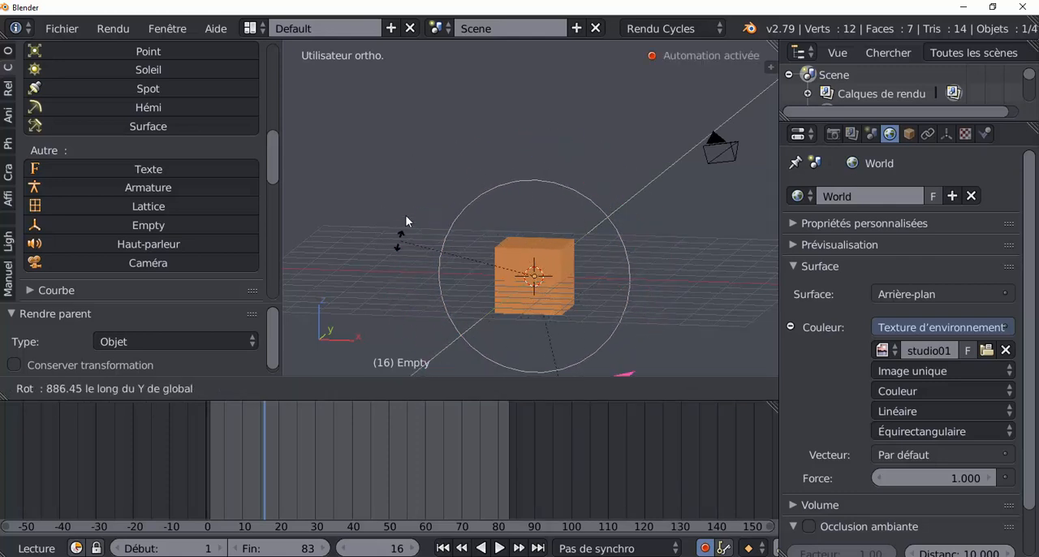
{"action": "right_click", "coordinate": [687, 178]}
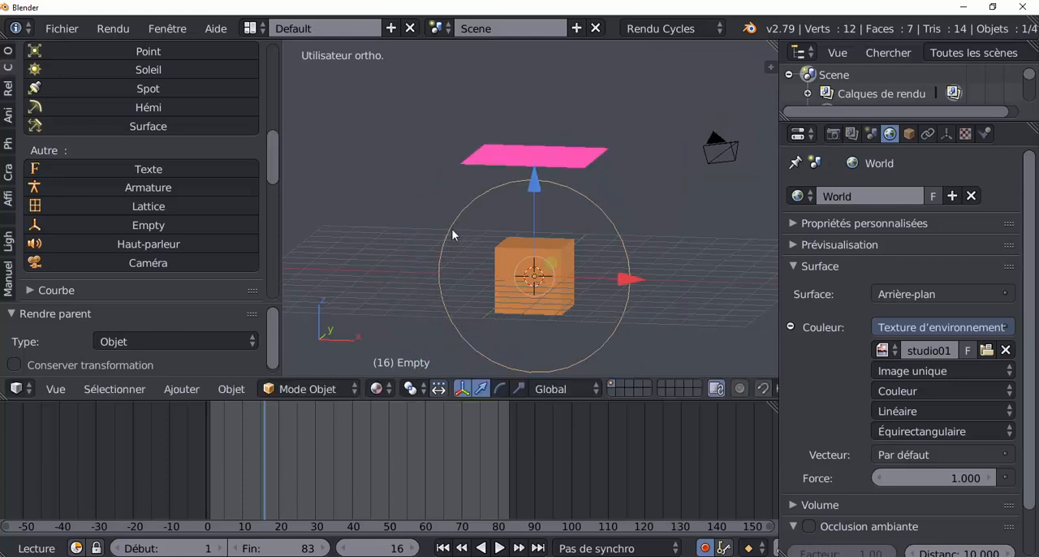
Keyframe the circle empty's unrotated starting pose at frame 0 in the front view
{"action": "middle_click_drag", "start_coordinate": [451, 228], "coordinate": [364, 270]}
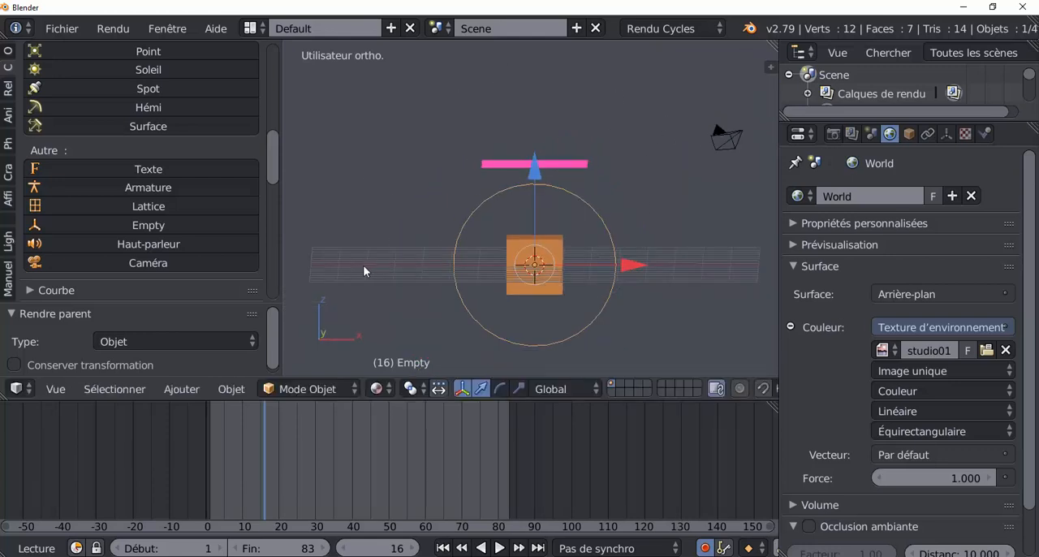
{"action": "key", "text": "KP_1"}
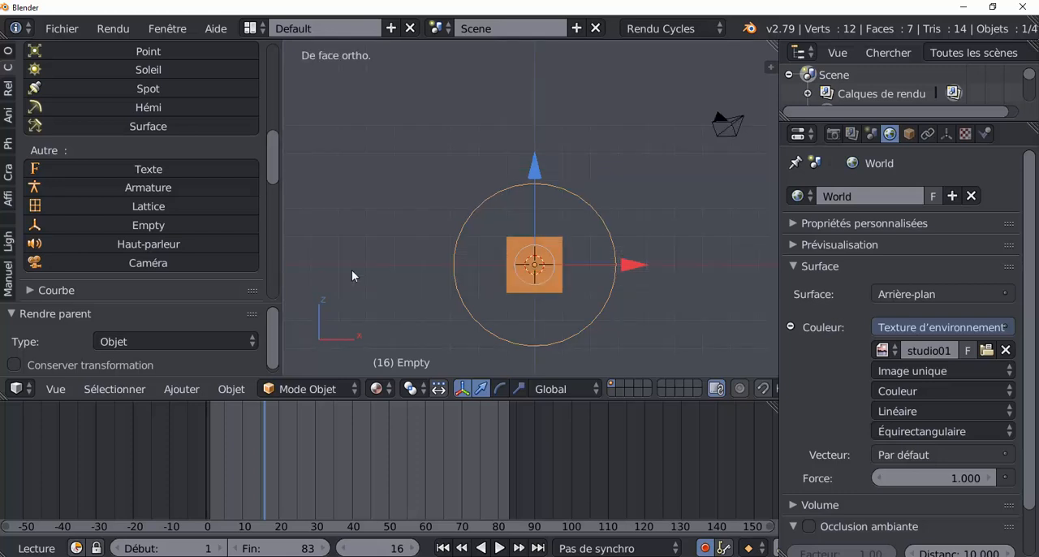
{"action": "left_click_drag", "start_coordinate": [270, 461], "coordinate": [212, 467]}
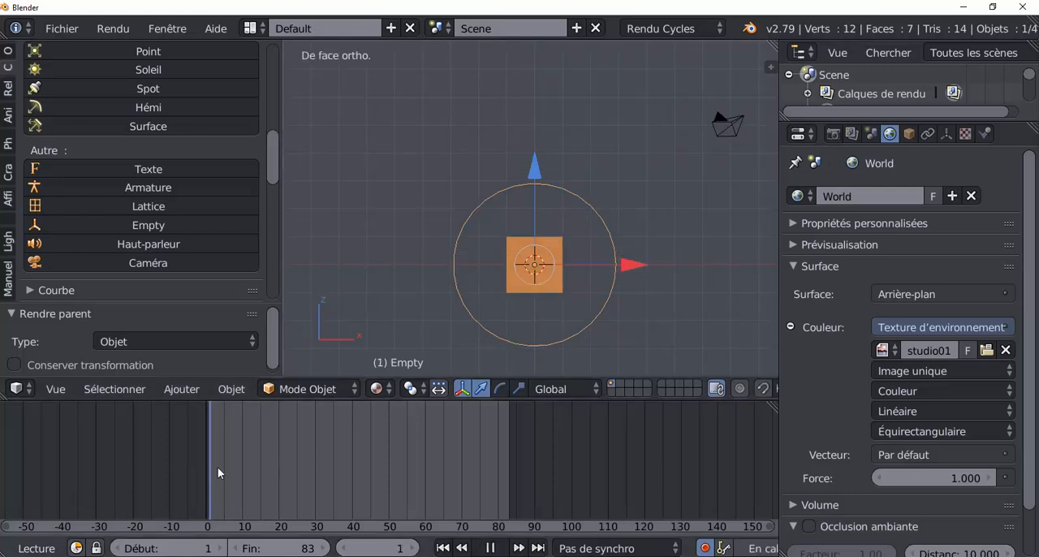
{"action": "left_click", "coordinate": [784, 267]}
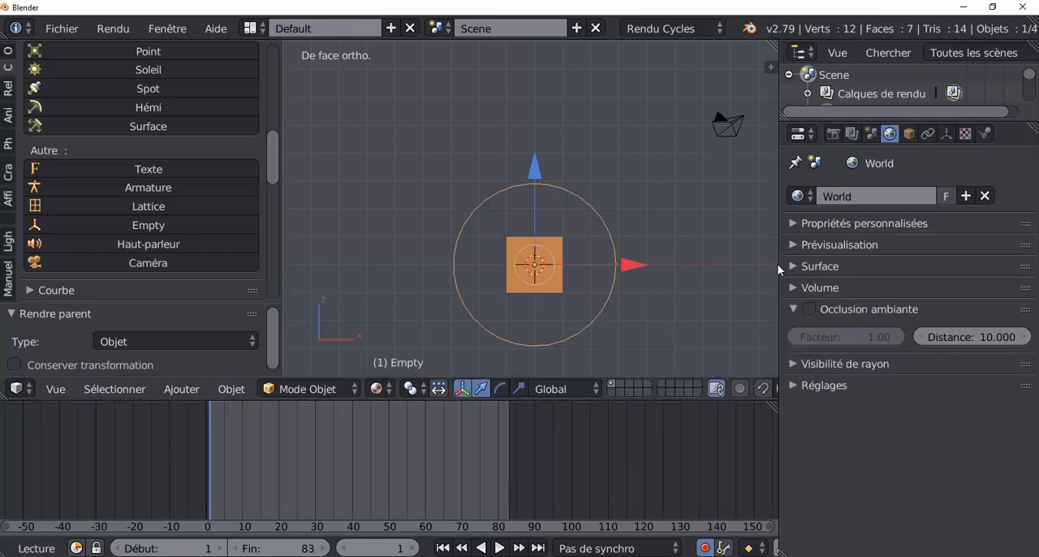
{"action": "left_click_drag", "start_coordinate": [779, 263], "coordinate": [857, 263]}
{"action": "middle_click_drag", "start_coordinate": [760, 263], "coordinate": [680, 184], "text": "shift"}
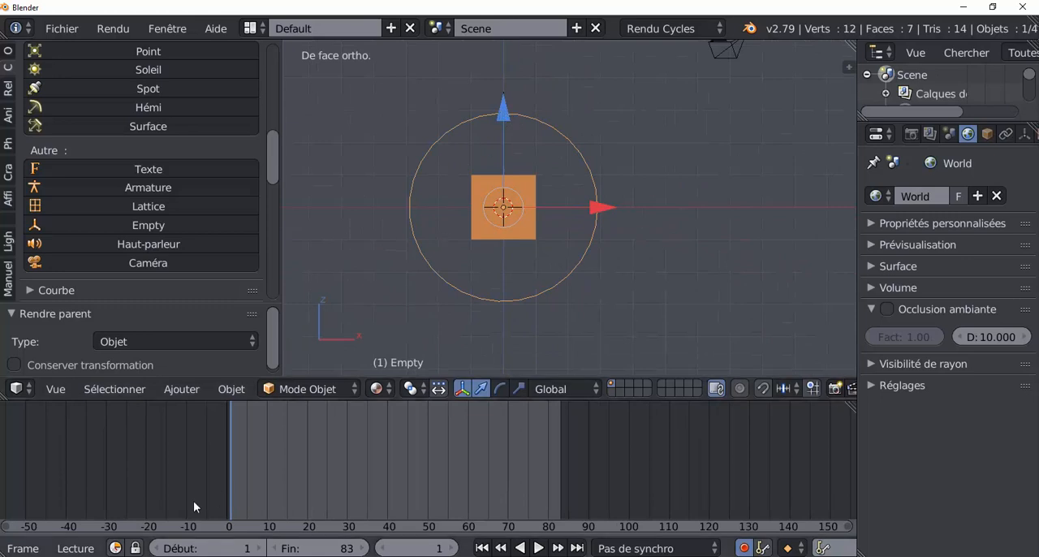
{"action": "key", "text": "alt+a"}
{"action": "key", "text": "alt+a"}
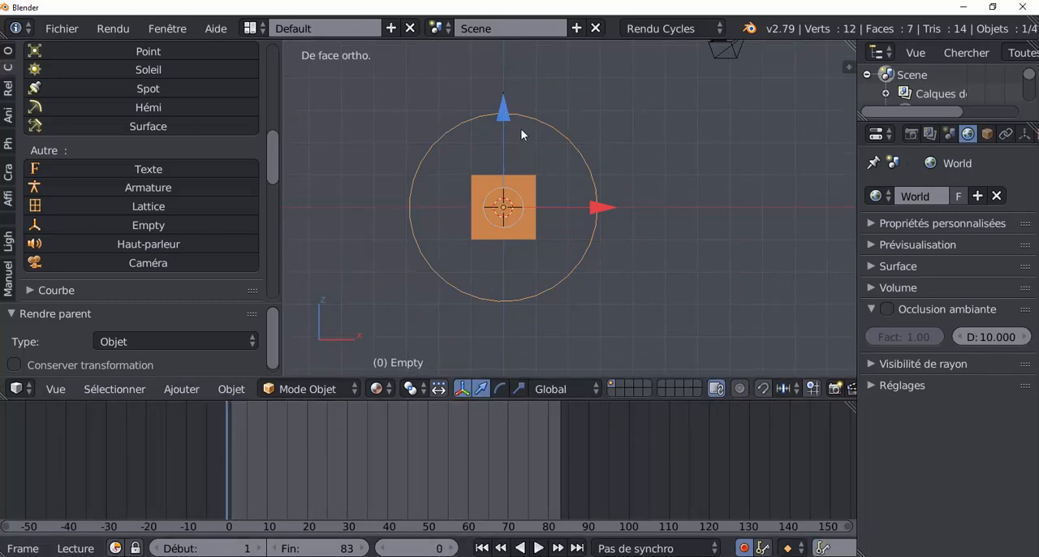
{"action": "left_click", "coordinate": [504, 111]}
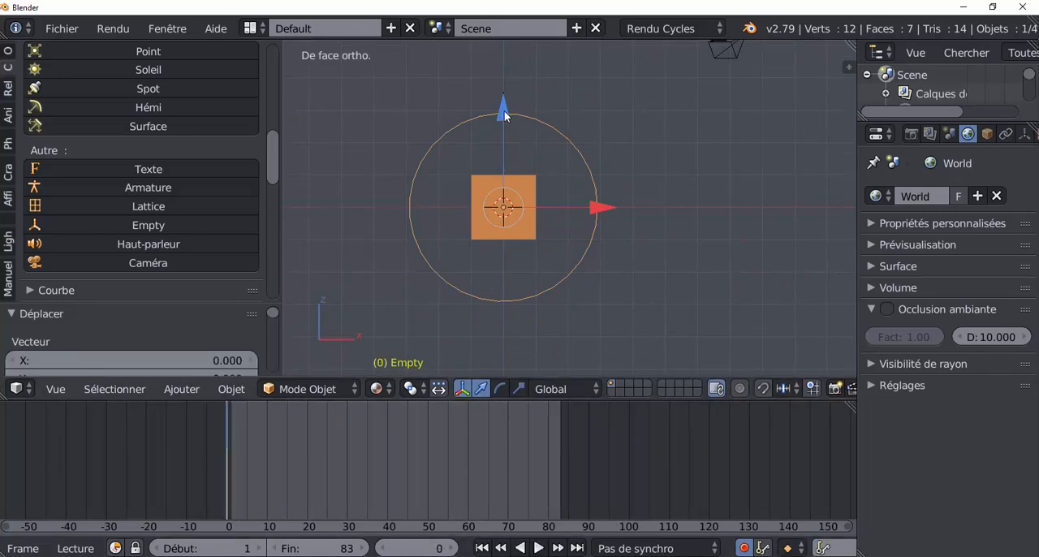
Keyframe the circle empty's end rotation at frame 83 by rotating it about 762° in the front view
{"action": "left_click", "coordinate": [560, 482]}
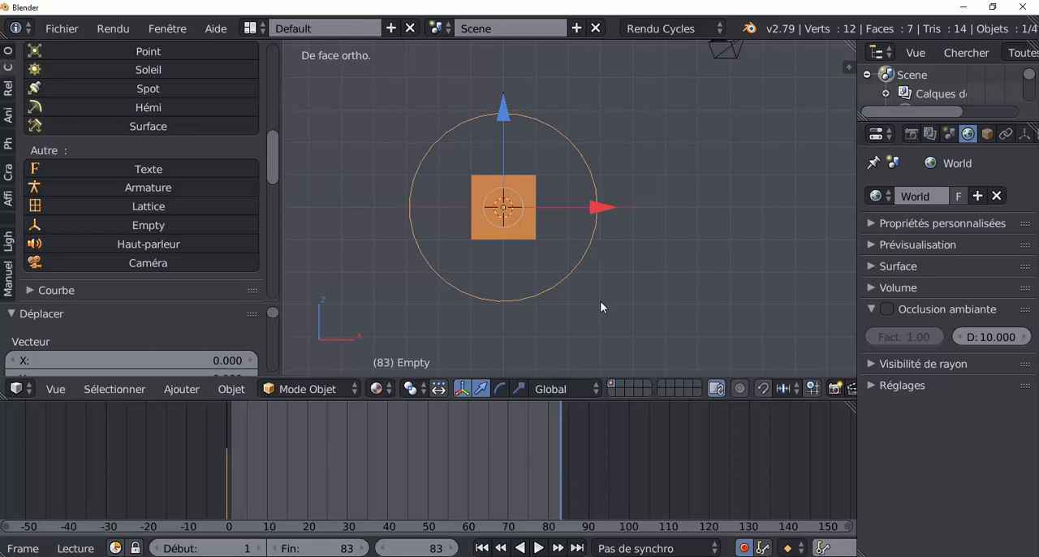
{"action": "key", "text": "r"}
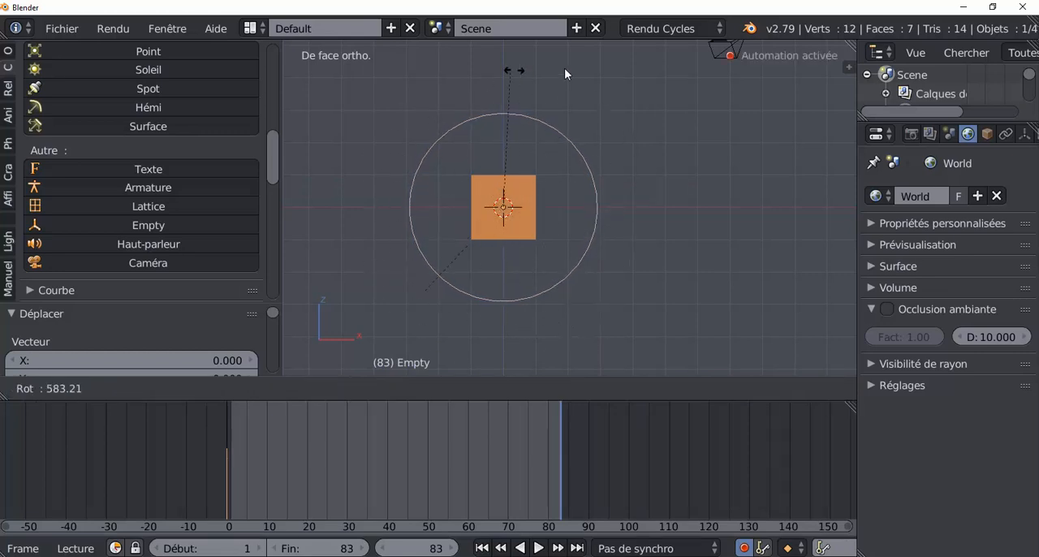
{"action": "left_click", "coordinate": [504, 340]}
Play and scrub the animation back to frame 0, checking the plane's path around the cube from an angled view
{"action": "key", "text": "alt+a"}
{"action": "left_click", "coordinate": [489, 461]}
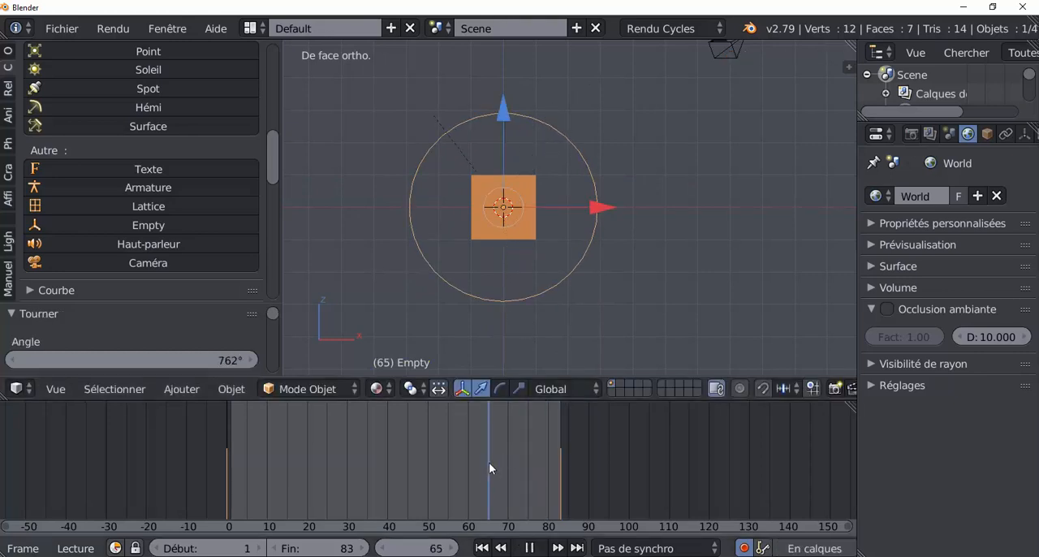
{"action": "scroll", "coordinate": [639, 321], "scroll_direction": "down", "scroll_amount": 3}
{"action": "middle_click_drag", "start_coordinate": [664, 296], "coordinate": [627, 321]}
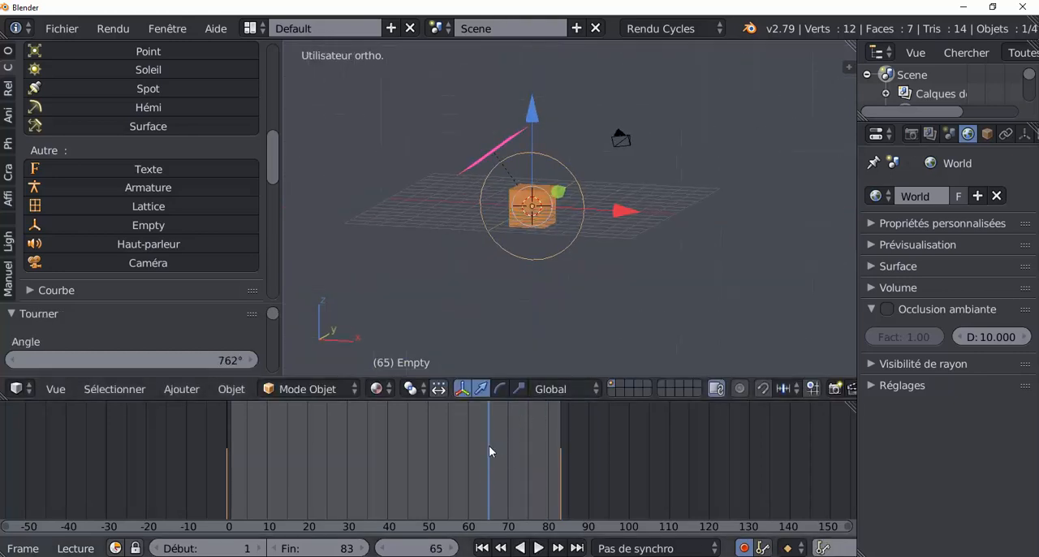
{"action": "left_click_drag", "start_coordinate": [489, 445], "coordinate": [227, 413]}
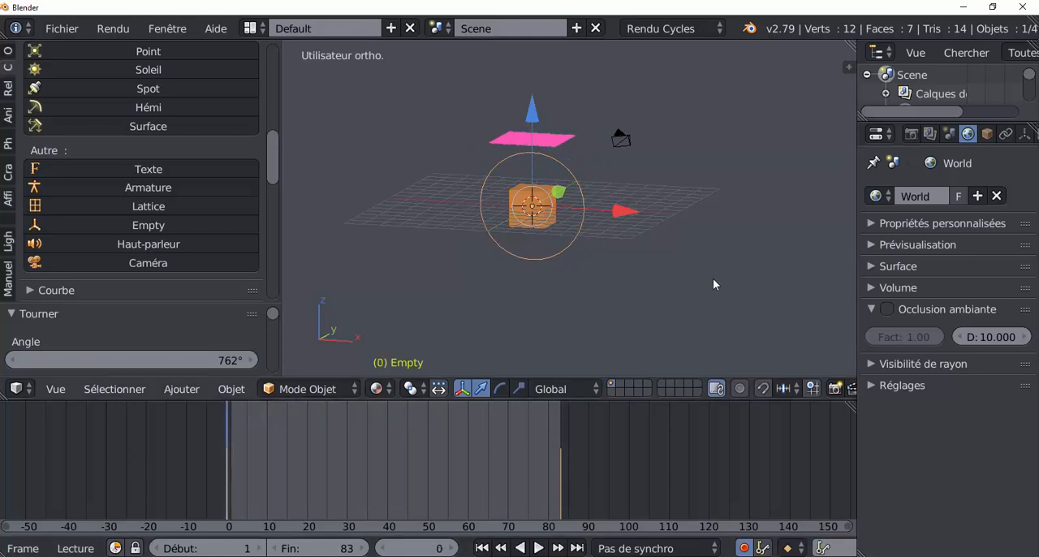
Switch the 3D view to Rendu (rendered) shading and widen the properties area
{"action": "left_click", "coordinate": [376, 388]}
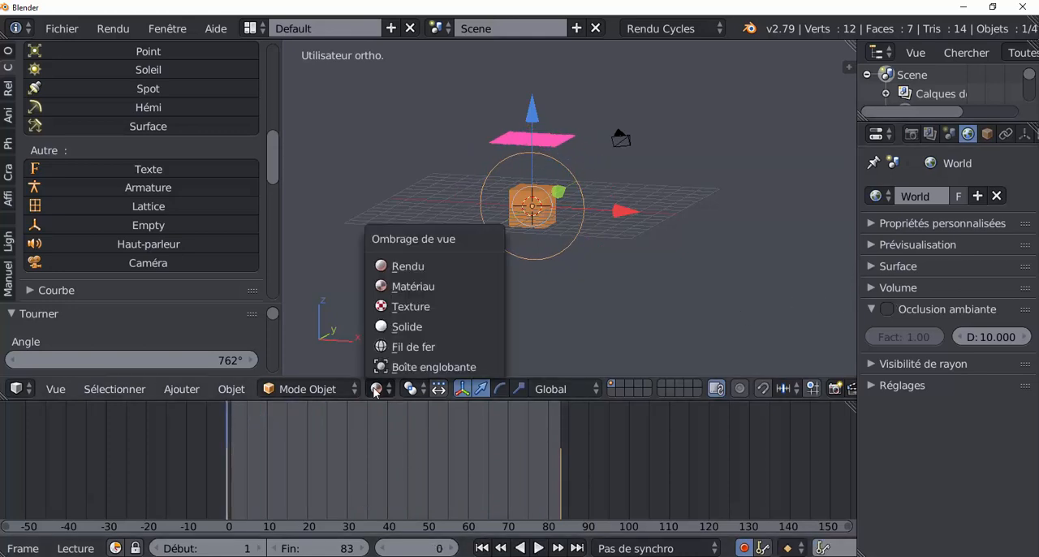
{"action": "left_click", "coordinate": [404, 267]}
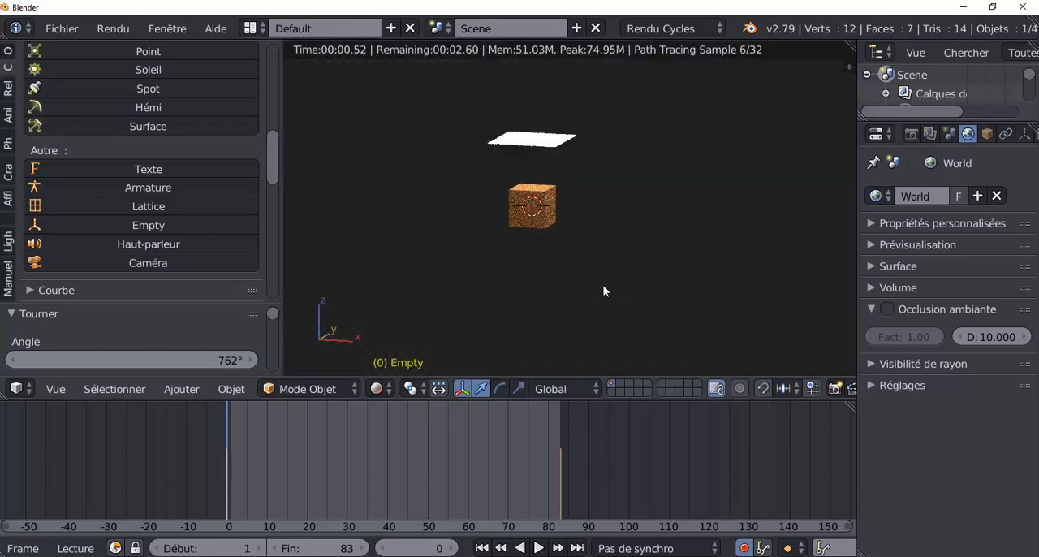
{"action": "scroll", "coordinate": [599, 289], "scroll_direction": "up", "scroll_amount": 3}
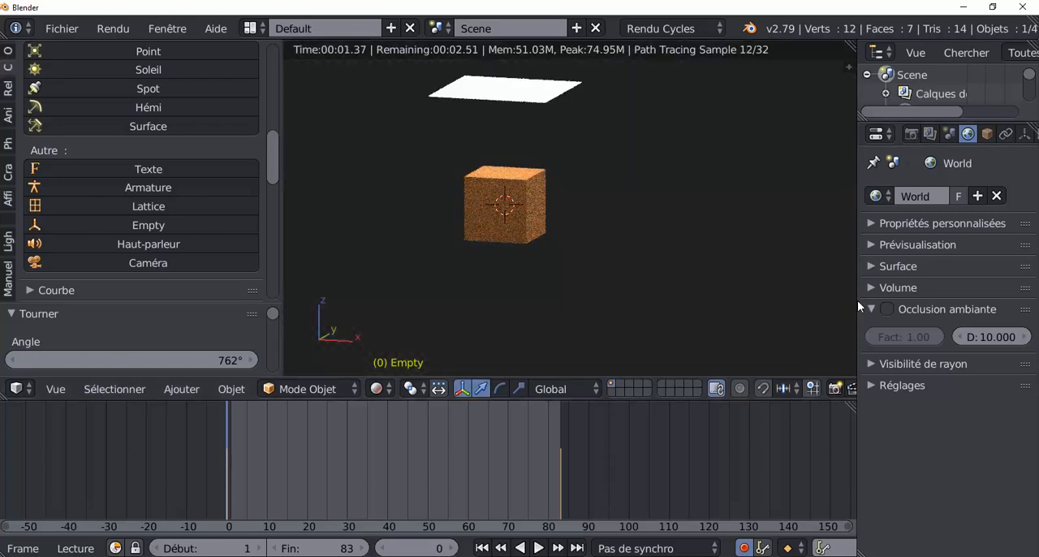
{"action": "left_click_drag", "start_coordinate": [857, 310], "coordinate": [745, 309]}
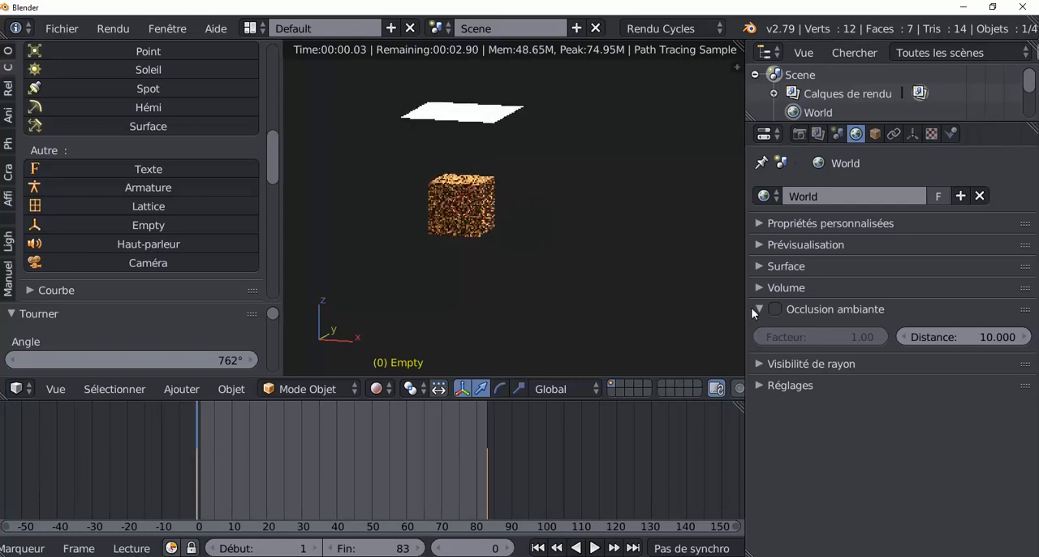
Set the emission plane's strength (Force) to 7.8, judging the light on the cube at frame 34
{"action": "right_click", "coordinate": [427, 115]}
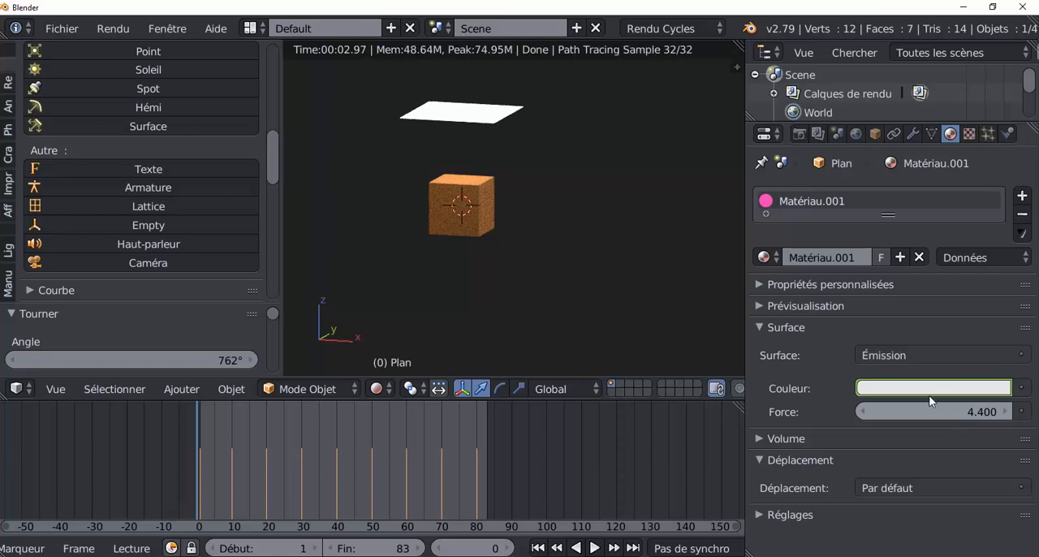
{"action": "left_click", "coordinate": [316, 486]}
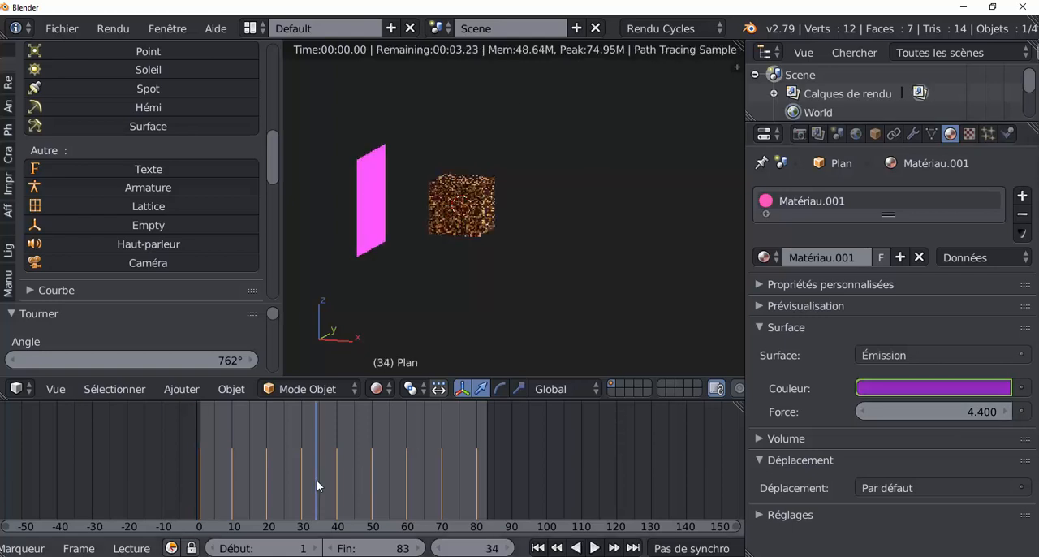
{"action": "middle_click_drag", "start_coordinate": [417, 324], "coordinate": [512, 317]}
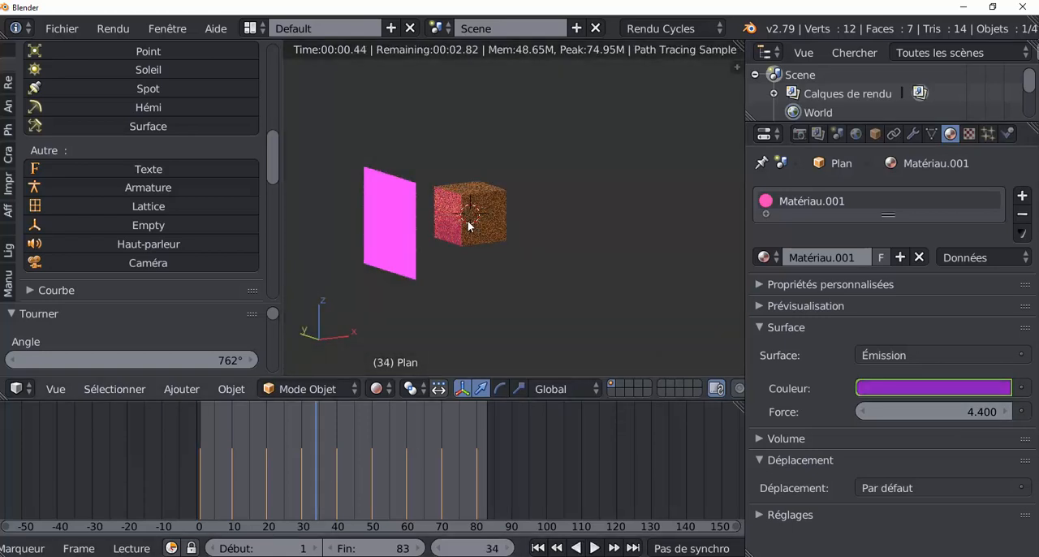
{"action": "scroll", "coordinate": [468, 227], "scroll_direction": "up", "scroll_amount": 3}
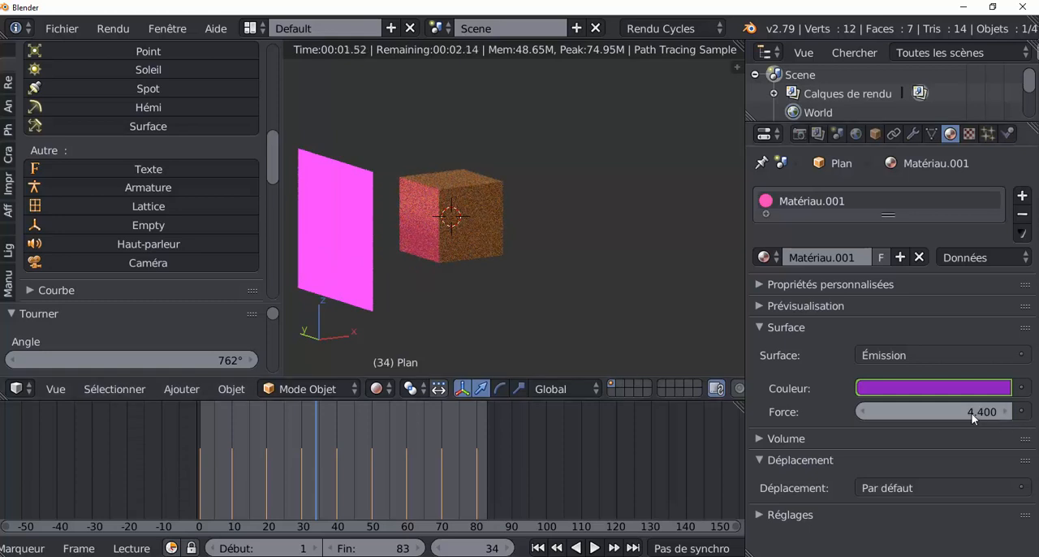
{"action": "left_click_drag", "start_coordinate": [971, 418], "coordinate": [1006, 418]}
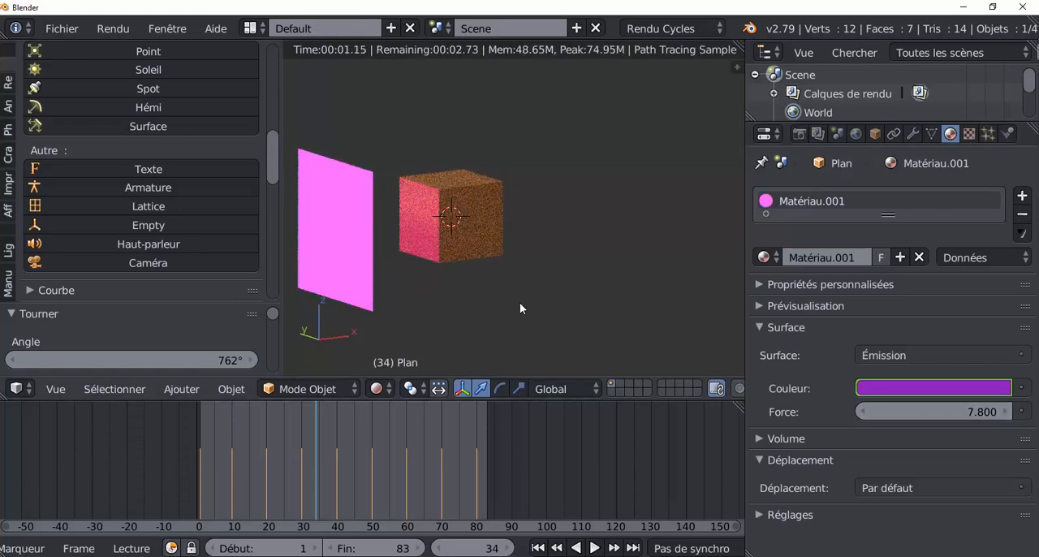
Examine the coloured light on the cube at several frames and from several angles in the rendered view
{"action": "mouse_move", "coordinate": [558, 315]}
{"action": "middle_mouse_down"}
{"action": "mouse_move", "coordinate": [463, 304]}
{"action": "mouse_move", "coordinate": [556, 304]}
{"action": "middle_mouse_up"}
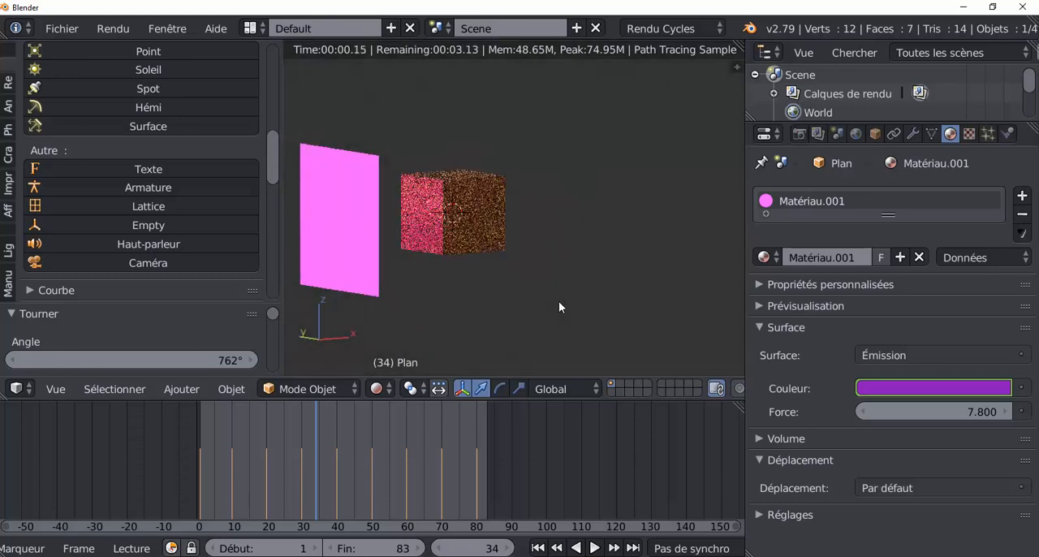
{"action": "left_click", "coordinate": [357, 469]}
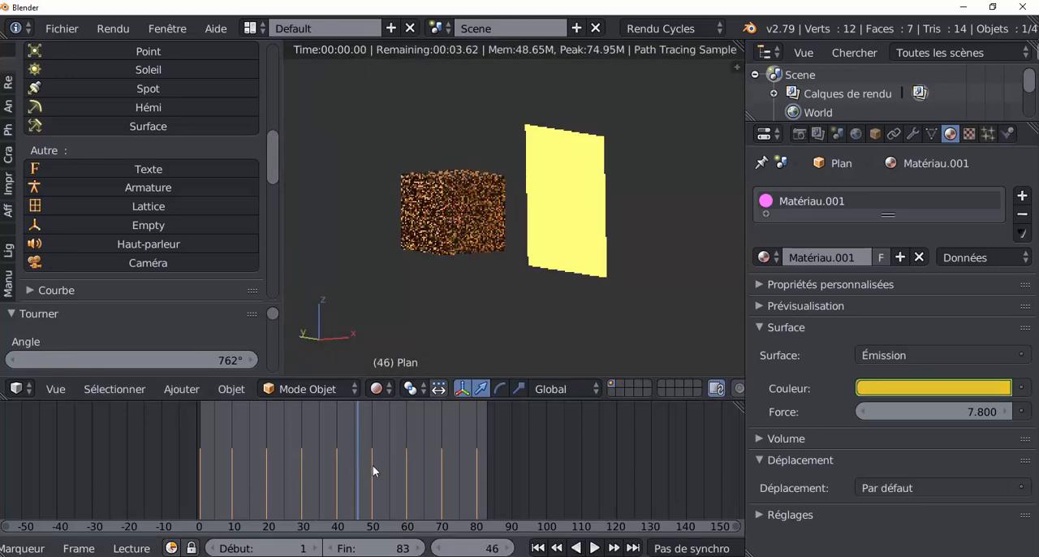
{"action": "middle_click_drag", "start_coordinate": [573, 268], "coordinate": [502, 325]}
{"action": "left_click", "coordinate": [425, 475]}
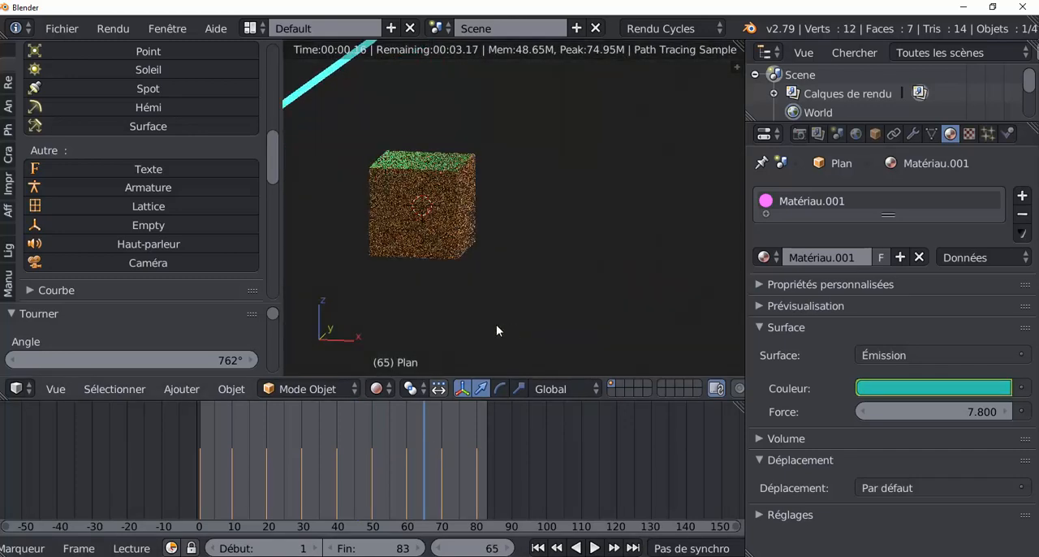
{"action": "left_click", "coordinate": [327, 476]}
{"action": "key", "text": "alt+a"}
{"action": "left_click_drag", "start_coordinate": [328, 477], "coordinate": [404, 489]}
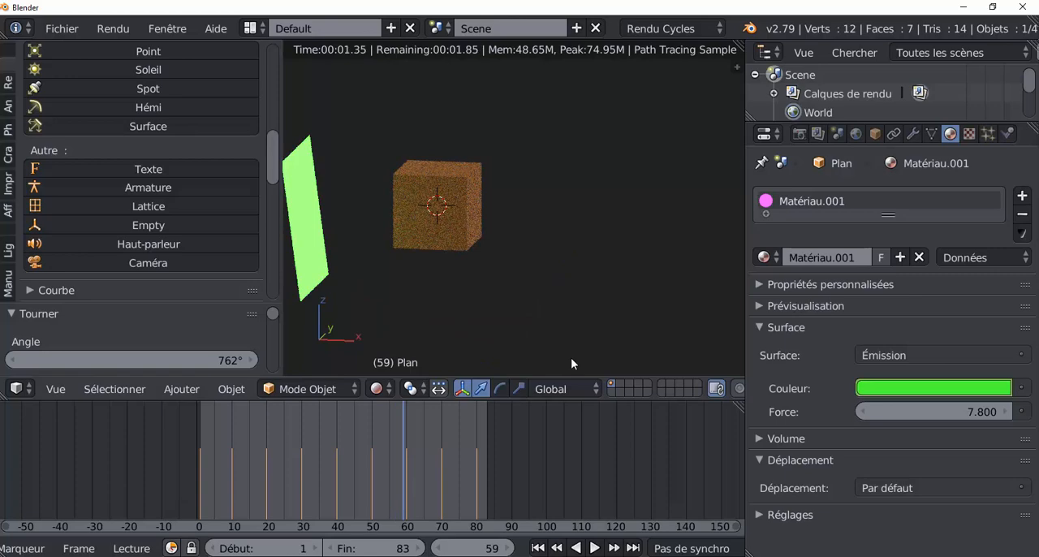
{"action": "middle_click_drag", "start_coordinate": [533, 312], "coordinate": [632, 317]}
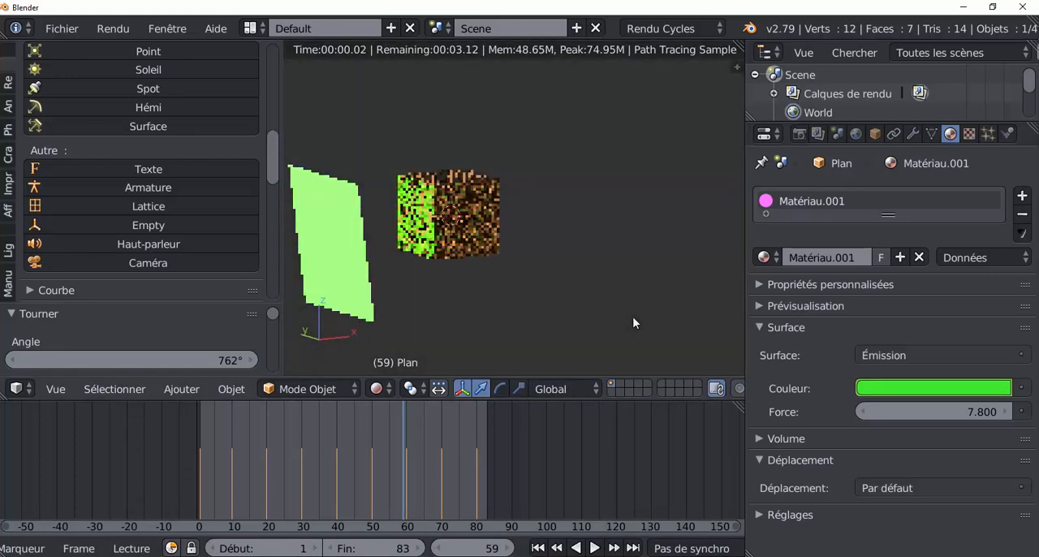
Scrub and play the animation in the rendered view to examine the coloured light, returning to frame 0
{"action": "left_click_drag", "start_coordinate": [402, 457], "coordinate": [218, 471]}
{"action": "left_click_drag", "start_coordinate": [279, 459], "coordinate": [409, 448]}
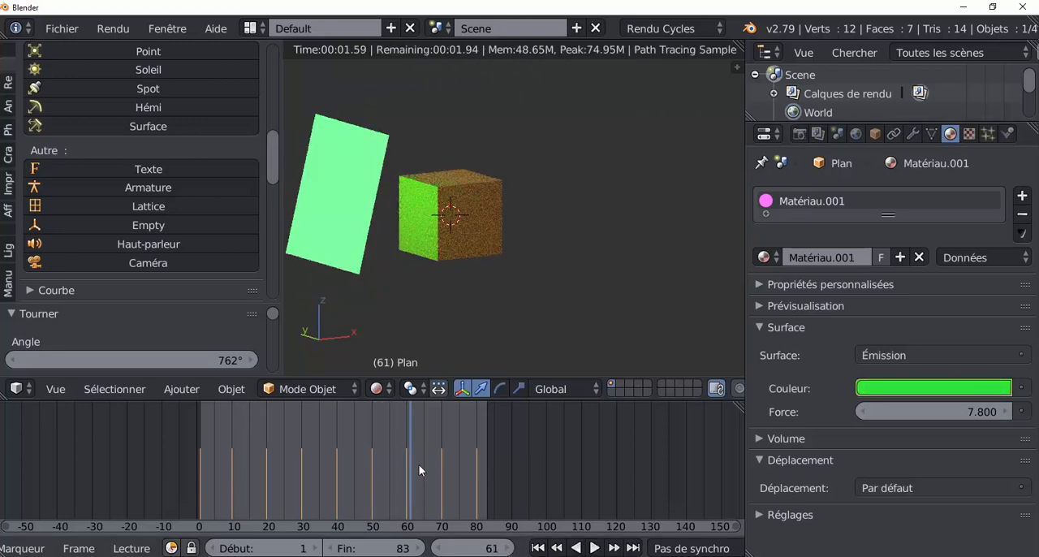
{"action": "key", "text": "alt+a"}
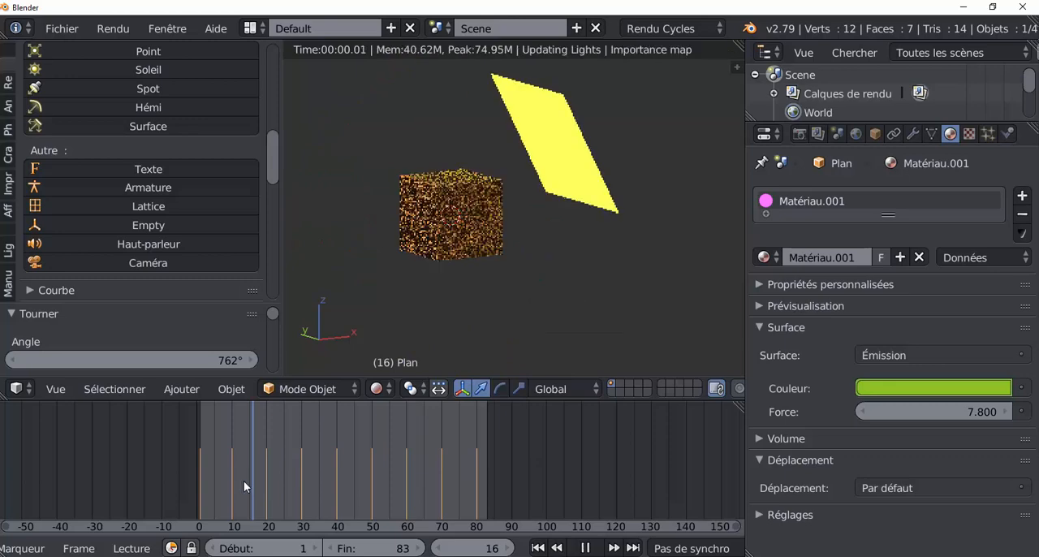
{"action": "left_click_drag", "start_coordinate": [243, 485], "coordinate": [198, 481]}
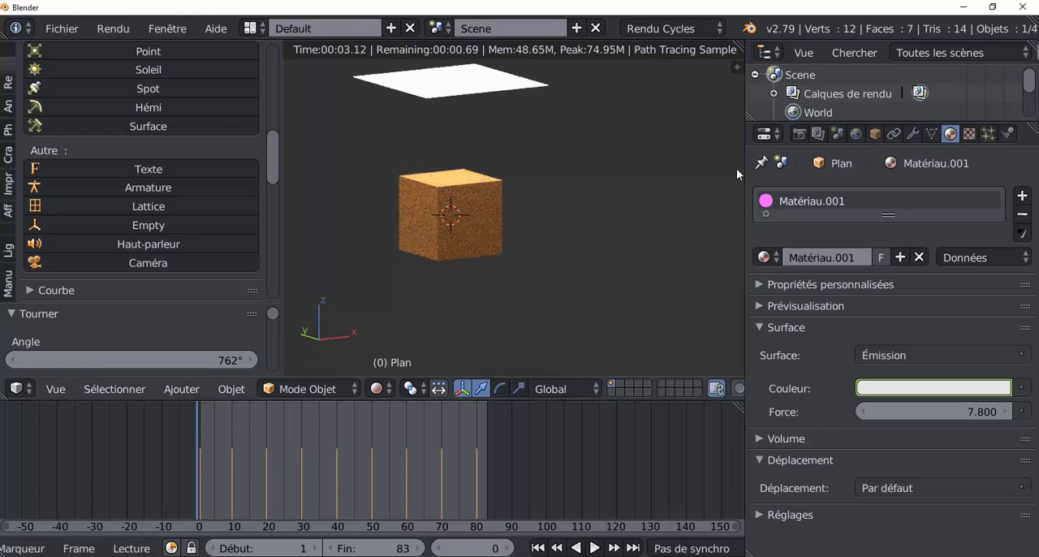
Split the 3D view, turn the new area into a Dope Sheet and widen it to show the keyframes
{"action": "left_click_drag", "start_coordinate": [739, 45], "coordinate": [511, 98]}
{"action": "left_click", "coordinate": [529, 389]}
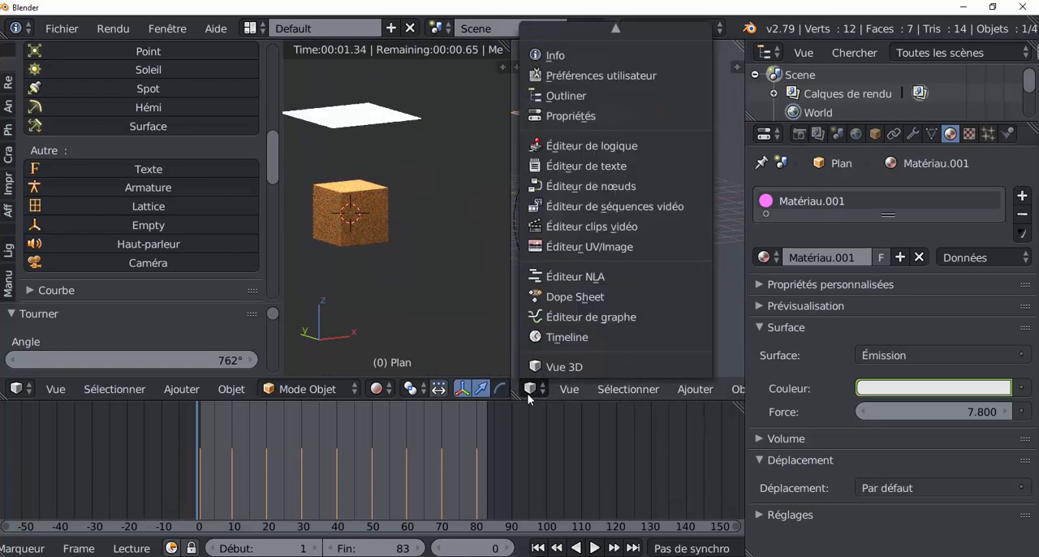
{"action": "left_click", "coordinate": [557, 297]}
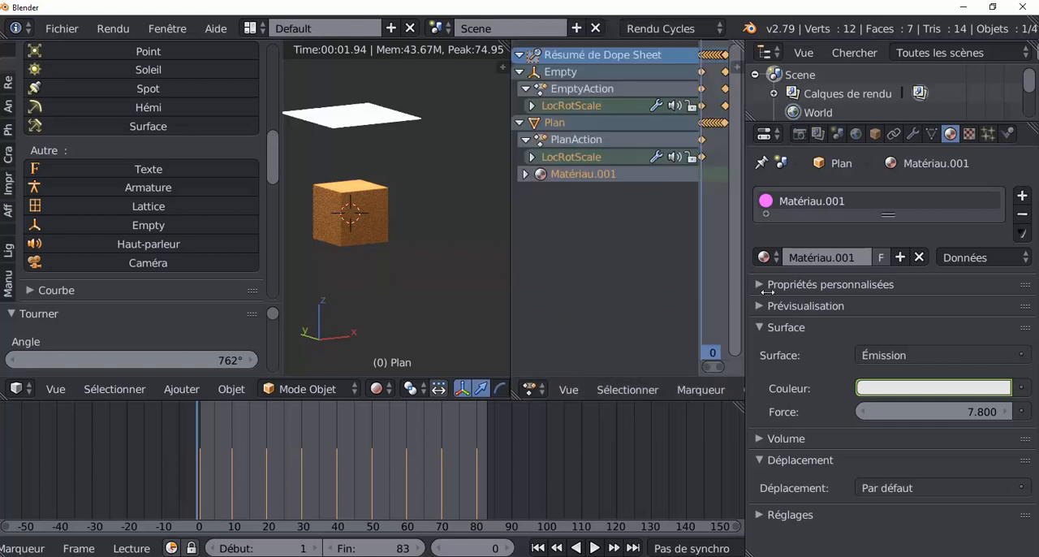
{"action": "left_click_drag", "start_coordinate": [744, 290], "coordinate": [883, 289]}
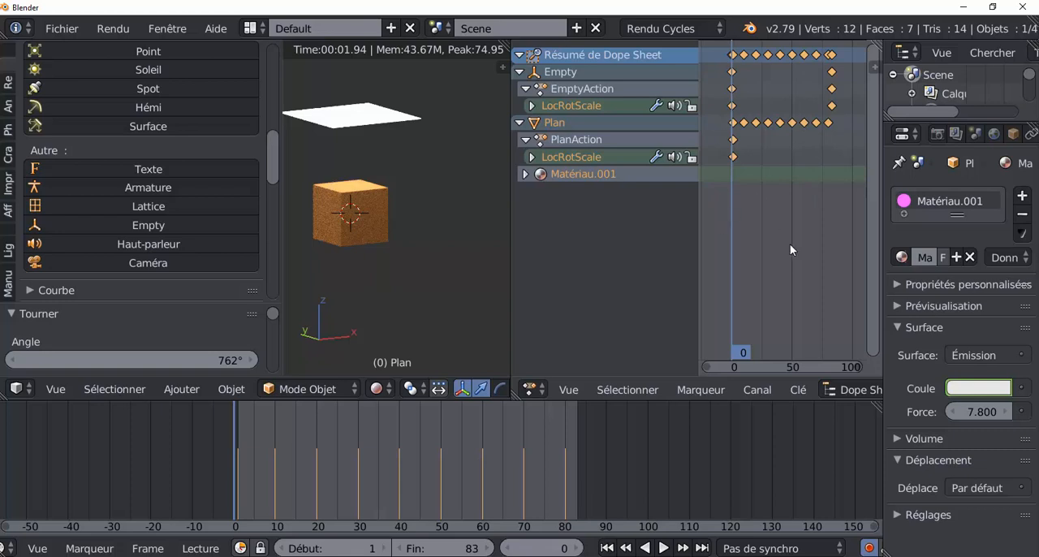
Set the selected keyframes' interpolation to Constante and play the animation to check it, returning to frame 0
{"action": "key", "text": "t"}
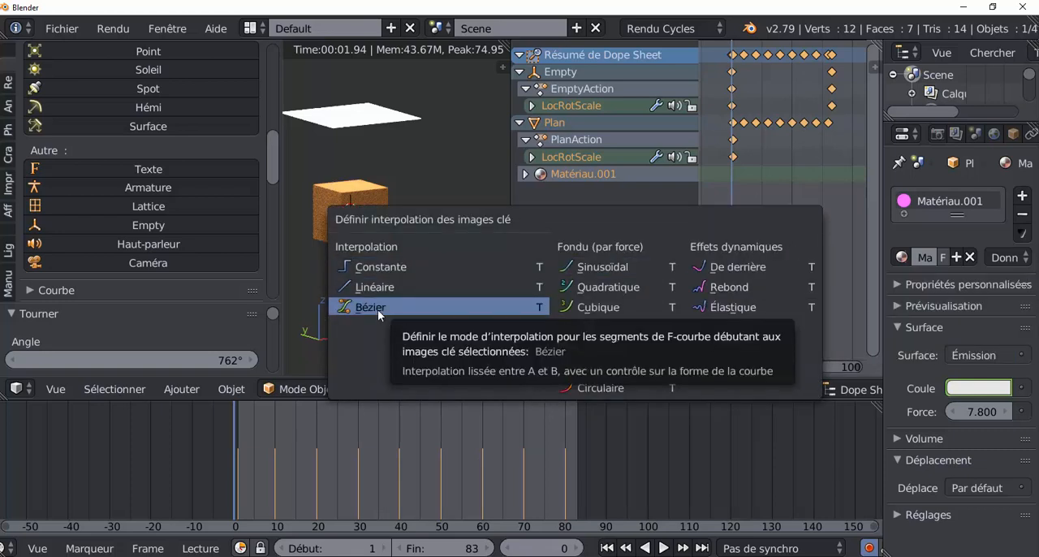
{"action": "left_click", "coordinate": [374, 266]}
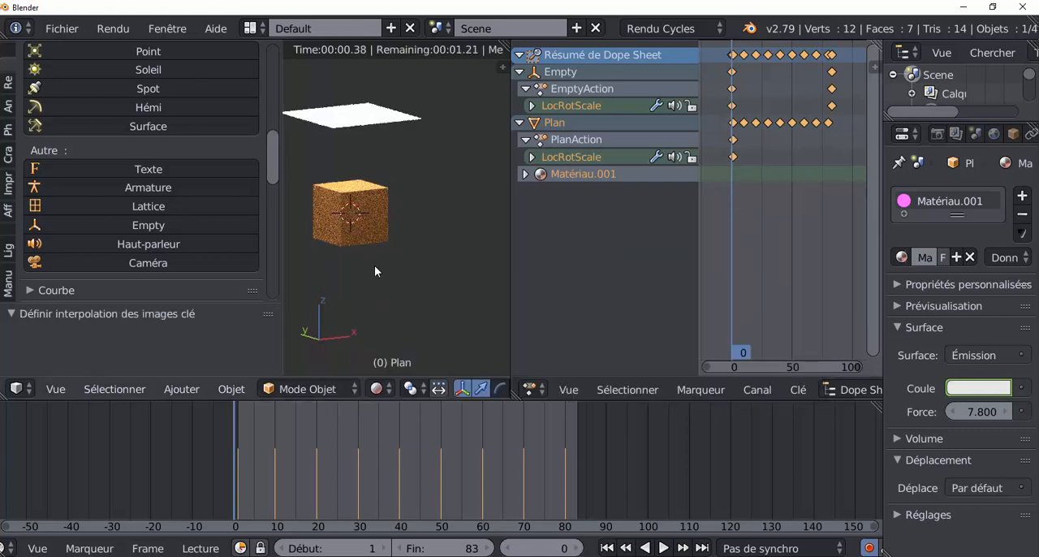
{"action": "key", "text": "alt+a"}
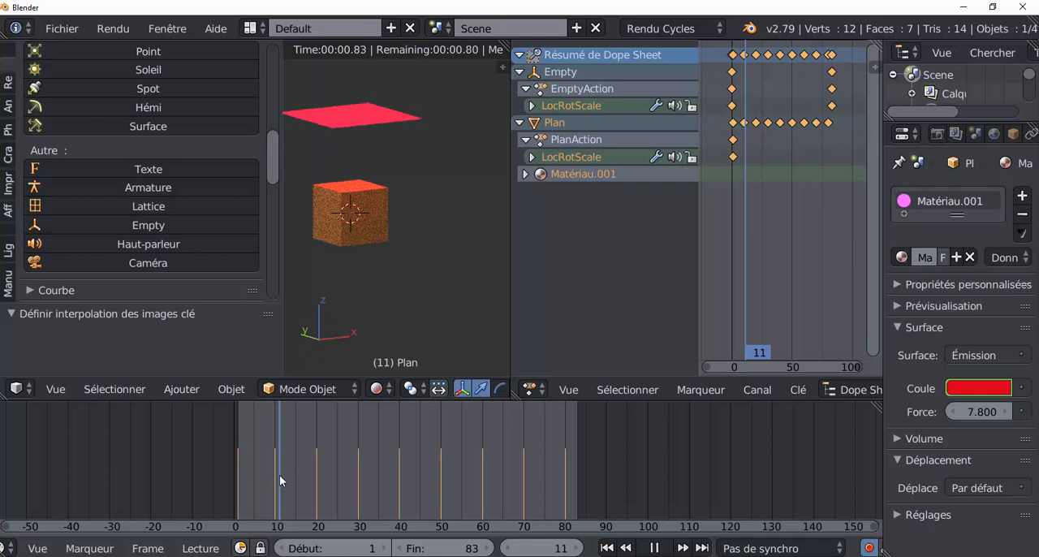
{"action": "left_click_drag", "start_coordinate": [279, 475], "coordinate": [227, 475]}
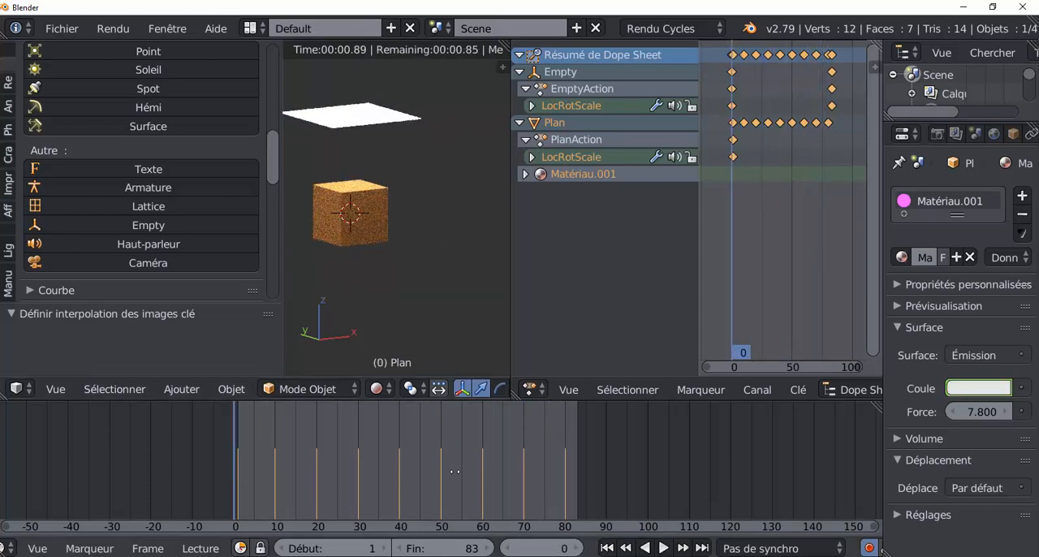
{"action": "middle_click_drag", "start_coordinate": [467, 472], "coordinate": [454, 472]}
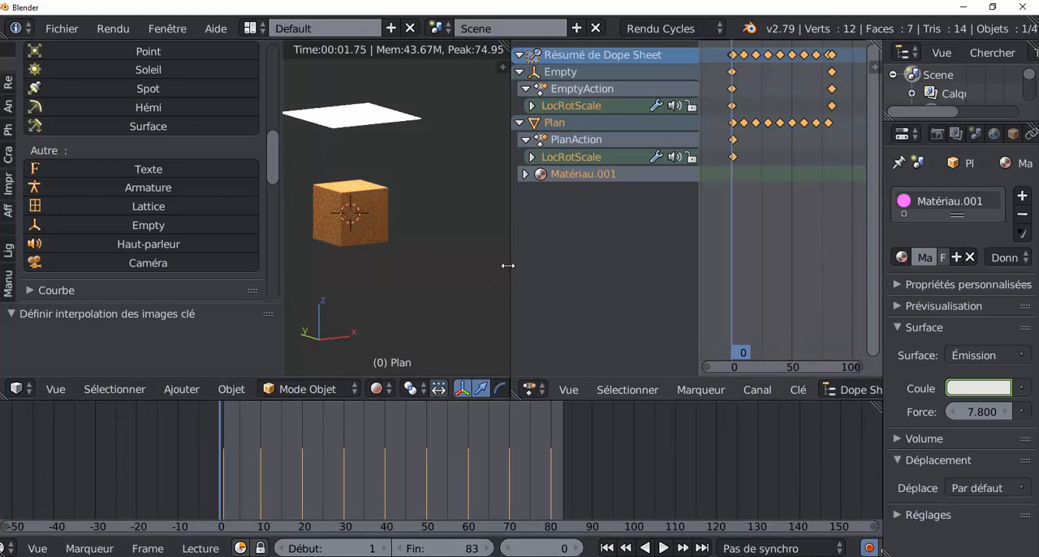
Widen the 3D view and switch its shading to Texture
{"action": "left_click_drag", "start_coordinate": [507, 266], "coordinate": [673, 265]}
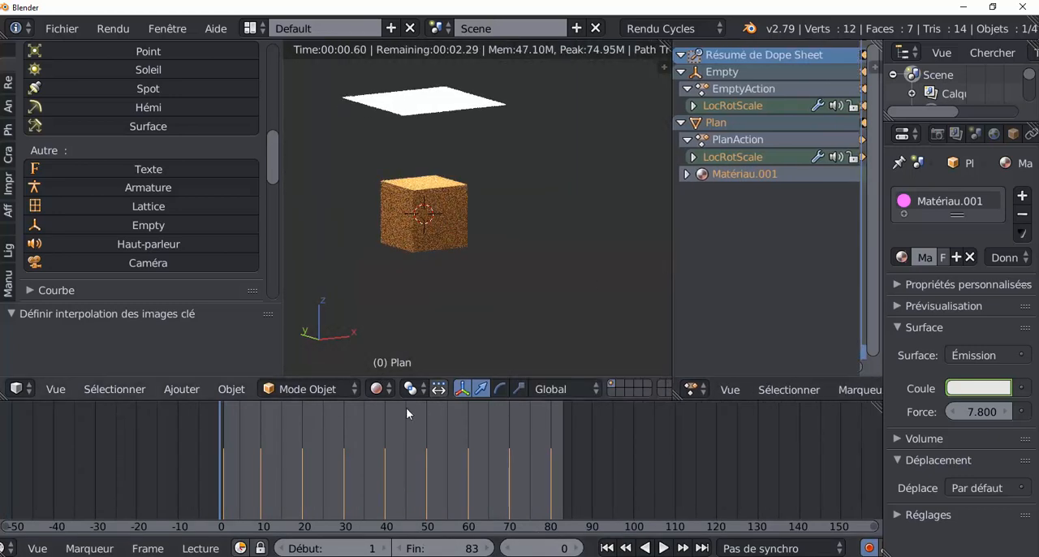
{"action": "left_click", "coordinate": [375, 389]}
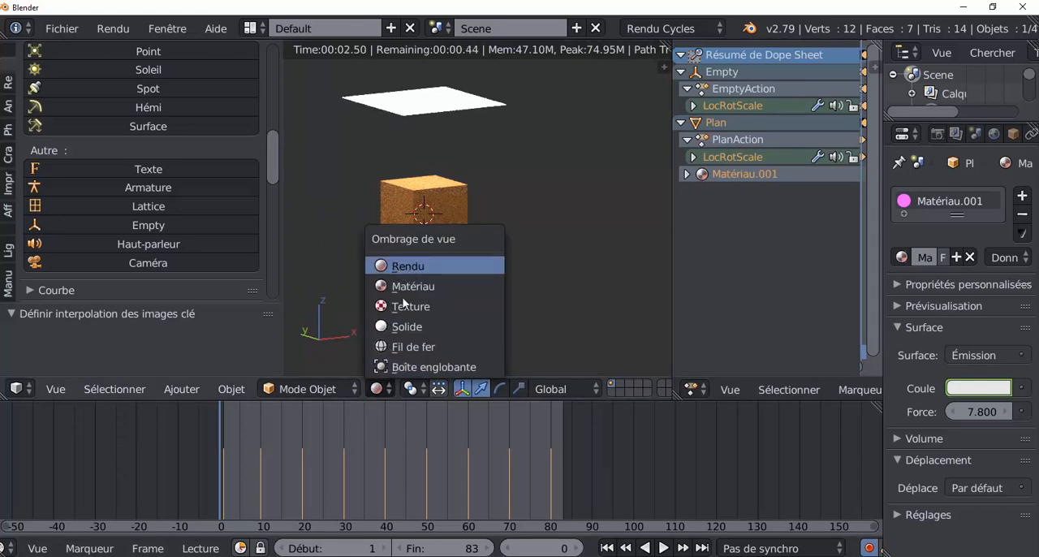
{"action": "left_click", "coordinate": [401, 306]}
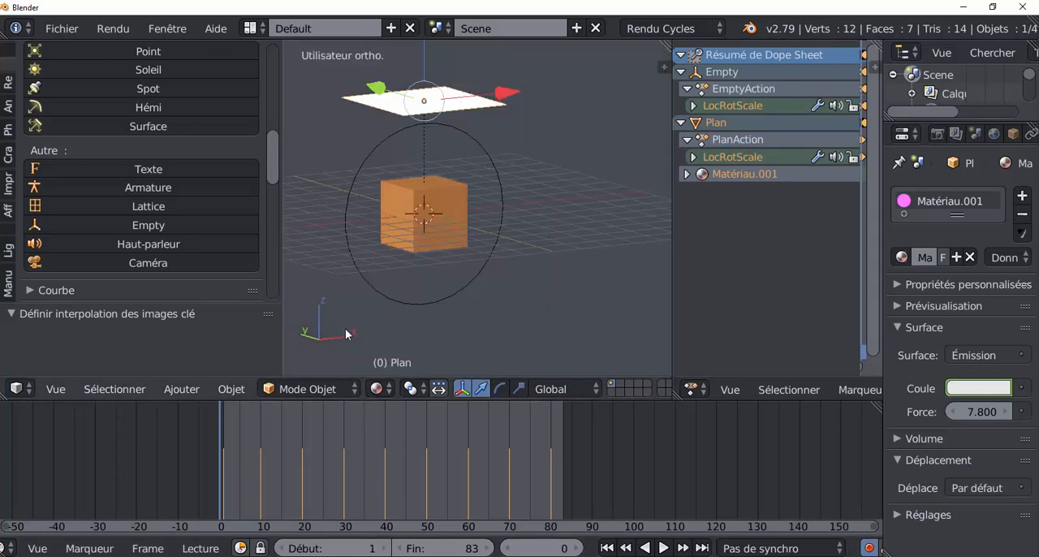
Play the animation in the textured view, stop it at frame 1 and look at the scene from the front
{"action": "left_click", "coordinate": [662, 548]}
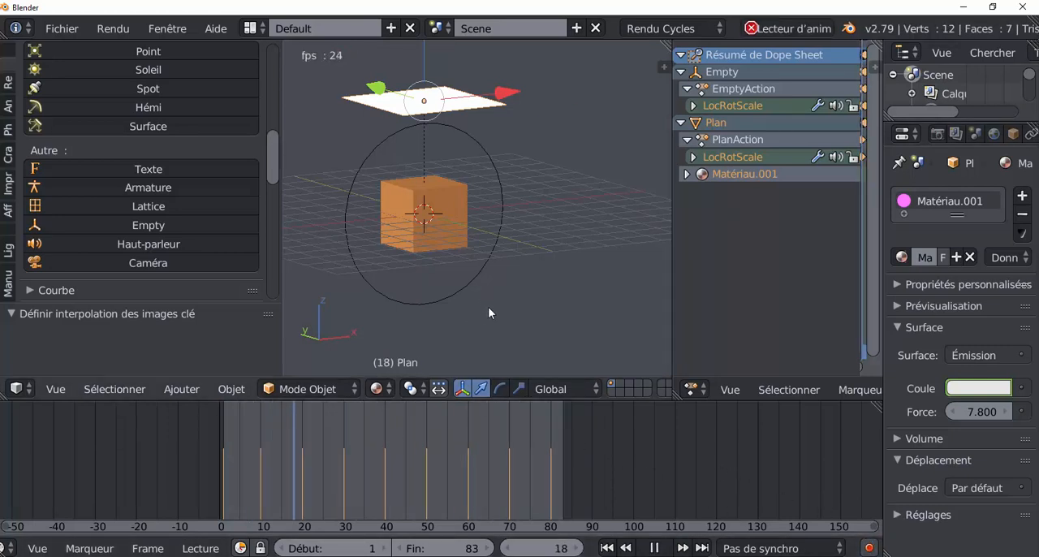
{"action": "key", "text": "KP_1"}
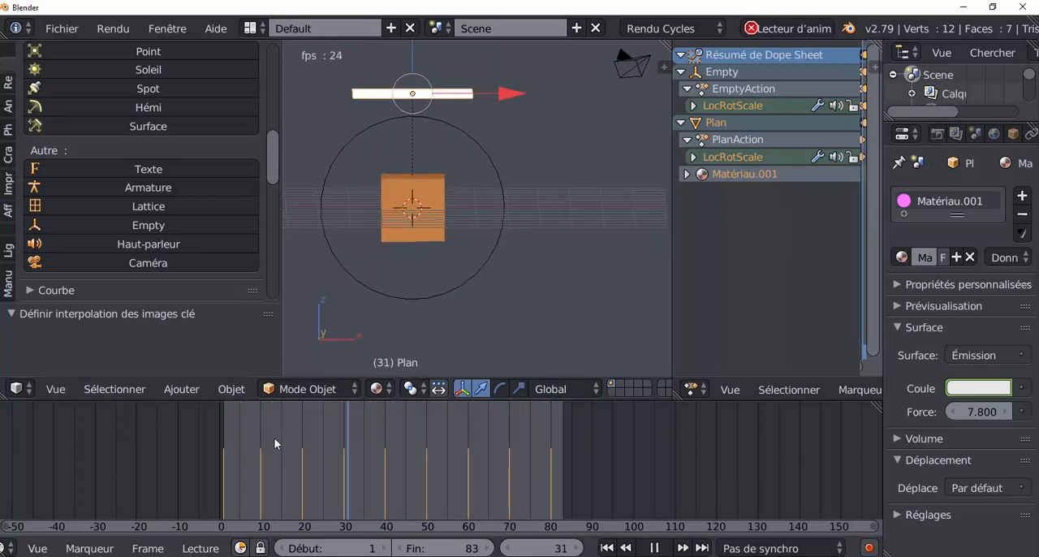
{"action": "left_click", "coordinate": [659, 548]}
{"action": "left_click_drag", "start_coordinate": [474, 462], "coordinate": [222, 454]}
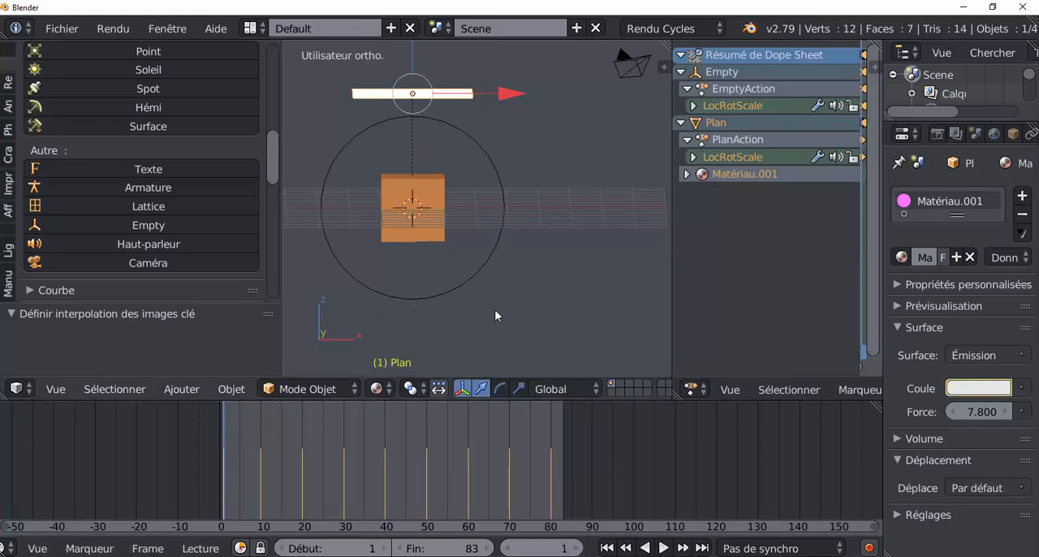
{"action": "key", "text": "KP_1"}
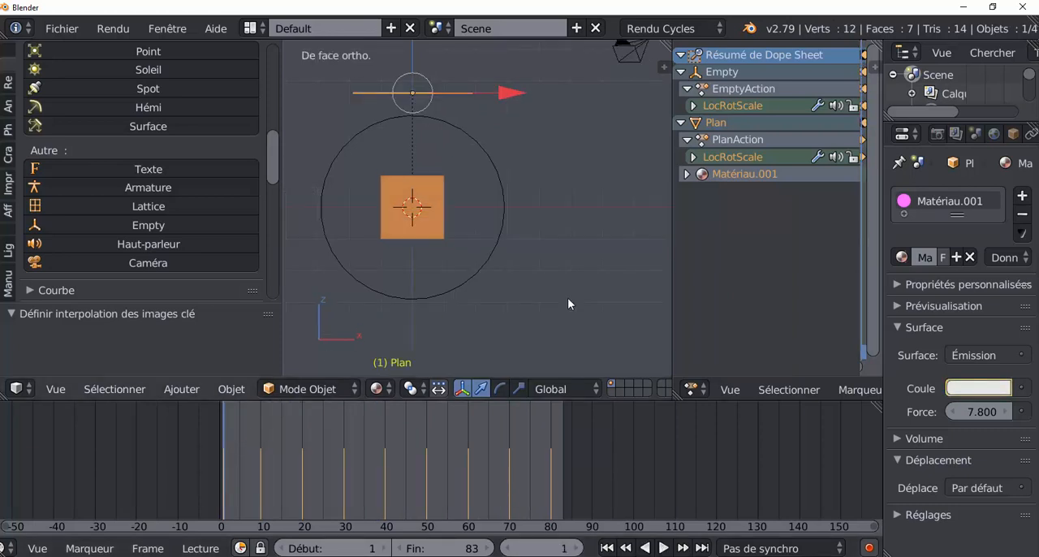
Check the timeline keyframes and playback of the circle empty and the emission plane in turn
{"action": "right_click", "coordinate": [480, 258]}
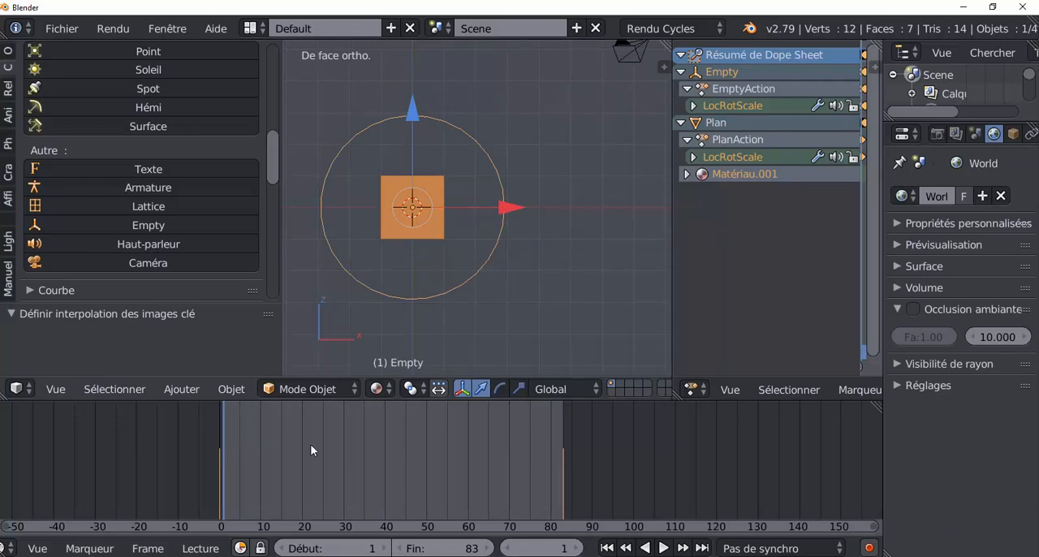
{"action": "key", "text": "alt+a"}
{"action": "key", "text": "Escape"}
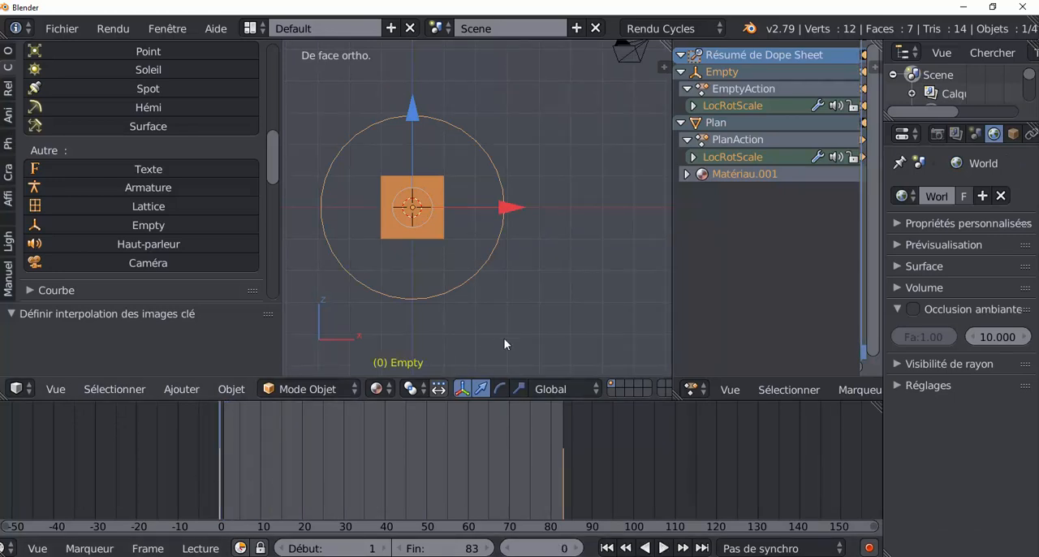
{"action": "middle_click_drag", "start_coordinate": [506, 346], "coordinate": [537, 349]}
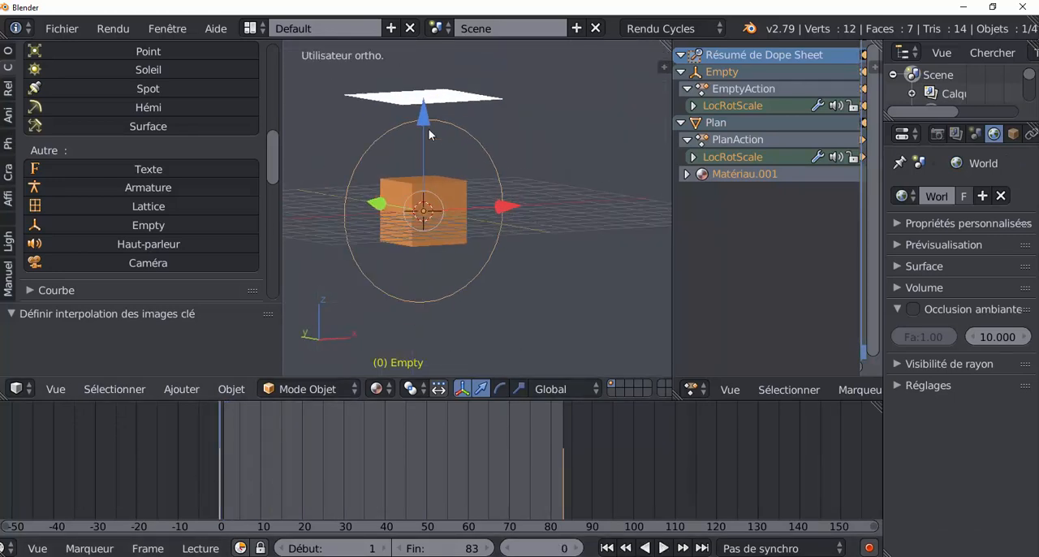
{"action": "right_click", "coordinate": [441, 97]}
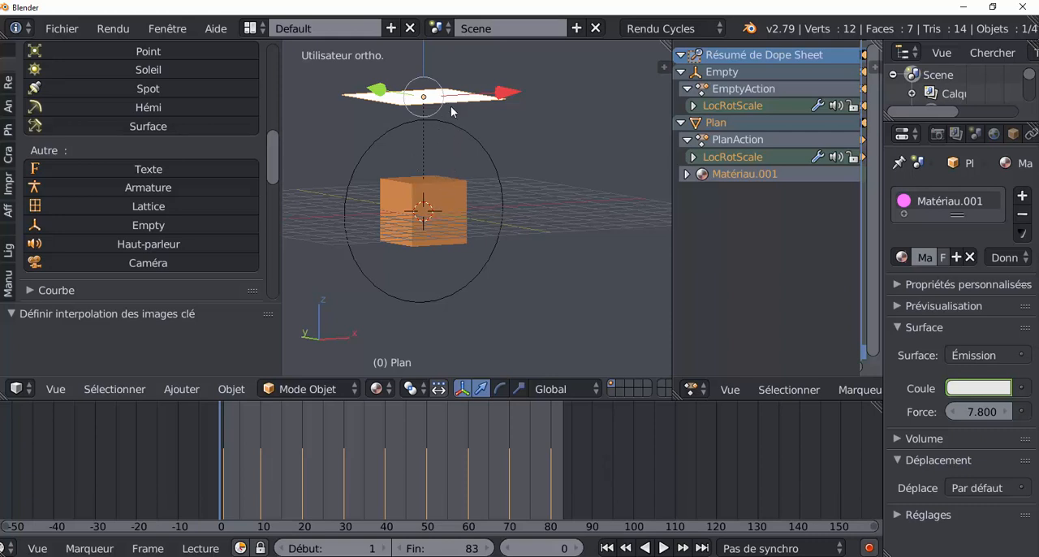
{"action": "key", "text": "alt+a"}
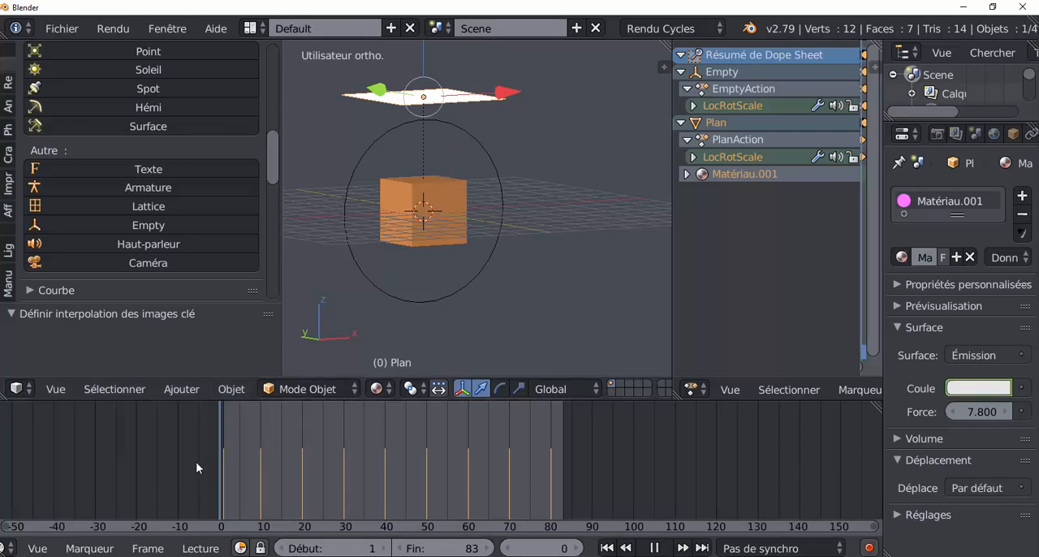
{"action": "key", "text": "Escape"}
Select the circle empty in front view, enlarge the Dope Sheet and expand the LocRotScale channels of EmptyAction
{"action": "right_click", "coordinate": [454, 303]}
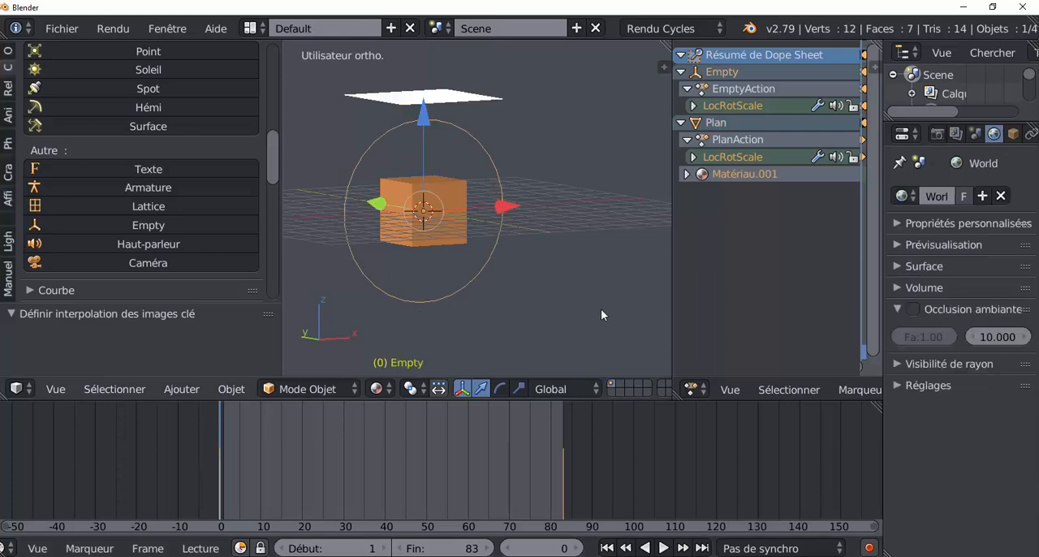
{"action": "key", "text": "KP_1"}
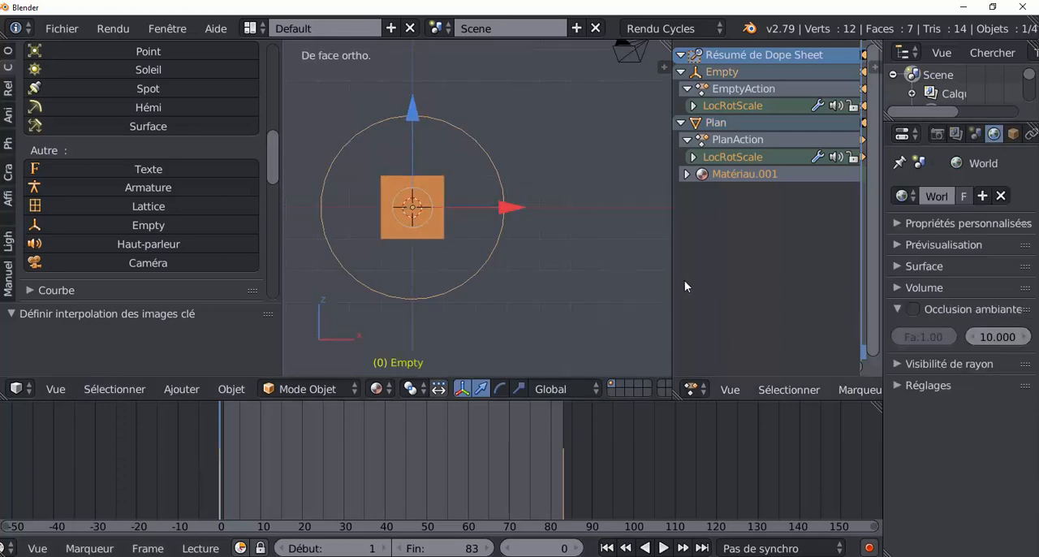
{"action": "left_click_drag", "start_coordinate": [669, 262], "coordinate": [545, 266]}
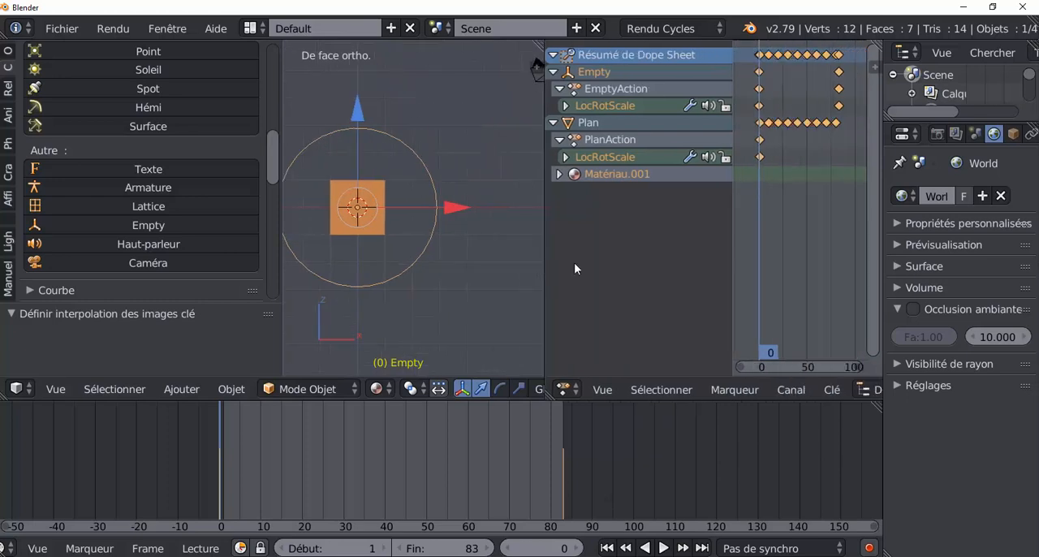
{"action": "left_click_drag", "start_coordinate": [731, 226], "coordinate": [619, 248]}
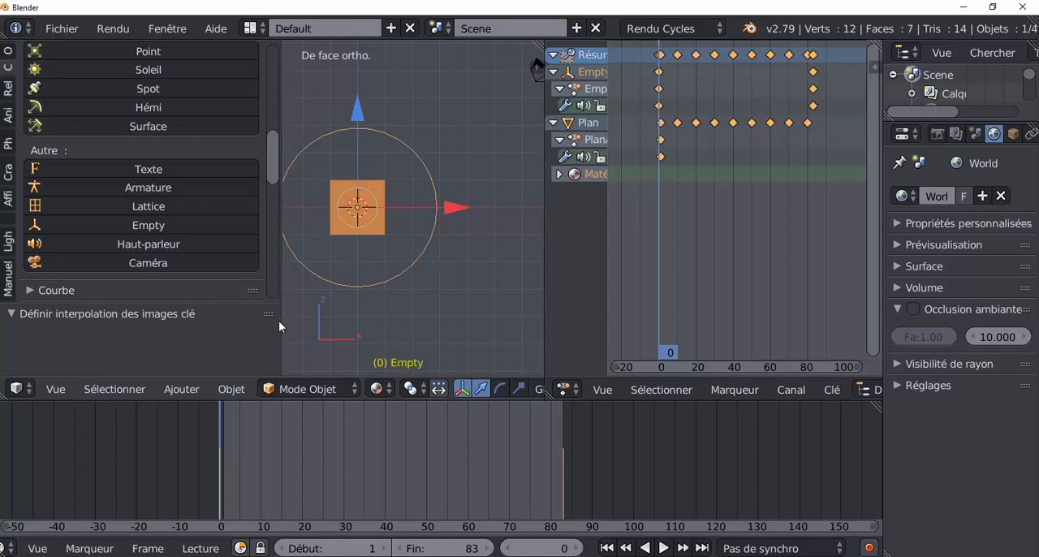
{"action": "left_click_drag", "start_coordinate": [279, 326], "coordinate": [167, 325]}
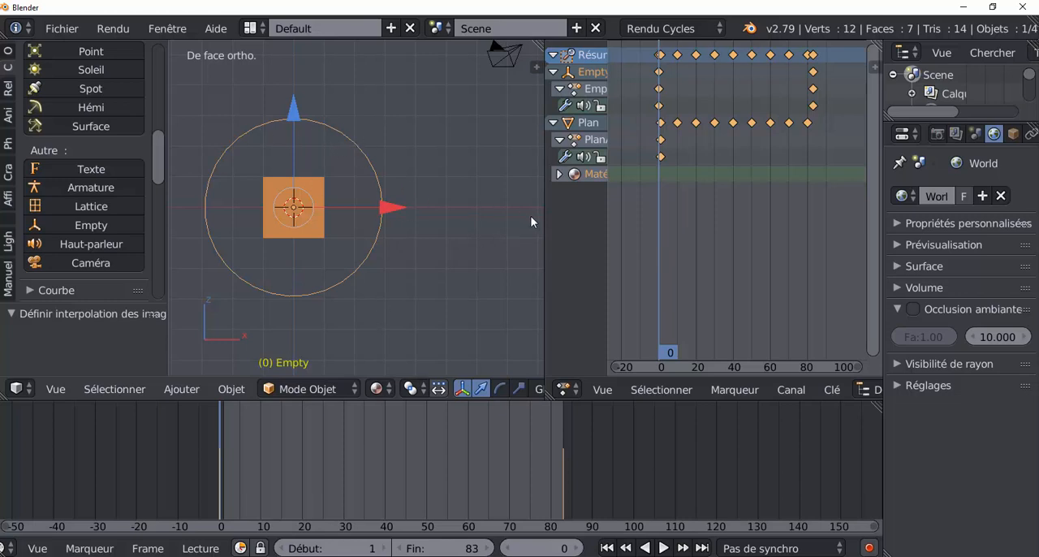
{"action": "left_click_drag", "start_coordinate": [542, 219], "coordinate": [681, 215]}
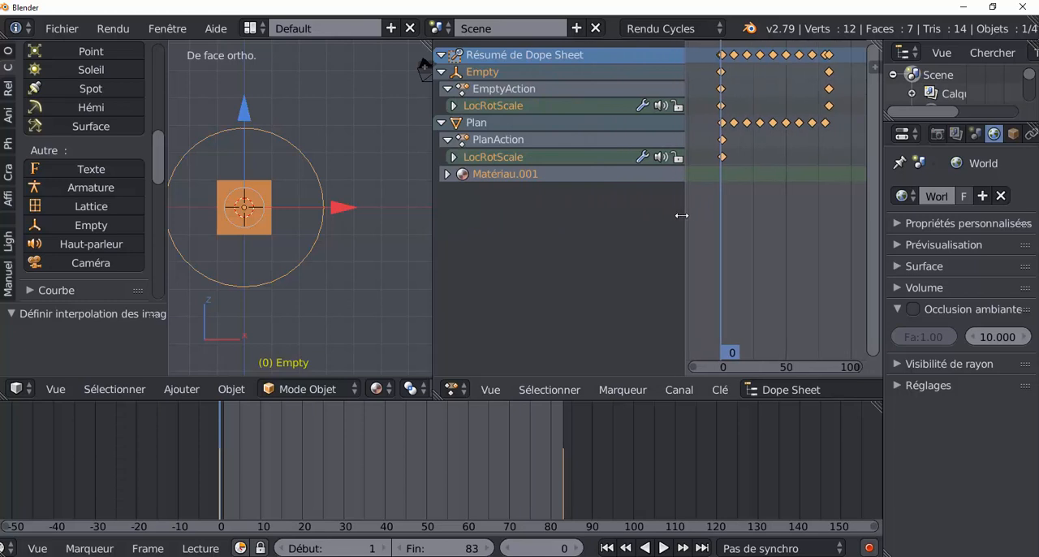
{"action": "left_click", "coordinate": [491, 88]}
{"action": "left_click", "coordinate": [453, 106]}
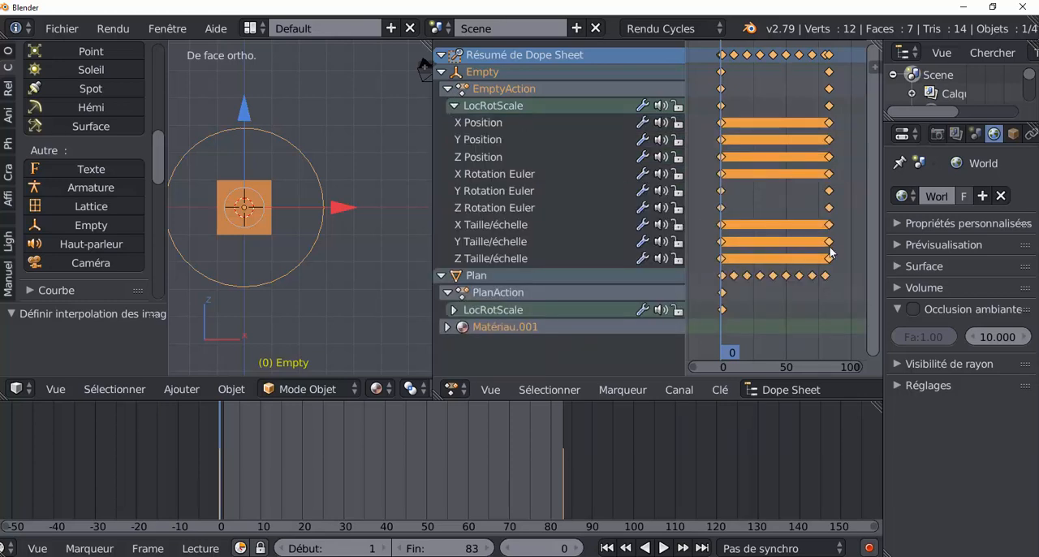
Deselect all keyframes and delete the first and last Y Rotation Euler keyframes of the empty
{"action": "key", "text": "a"}
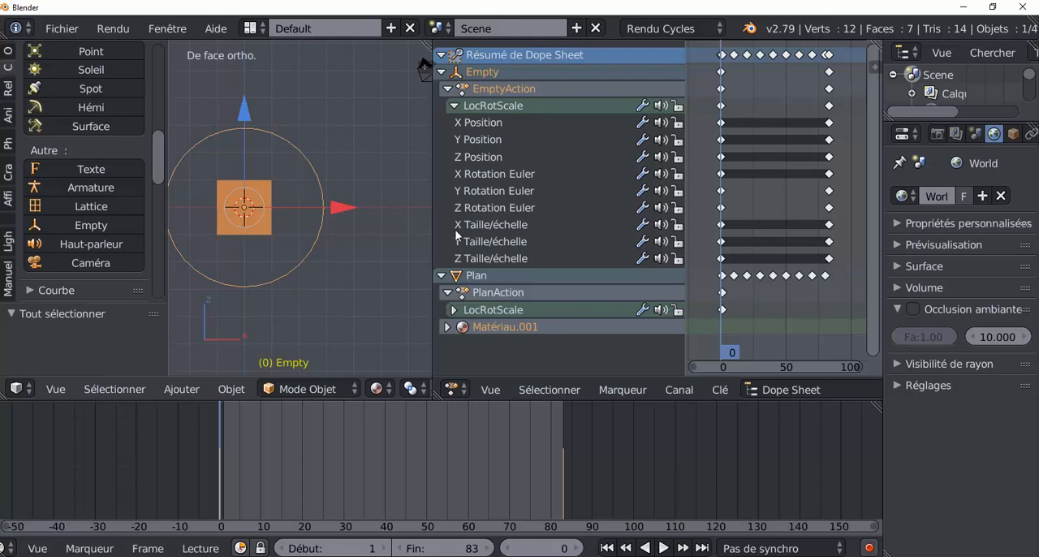
{"action": "left_click", "coordinate": [482, 191]}
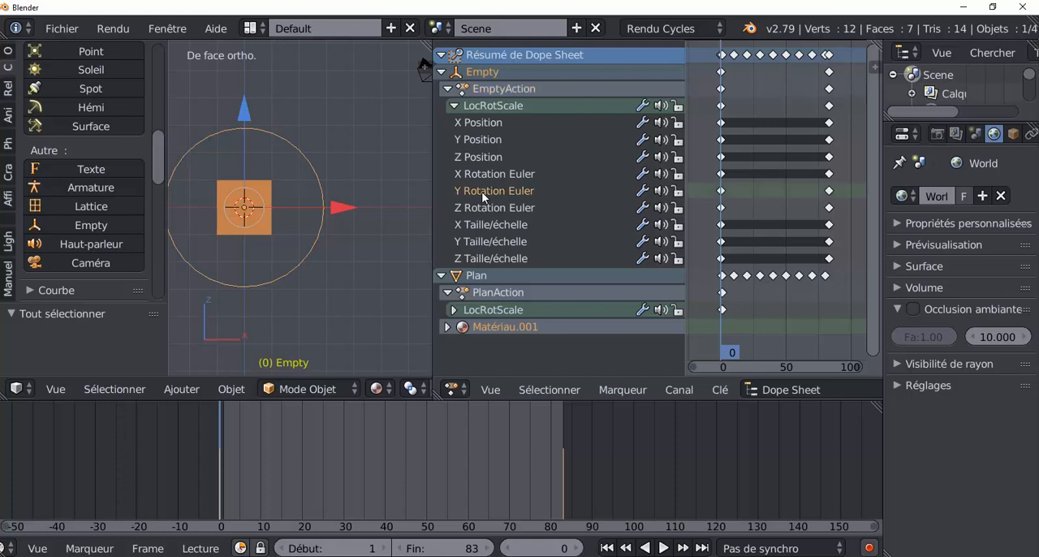
{"action": "right_click", "coordinate": [723, 192]}
{"action": "right_click", "coordinate": [826, 192], "text": "shift"}
{"action": "key", "text": "x"}
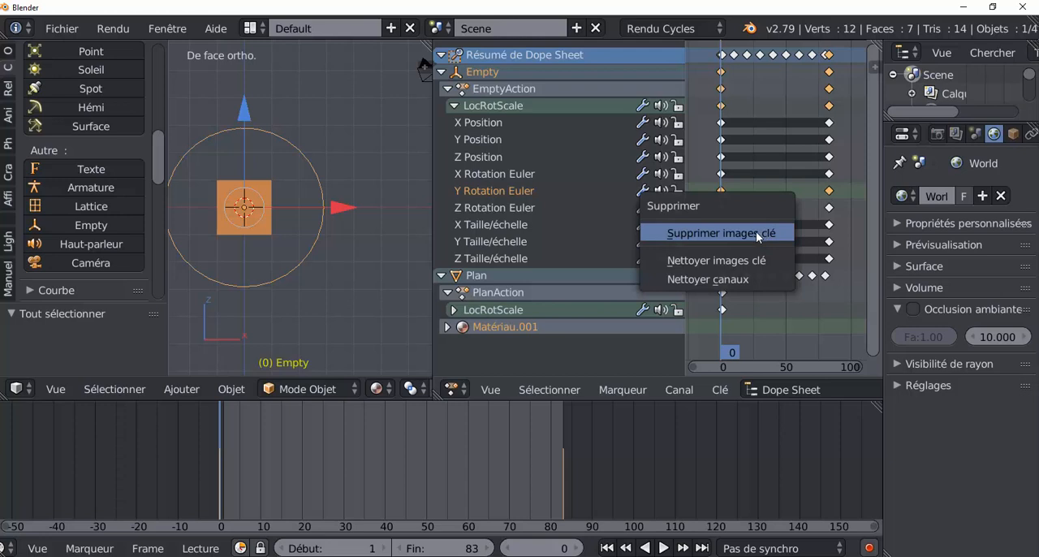
{"action": "left_click", "coordinate": [755, 233]}
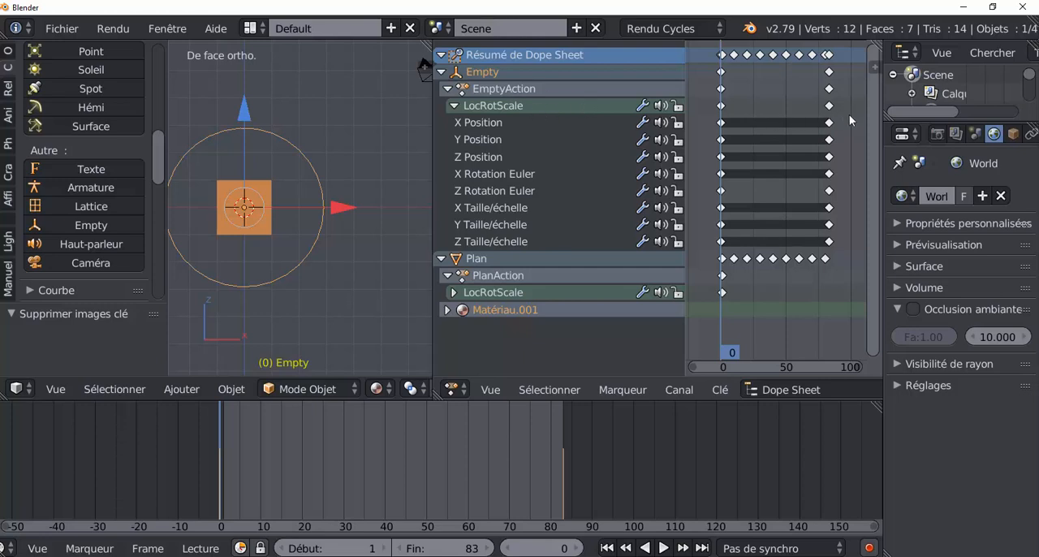
Box-select all remaining keyframes of the circle empty in the Dope Sheet and delete them
{"action": "key", "text": "b"}
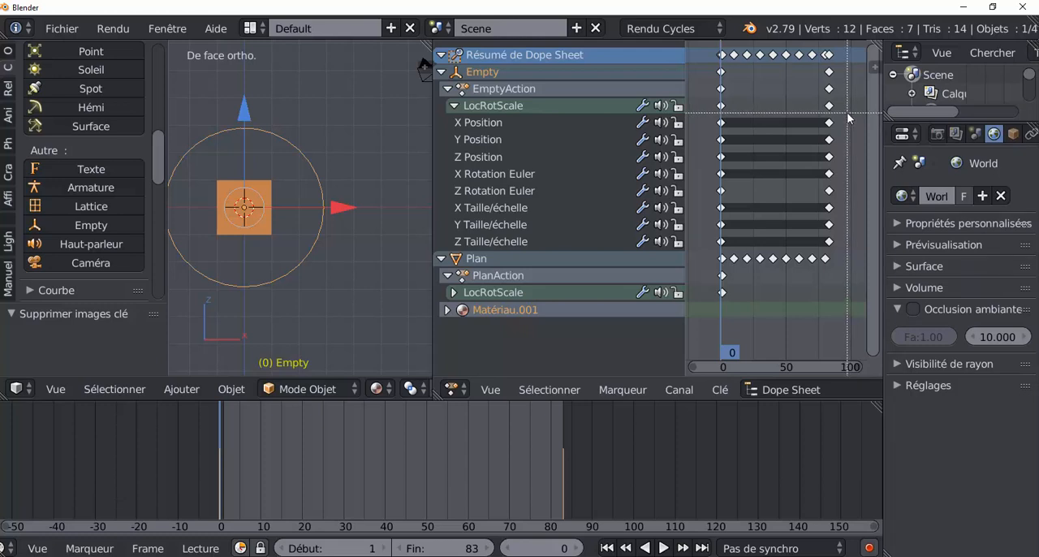
{"action": "left_click_drag", "start_coordinate": [848, 114], "coordinate": [706, 248]}
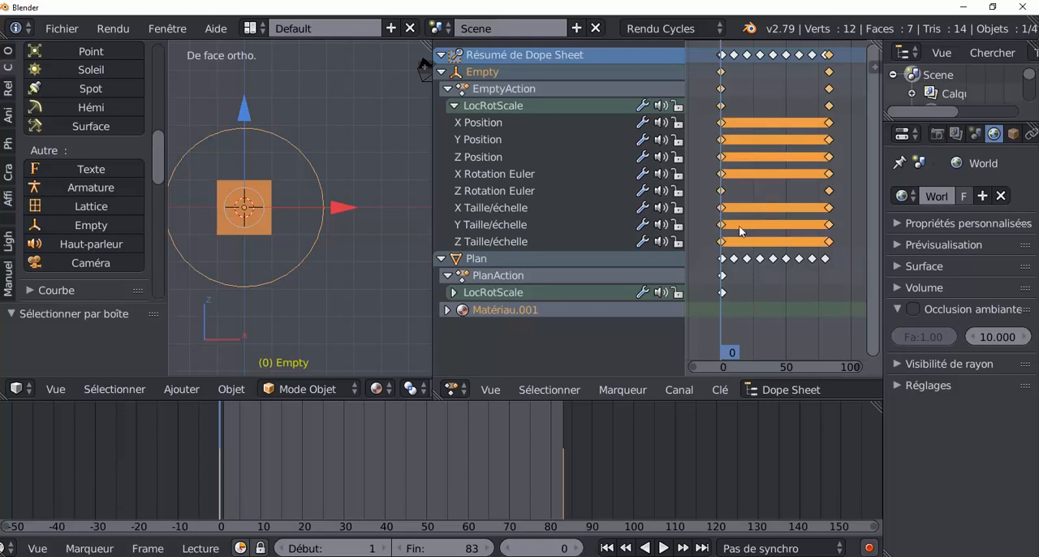
{"action": "key", "text": "x"}
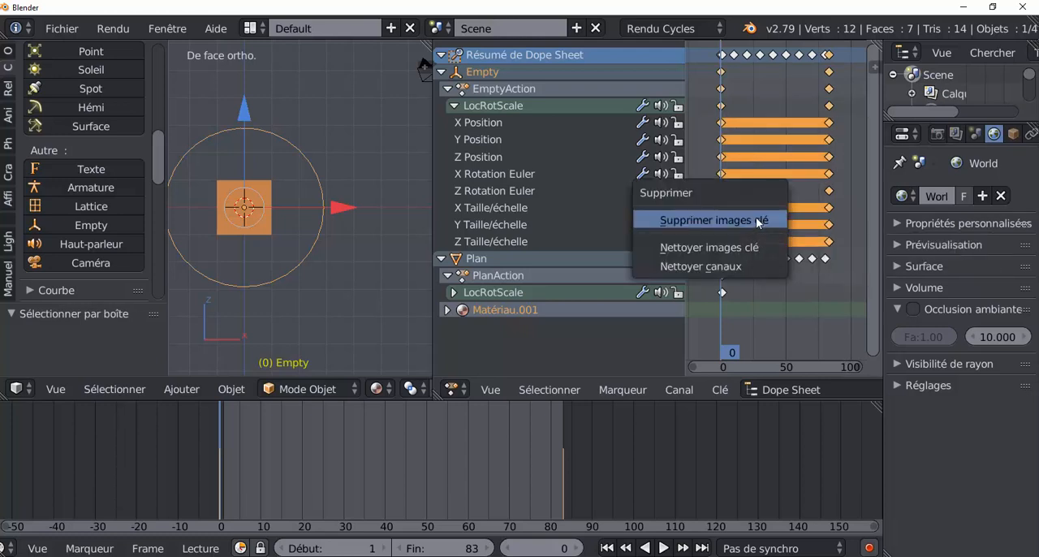
{"action": "left_click", "coordinate": [755, 216]}
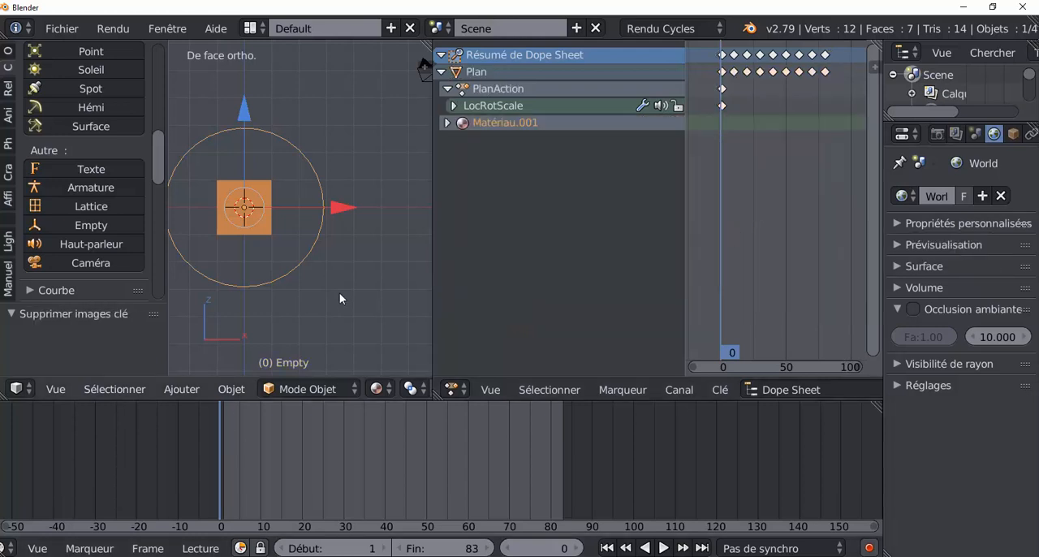
Switch the 3D view to Rendered shading, play the plane's colour animation and return to frame 0
{"action": "middle_click_drag", "start_coordinate": [343, 297], "coordinate": [383, 302]}
{"action": "left_click_drag", "start_coordinate": [202, 478], "coordinate": [222, 462]}
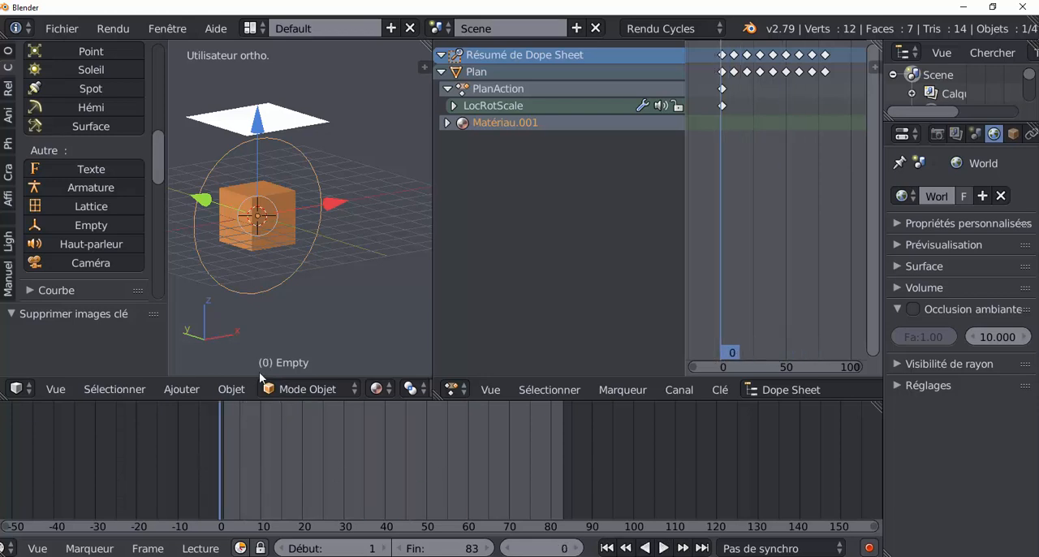
{"action": "left_click", "coordinate": [376, 388]}
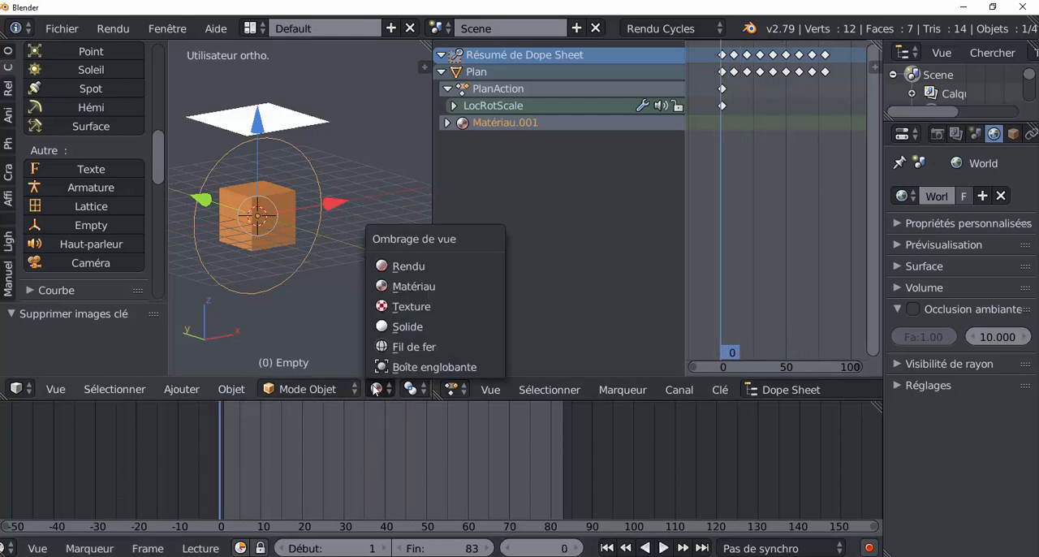
{"action": "left_click", "coordinate": [404, 268]}
{"action": "left_click", "coordinate": [268, 440]}
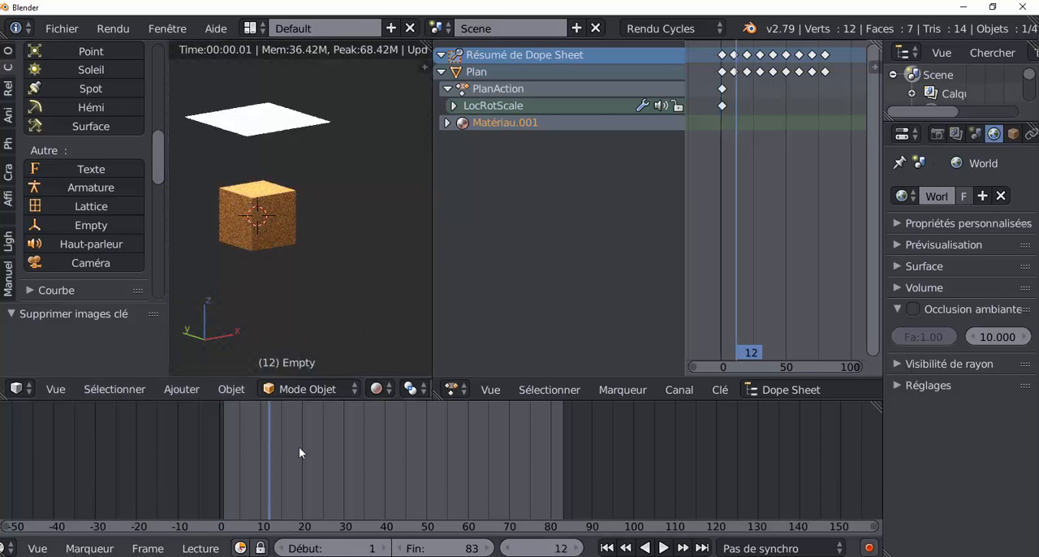
{"action": "key", "text": "alt+a"}
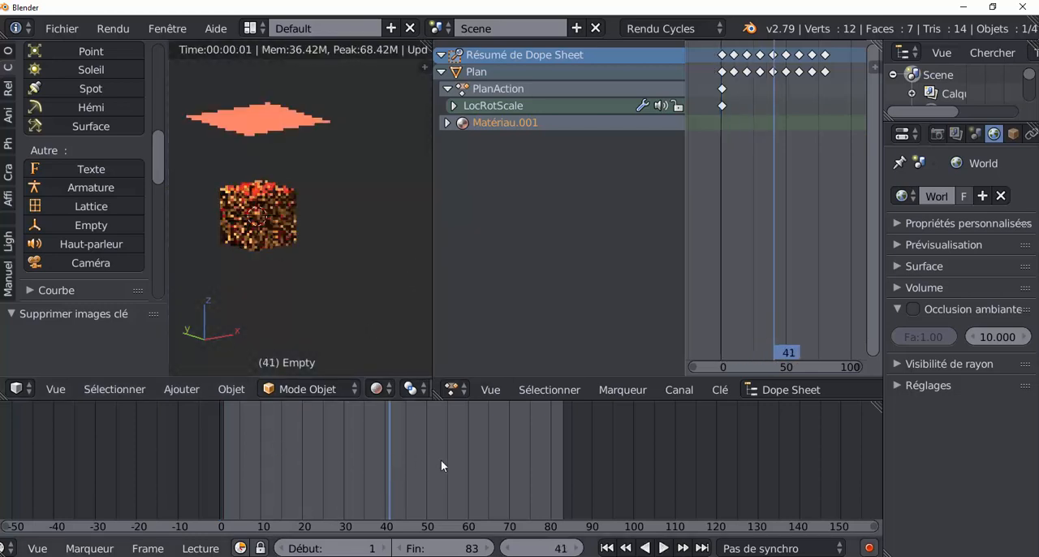
{"action": "left_click_drag", "start_coordinate": [449, 472], "coordinate": [224, 444]}
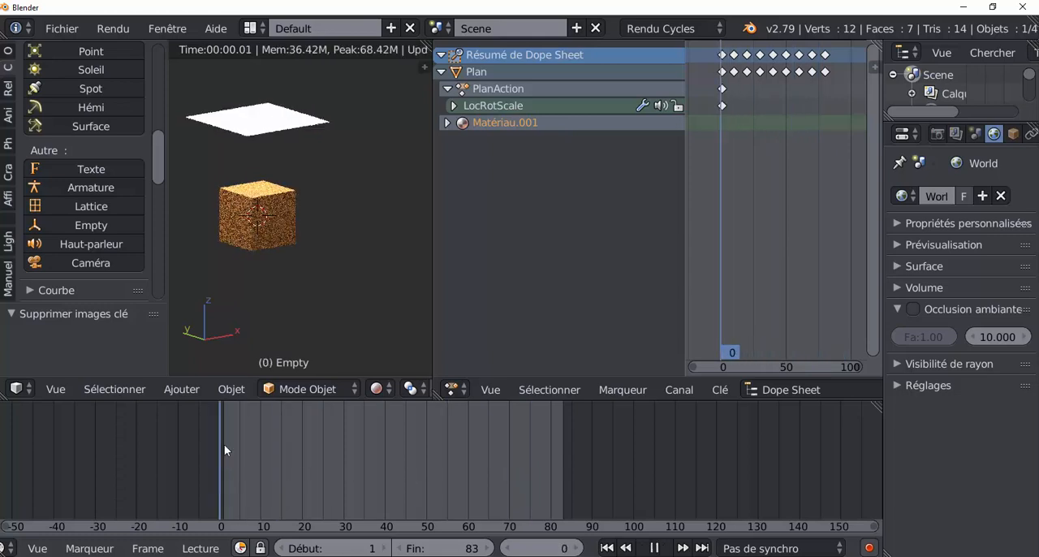
Select the emission plane and set the view to Material shading, ending in Object mode
{"action": "right_click", "coordinate": [289, 127]}
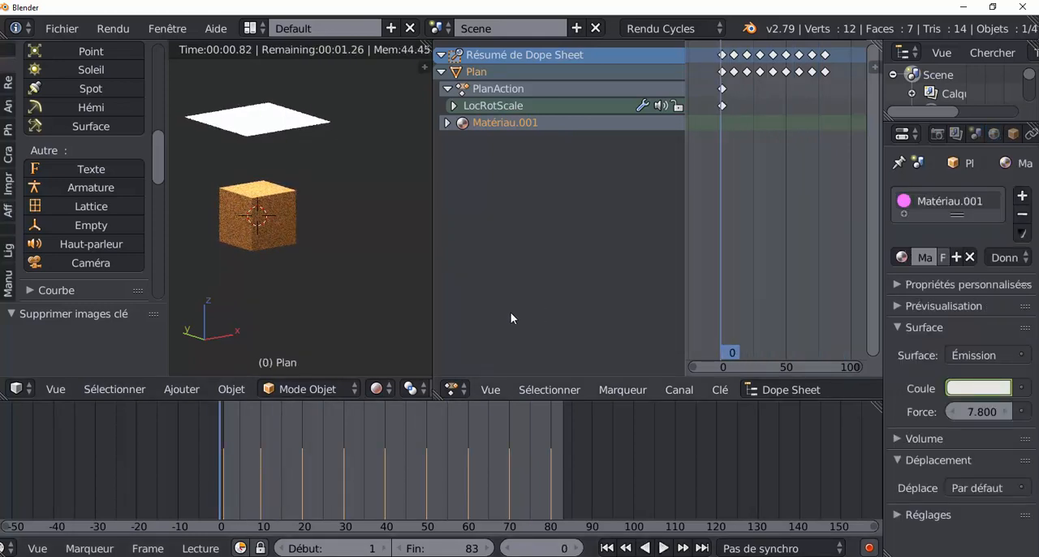
{"action": "left_click", "coordinate": [304, 389]}
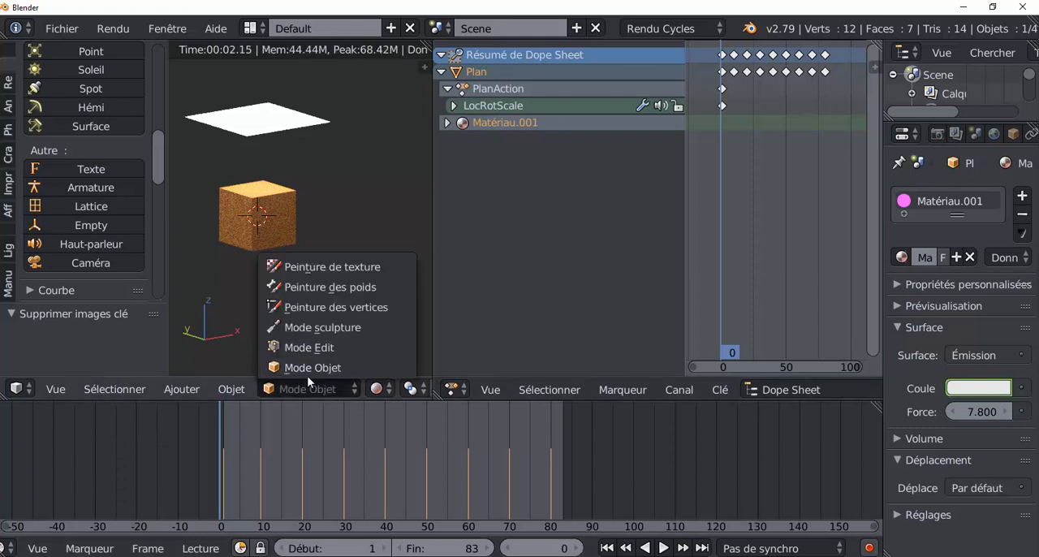
{"action": "left_click", "coordinate": [305, 409]}
{"action": "left_click", "coordinate": [294, 390]}
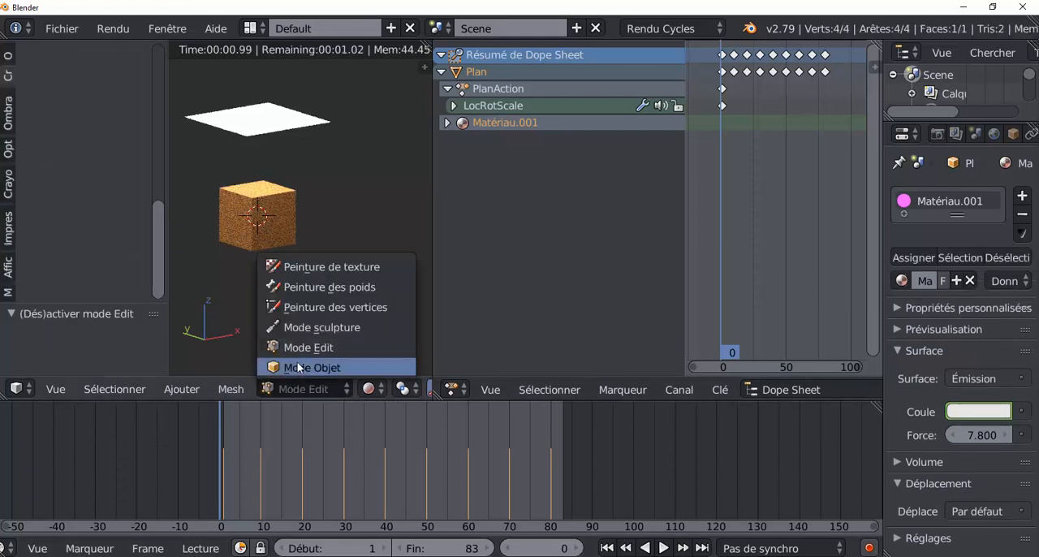
{"action": "left_click", "coordinate": [298, 391]}
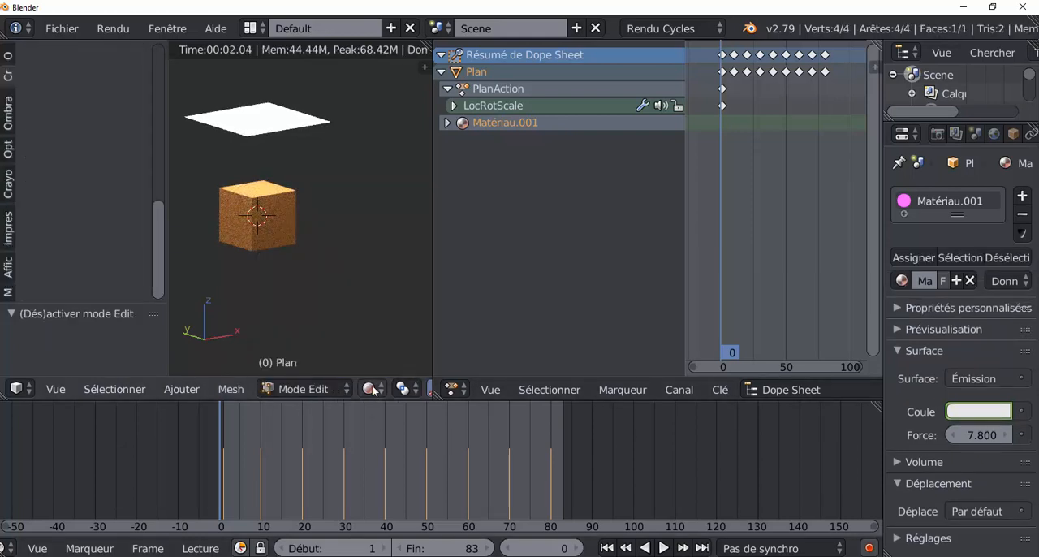
{"action": "left_click", "coordinate": [369, 388]}
{"action": "left_click", "coordinate": [402, 286]}
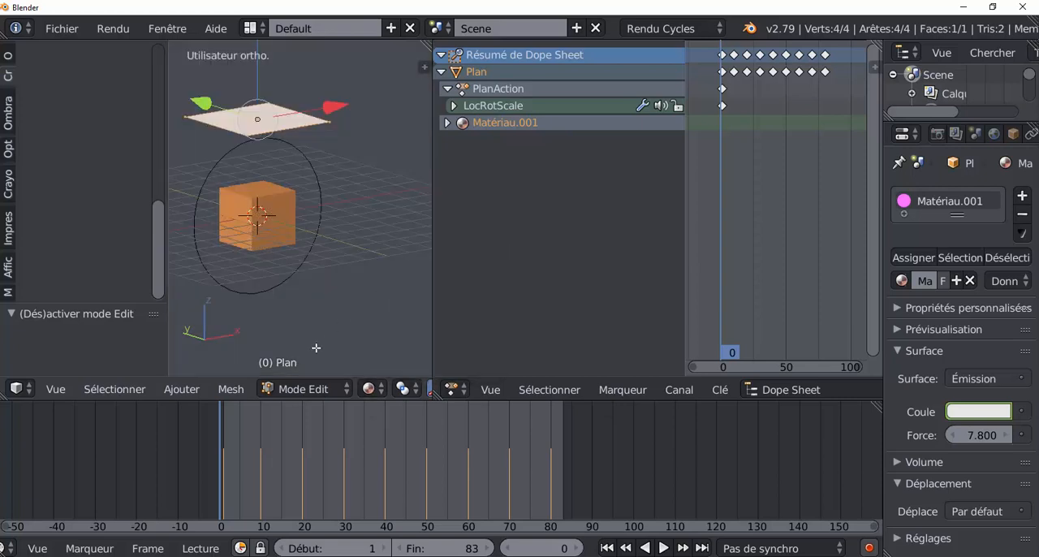
{"action": "left_click", "coordinate": [302, 388]}
{"action": "left_click", "coordinate": [297, 365]}
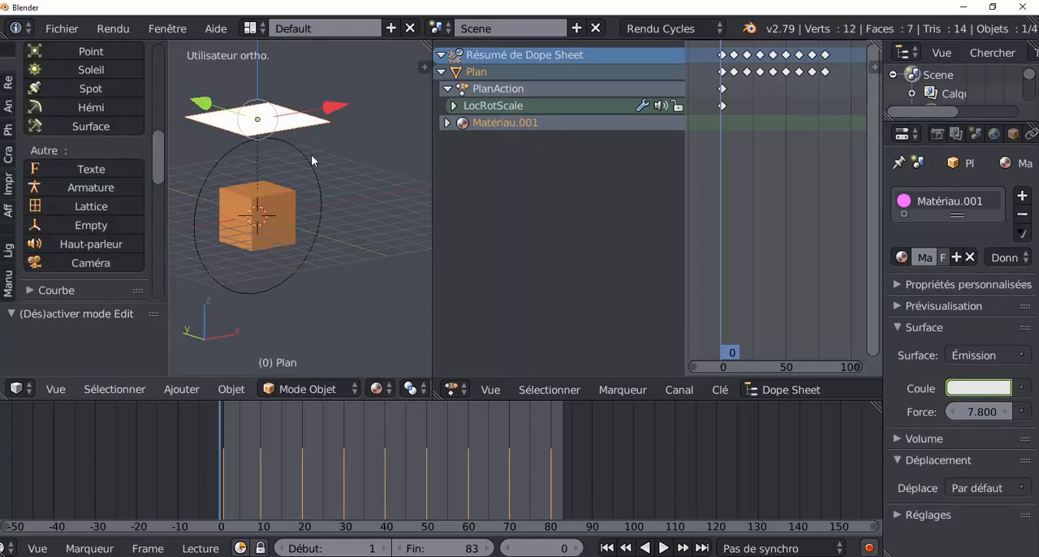
Try moving the emission plane freely away from the circle empty and cancel the move
{"action": "right_click", "coordinate": [311, 154]}
{"action": "middle_click_drag", "start_coordinate": [334, 219], "coordinate": [323, 215]}
{"action": "right_click_drag", "start_coordinate": [287, 122], "coordinate": [366, 281]}
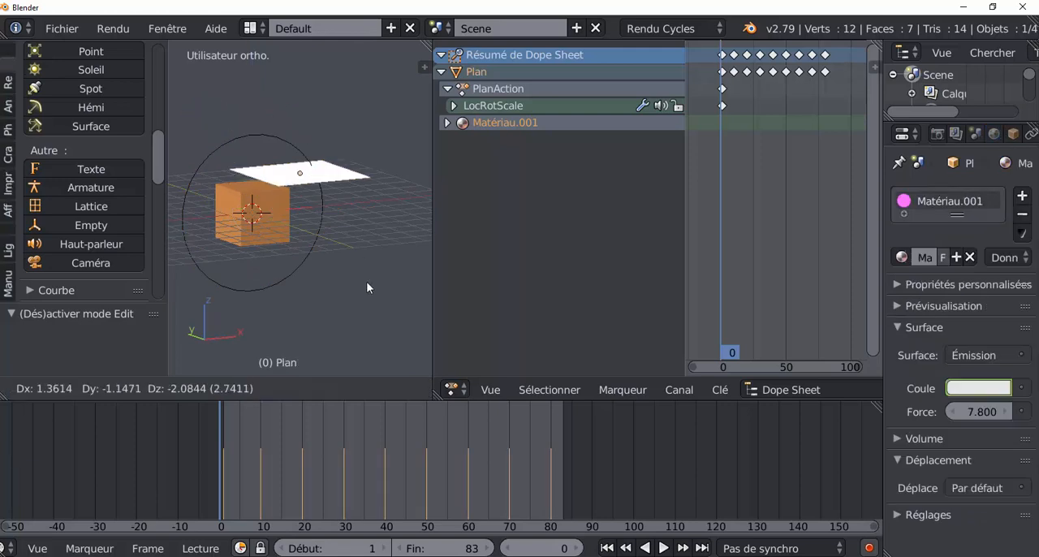
{"action": "right_click", "coordinate": [319, 167]}
{"action": "mouse_move", "coordinate": [366, 323]}
{"action": "middle_mouse_down"}
{"action": "mouse_move", "coordinate": [300, 328]}
{"action": "mouse_move", "coordinate": [359, 322]}
{"action": "middle_mouse_up"}
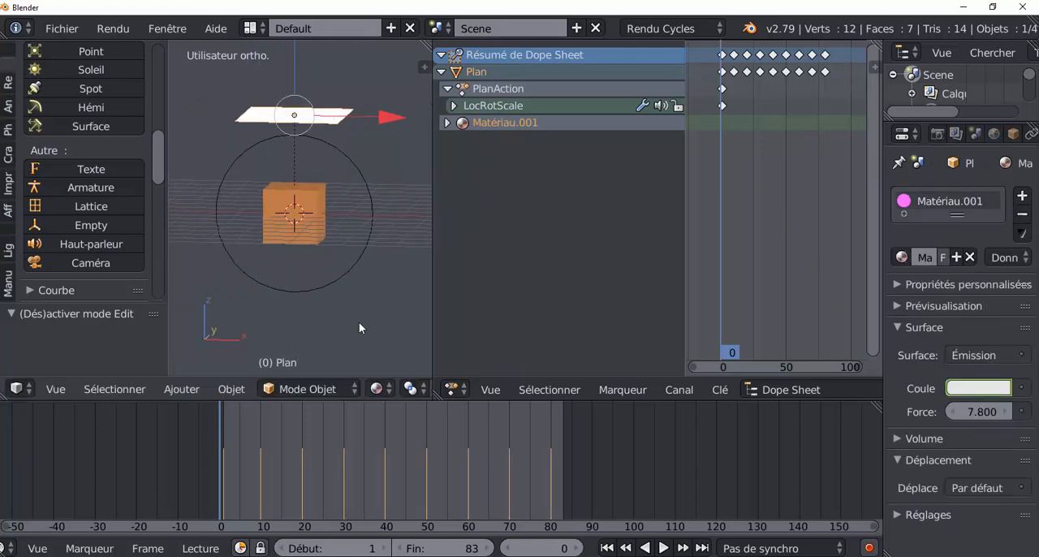
Parent the emission plane to the circle empty with the Object option and select only the empty
{"action": "key", "text": "ctrl+p"}
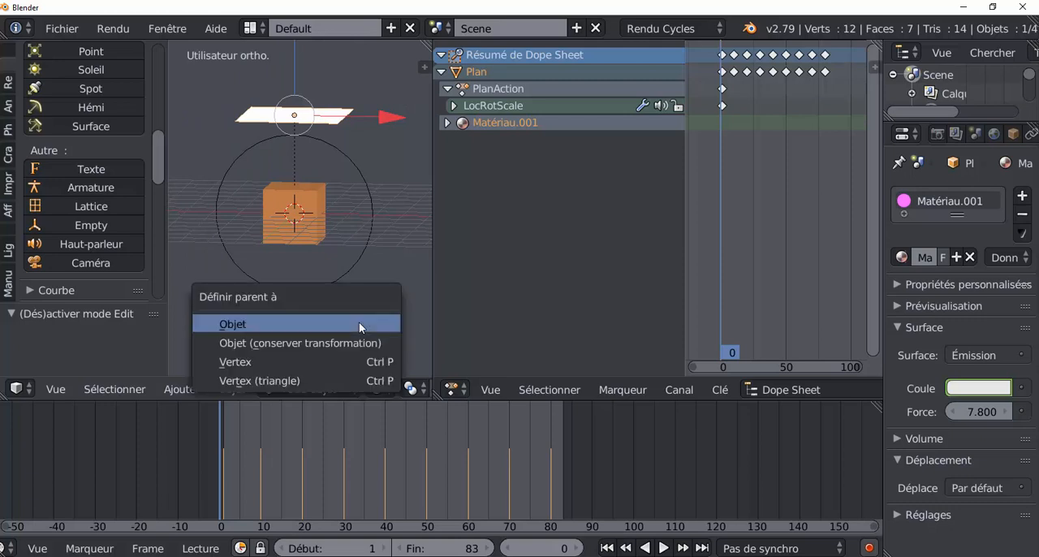
{"action": "left_click", "coordinate": [296, 322]}
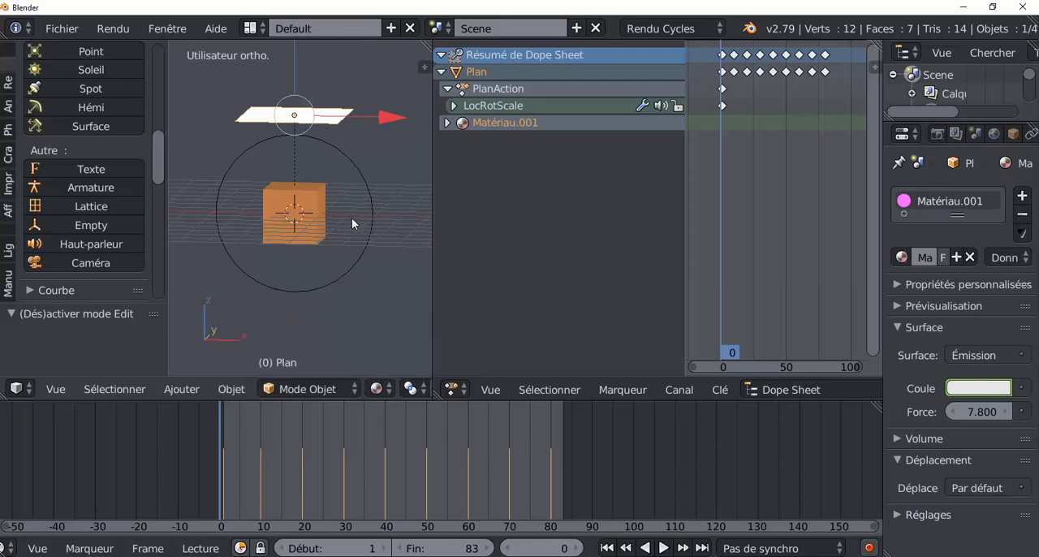
{"action": "right_click", "coordinate": [336, 188], "text": "shift"}
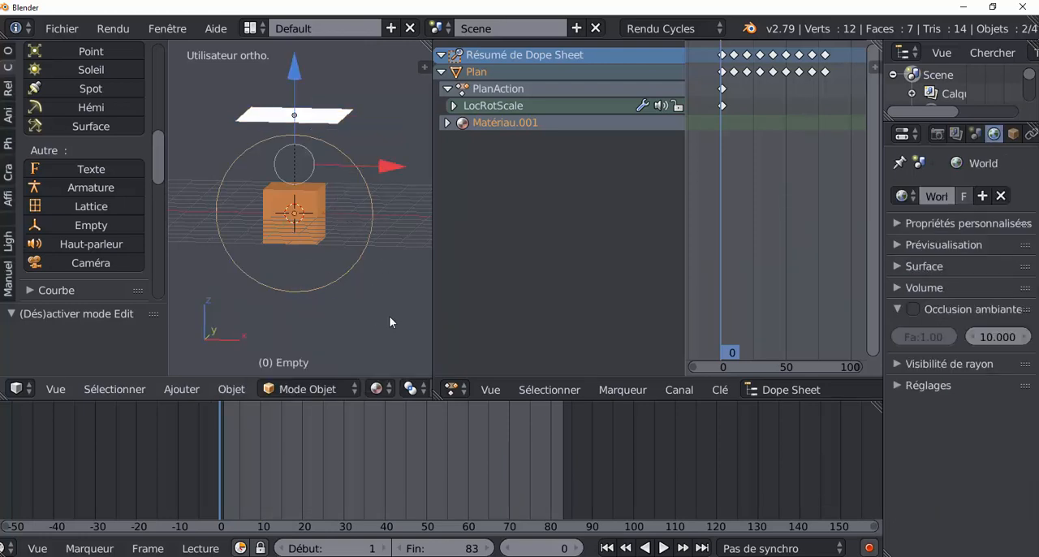
{"action": "key", "text": "ctrl+p"}
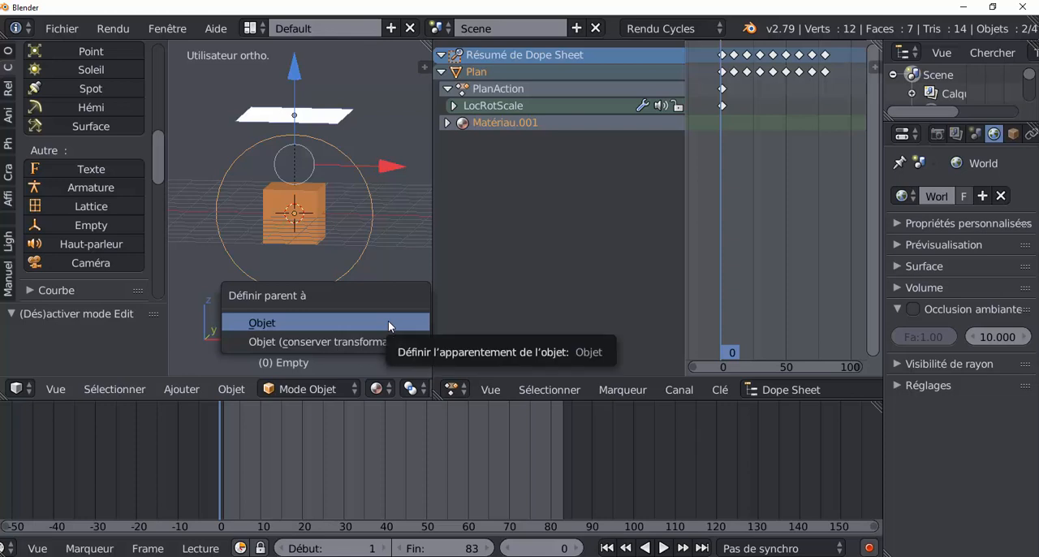
{"action": "key", "text": "Return"}
{"action": "right_click", "coordinate": [370, 243]}
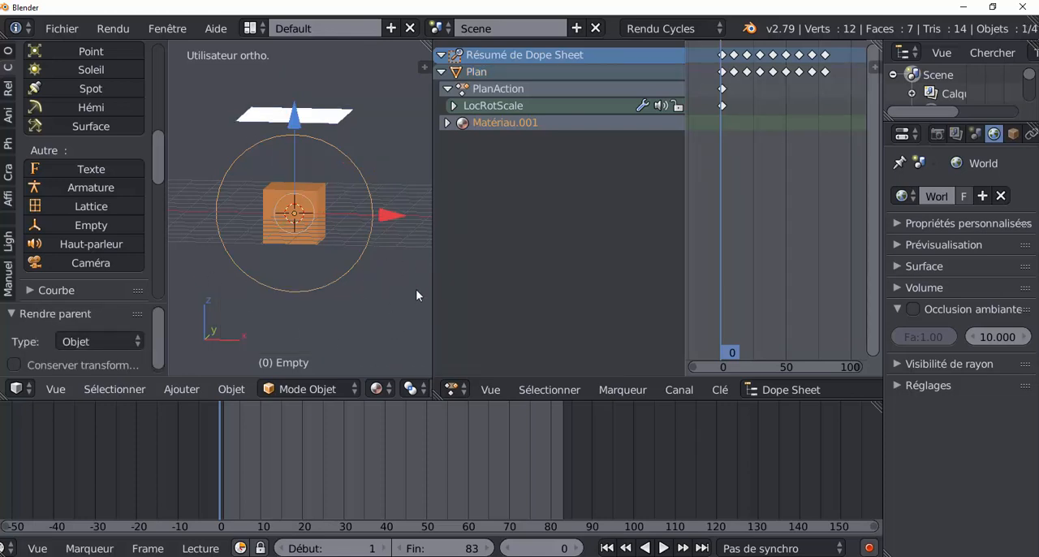
Try rotating the circle empty about the global Y axis to test the parenting, and cancel the rotation
{"action": "key", "text": "r"}
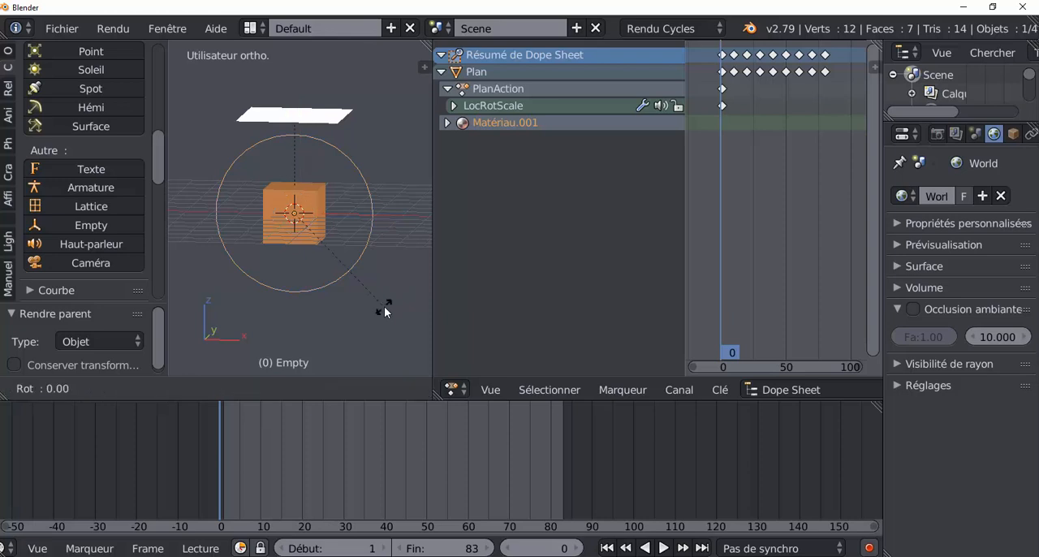
{"action": "key", "text": "y"}
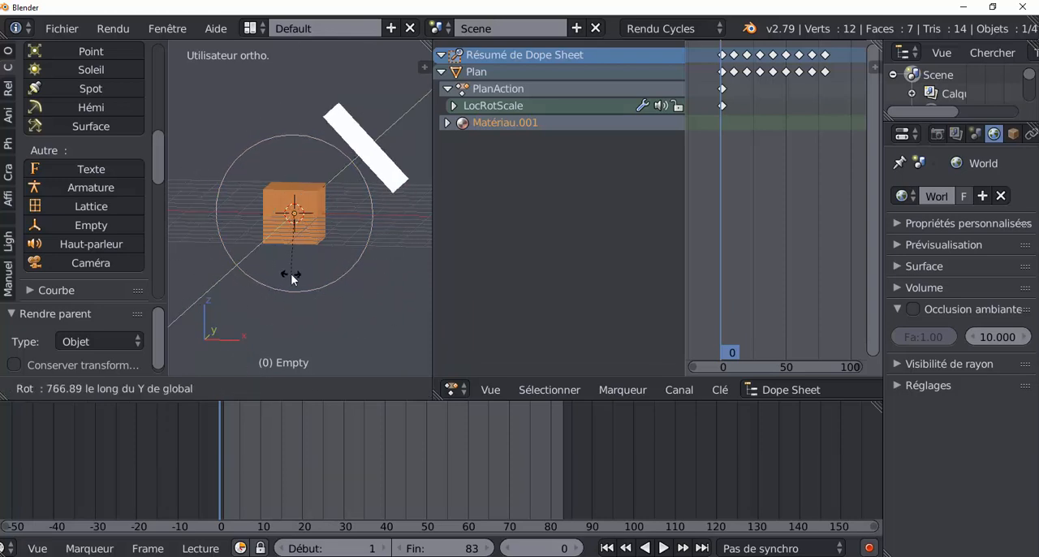
{"action": "right_click", "coordinate": [291, 275]}
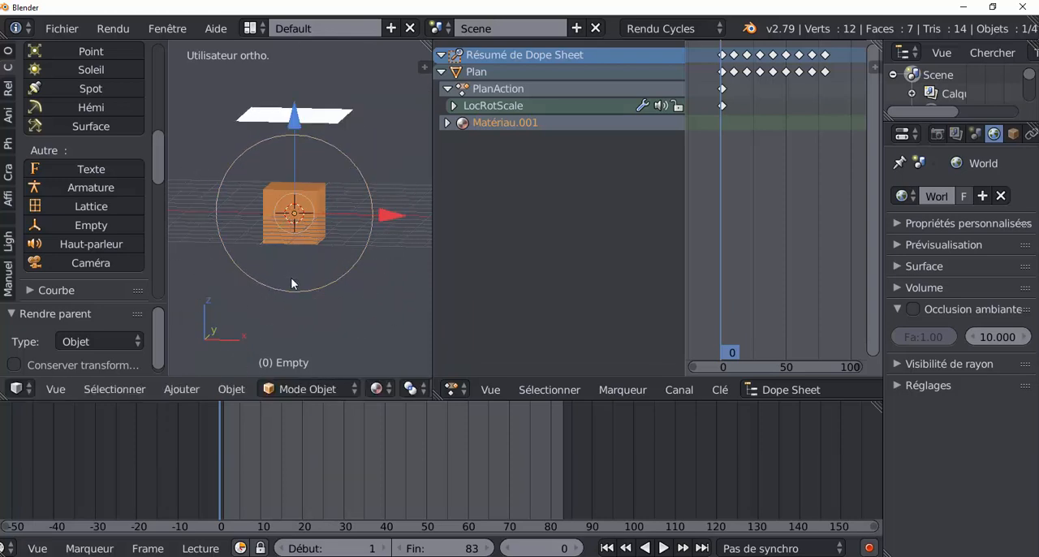
Turn on automatic keyframing and record a starting keyframe for the circle empty at frame 0
{"action": "left_click", "coordinate": [869, 550]}
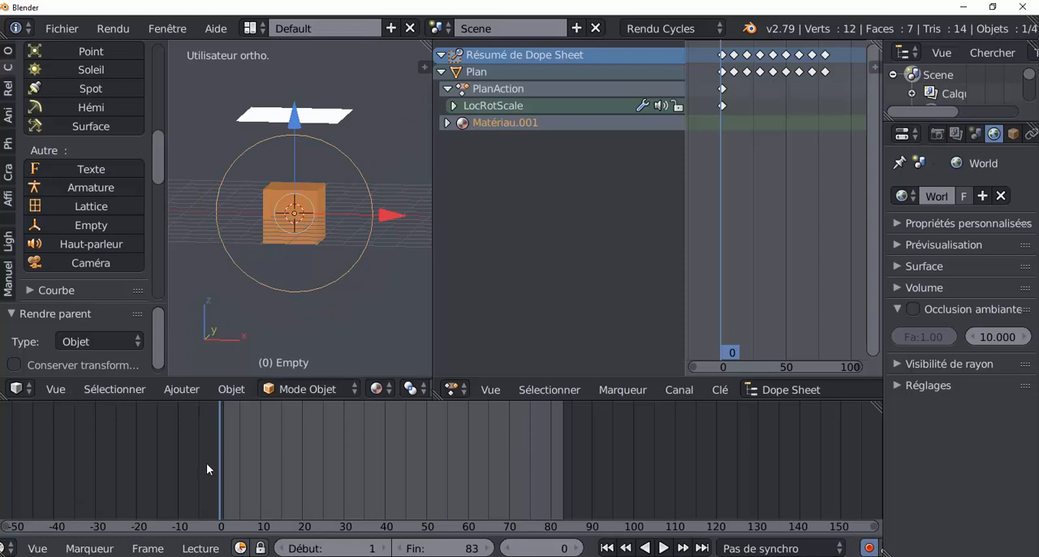
{"action": "left_click", "coordinate": [294, 126]}
Advance to frame 82 and record a keyframe of the circle empty rotated about 761° around the global Y axis
{"action": "key", "text": "alt+a"}
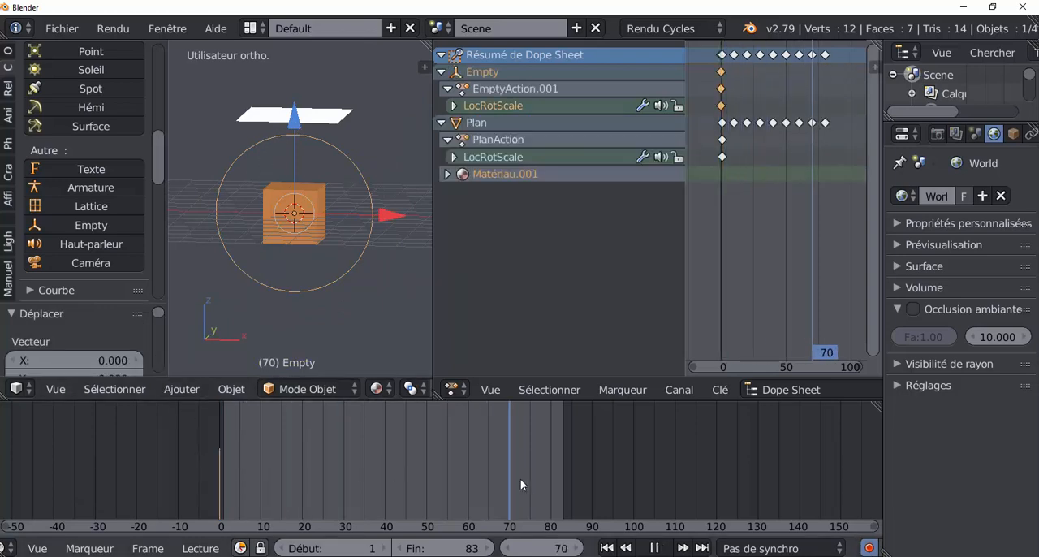
{"action": "key", "text": "alt+a"}
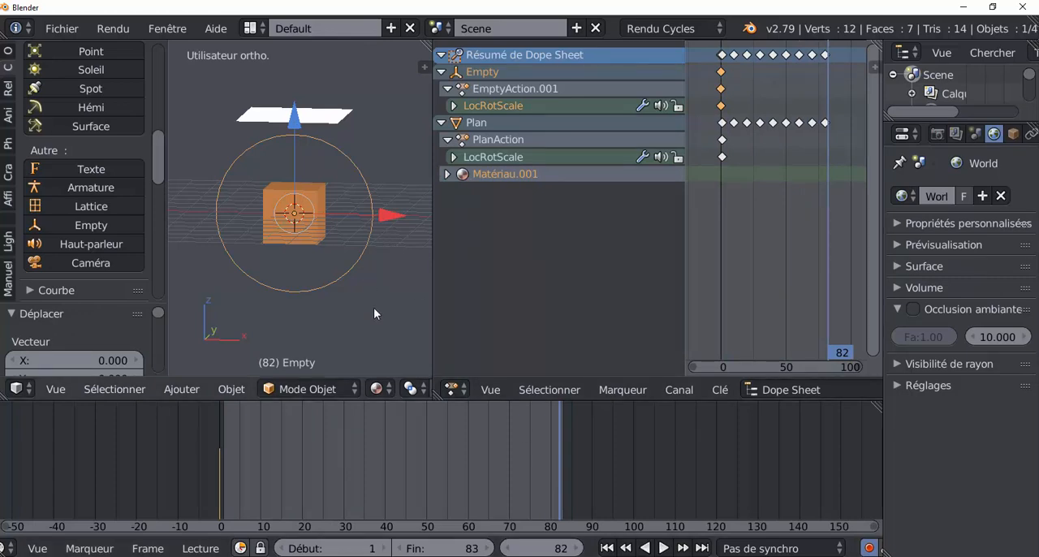
{"action": "key", "text": "KP_1"}
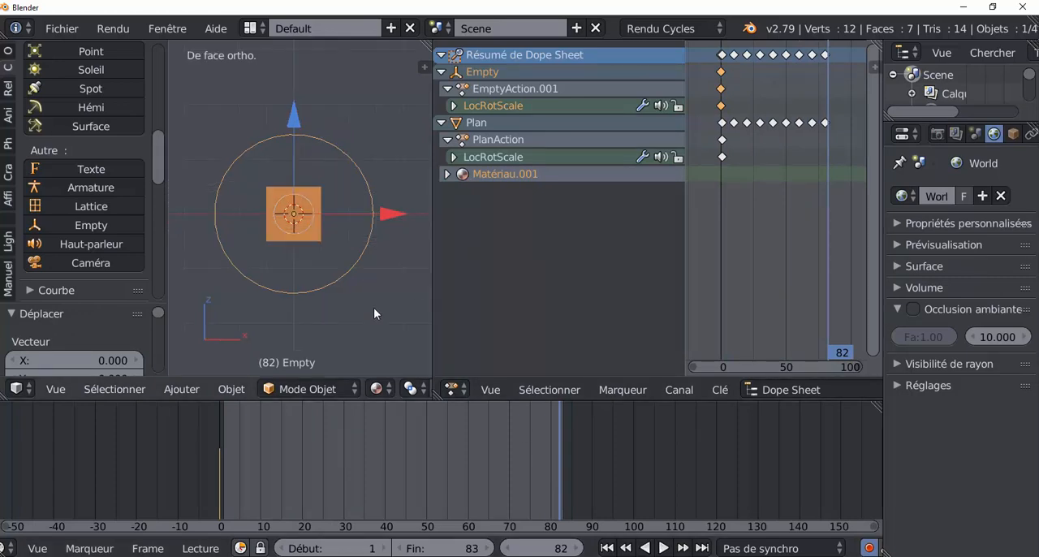
{"action": "key", "text": "r"}
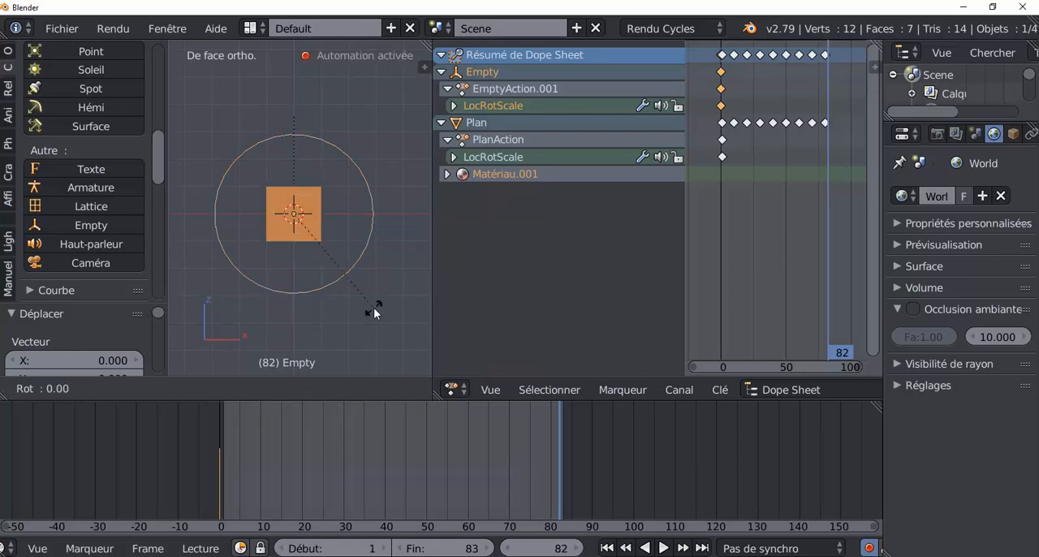
{"action": "key", "text": "y"}
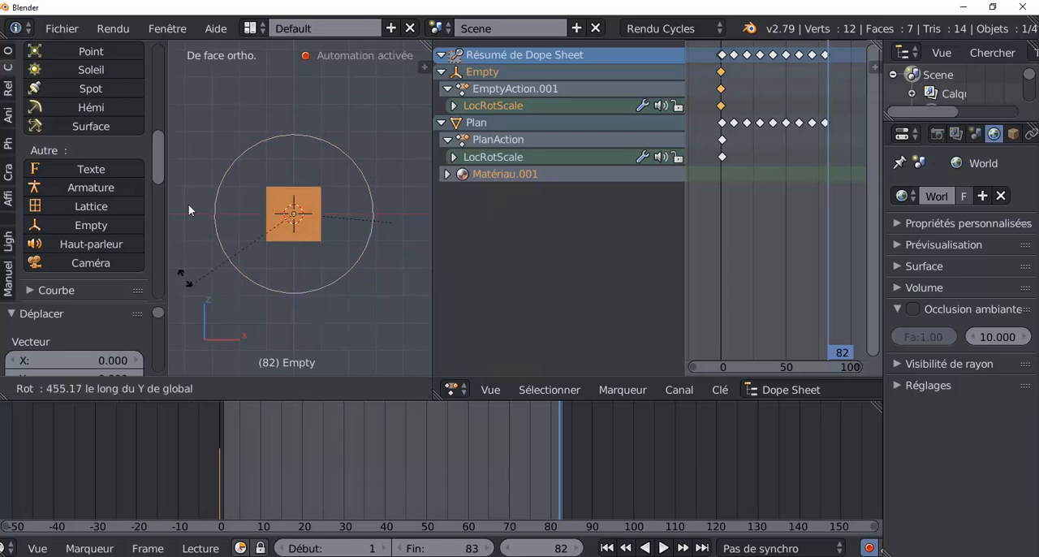
{"action": "left_click", "coordinate": [294, 326]}
Play the new rotation from the start at an angled view, stop at frame 82 and look from the front
{"action": "middle_click_drag", "start_coordinate": [315, 328], "coordinate": [301, 342]}
{"action": "left_click", "coordinate": [227, 435]}
{"action": "key", "text": "alt+a"}
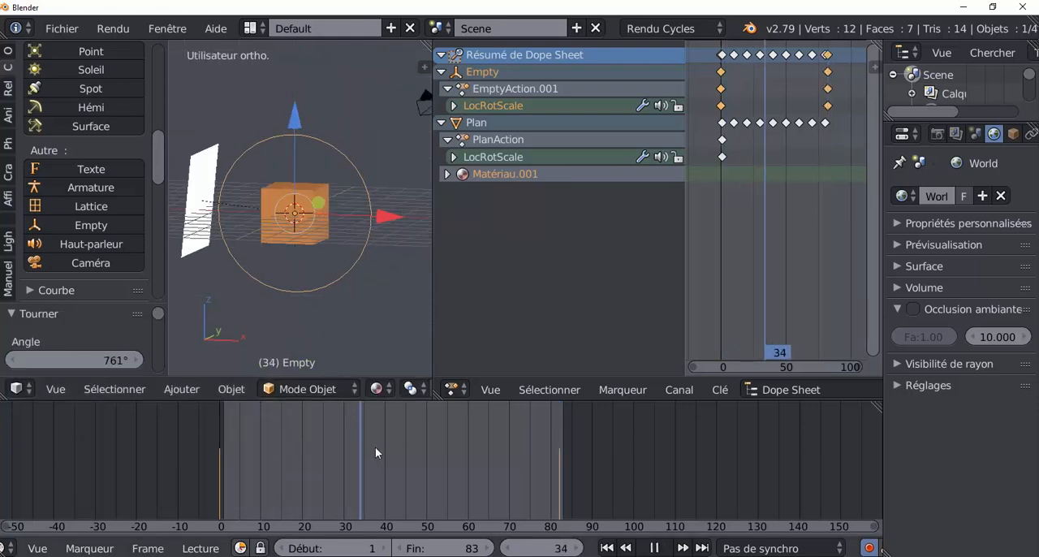
{"action": "left_click_drag", "start_coordinate": [504, 441], "coordinate": [559, 442]}
{"action": "key", "text": "alt+a"}
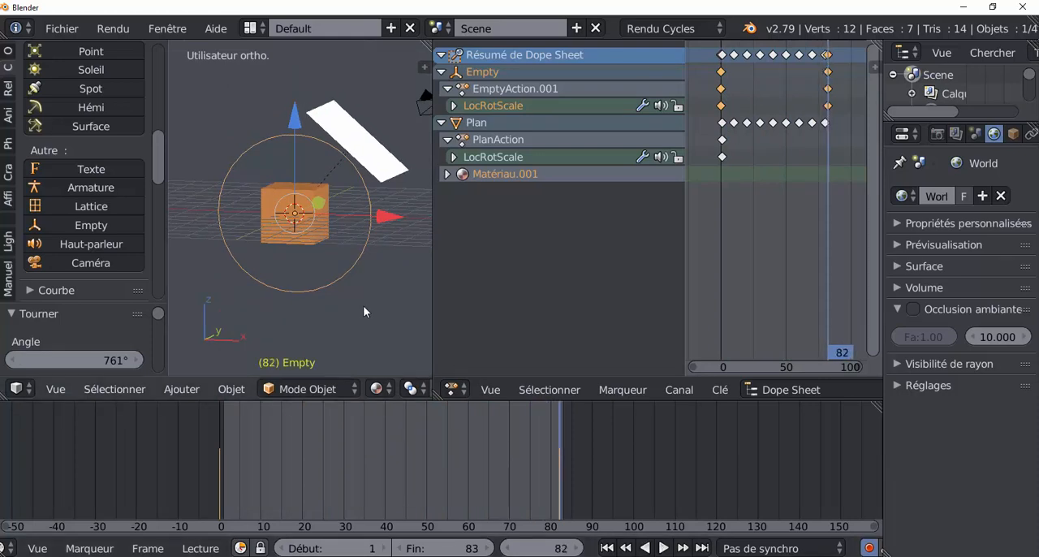
{"action": "middle_click_drag", "start_coordinate": [368, 320], "coordinate": [398, 322]}
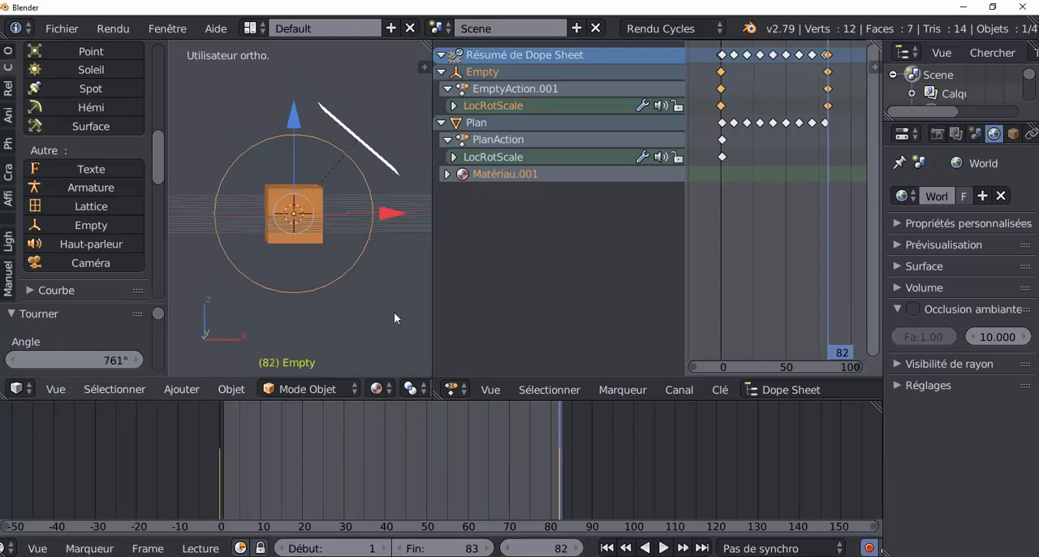
{"action": "key", "text": "KP_1"}
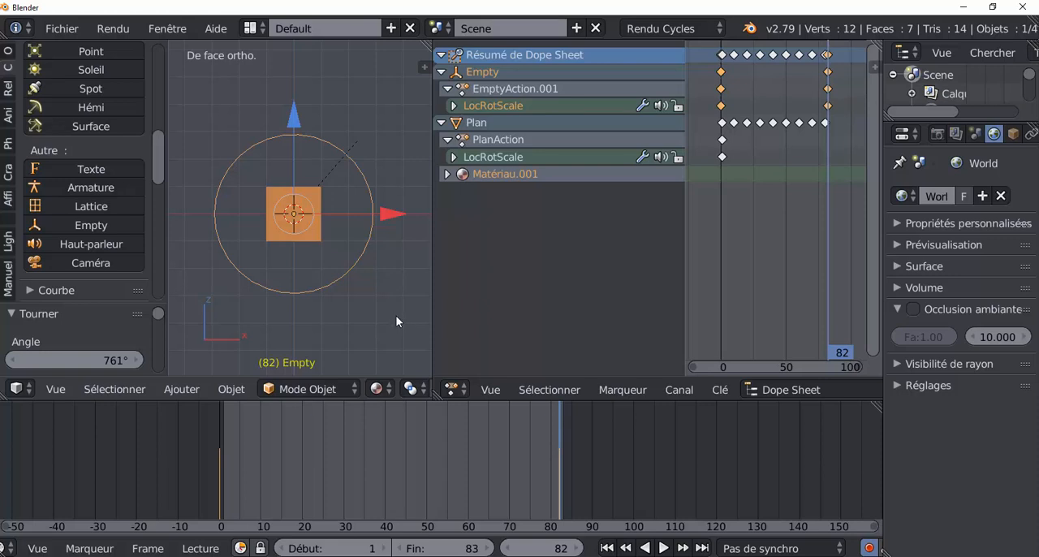
Rotate the circle empty another -40° at frame 82, and play the animation from frame 0 at an angled view
{"action": "key", "text": "r"}
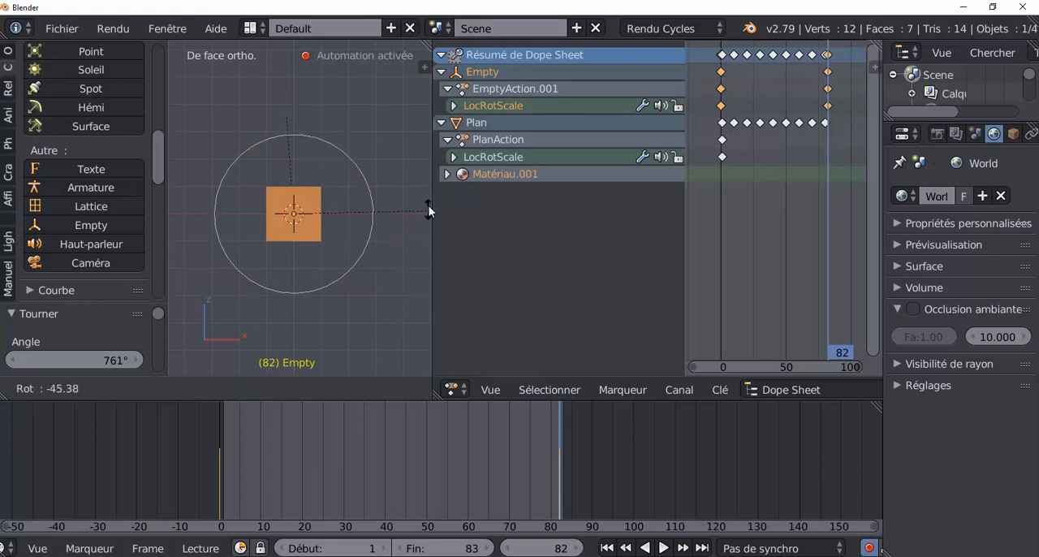
{"action": "left_click", "coordinate": [430, 221]}
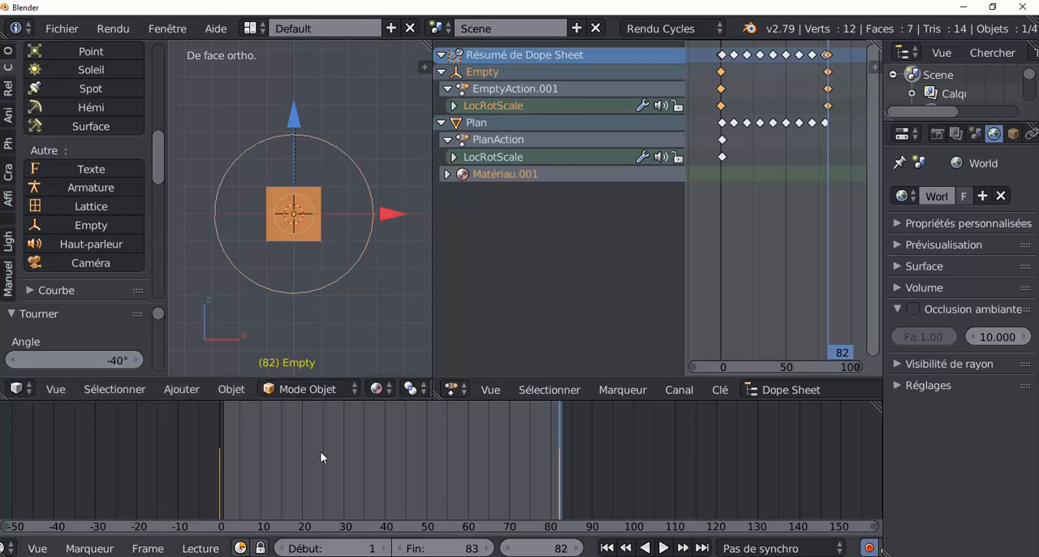
{"action": "scroll", "coordinate": [479, 480], "scroll_direction": "down", "scroll_amount": 1}
{"action": "middle_click_drag", "start_coordinate": [361, 291], "coordinate": [312, 324]}
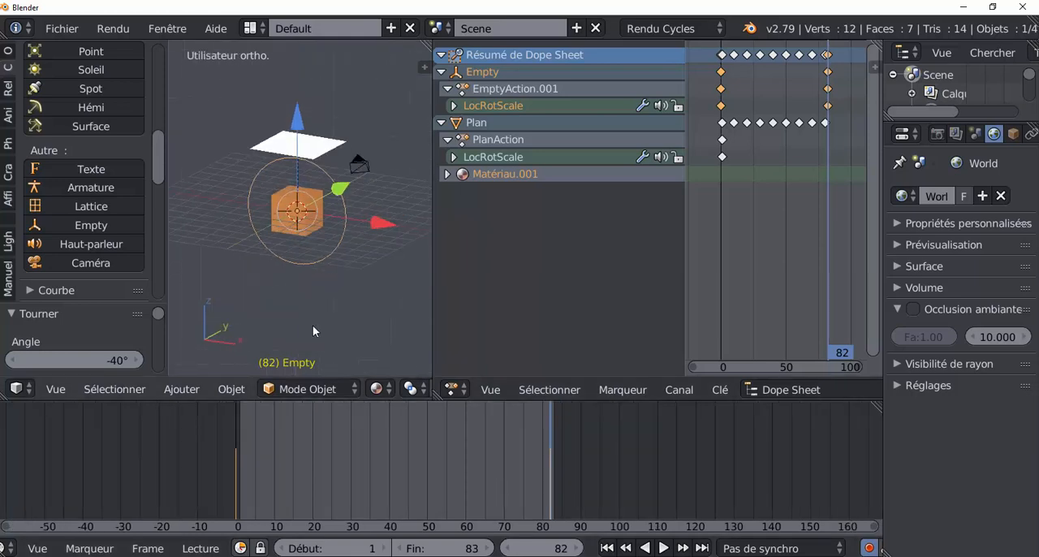
{"action": "left_click_drag", "start_coordinate": [533, 488], "coordinate": [183, 443]}
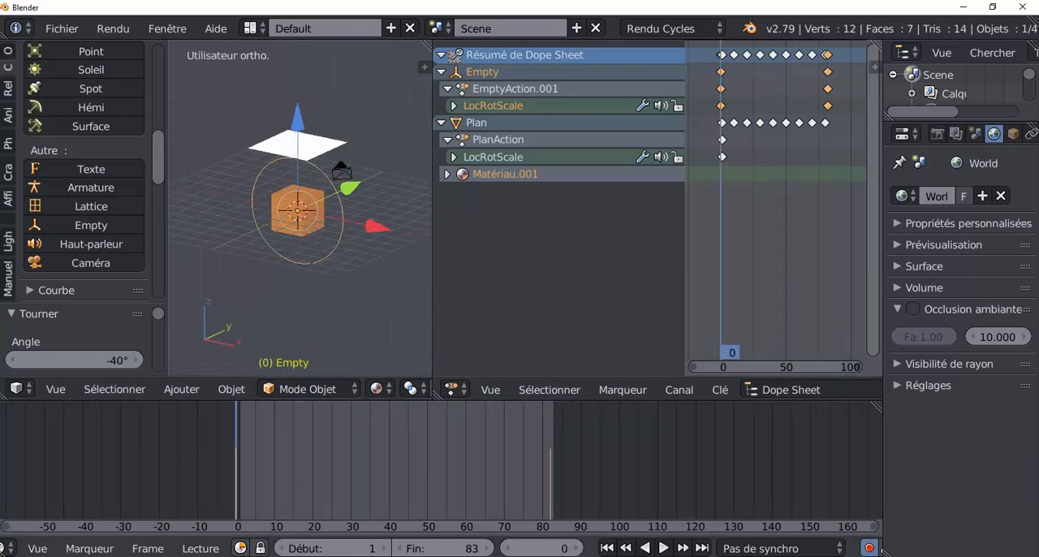
{"action": "left_click", "coordinate": [663, 548]}
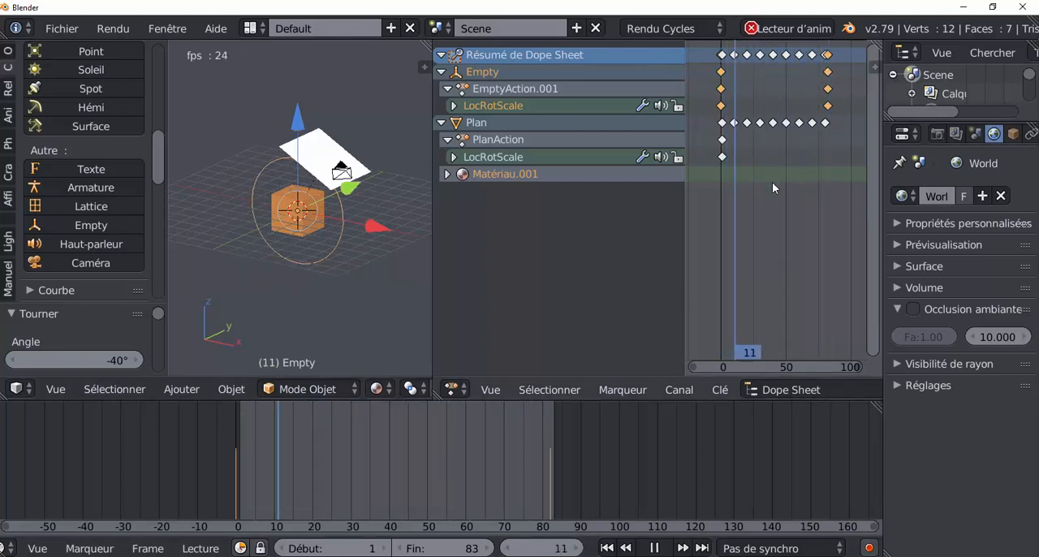
Set the interpolation of the circle empty's selected keyframes to linear (Linéaire) and stop the playback
{"action": "key", "text": "t"}
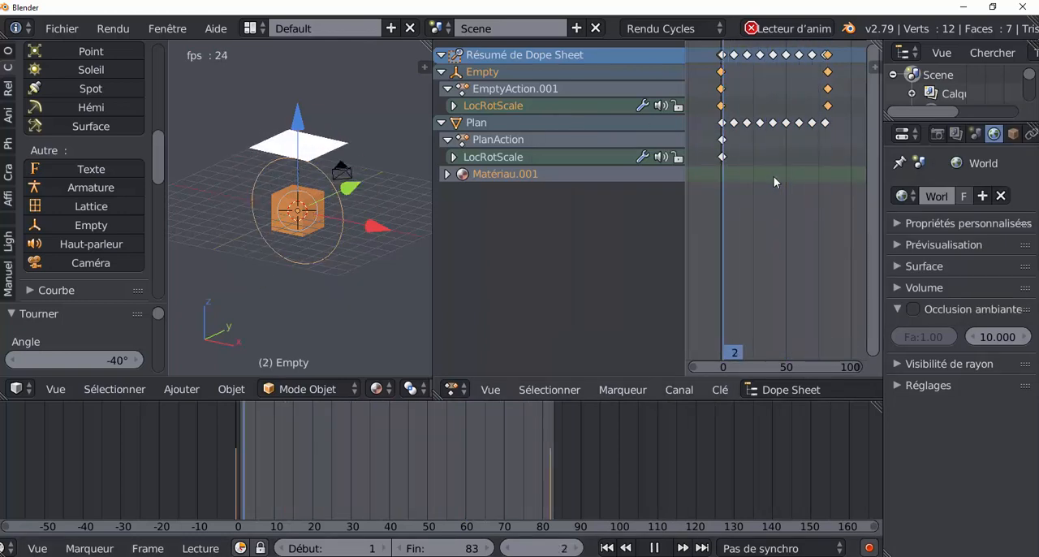
{"action": "key", "text": "t"}
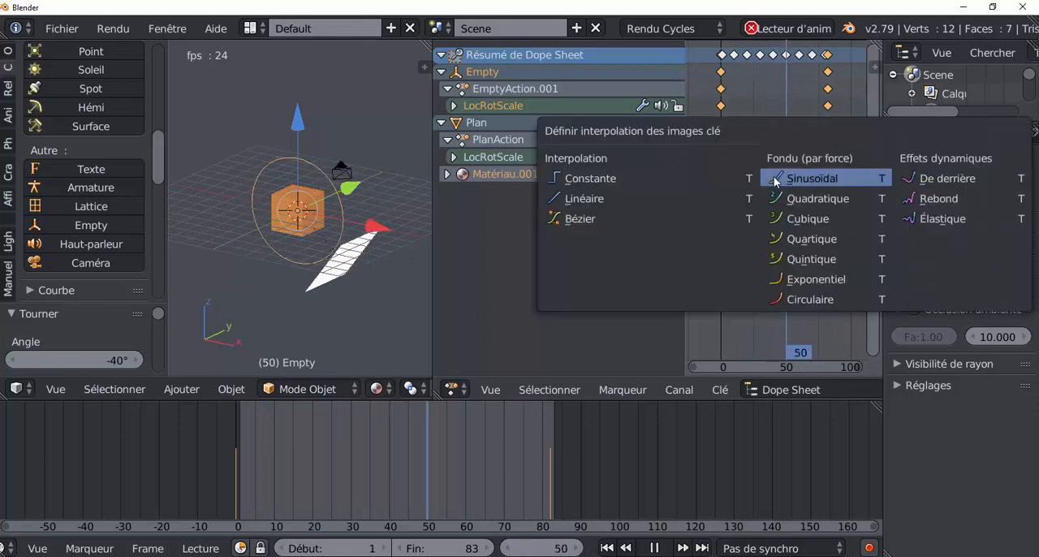
{"action": "left_click", "coordinate": [589, 199]}
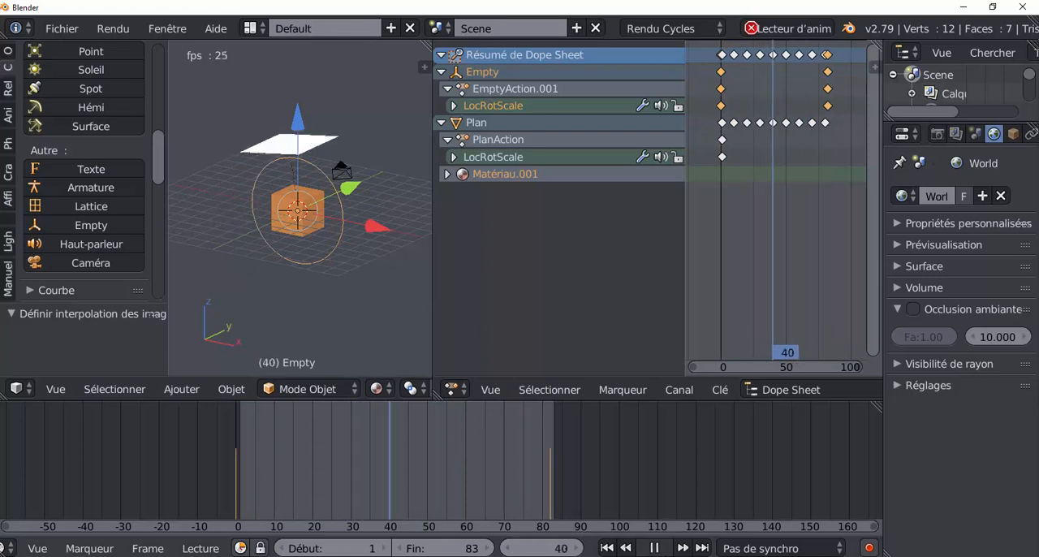
{"action": "left_click", "coordinate": [657, 549]}
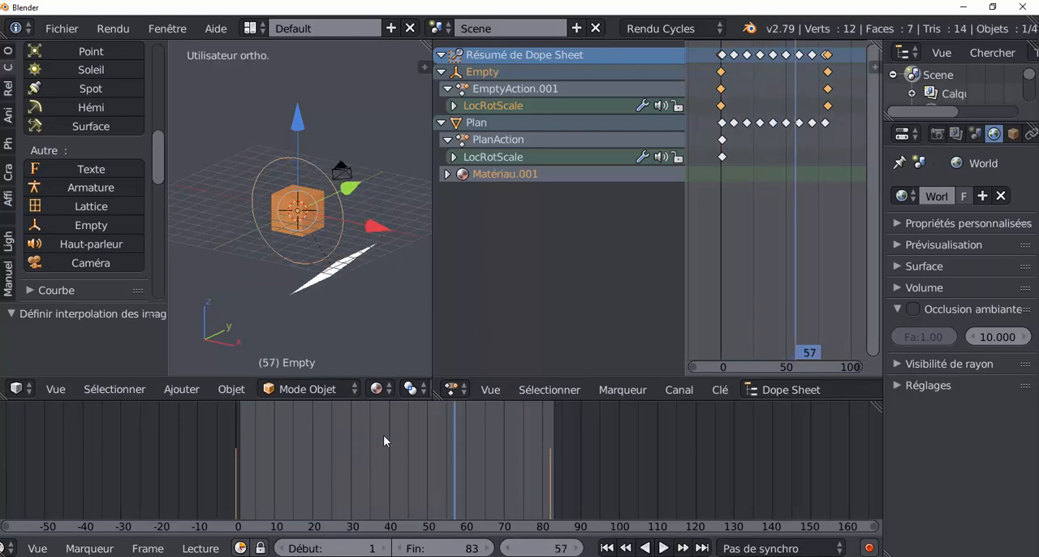
Switch the viewport to rendered shading and examine the coloured light on the cube at several frames from 41 to about 72
{"action": "left_click", "coordinate": [379, 389]}
{"action": "left_click", "coordinate": [386, 265]}
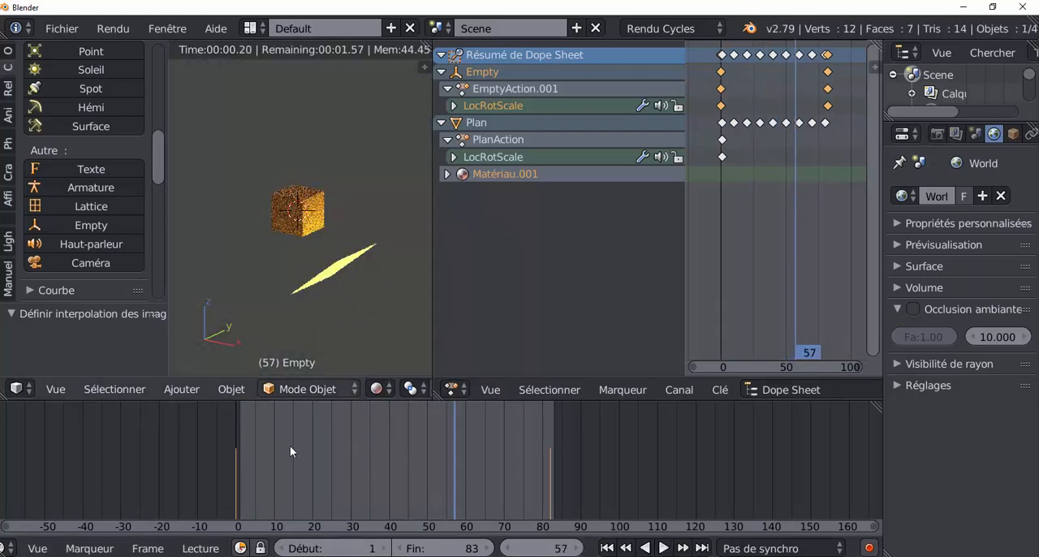
{"action": "left_click", "coordinate": [396, 461]}
{"action": "left_click", "coordinate": [434, 467]}
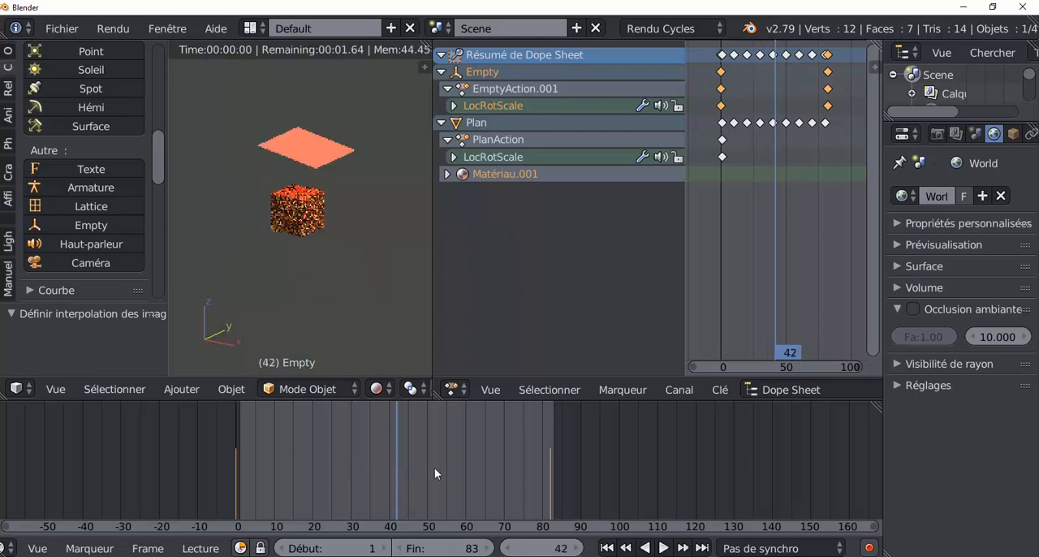
{"action": "left_click", "coordinate": [434, 468]}
{"action": "left_click", "coordinate": [473, 471]}
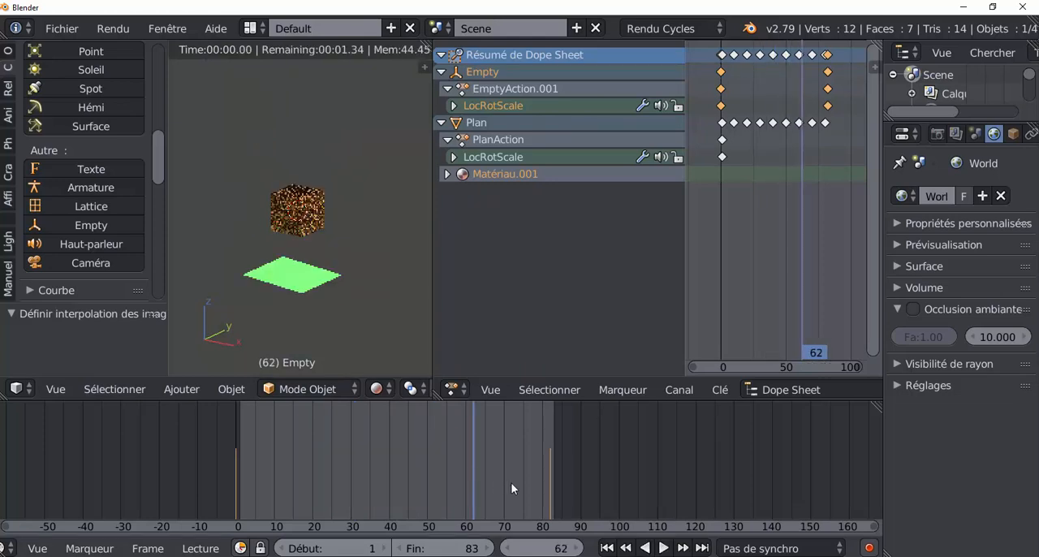
{"action": "left_click", "coordinate": [510, 482]}
{"action": "left_click", "coordinate": [447, 492]}
{"action": "left_click", "coordinate": [393, 495]}
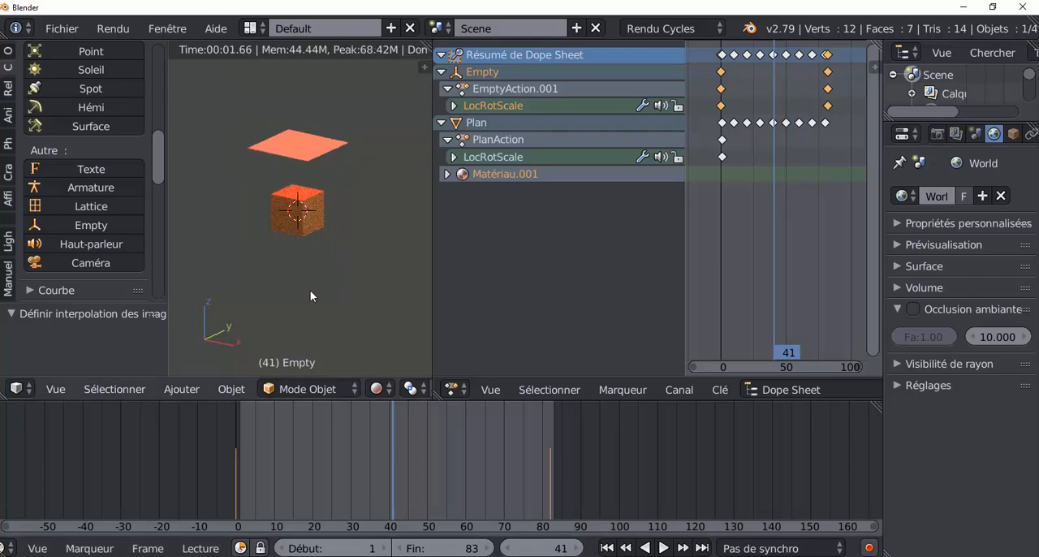
{"action": "key", "text": "KP_1"}
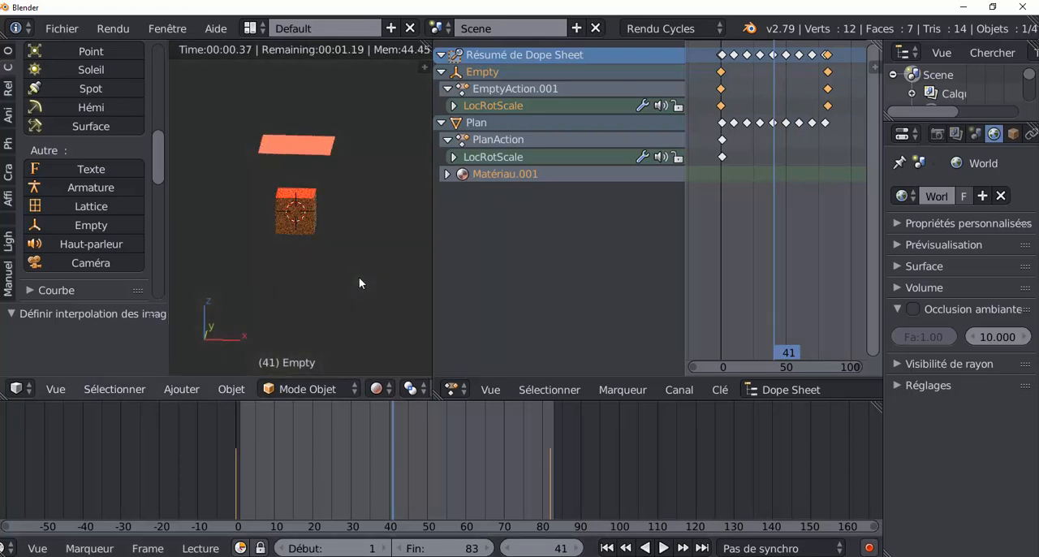
Return to frame 0 and switch the viewport back to solid shading at an angled view
{"action": "left_click_drag", "start_coordinate": [395, 456], "coordinate": [226, 459]}
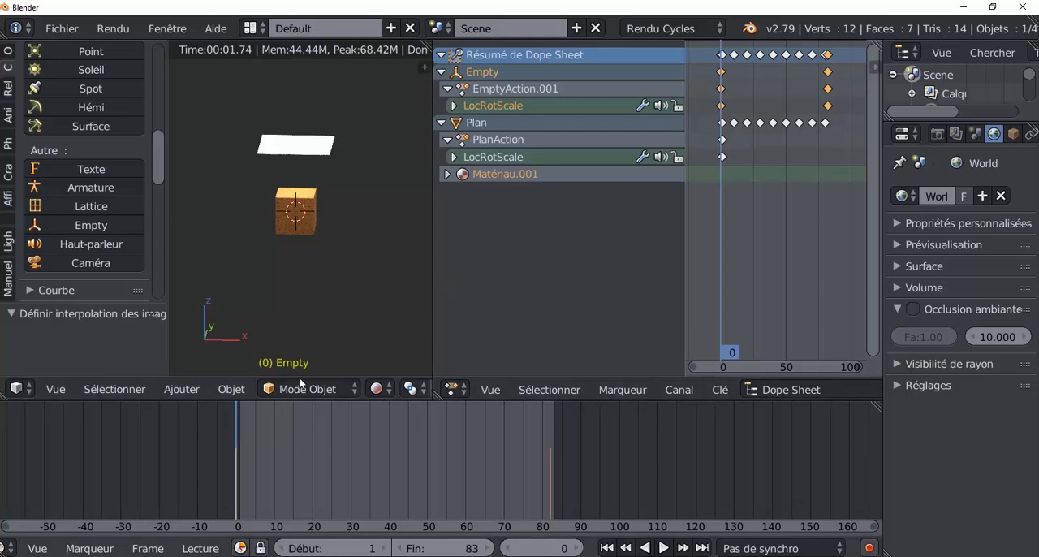
{"action": "left_click", "coordinate": [376, 389]}
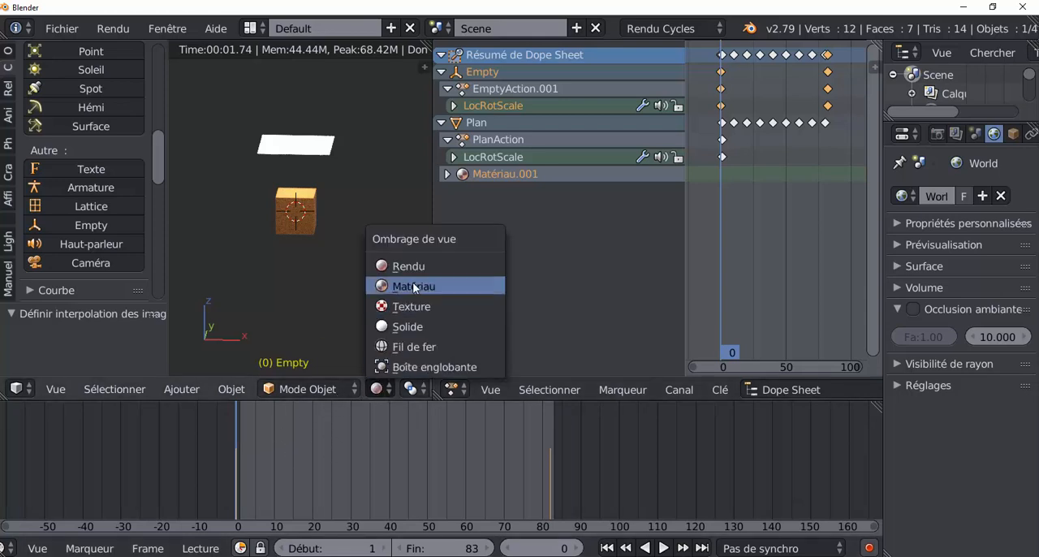
{"action": "left_click", "coordinate": [399, 326]}
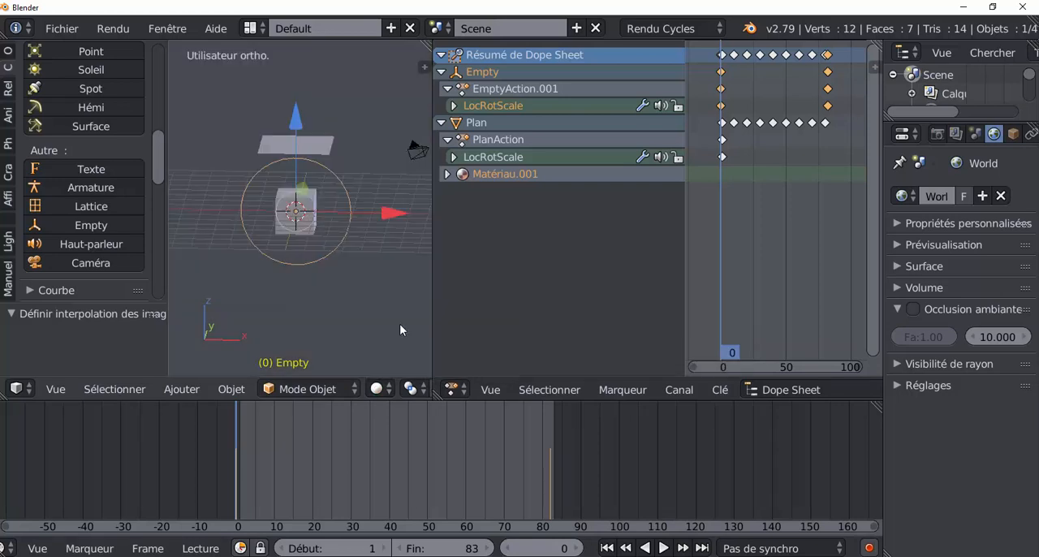
{"action": "middle_click_drag", "start_coordinate": [379, 321], "coordinate": [322, 319]}
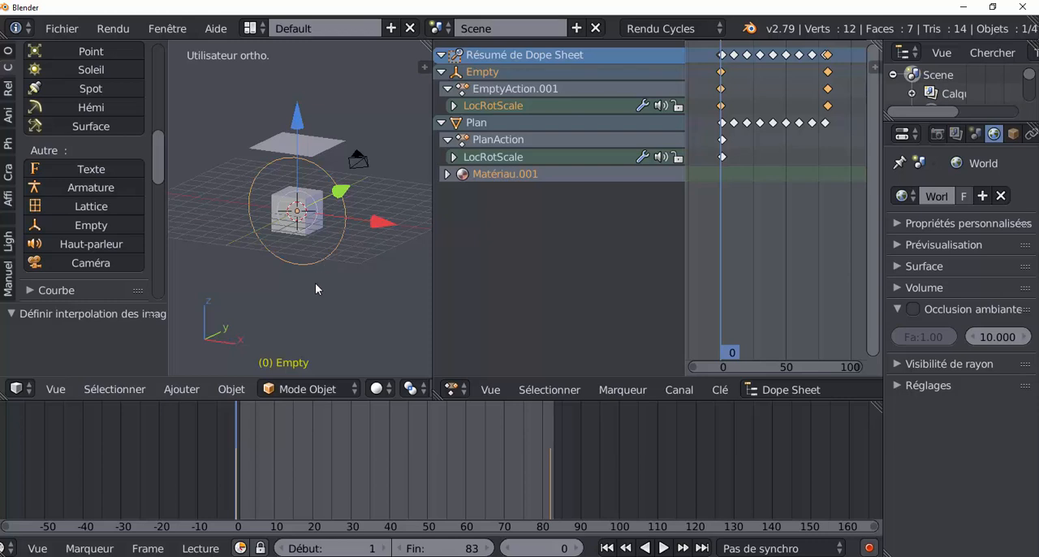
Add a second circle empty around the cube and scale it up by about 2.944 to match the first one
{"action": "left_click", "coordinate": [181, 391]}
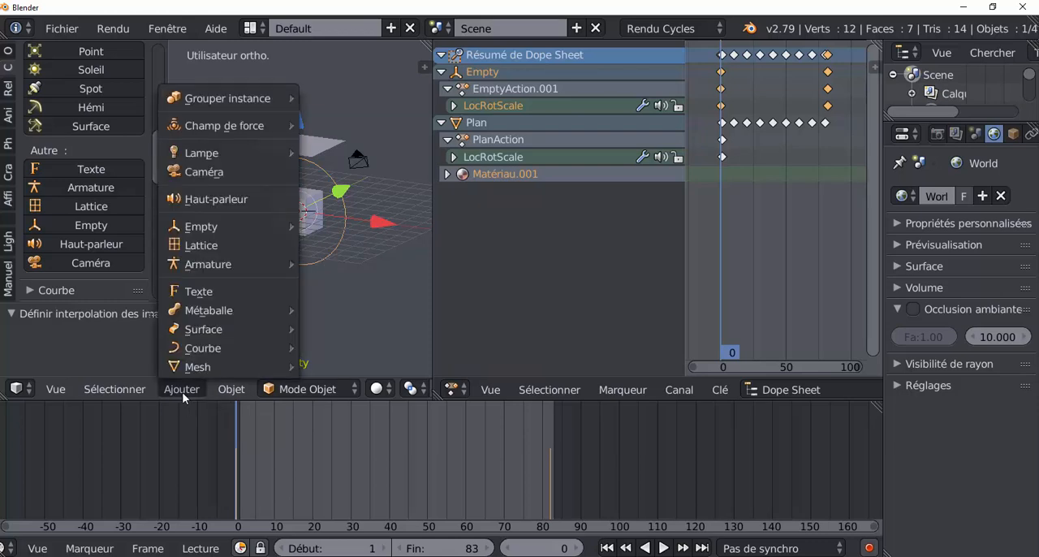
{"action": "mouse_move", "coordinate": [199, 232]}
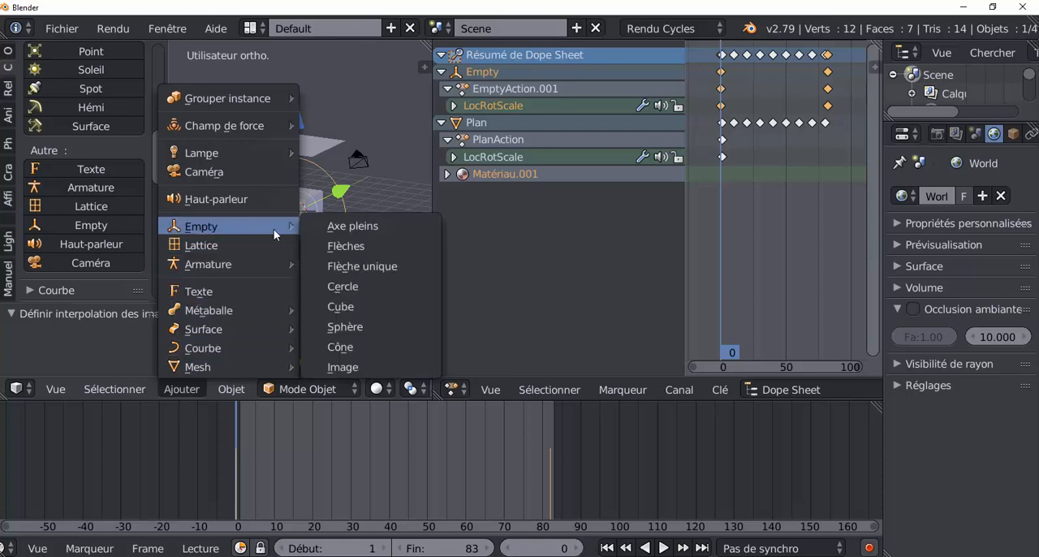
{"action": "left_click", "coordinate": [348, 287]}
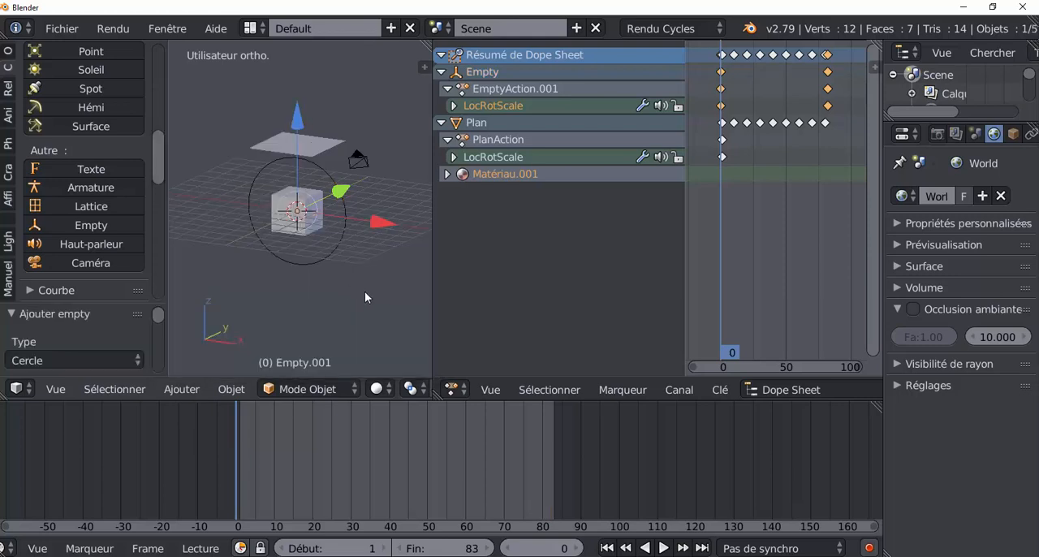
{"action": "key", "text": "s"}
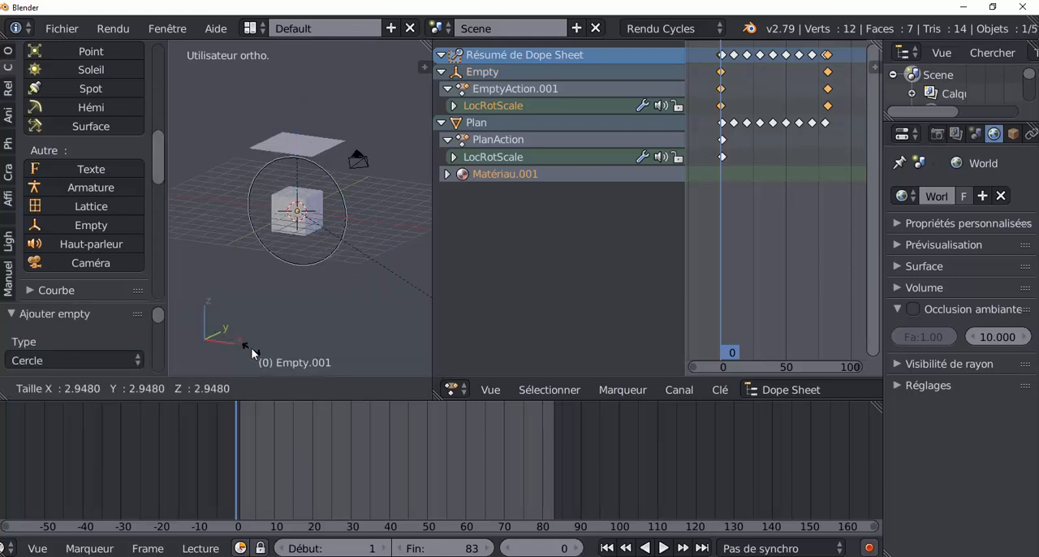
{"action": "left_click", "coordinate": [251, 347]}
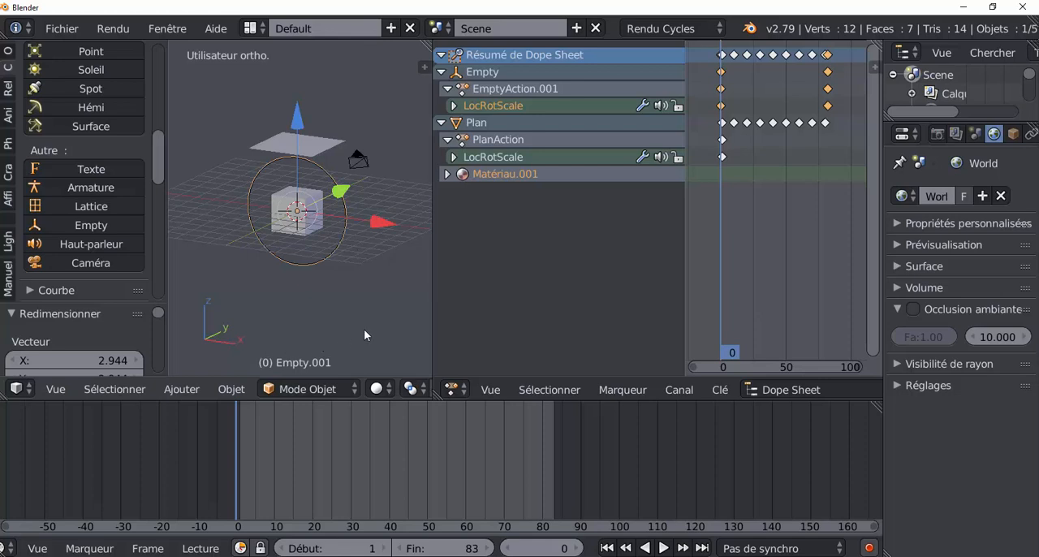
Rotate the second circle empty 90° around the global Z axis
{"action": "type", "text": "rz"}
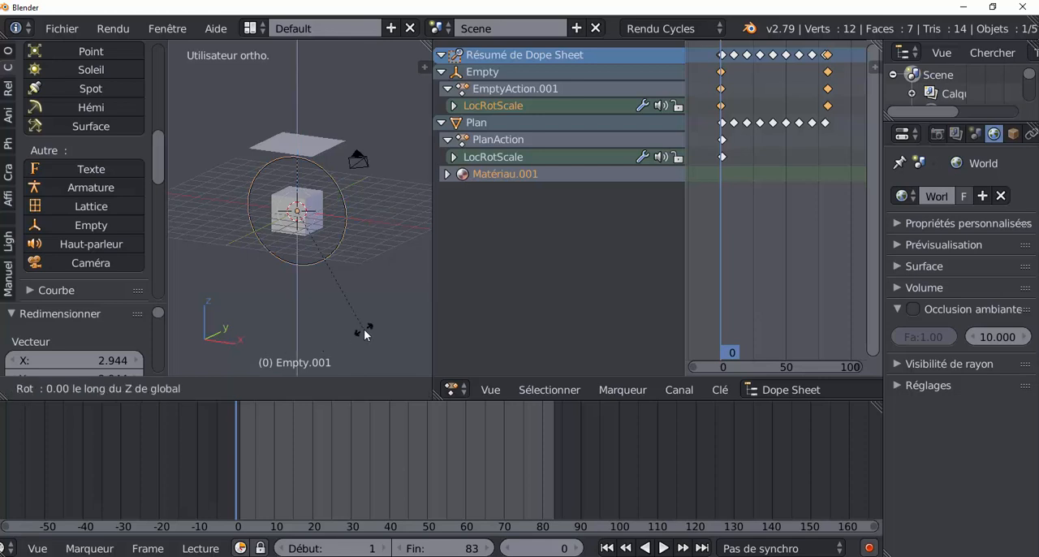
{"action": "type", "text": "90"}
{"action": "key", "text": "Return"}
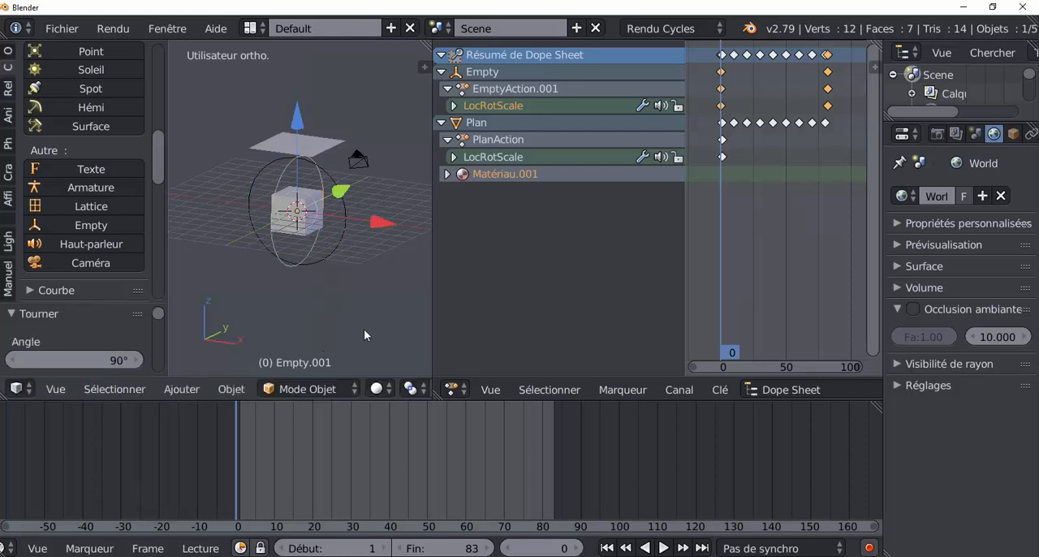
Duplicate the emission plane above the cube, leaving the copy in the same position
{"action": "middle_click_drag", "start_coordinate": [371, 328], "coordinate": [301, 280]}
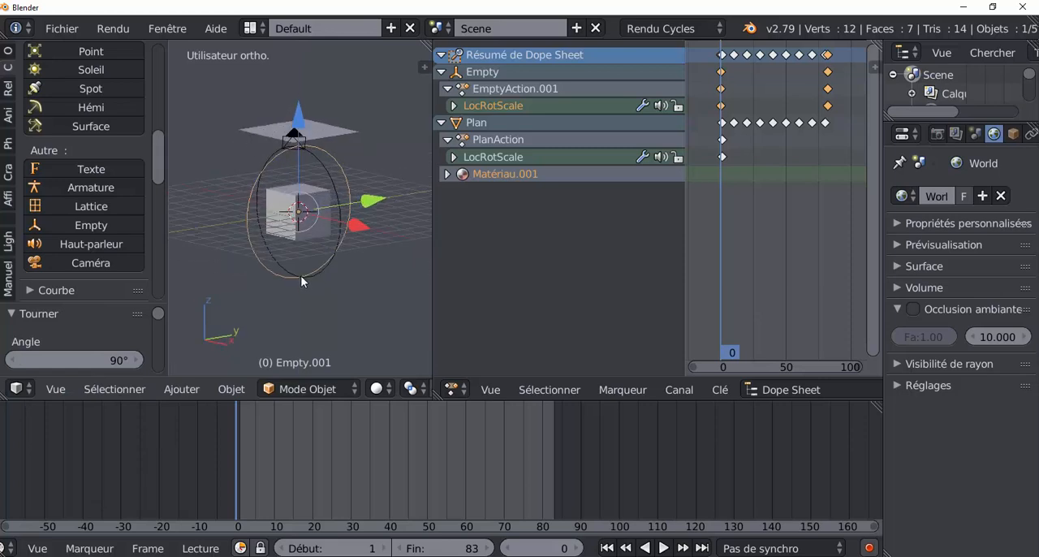
{"action": "right_click", "coordinate": [276, 129]}
{"action": "middle_click_drag", "start_coordinate": [385, 246], "coordinate": [415, 249]}
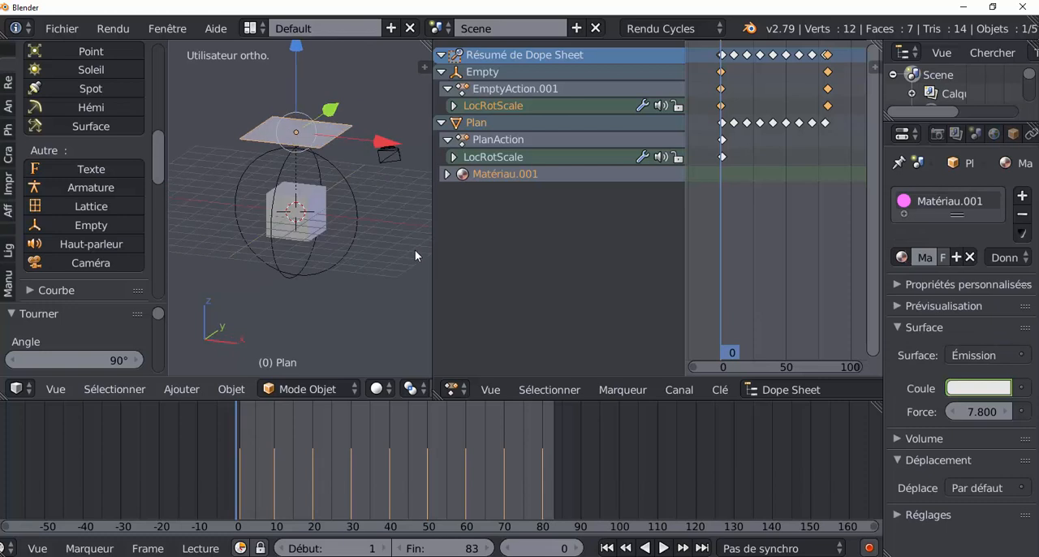
{"action": "mouse_move", "coordinate": [338, 286]}
{"action": "middle_mouse_down"}
{"action": "mouse_move", "coordinate": [386, 292]}
{"action": "mouse_move", "coordinate": [328, 289]}
{"action": "middle_mouse_up"}
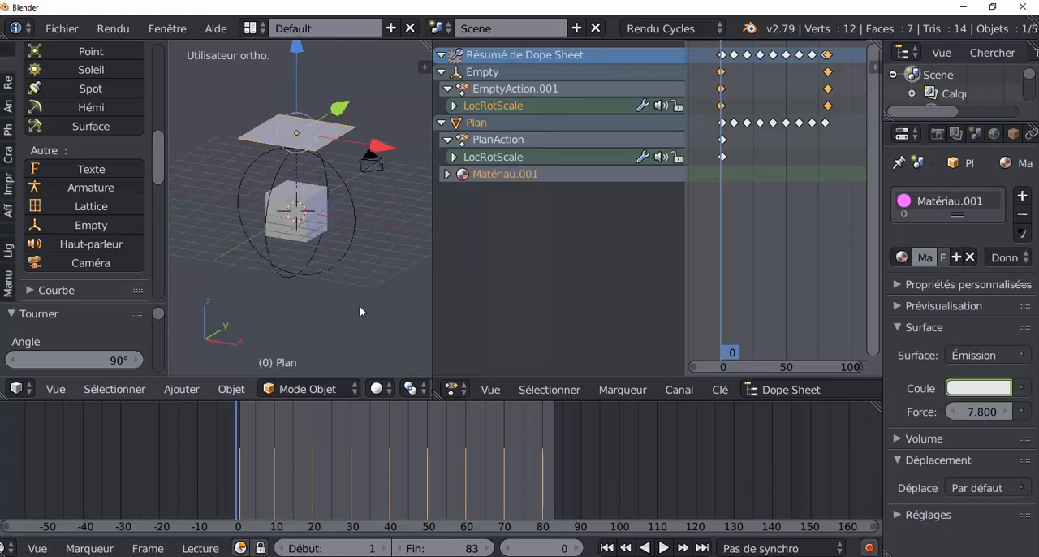
{"action": "middle_click_drag", "start_coordinate": [370, 303], "coordinate": [253, 300]}
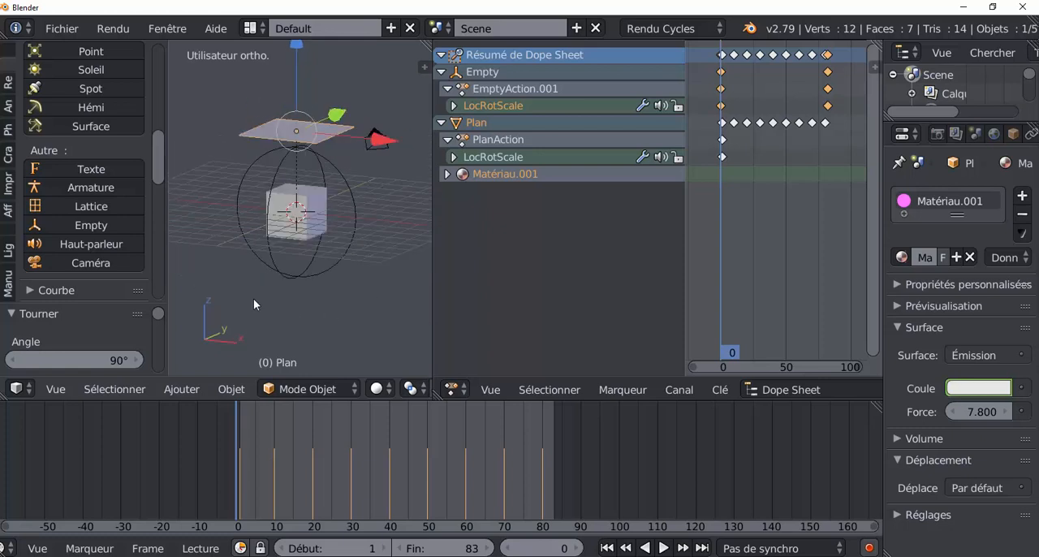
{"action": "key", "text": "shift+d"}
{"action": "right_click", "coordinate": [307, 321]}
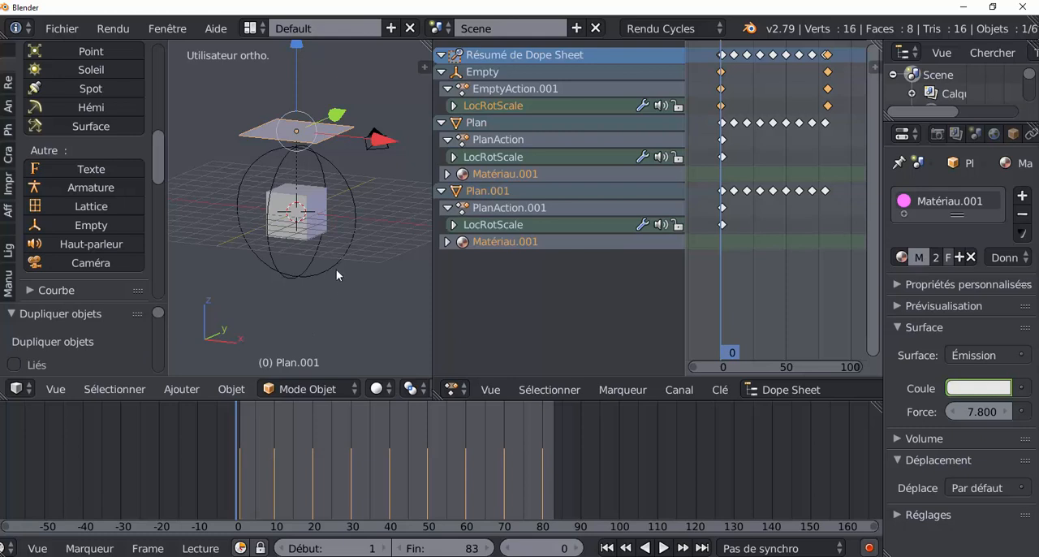
Add the second circle empty to the selection and parent the duplicated plane to it as an object
{"action": "middle_click_drag", "start_coordinate": [336, 269], "coordinate": [258, 258]}
{"action": "right_click", "coordinate": [258, 258], "text": "shift"}
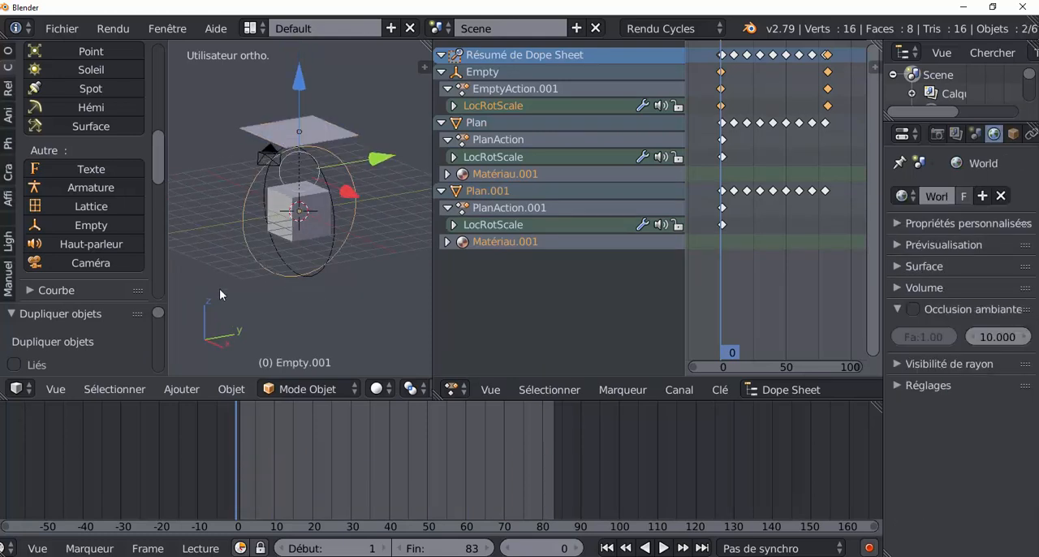
{"action": "key", "text": "ctrl+p"}
{"action": "left_click", "coordinate": [349, 319]}
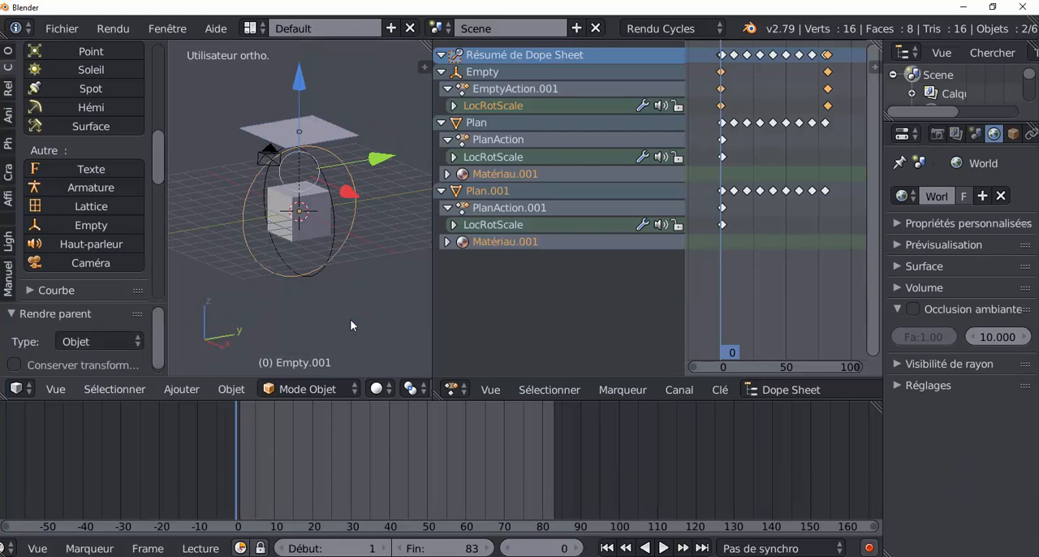
Try rotating the second circle empty alone about the global X axis to test the parenting, and cancel the rotation
{"action": "right_click", "coordinate": [276, 279]}
{"action": "middle_click_drag", "start_coordinate": [258, 319], "coordinate": [292, 327]}
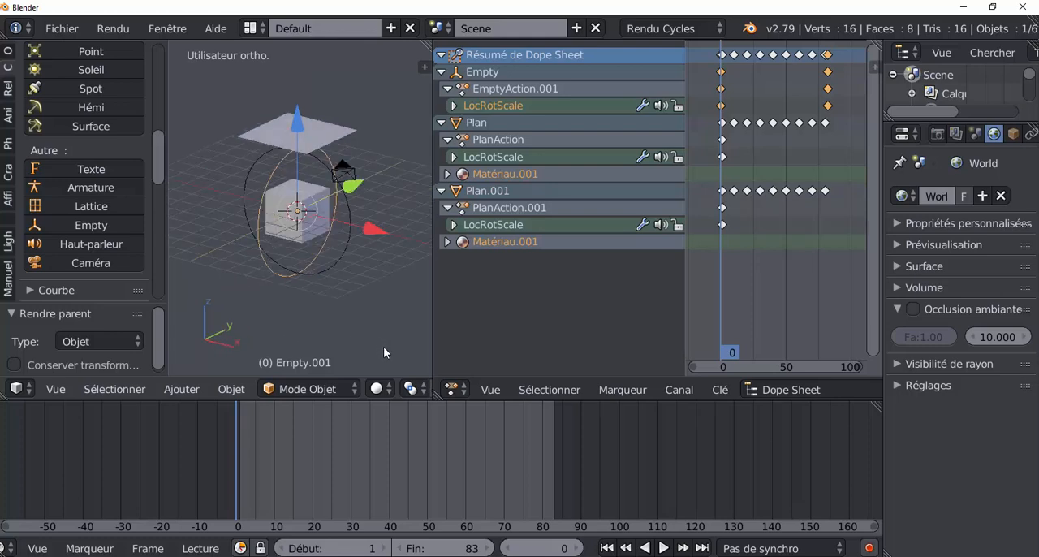
{"action": "key", "text": "r"}
{"action": "key", "text": "x"}
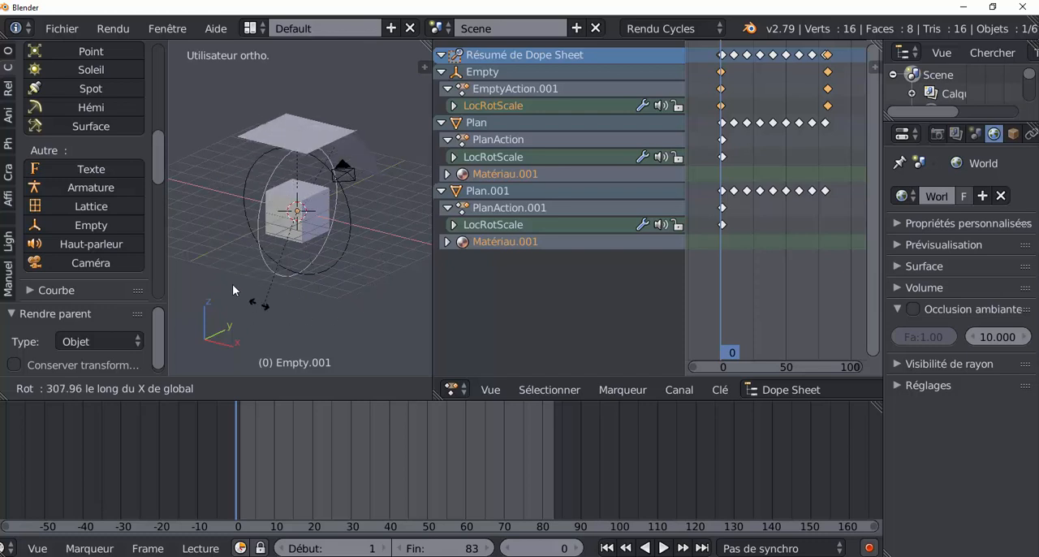
{"action": "right_click", "coordinate": [401, 275]}
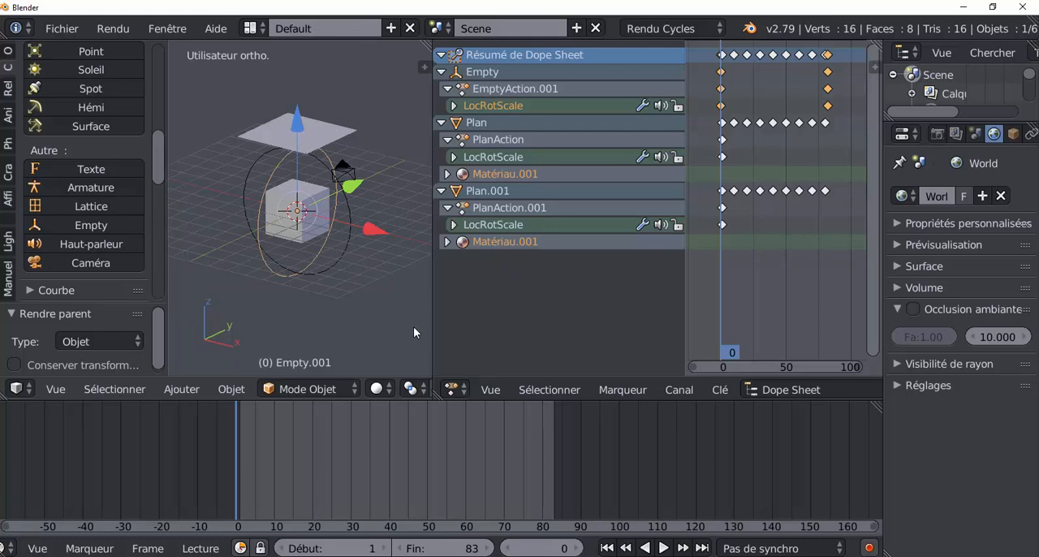
Turn on automatic keyframing and record a starting keyframe for the second circle empty at frame 0 without moving it
{"action": "left_click", "coordinate": [869, 549]}
{"action": "middle_click_drag", "start_coordinate": [317, 328], "coordinate": [292, 321]}
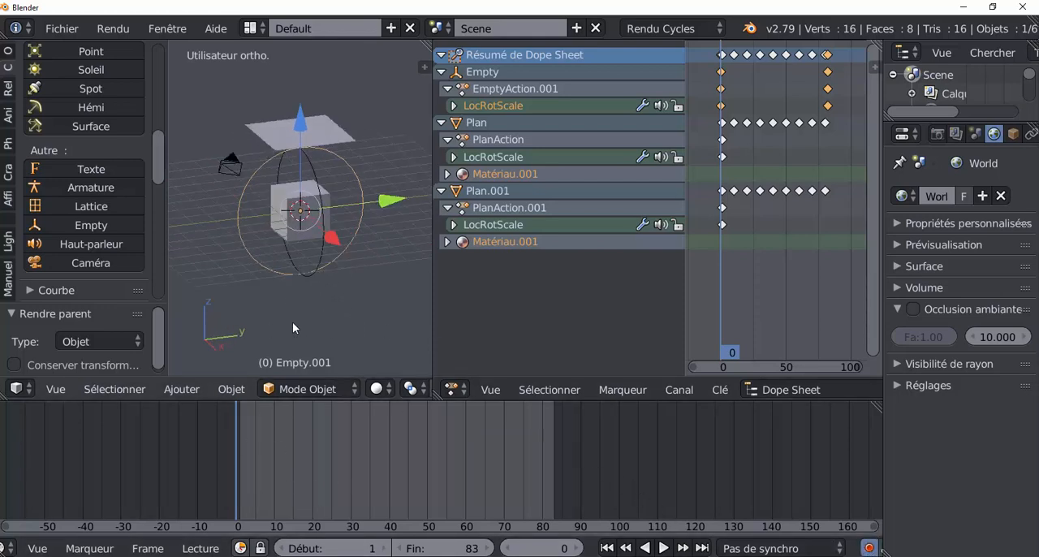
{"action": "left_click", "coordinate": [300, 128]}
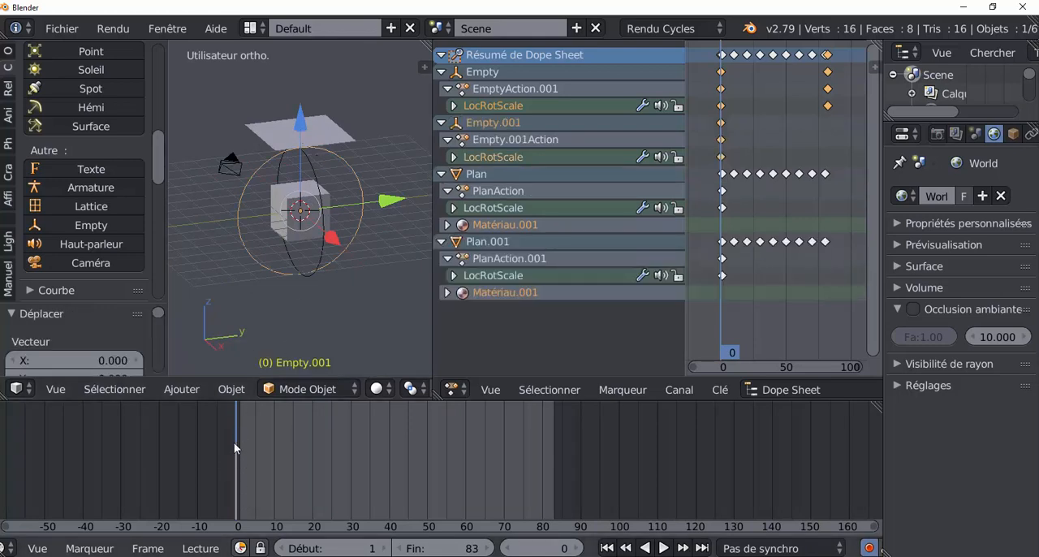
{"action": "mouse_move", "coordinate": [237, 475]}
{"action": "left_mouse_down"}
{"action": "mouse_move", "coordinate": [551, 463]}
{"action": "mouse_move", "coordinate": [293, 489]}
{"action": "mouse_move", "coordinate": [233, 484]}
{"action": "mouse_move", "coordinate": [440, 473]}
{"action": "mouse_move", "coordinate": [237, 474]}
{"action": "mouse_move", "coordinate": [311, 462]}
{"action": "mouse_move", "coordinate": [234, 469]}
{"action": "left_mouse_up"}
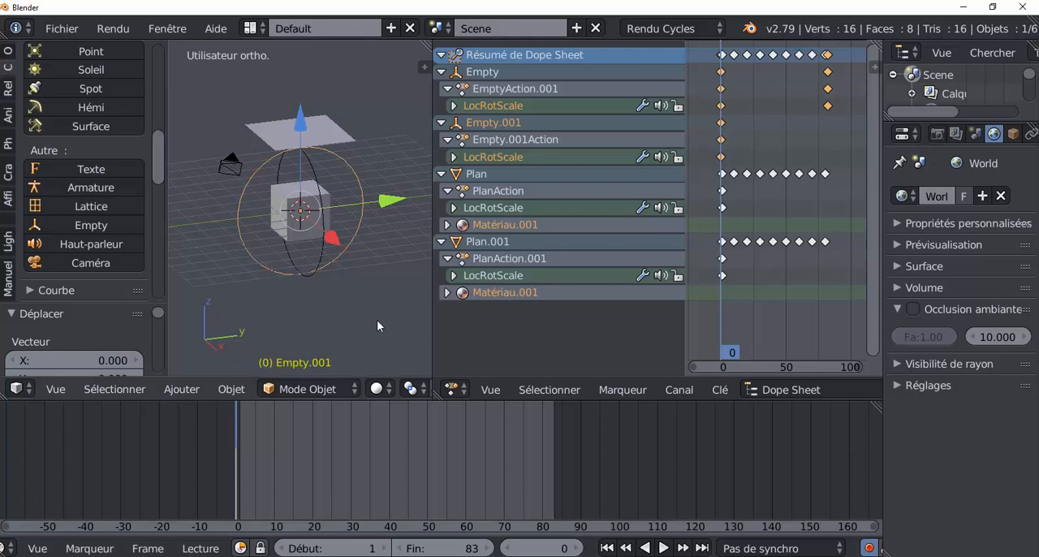
{"action": "key", "text": "r"}
{"action": "key", "text": "x"}
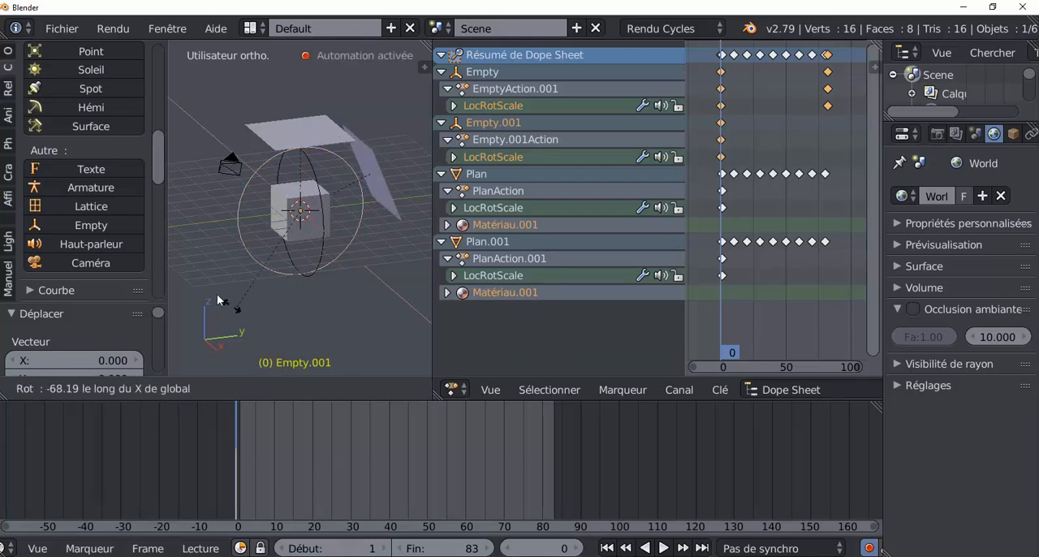
{"action": "key", "text": "Escape"}
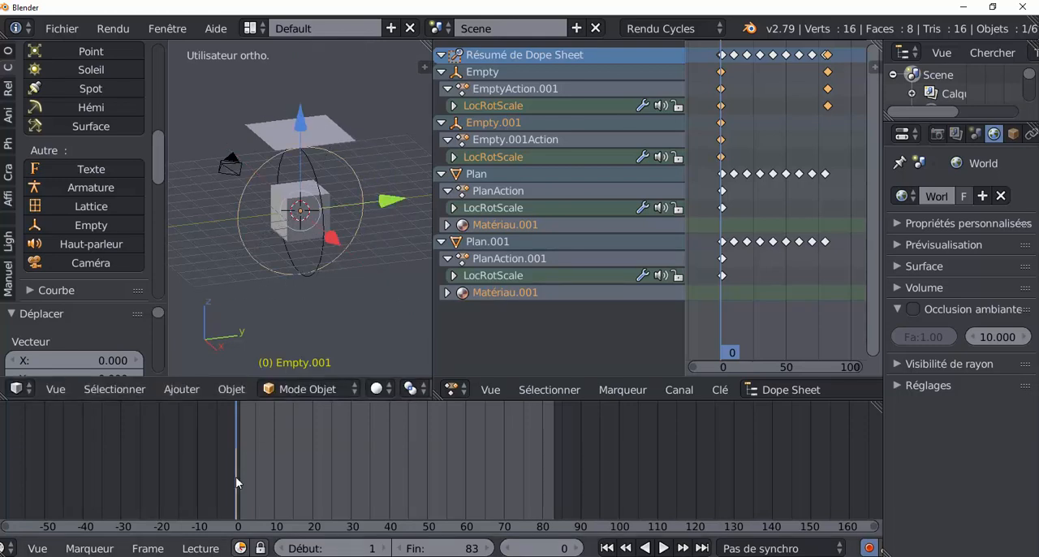
Advance the animation to frame 83 and rotate the second circle empty about the global X axis
{"action": "key", "text": "alt+a"}
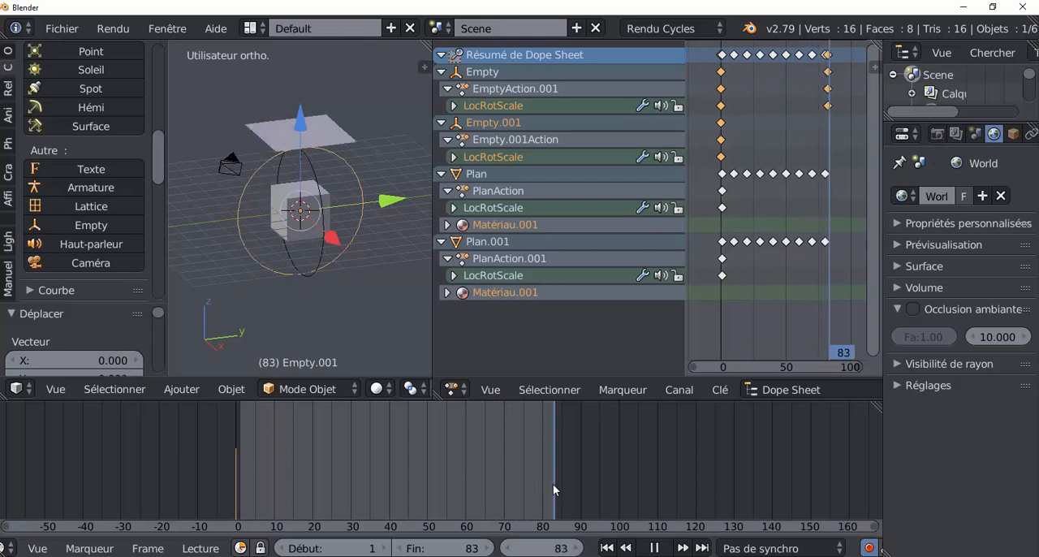
{"action": "key", "text": "alt+a"}
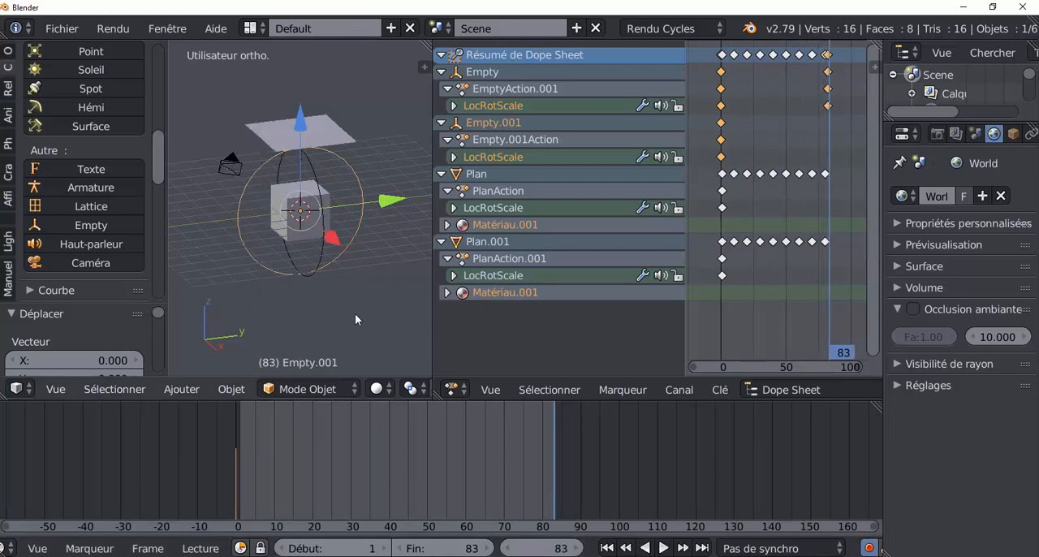
{"action": "middle_click_drag", "start_coordinate": [372, 315], "coordinate": [384, 317]}
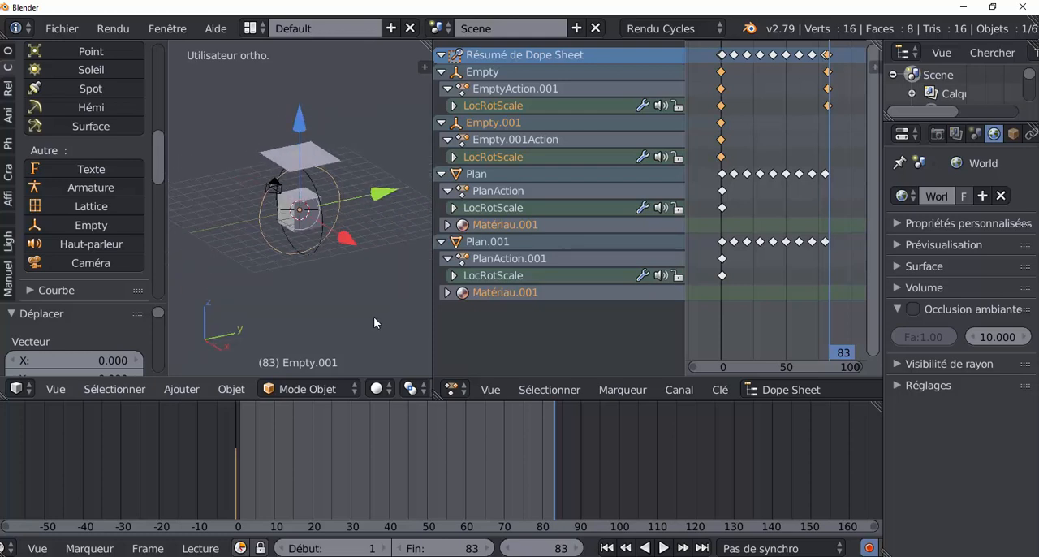
{"action": "key", "text": "r"}
{"action": "key", "text": "x"}
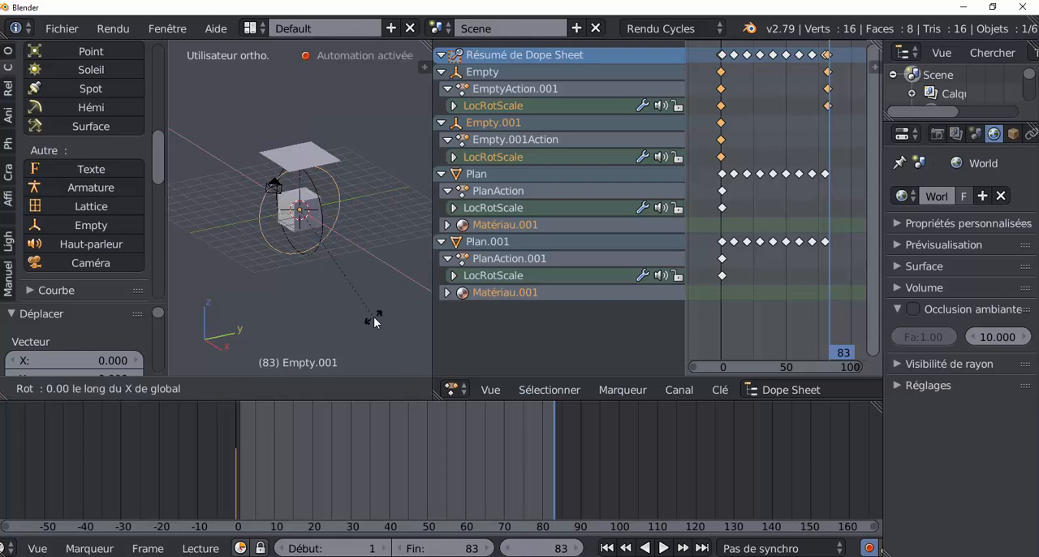
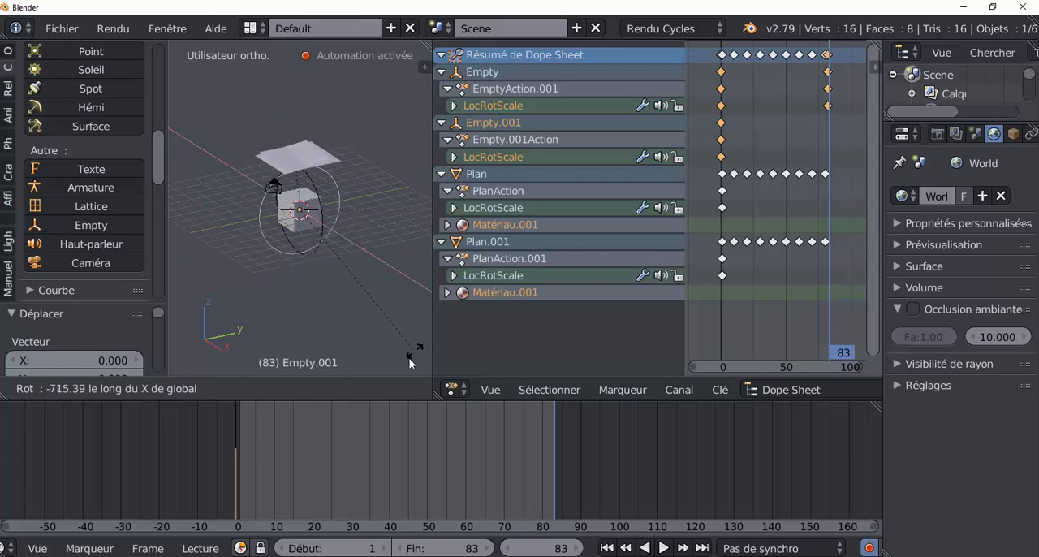
Confirm the second circle empty's rotation of about -654° and play the animation to check both planes' movement
{"action": "left_click", "coordinate": [178, 186]}
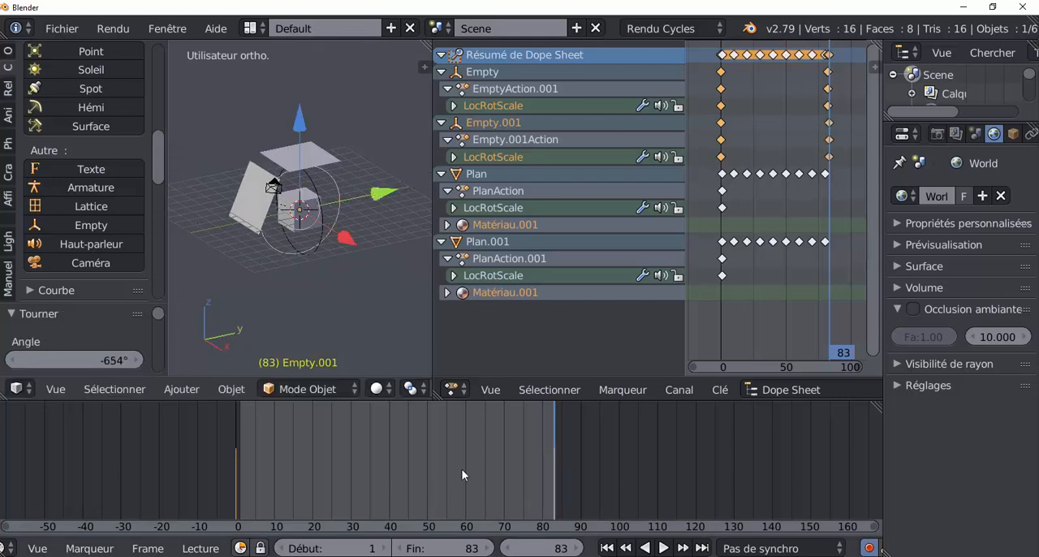
{"action": "key", "text": "alt+a"}
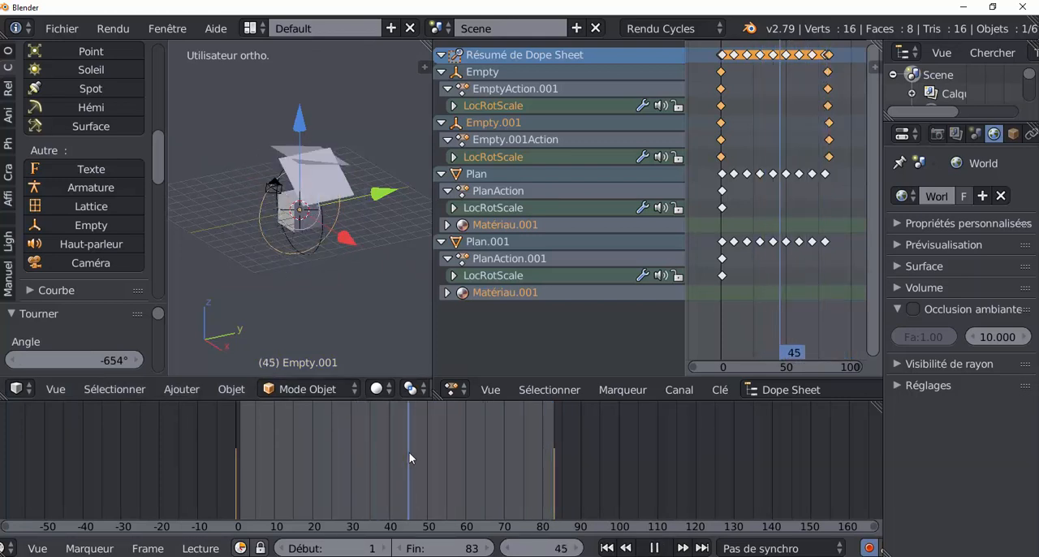
{"action": "key", "text": "alt+a"}
Switch the 3D view to rendered shading (Rendu) and widen it over the Dope Sheet
{"action": "left_click", "coordinate": [376, 389]}
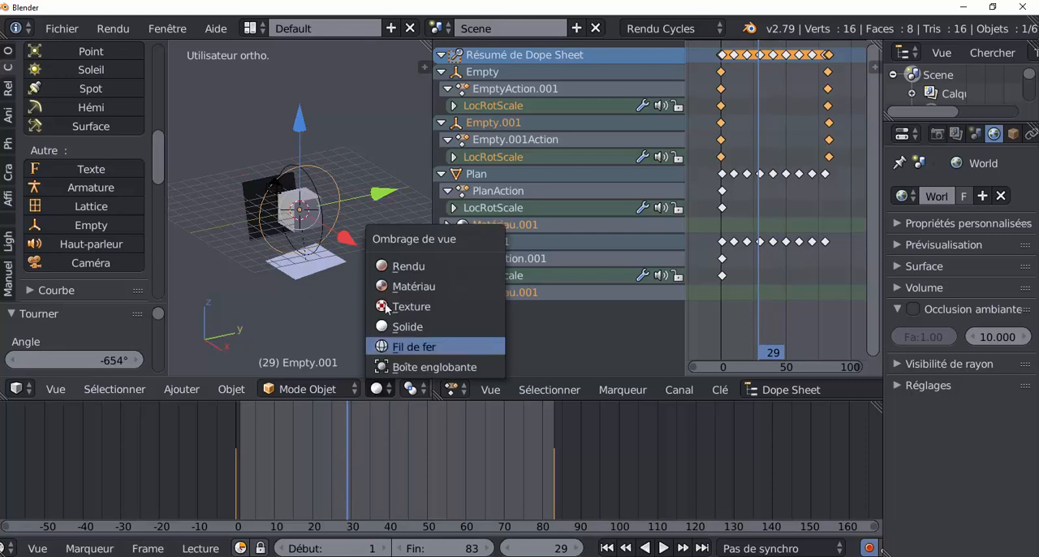
{"action": "left_click", "coordinate": [387, 266]}
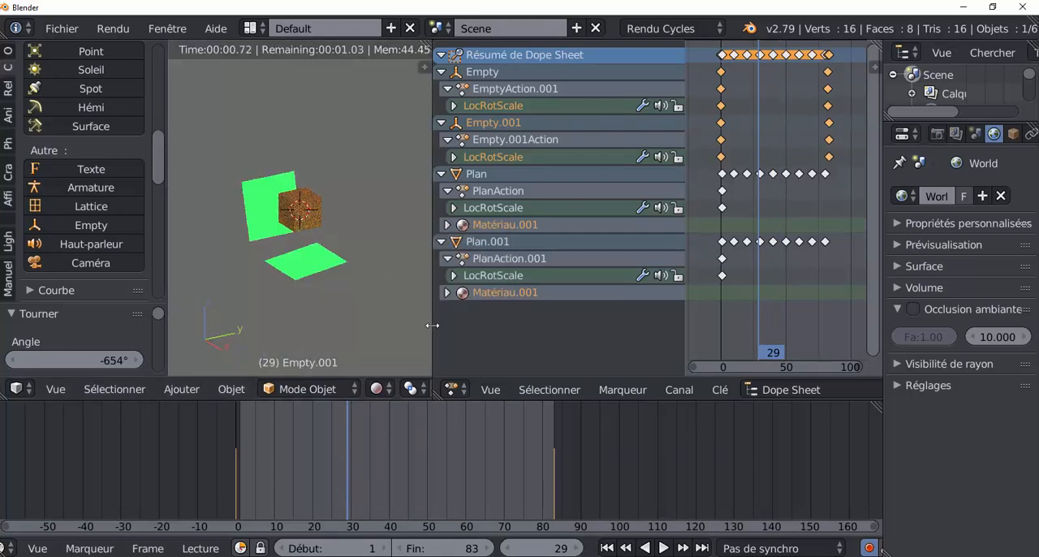
{"action": "left_click_drag", "start_coordinate": [432, 326], "coordinate": [602, 326]}
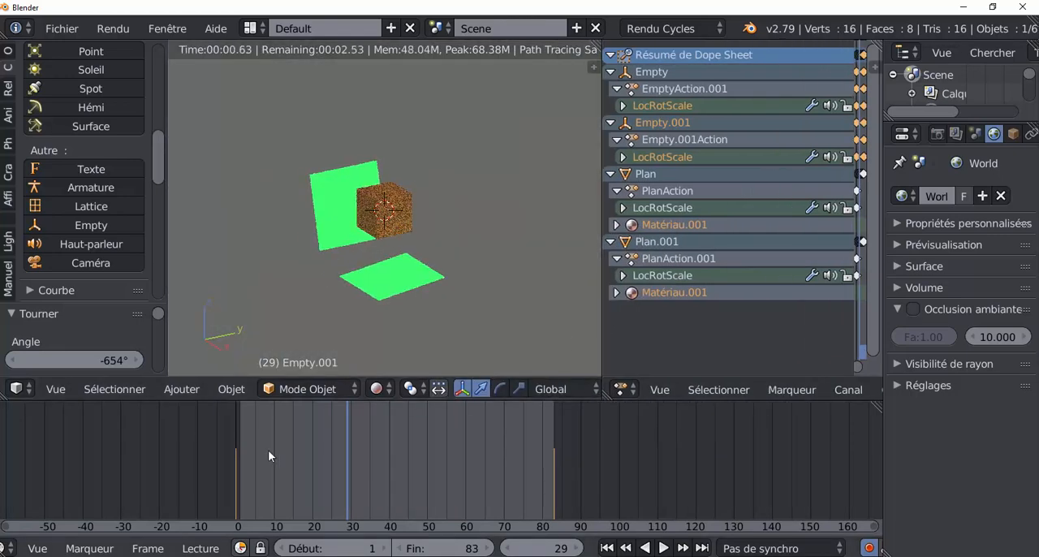
Scrub through the animation in the rendered view to examine how the moving planes' coloured light falls on the cube
{"action": "left_click_drag", "start_coordinate": [268, 450], "coordinate": [311, 450]}
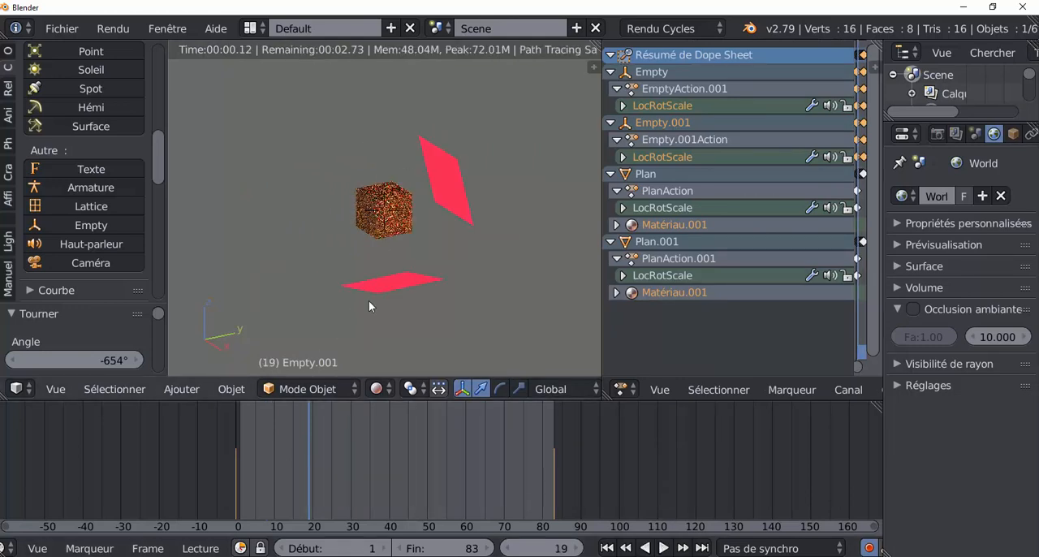
{"action": "middle_click_drag", "start_coordinate": [368, 300], "coordinate": [423, 305]}
{"action": "scroll", "coordinate": [415, 311], "scroll_direction": "up", "scroll_amount": 2}
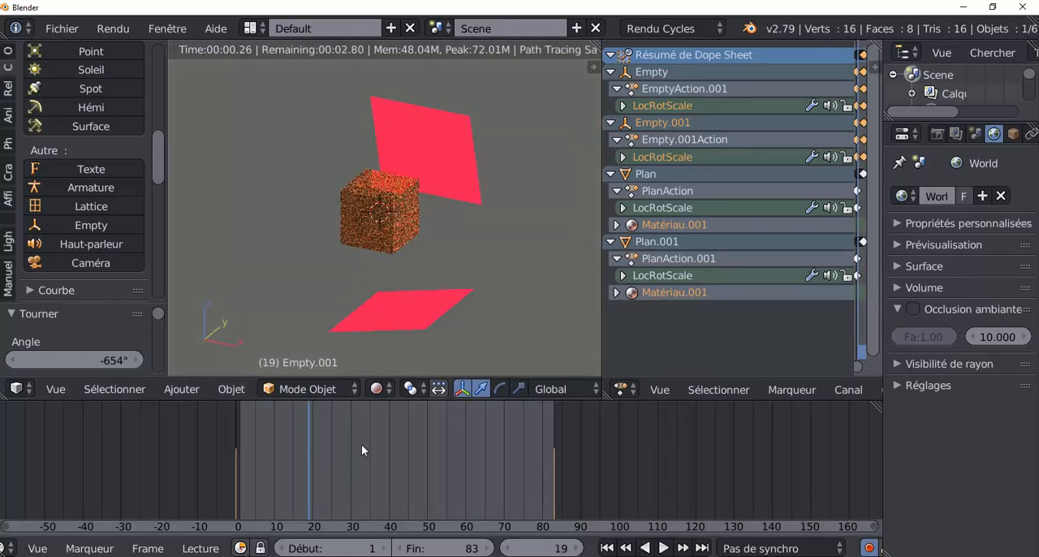
{"action": "left_click", "coordinate": [351, 452]}
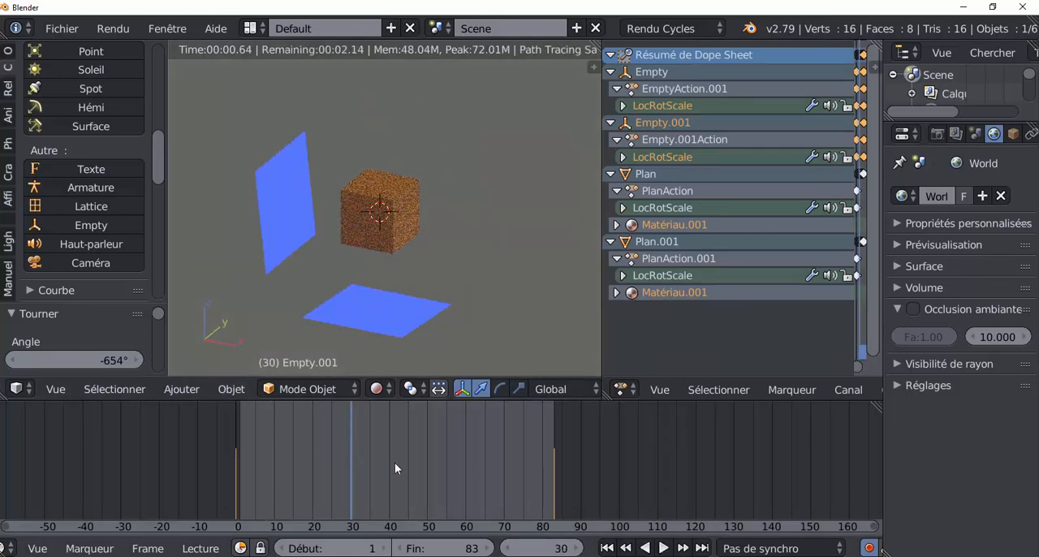
{"action": "left_click", "coordinate": [394, 461]}
{"action": "left_click", "coordinate": [452, 465]}
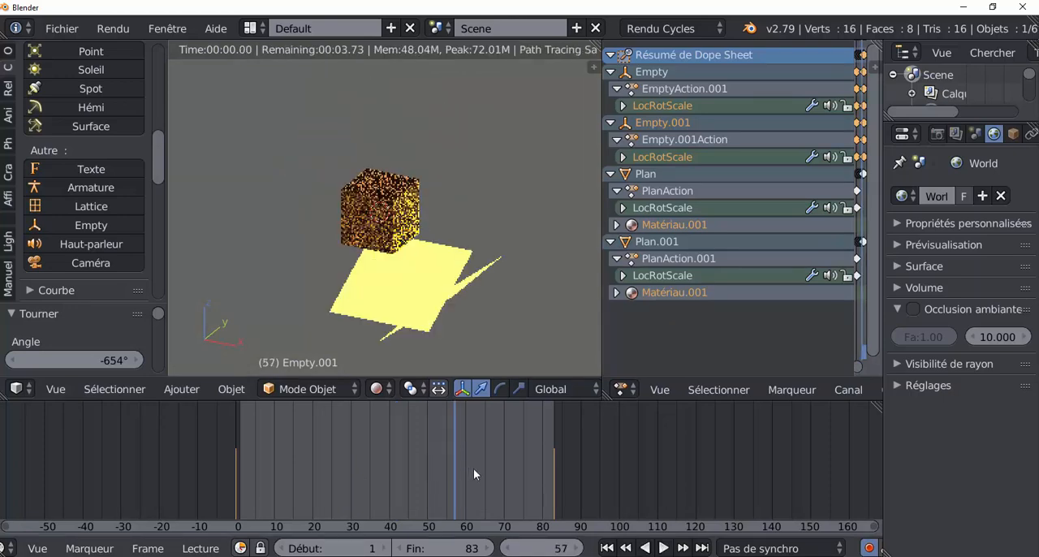
{"action": "left_click", "coordinate": [482, 470]}
{"action": "left_click", "coordinate": [512, 470]}
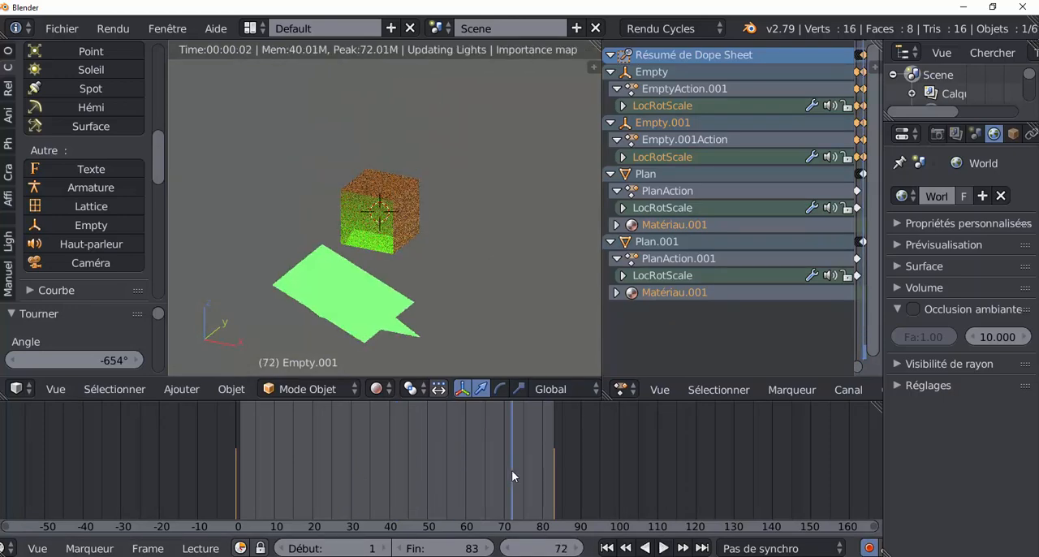
{"action": "left_click", "coordinate": [428, 474]}
{"action": "left_click", "coordinate": [388, 470]}
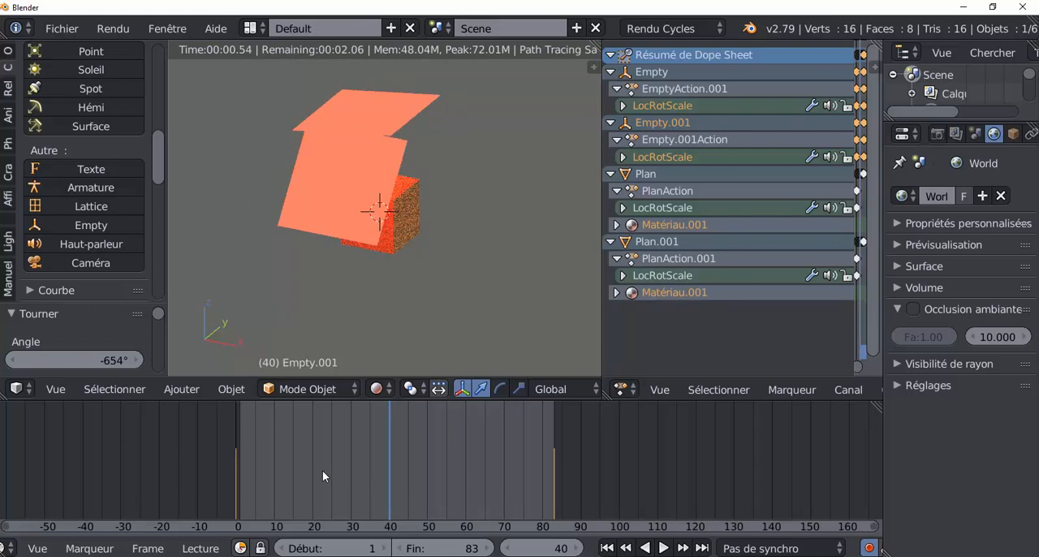
{"action": "middle_click_drag", "start_coordinate": [322, 470], "coordinate": [329, 446]}
{"action": "middle_click_drag", "start_coordinate": [344, 324], "coordinate": [459, 246]}
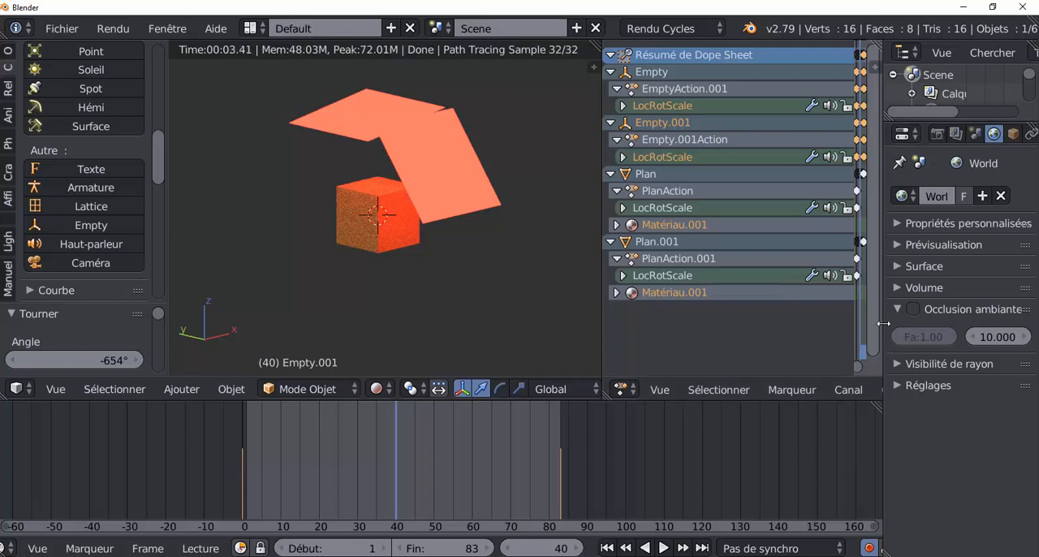
Disable camera ray visibility (Caméra) in the Cycles object settings for both emission planes, Plan.001 and Plan
{"action": "left_click_drag", "start_coordinate": [883, 327], "coordinate": [715, 324]}
{"action": "right_click", "coordinate": [451, 136]}
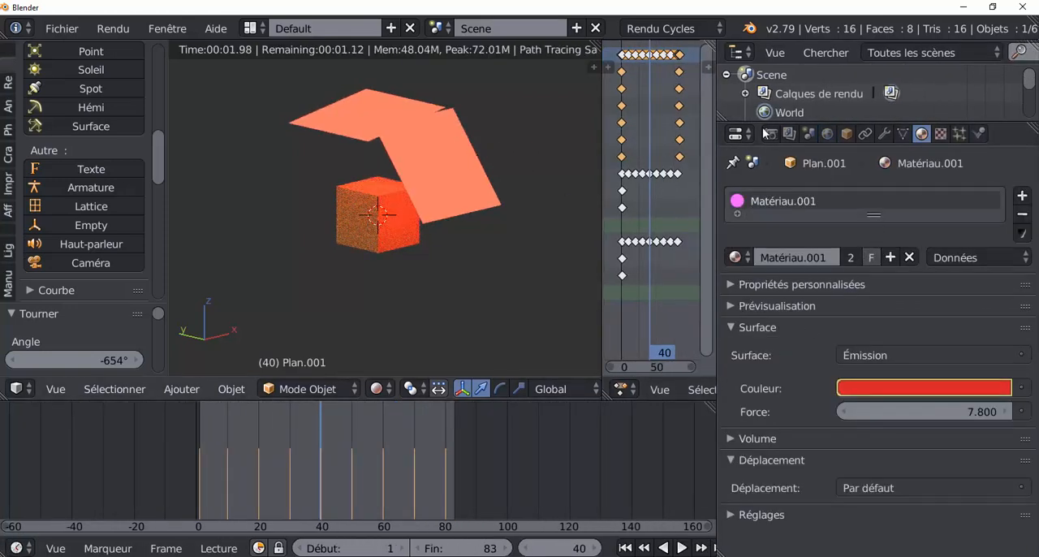
{"action": "left_click", "coordinate": [845, 133]}
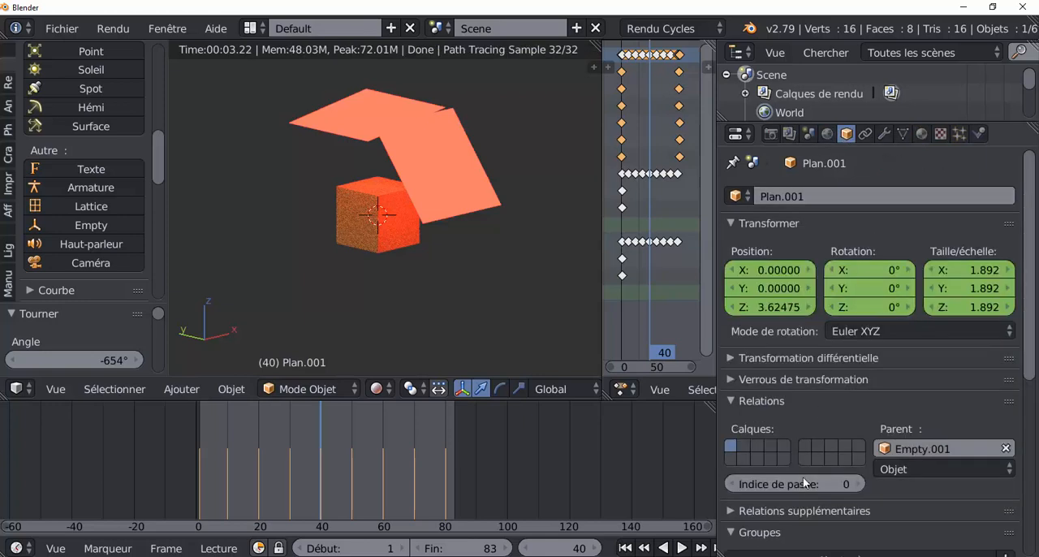
{"action": "scroll", "coordinate": [803, 477], "scroll_direction": "down", "scroll_amount": 3}
{"action": "scroll", "coordinate": [803, 477], "scroll_direction": "down", "scroll_amount": 6}
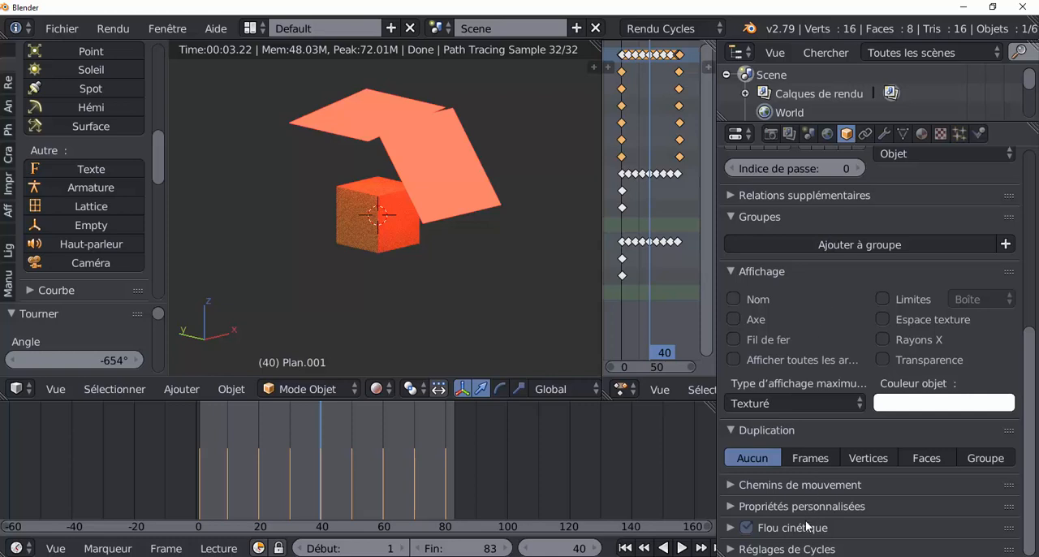
{"action": "left_click_drag", "start_coordinate": [1029, 326], "coordinate": [1034, 469]}
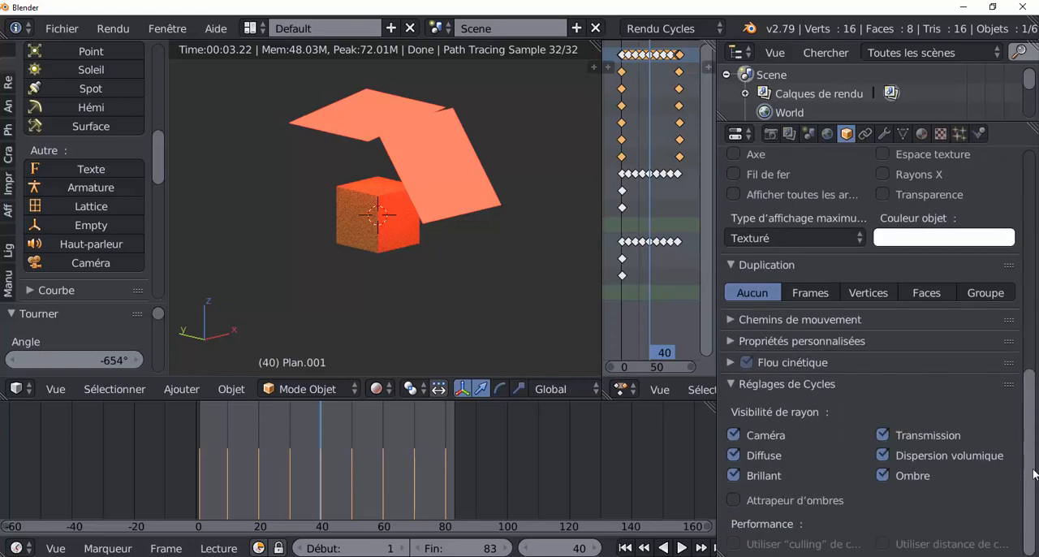
{"action": "left_click", "coordinate": [734, 435]}
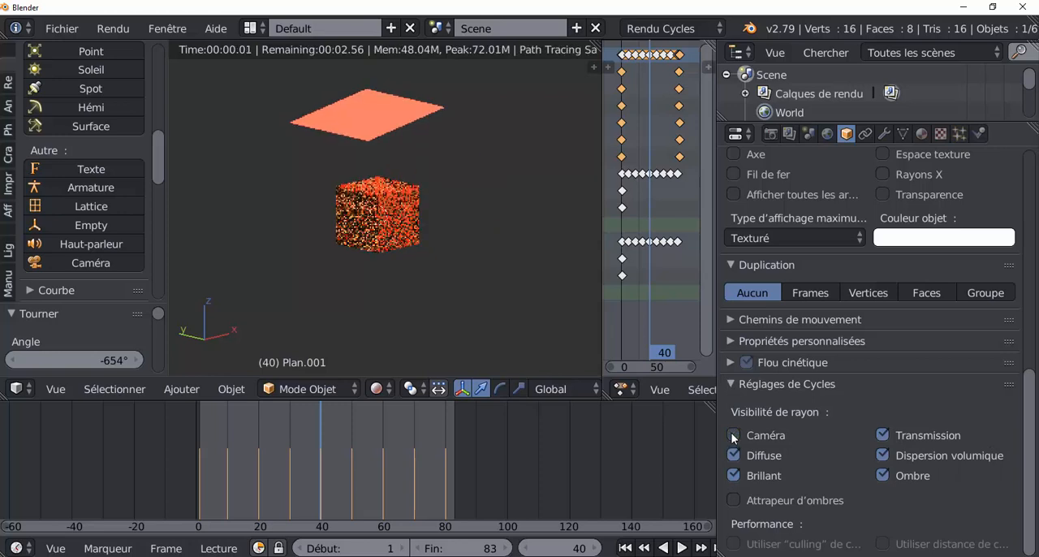
{"action": "right_click", "coordinate": [413, 116]}
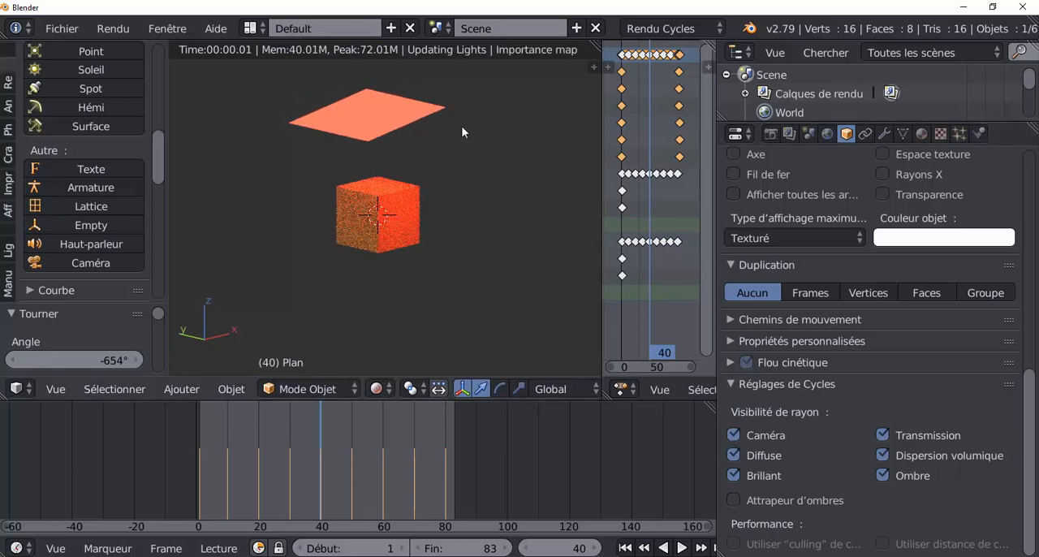
{"action": "left_click", "coordinate": [734, 435]}
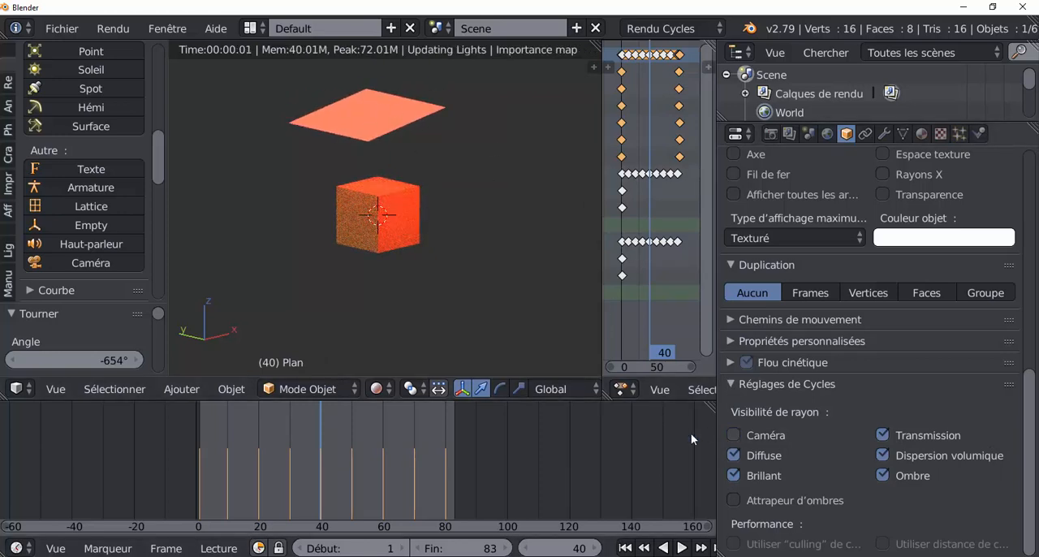
Examine the cube's changing coloured lighting at various frames between 10 and 78 with the emission planes hidden from the camera
{"action": "left_click", "coordinate": [350, 487]}
{"action": "left_click", "coordinate": [395, 482]}
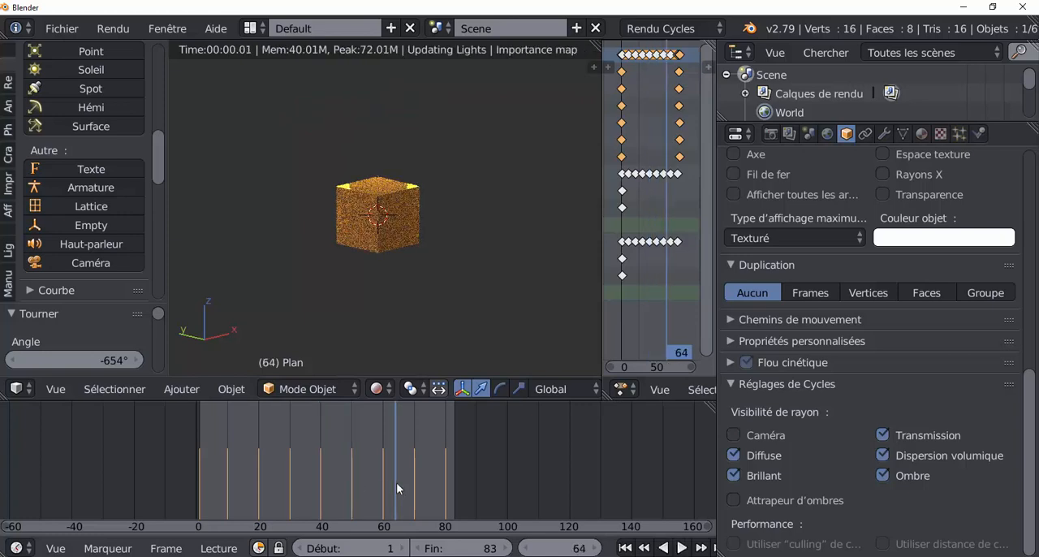
{"action": "left_click", "coordinate": [419, 479]}
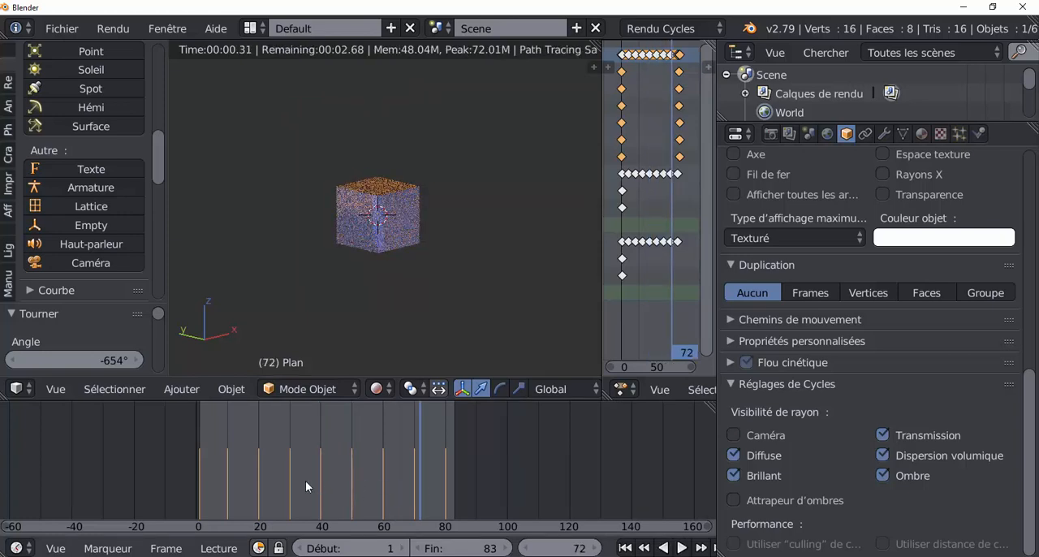
{"action": "left_click", "coordinate": [246, 478]}
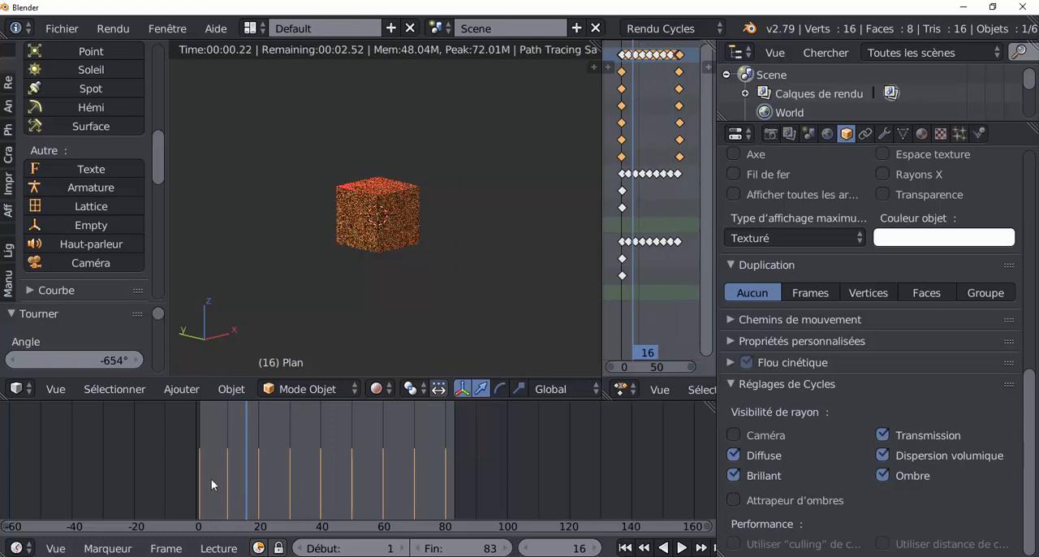
{"action": "left_click", "coordinate": [228, 478]}
{"action": "key", "text": "alt+a"}
{"action": "left_click", "coordinate": [267, 471]}
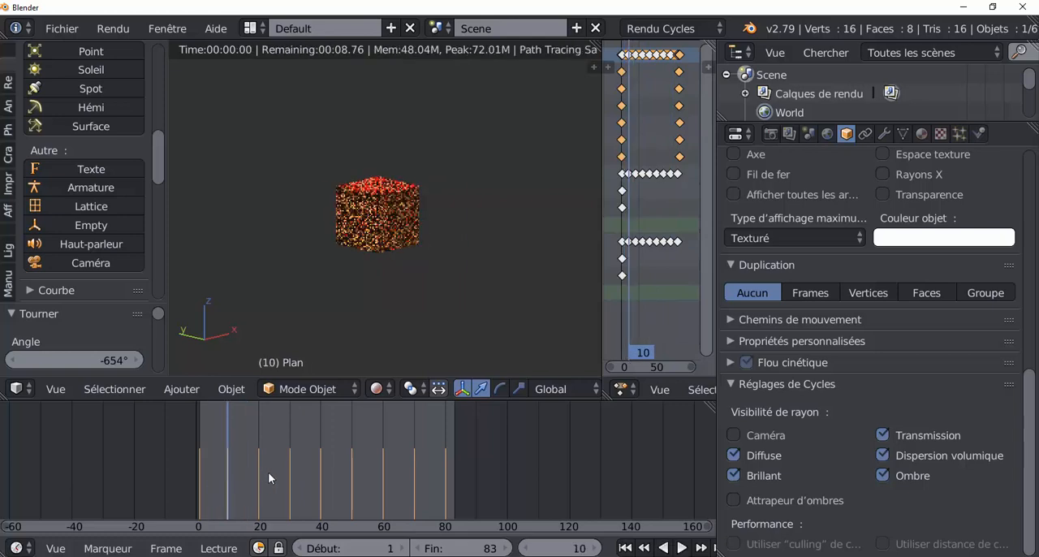
{"action": "key", "text": "alt+a"}
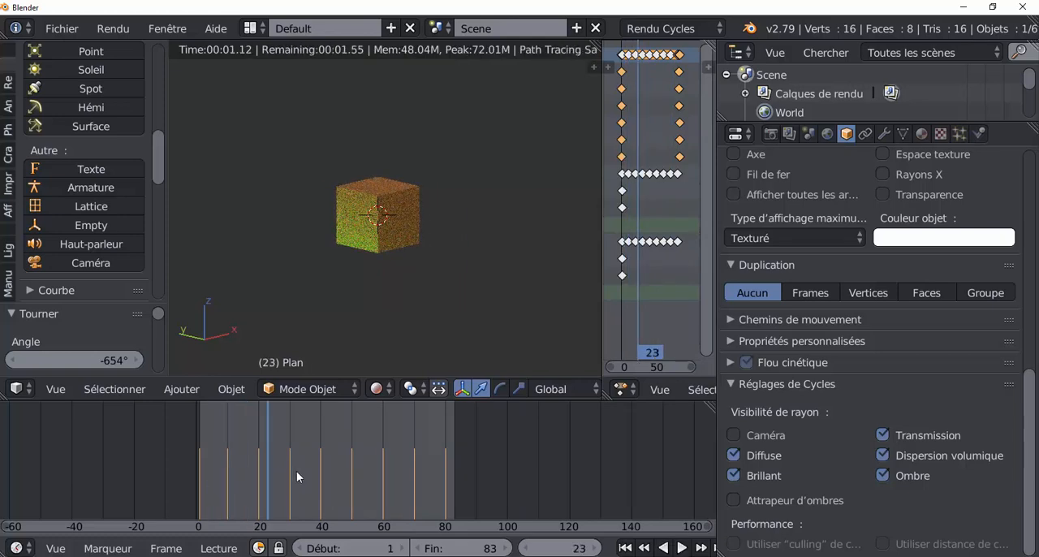
{"action": "left_click", "coordinate": [296, 470]}
{"action": "left_click", "coordinate": [320, 469]}
{"action": "left_click", "coordinate": [365, 465]}
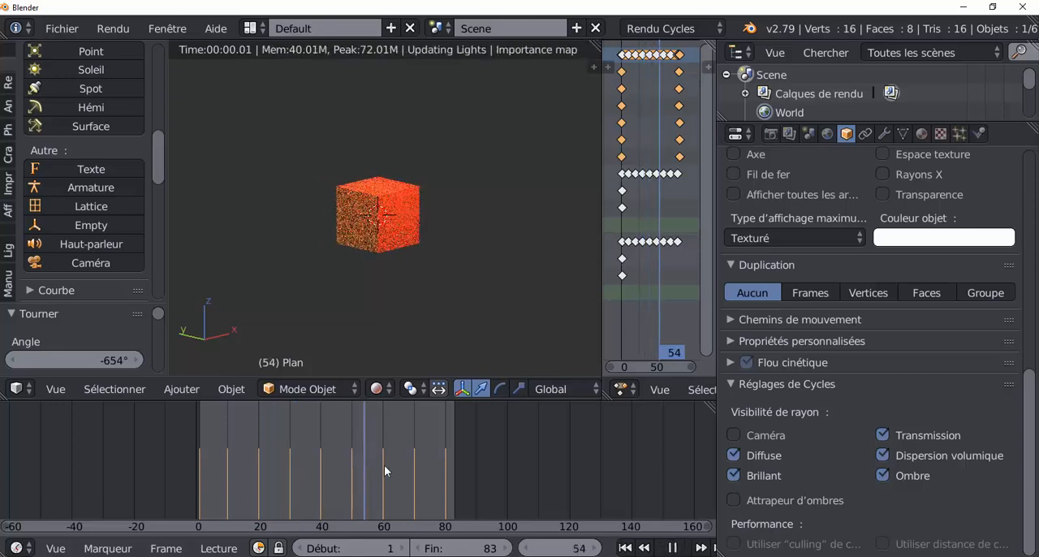
{"action": "left_click", "coordinate": [388, 466]}
{"action": "left_click", "coordinate": [414, 466]}
{"action": "left_click", "coordinate": [439, 466]}
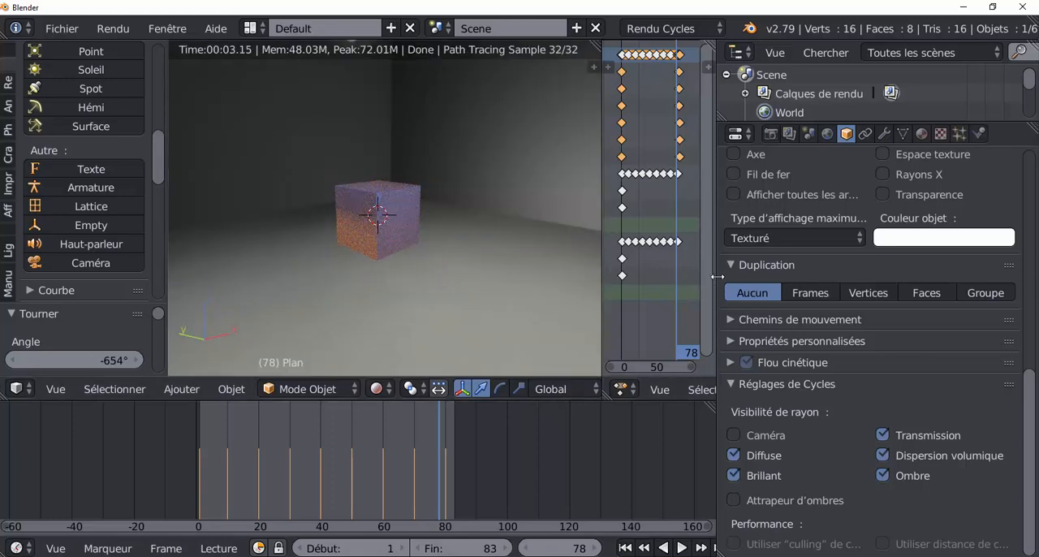
Scrub the animation to frame 51 and inspect the cube's lighting up close inside the room
{"action": "left_click_drag", "start_coordinate": [716, 283], "coordinate": [873, 265]}
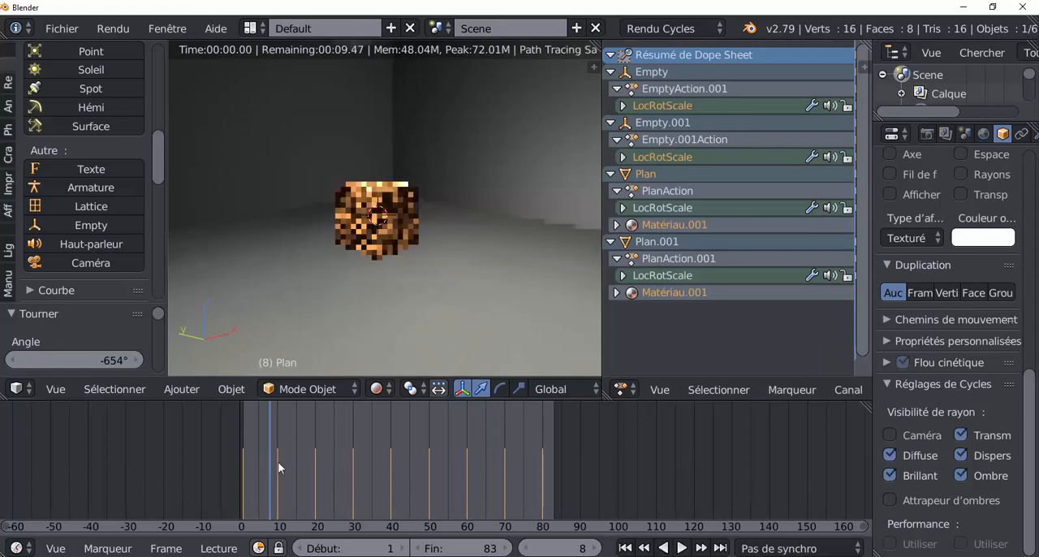
{"action": "left_click_drag", "start_coordinate": [293, 471], "coordinate": [432, 478]}
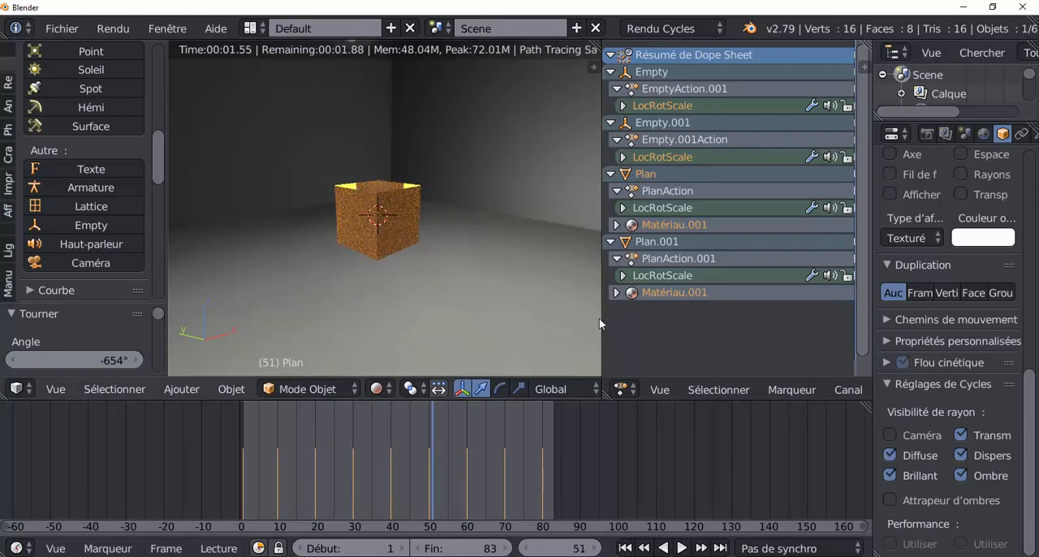
{"action": "middle_click_drag", "start_coordinate": [371, 229], "coordinate": [384, 261]}
{"action": "scroll", "coordinate": [365, 190], "scroll_direction": "up", "scroll_amount": 1}
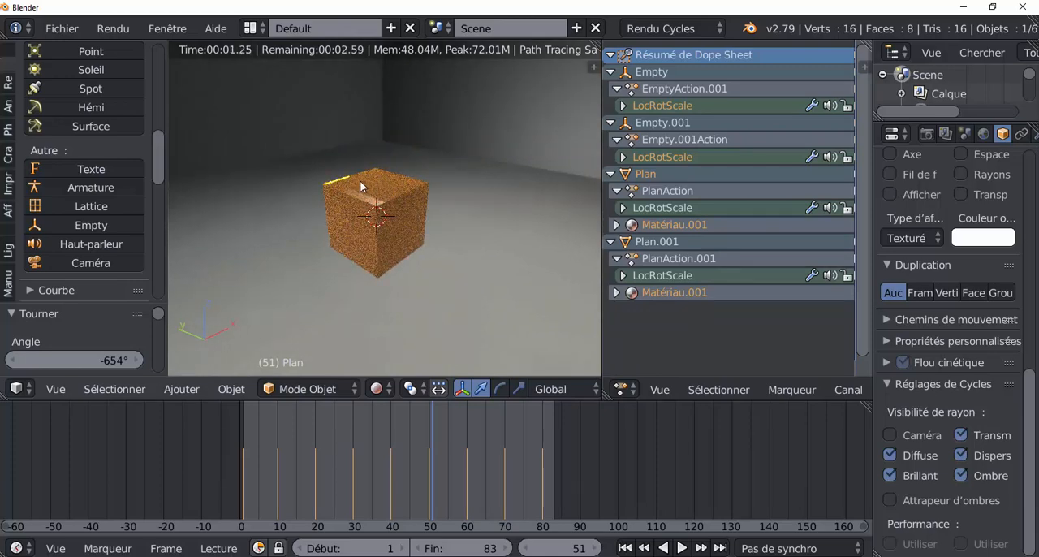
{"action": "scroll", "coordinate": [369, 193], "scroll_direction": "up", "scroll_amount": 1}
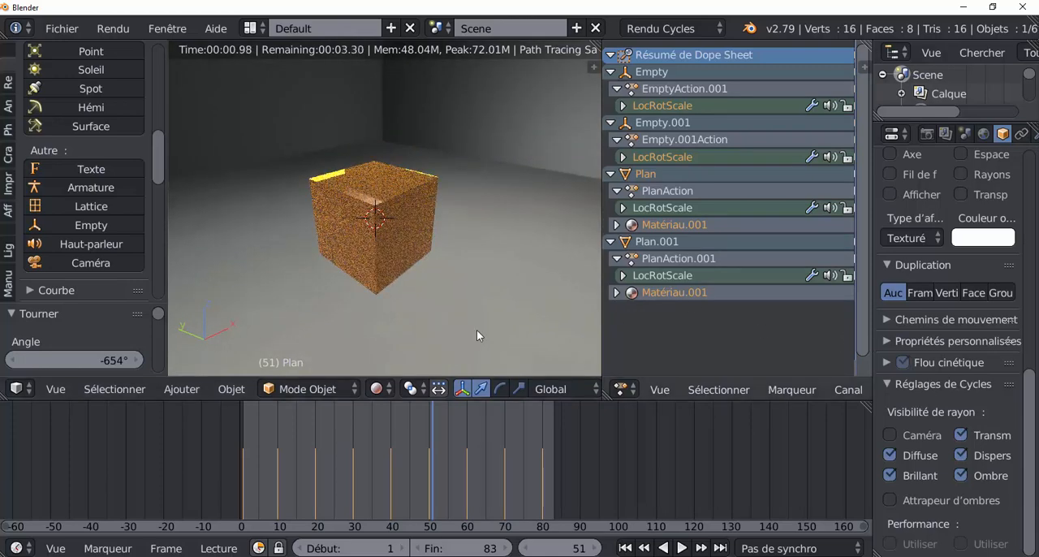
Select the cube and set its material's metallic (Métallique) and specular (Spéculaire) values to 0
{"action": "right_click", "coordinate": [359, 206]}
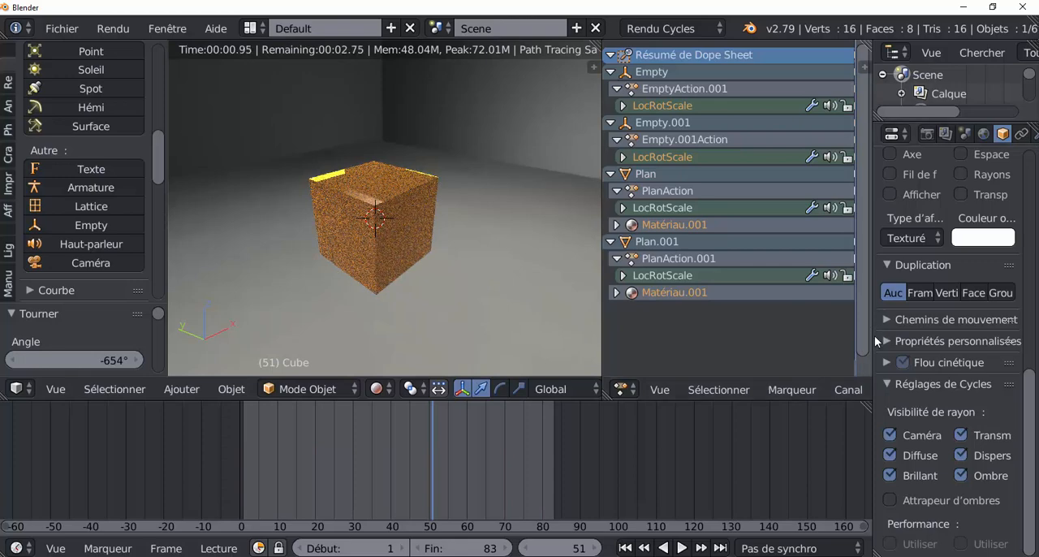
{"action": "left_click_drag", "start_coordinate": [870, 337], "coordinate": [725, 337]}
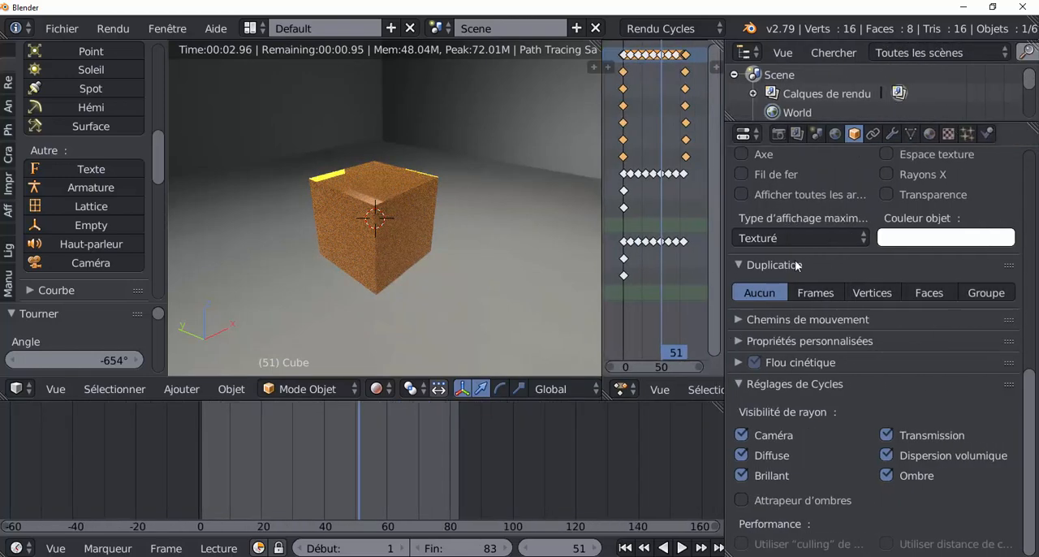
{"action": "left_click", "coordinate": [929, 134]}
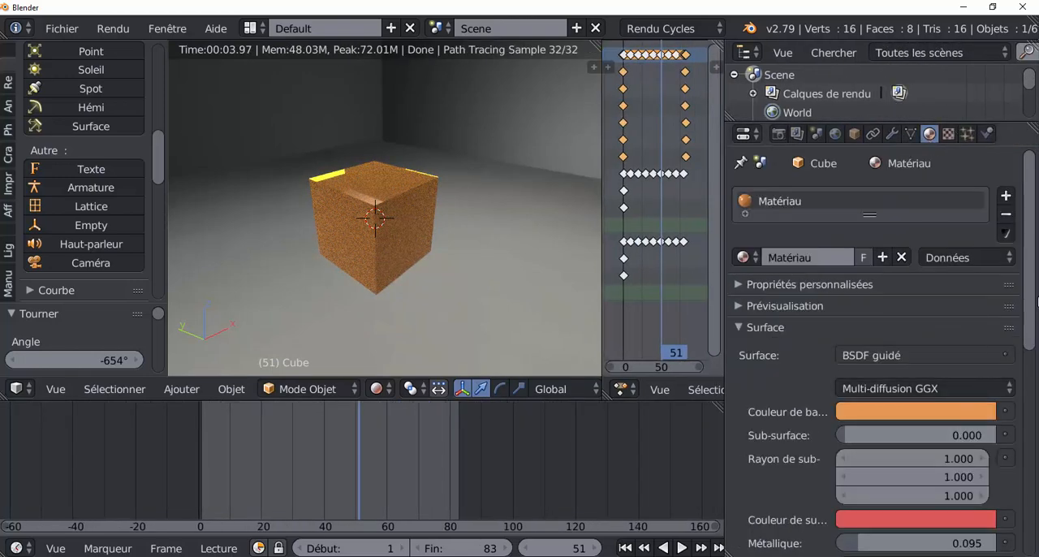
{"action": "scroll", "coordinate": [1026, 278], "scroll_direction": "down", "scroll_amount": 5}
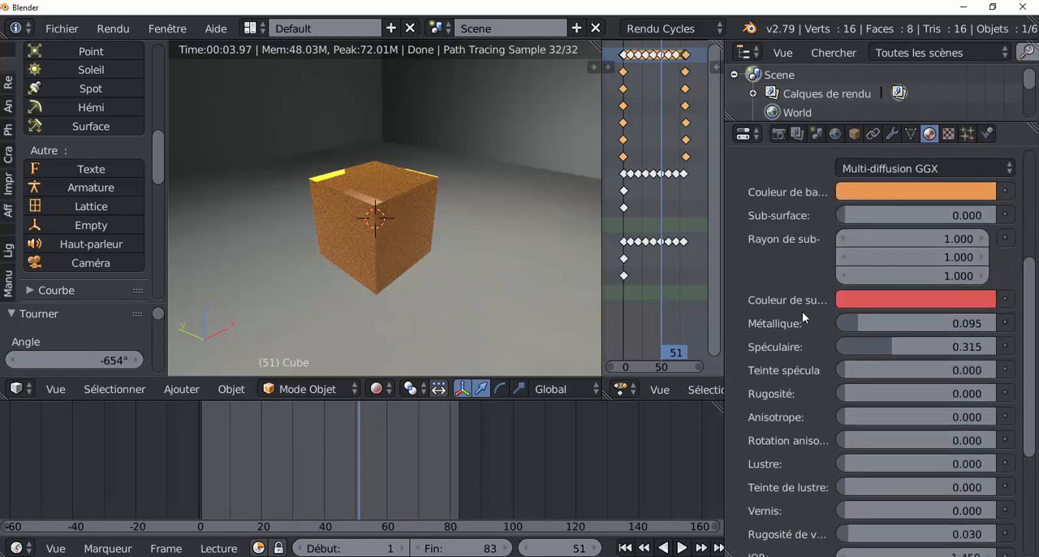
{"action": "left_click_drag", "start_coordinate": [842, 322], "coordinate": [823, 322]}
{"action": "left_click_drag", "start_coordinate": [869, 347], "coordinate": [838, 347]}
{"action": "scroll", "coordinate": [808, 412], "scroll_direction": "down", "scroll_amount": 4}
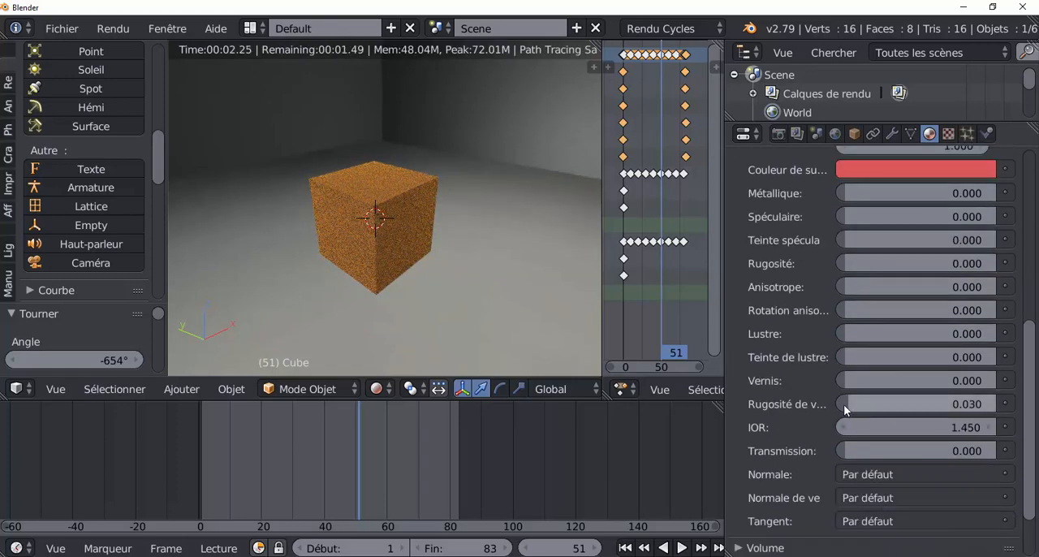
Set the cube material's clearcoat roughness (Rugosité de vernis) to 0 and its specular (Spéculaire) value to 0.060
{"action": "left_click_drag", "start_coordinate": [844, 403], "coordinate": [838, 403]}
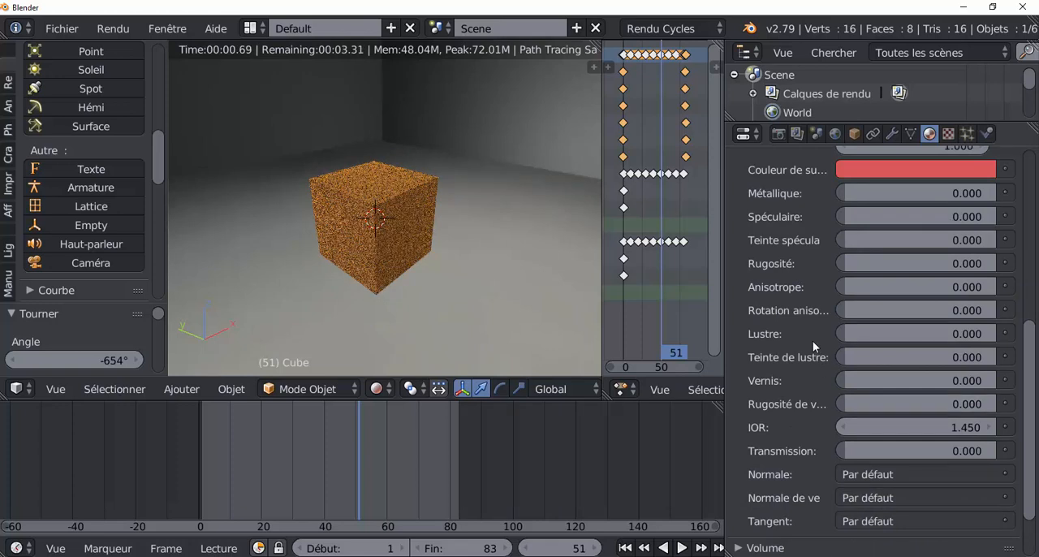
{"action": "left_click", "coordinate": [383, 447]}
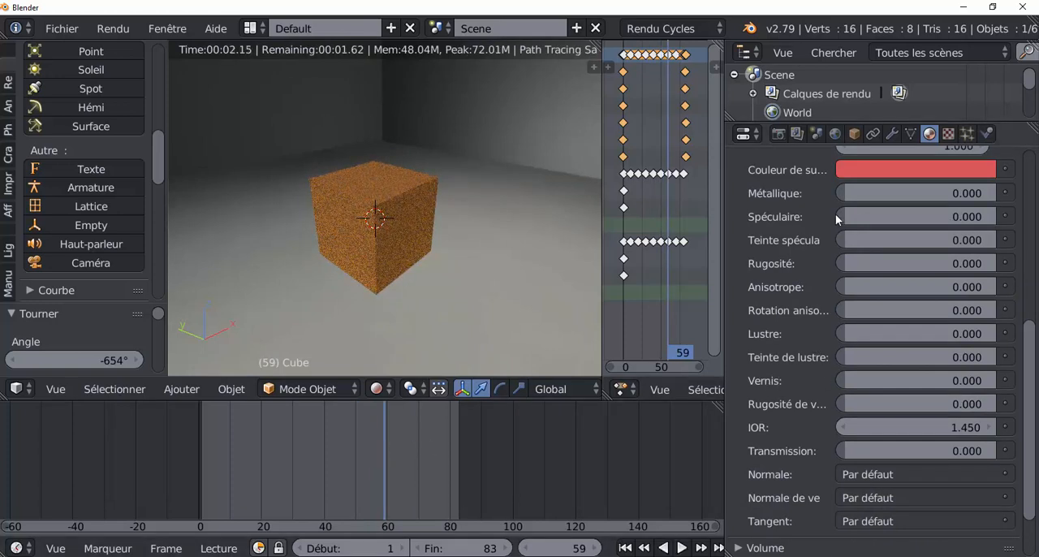
{"action": "left_click_drag", "start_coordinate": [844, 217], "coordinate": [854, 216]}
Examine the cube's coloured lighting at several animation frames between 18 and 73 in the rendered view
{"action": "left_click", "coordinate": [428, 448]}
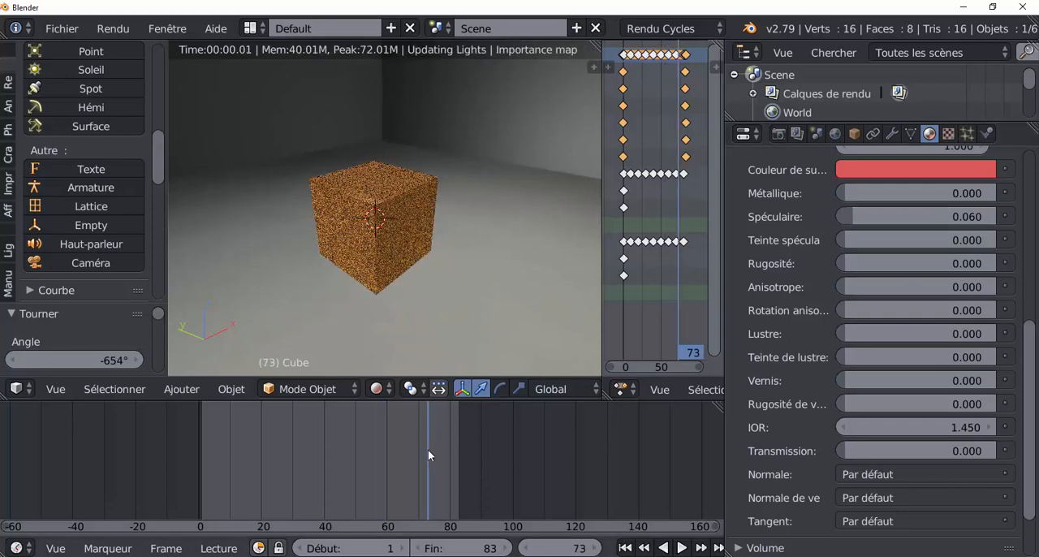
{"action": "left_click", "coordinate": [363, 451]}
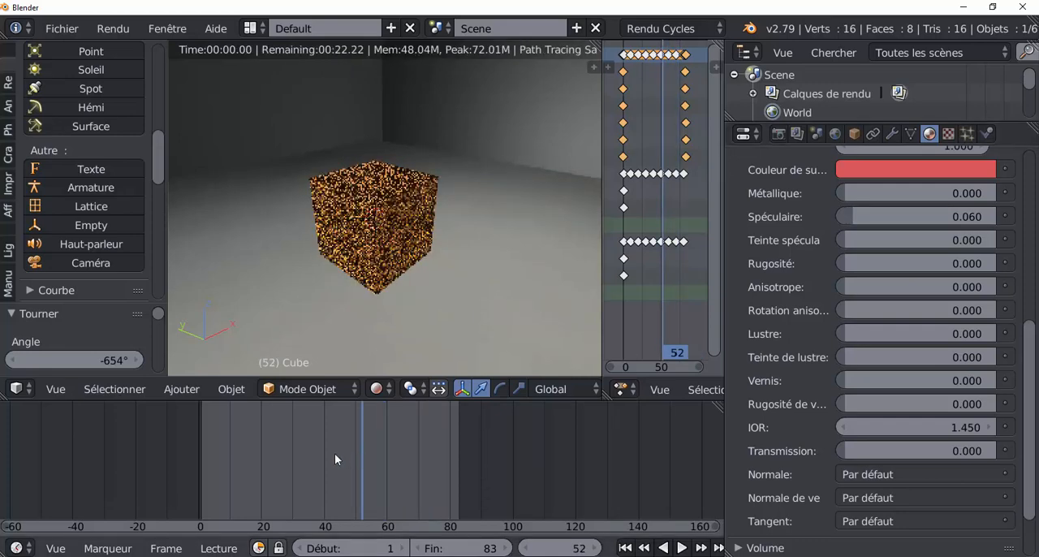
{"action": "left_click", "coordinate": [334, 460]}
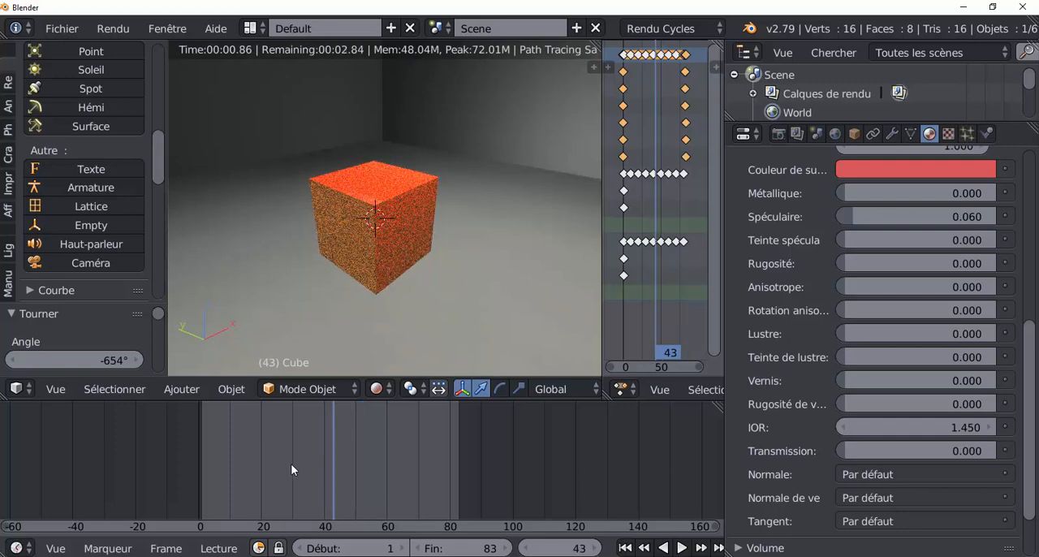
{"action": "left_click", "coordinate": [270, 464]}
{"action": "left_click", "coordinate": [257, 465]}
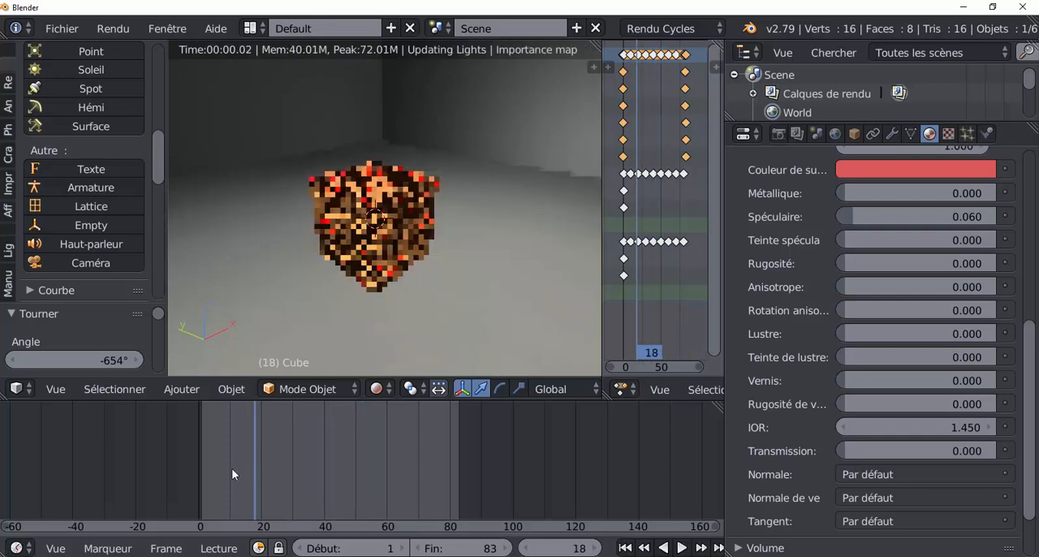
{"action": "key", "text": "shift+alt+a"}
{"action": "left_click_drag", "start_coordinate": [207, 470], "coordinate": [371, 465]}
{"action": "left_click", "coordinate": [401, 465]}
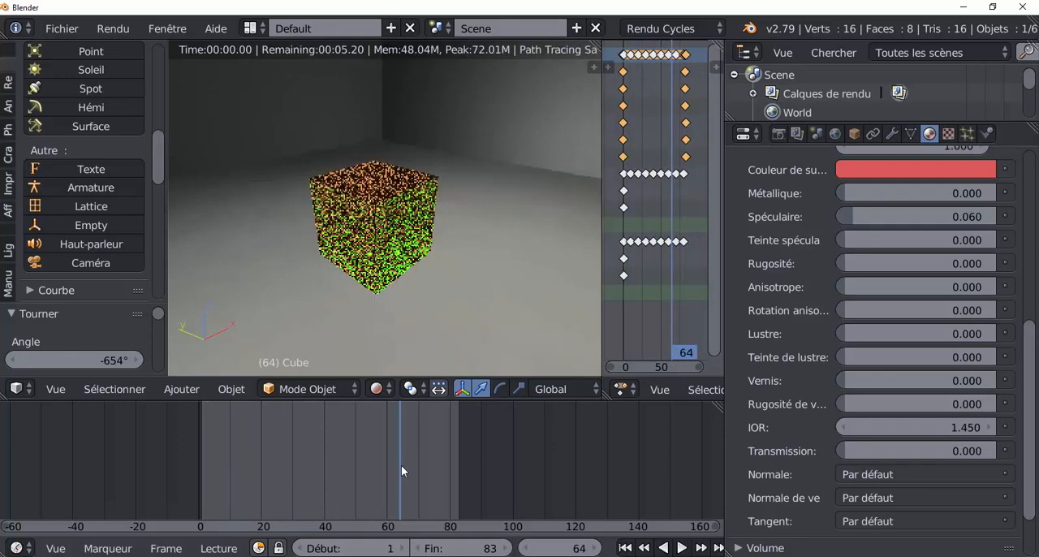
Inspect the lit cube from several angles inside the room at frames 64 and 57
{"action": "middle_click_drag", "start_coordinate": [455, 327], "coordinate": [495, 308]}
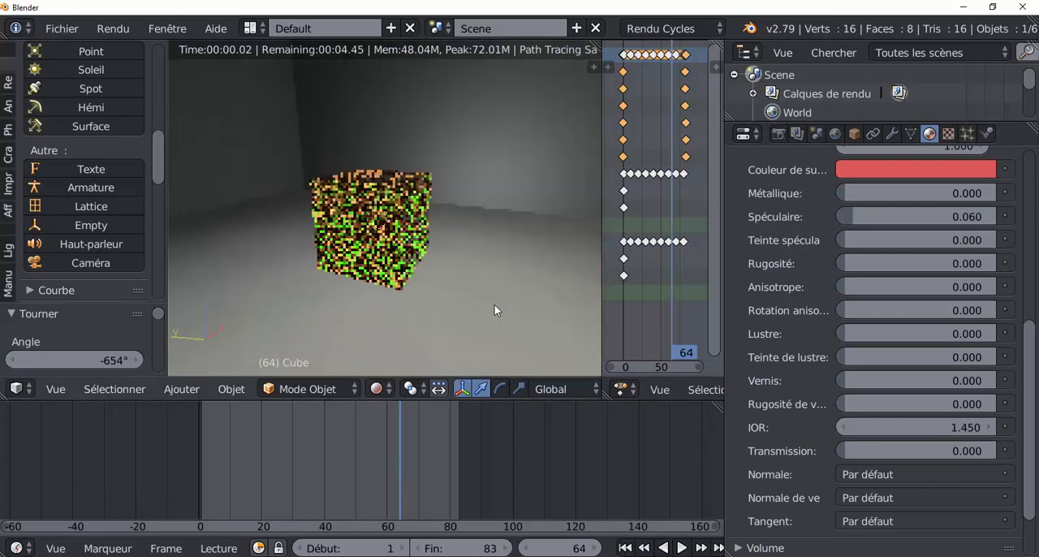
{"action": "mouse_move", "coordinate": [401, 298]}
{"action": "middle_mouse_down"}
{"action": "mouse_move", "coordinate": [443, 321]}
{"action": "mouse_move", "coordinate": [534, 307]}
{"action": "mouse_move", "coordinate": [557, 258]}
{"action": "mouse_move", "coordinate": [567, 258]}
{"action": "middle_mouse_up"}
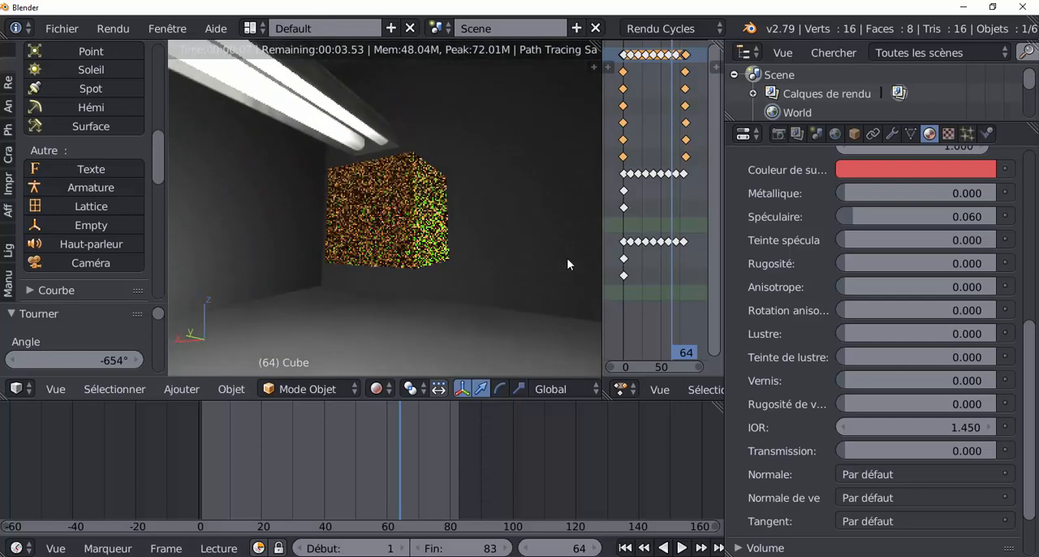
{"action": "left_click_drag", "start_coordinate": [434, 442], "coordinate": [379, 465]}
{"action": "middle_click_drag", "start_coordinate": [477, 289], "coordinate": [386, 338]}
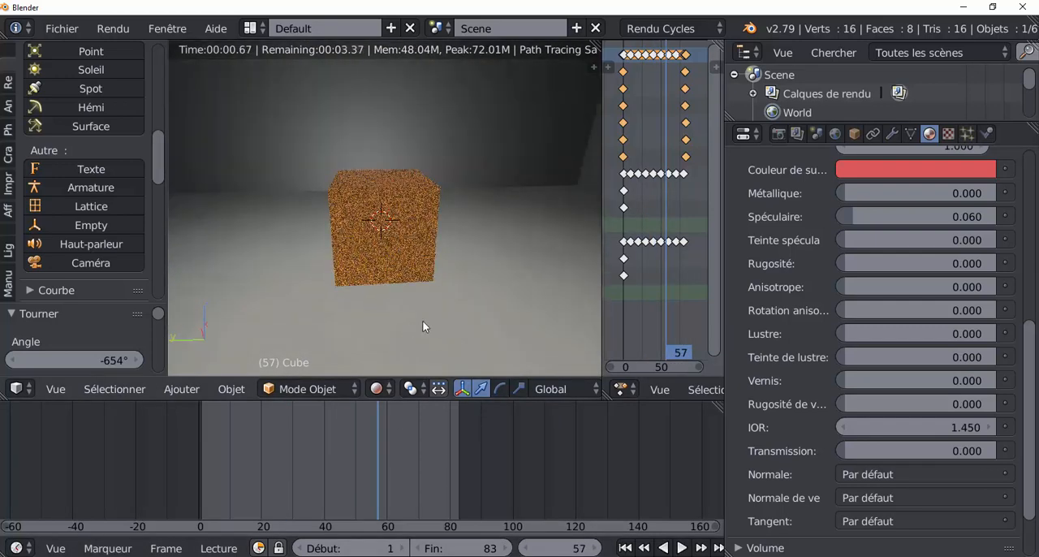
Review the parenting by selecting Empty.001, Empty and the cube in turn, and leave only the cube selected
{"action": "left_click_drag", "start_coordinate": [1029, 393], "coordinate": [1033, 326]}
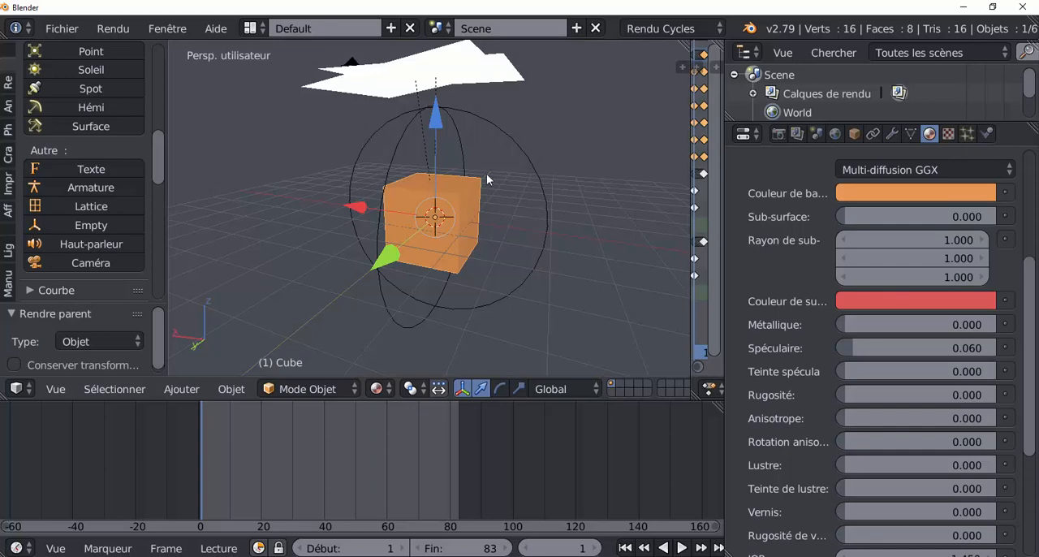
{"action": "mouse_move", "coordinate": [497, 281]}
{"action": "middle_mouse_down"}
{"action": "mouse_move", "coordinate": [460, 281]}
{"action": "mouse_move", "coordinate": [555, 270]}
{"action": "mouse_move", "coordinate": [488, 278]}
{"action": "middle_mouse_up"}
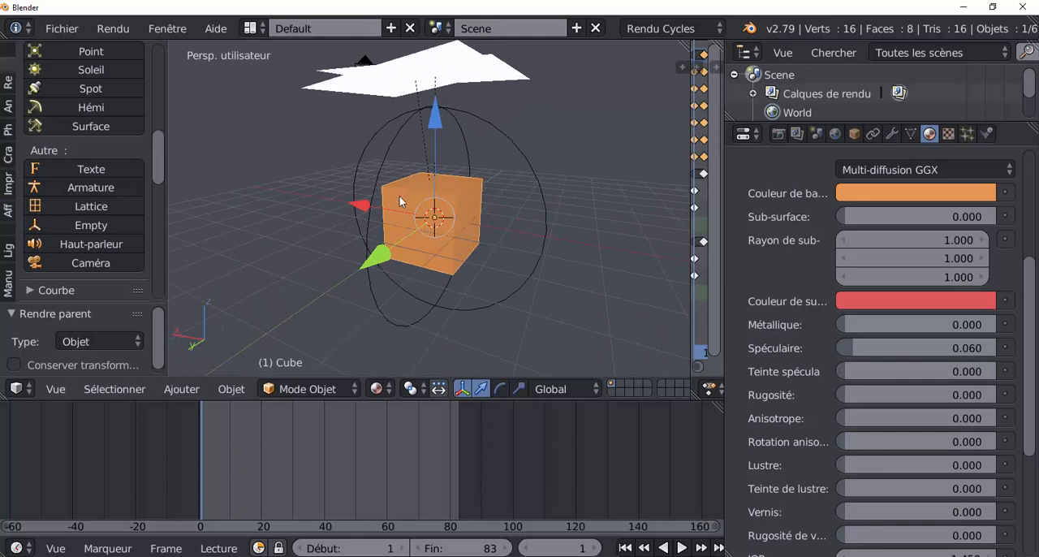
{"action": "right_click", "coordinate": [384, 169]}
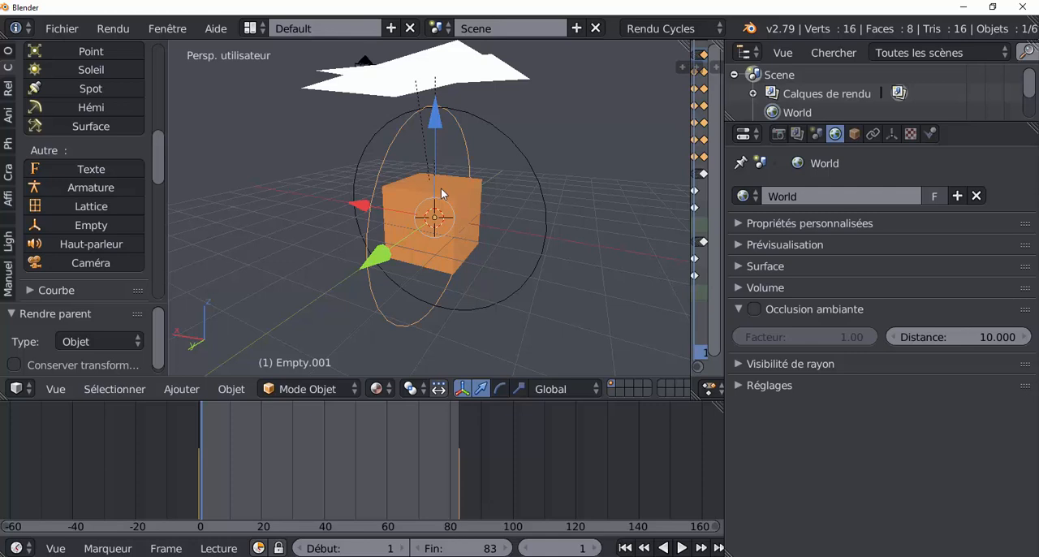
{"action": "right_click", "coordinate": [528, 170]}
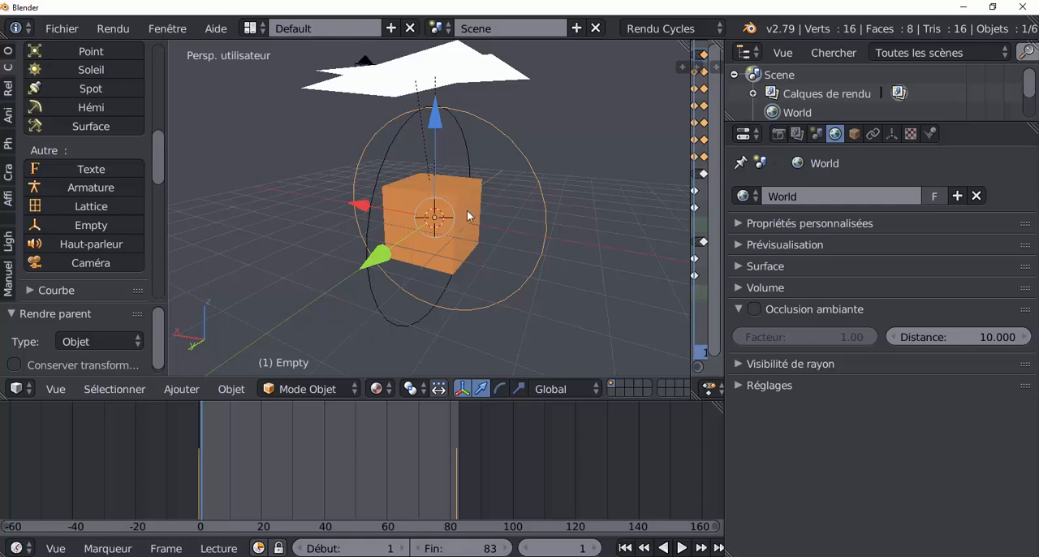
{"action": "right_click", "coordinate": [467, 215]}
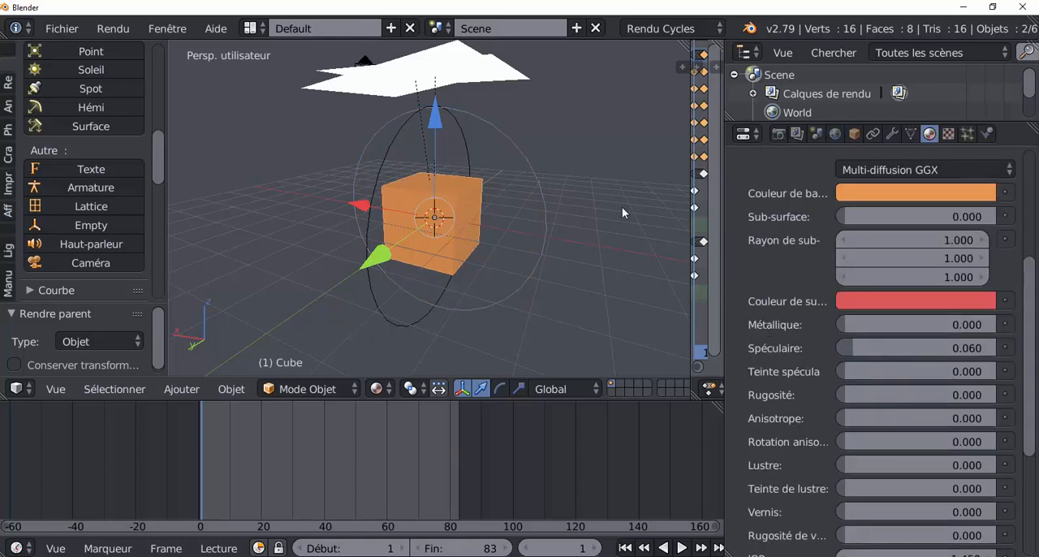
{"action": "right_click", "coordinate": [468, 235]}
{"action": "right_click", "coordinate": [462, 234]}
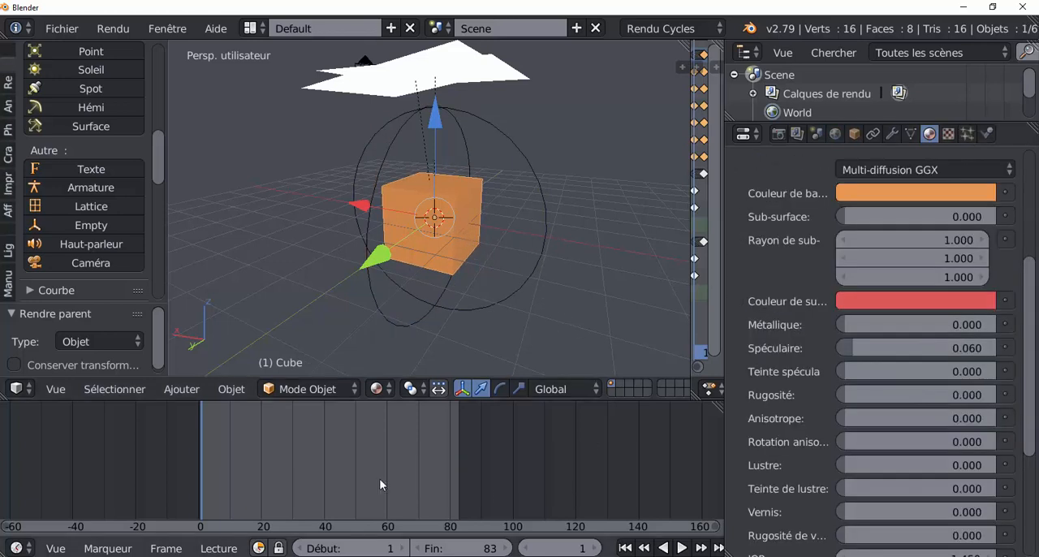
Keyframe the cube at frame 1 and rotate it about -371° around global Z at frame 83 with automatic keyframing
{"action": "left_click", "coordinate": [435, 119]}
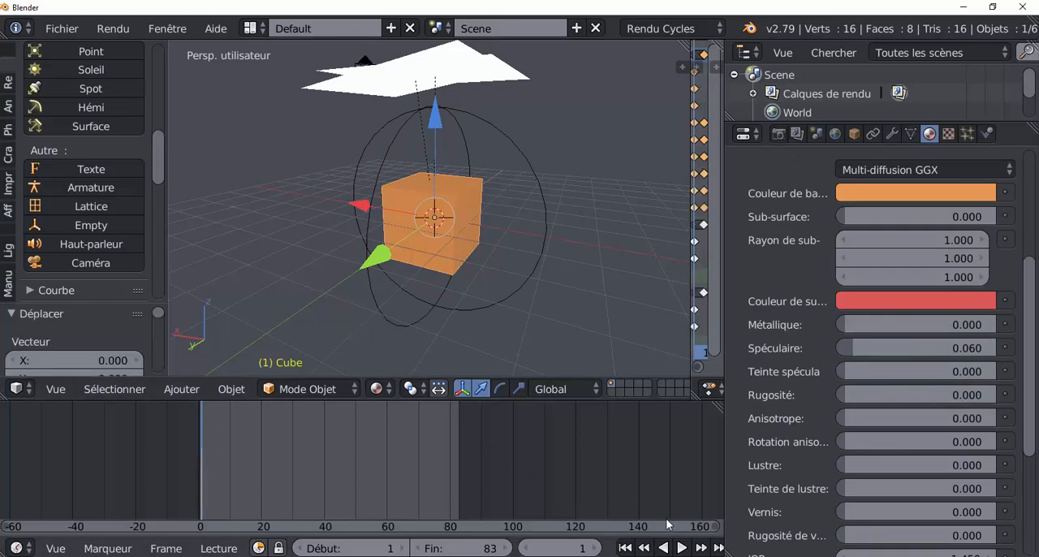
{"action": "scroll", "coordinate": [667, 549], "scroll_direction": "right", "scroll_amount": 10}
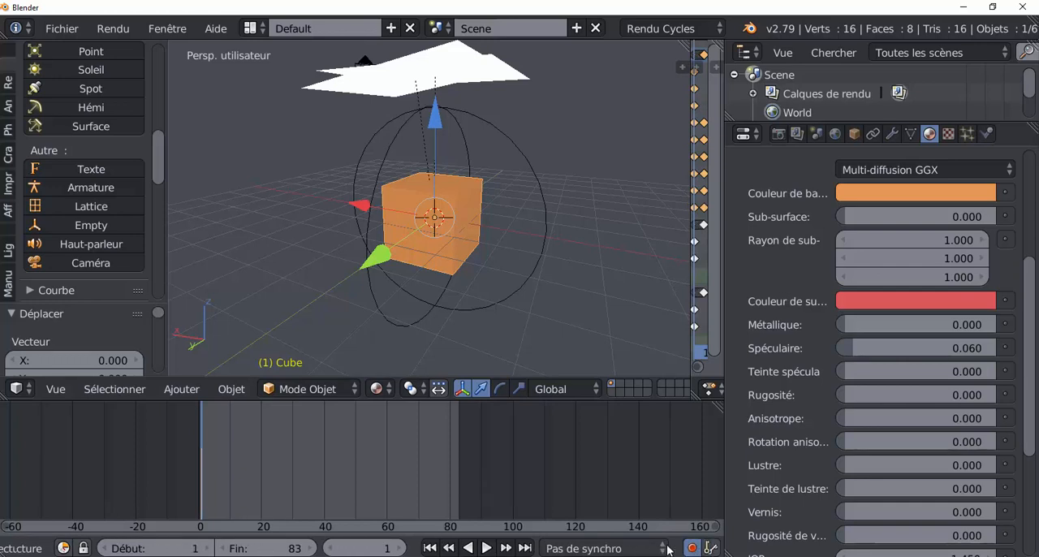
{"action": "left_click", "coordinate": [460, 464]}
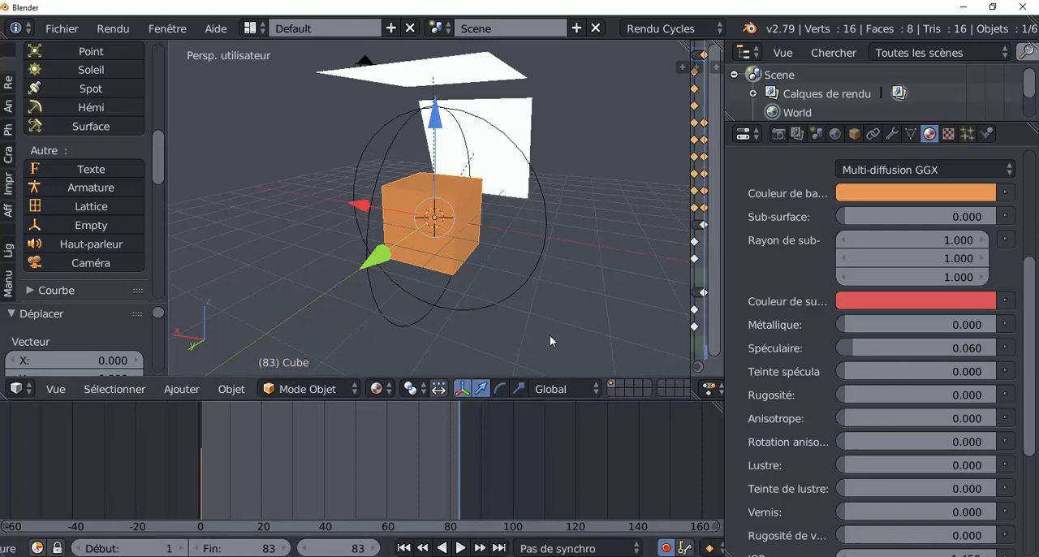
{"action": "key", "text": "r"}
{"action": "key", "text": "z"}
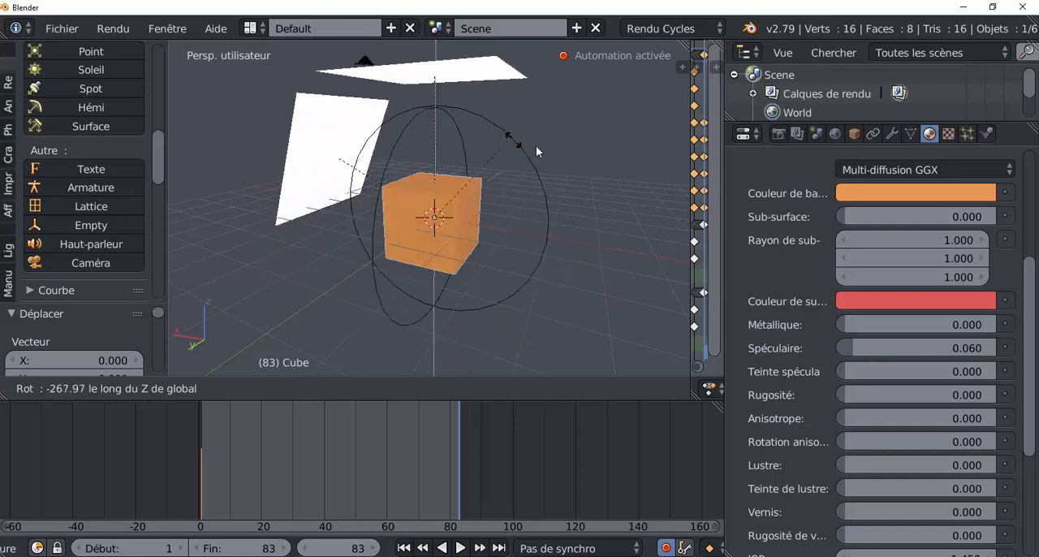
{"action": "left_click", "coordinate": [517, 350]}
Play the animation from frame 0 with automatic keyframing off, widen the 3D viewport, and stop playback
{"action": "left_click_drag", "start_coordinate": [460, 492], "coordinate": [157, 483]}
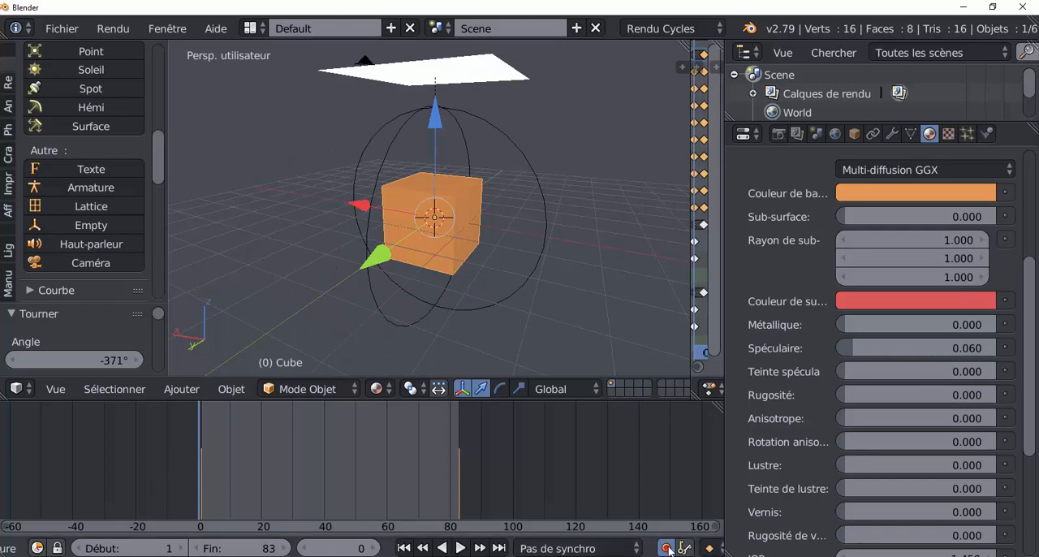
{"action": "left_click", "coordinate": [460, 549]}
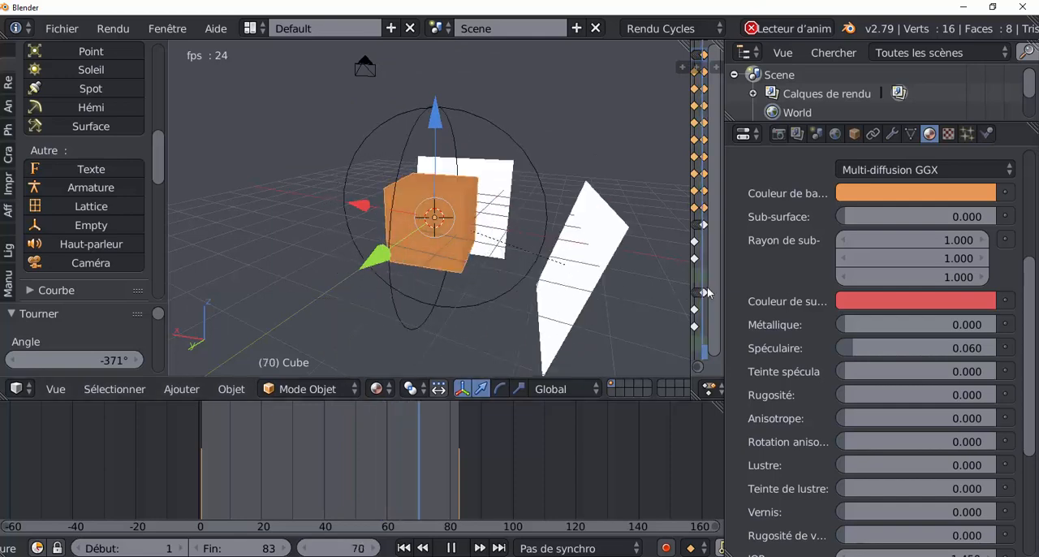
{"action": "left_click_drag", "start_coordinate": [723, 282], "coordinate": [835, 274]}
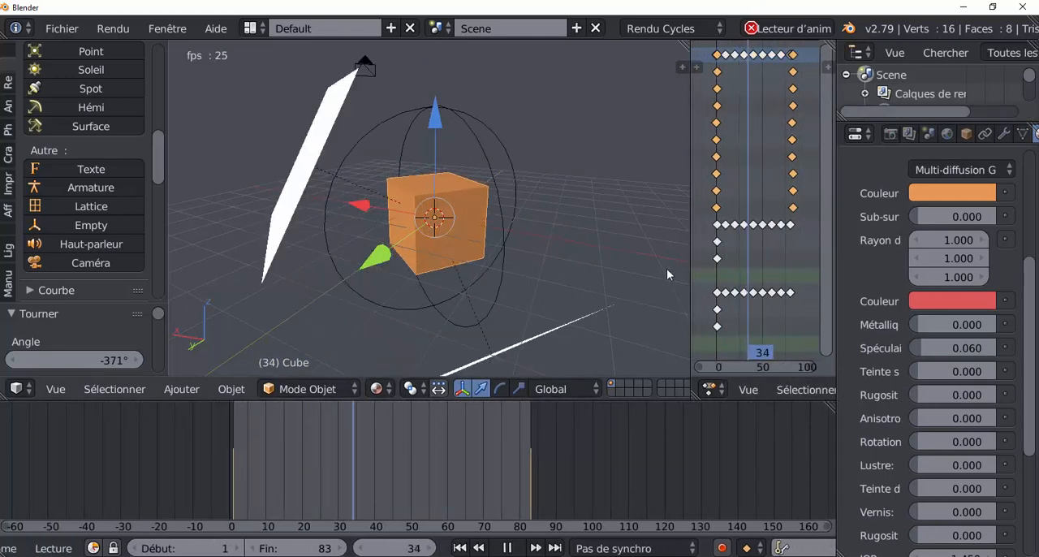
{"action": "left_click_drag", "start_coordinate": [691, 262], "coordinate": [784, 244]}
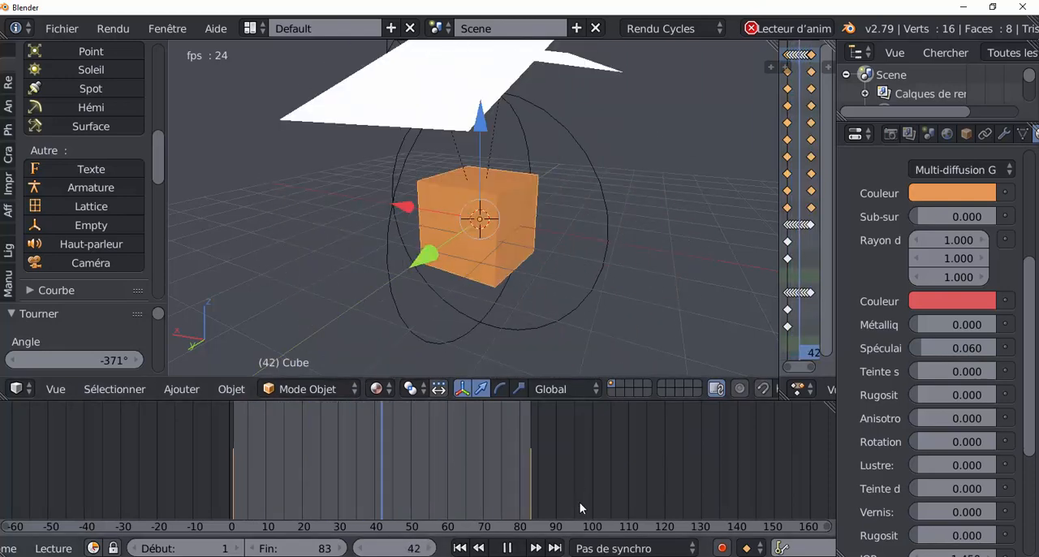
{"action": "left_click", "coordinate": [507, 548]}
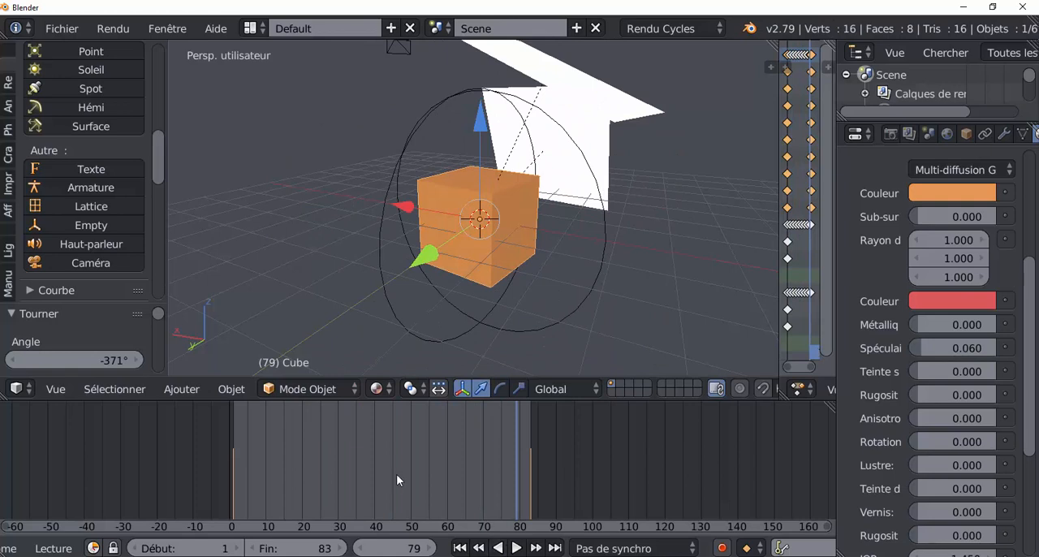
Move the animation to frame 13 and switch the viewport shading to rendered (Rendu)
{"action": "left_click", "coordinate": [376, 388]}
{"action": "left_click_drag", "start_coordinate": [296, 444], "coordinate": [277, 442]}
{"action": "left_click", "coordinate": [376, 388]}
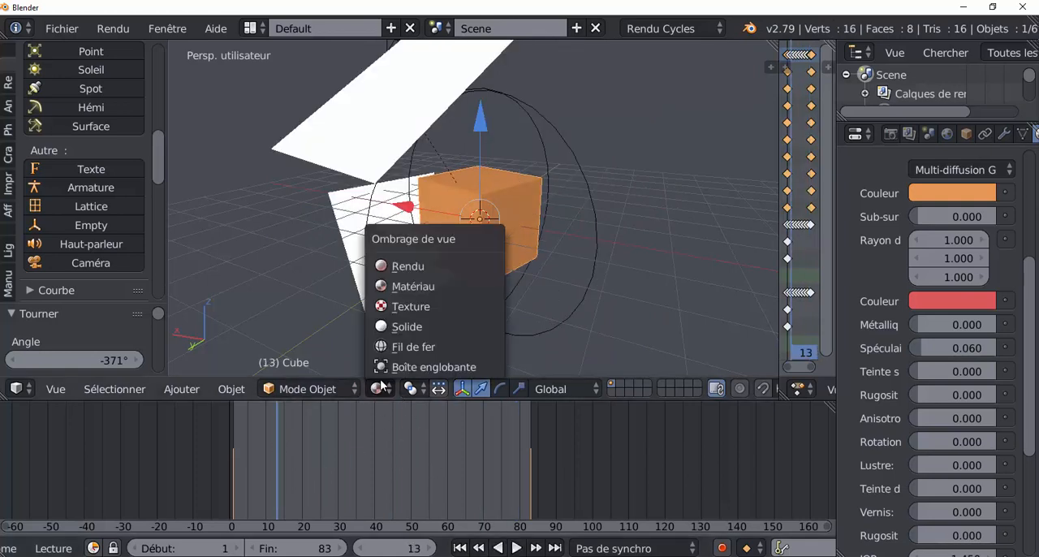
{"action": "left_click", "coordinate": [406, 267]}
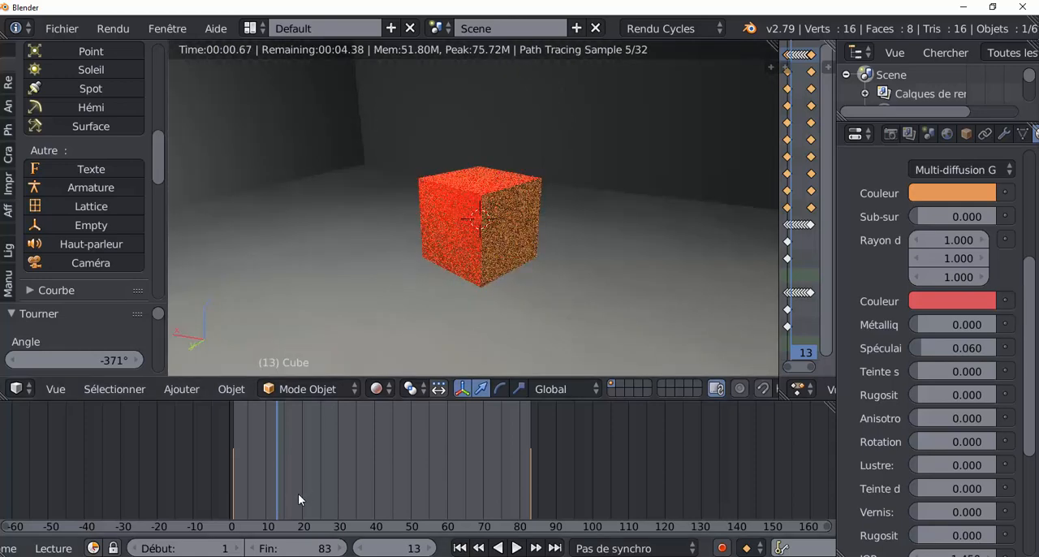
Examine the rotating cube's rendered lighting at different frames between 16 and 80
{"action": "left_click_drag", "start_coordinate": [297, 491], "coordinate": [322, 491]}
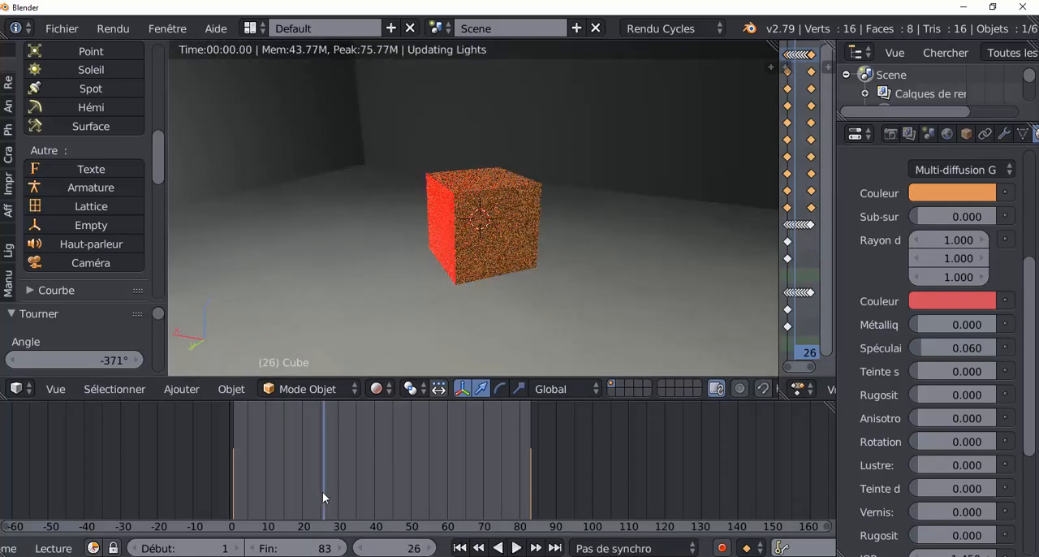
{"action": "left_click", "coordinate": [336, 491]}
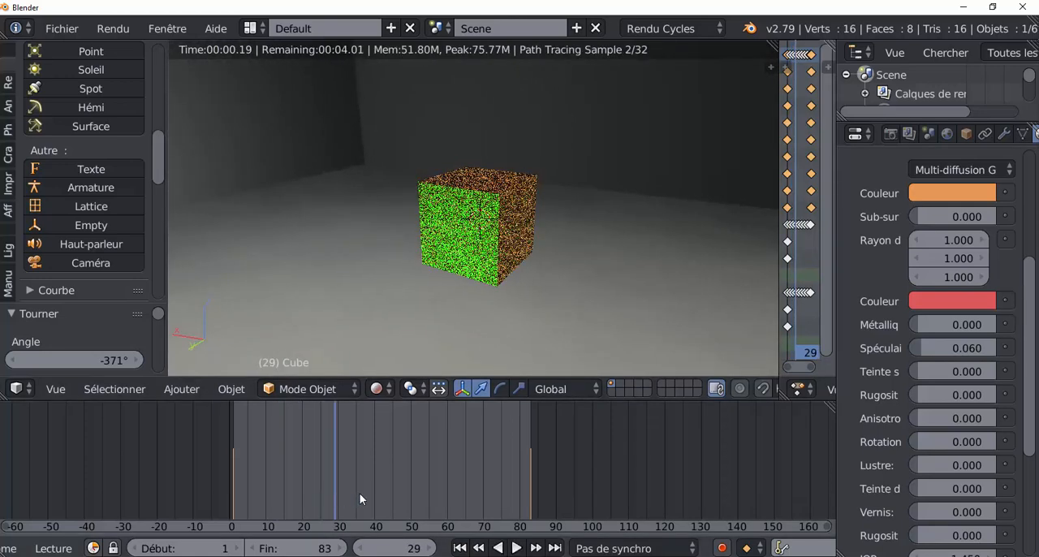
{"action": "left_click_drag", "start_coordinate": [359, 494], "coordinate": [520, 491]}
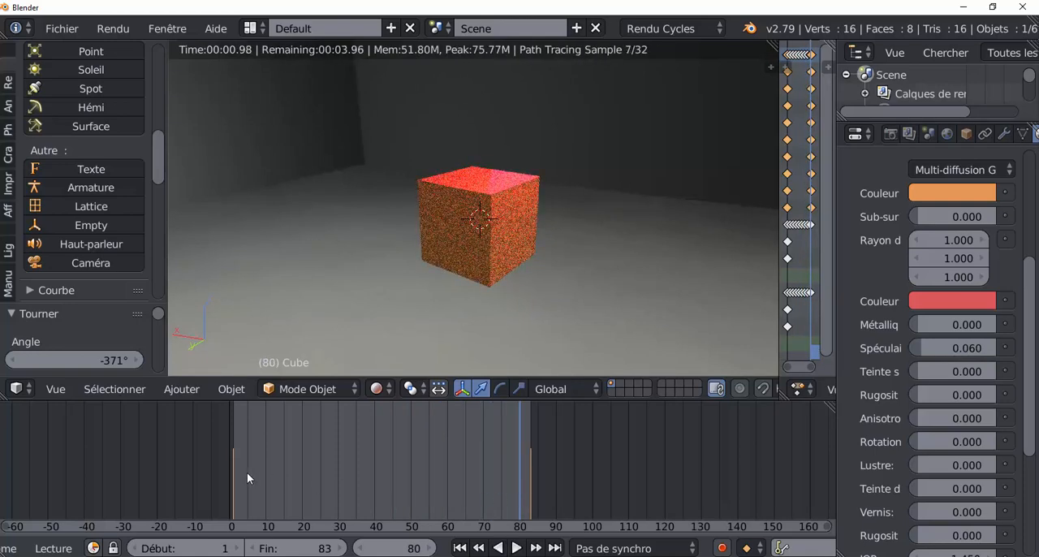
{"action": "left_click", "coordinate": [289, 475]}
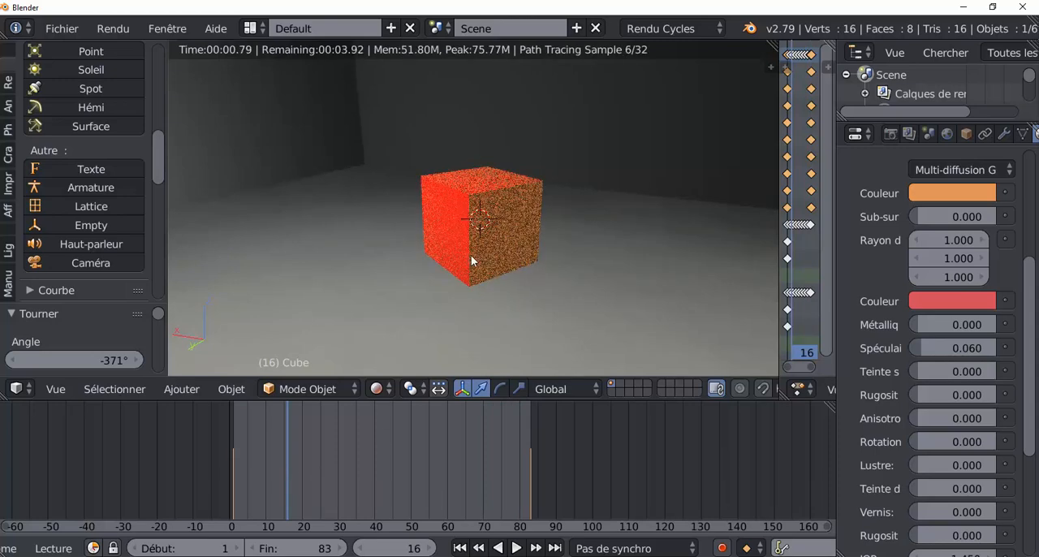
Align the camera to a framed view of the whole cube and play the animation through it in rendered shading
{"action": "scroll", "coordinate": [472, 256], "scroll_direction": "down", "scroll_amount": 3}
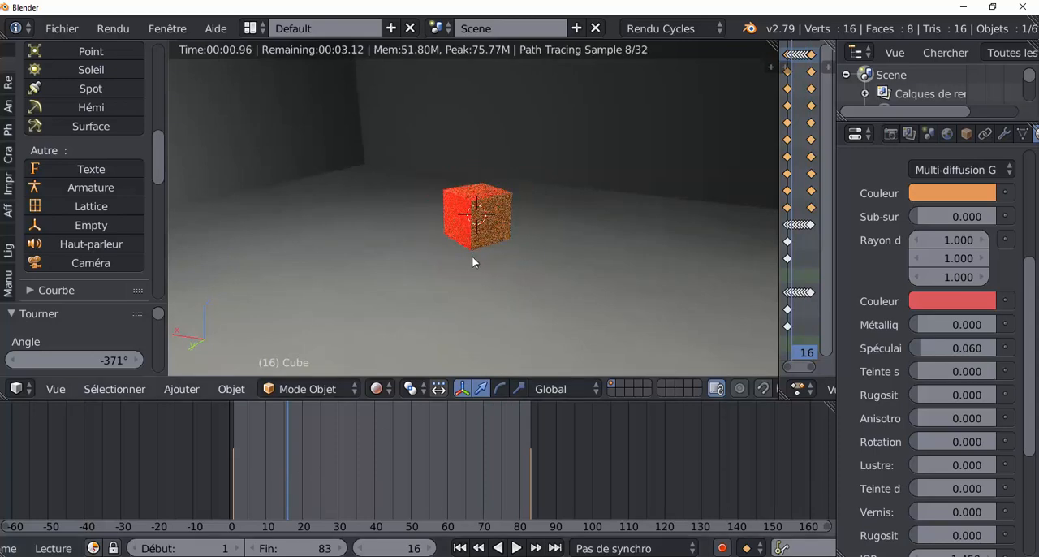
{"action": "scroll", "coordinate": [472, 256], "scroll_direction": "up", "scroll_amount": 1}
{"action": "scroll", "coordinate": [472, 260], "scroll_direction": "up", "scroll_amount": 1}
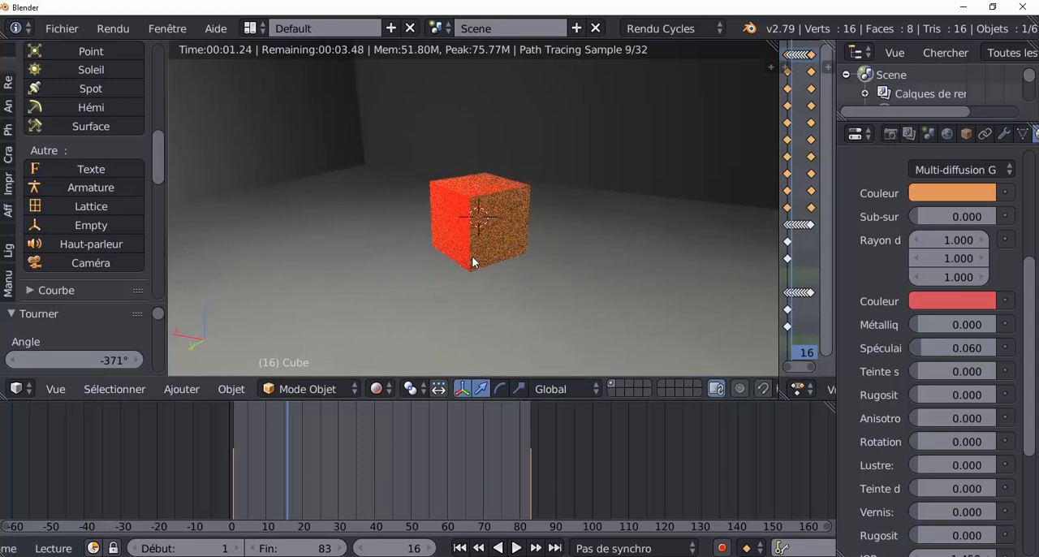
{"action": "key", "text": "ctrl+alt+KP_0"}
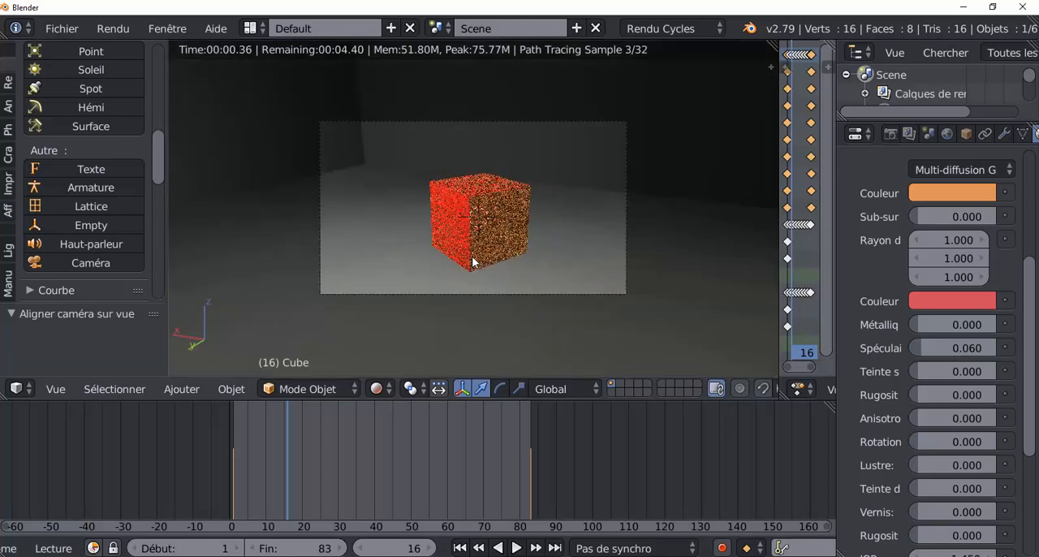
{"action": "left_click_drag", "start_coordinate": [294, 493], "coordinate": [443, 478]}
{"action": "key", "text": "alt+a"}
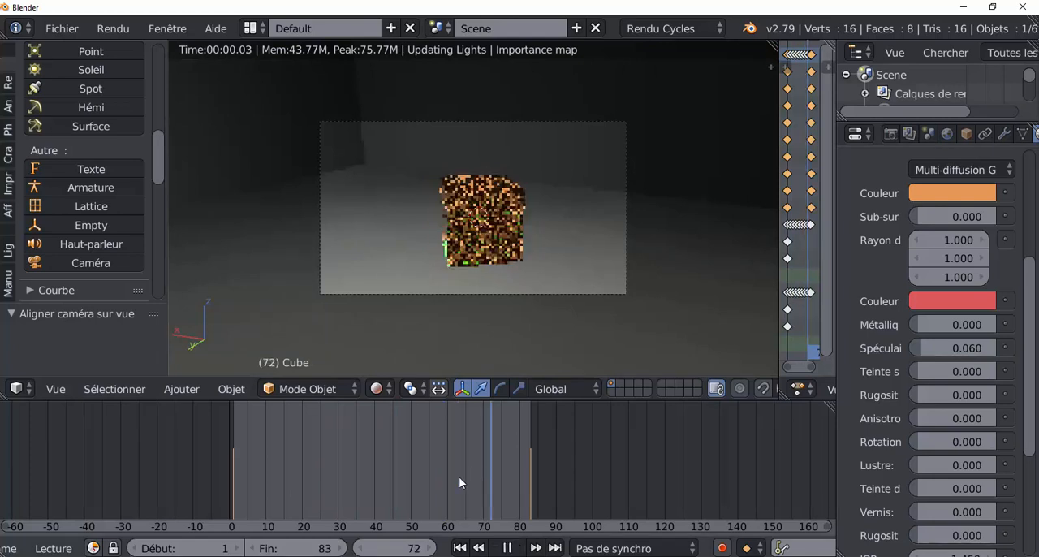
Stop the animation playback and set the current frame to 1
{"action": "key", "text": "alt+a"}
{"action": "left_click", "coordinate": [231, 479]}
{"action": "key", "text": "Right"}
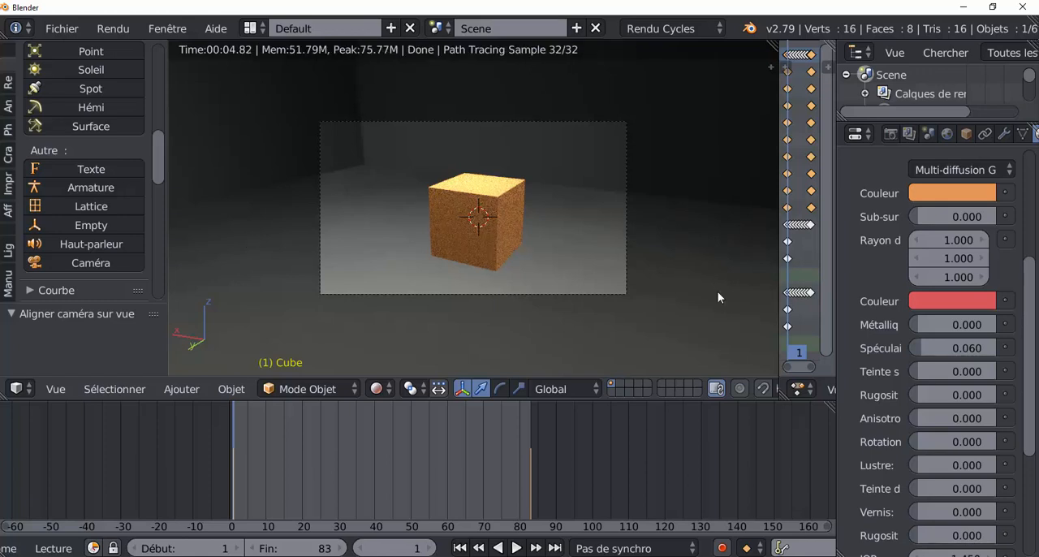
Save the scene on the Desktop as a new Blender file named cube multicolor.blend
{"action": "left_click", "coordinate": [71, 29]}
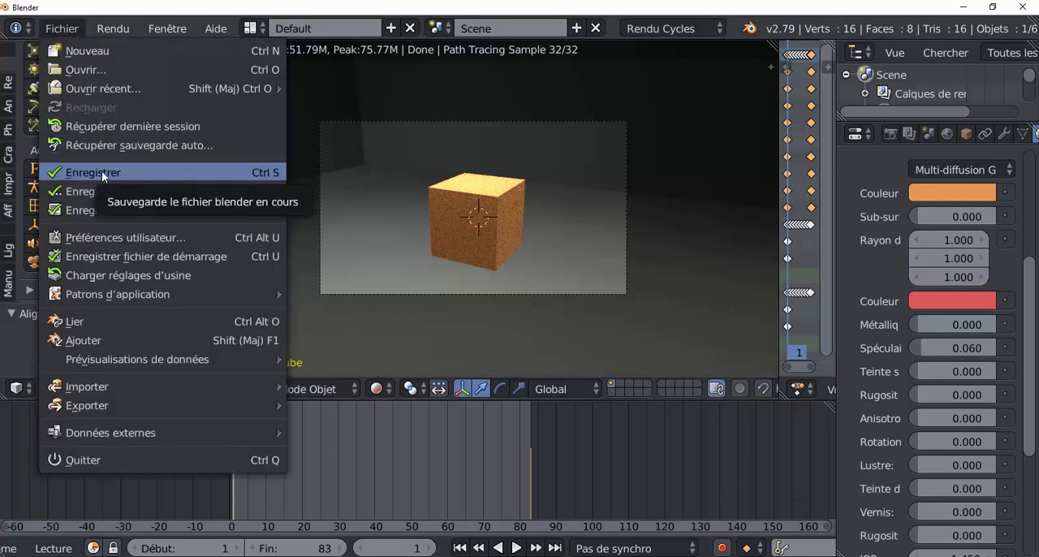
{"action": "left_click", "coordinate": [93, 190]}
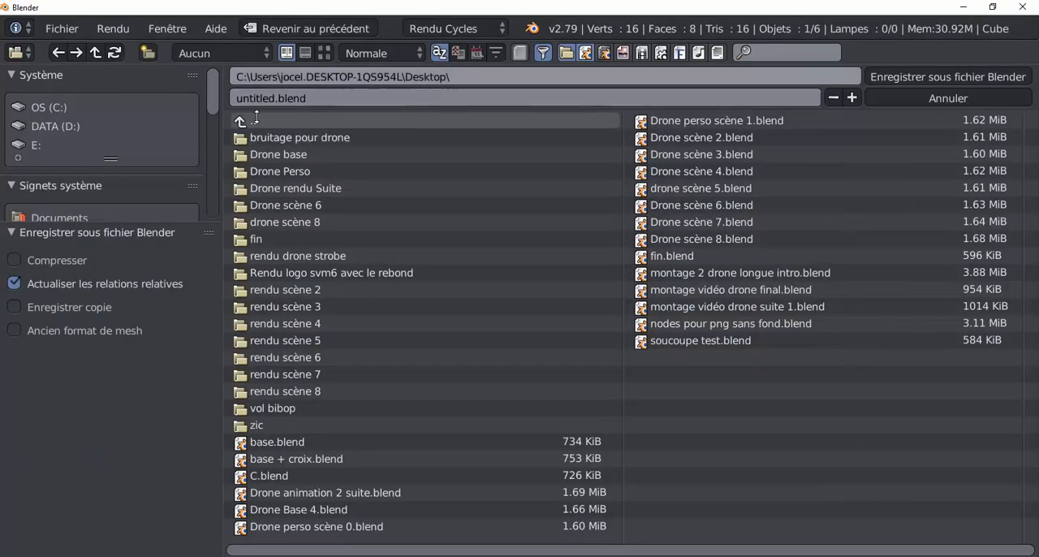
{"action": "scroll", "coordinate": [98, 189], "scroll_direction": "down", "scroll_amount": 3}
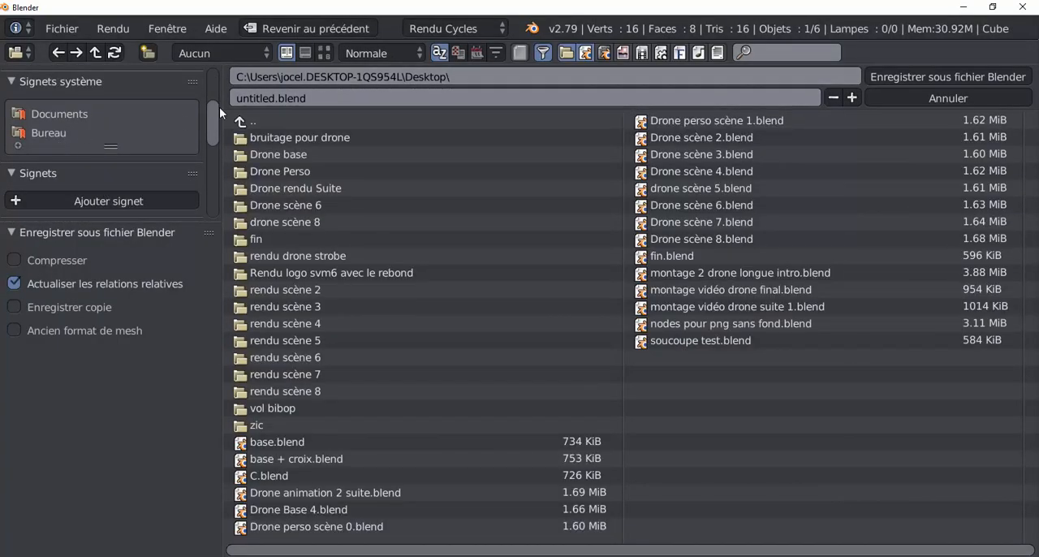
{"action": "left_click", "coordinate": [331, 96]}
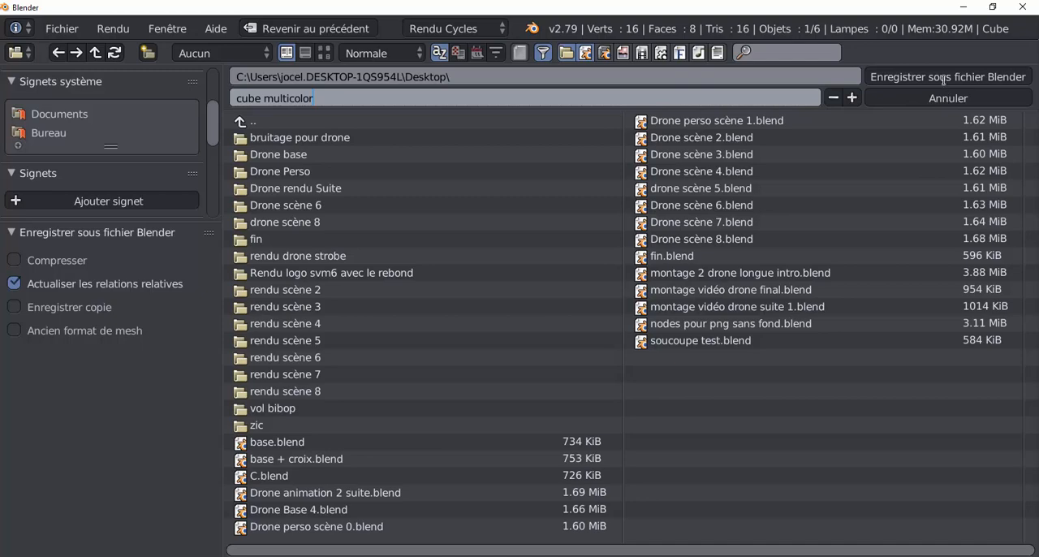
{"action": "key", "text": "Return"}
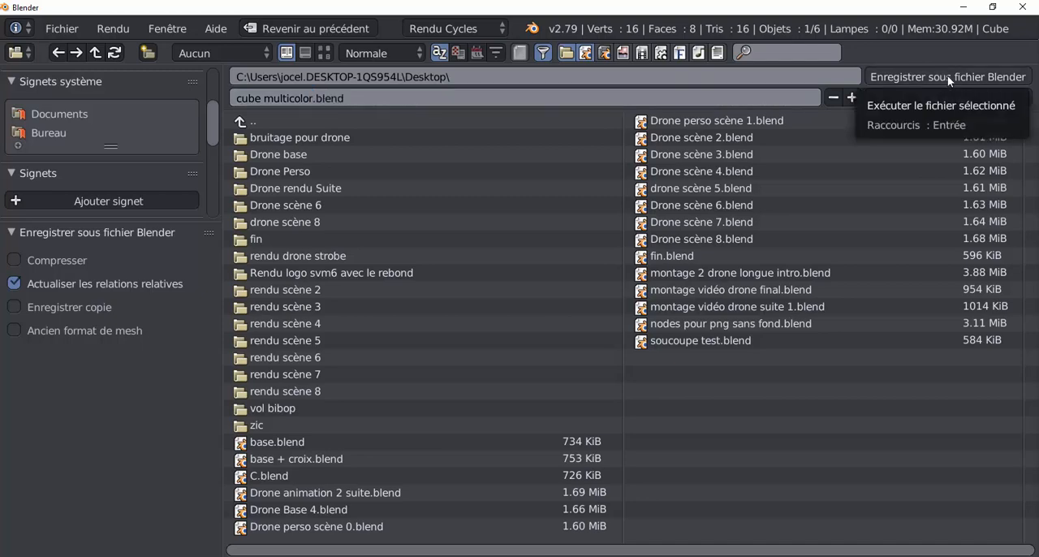
{"action": "left_click", "coordinate": [947, 77]}
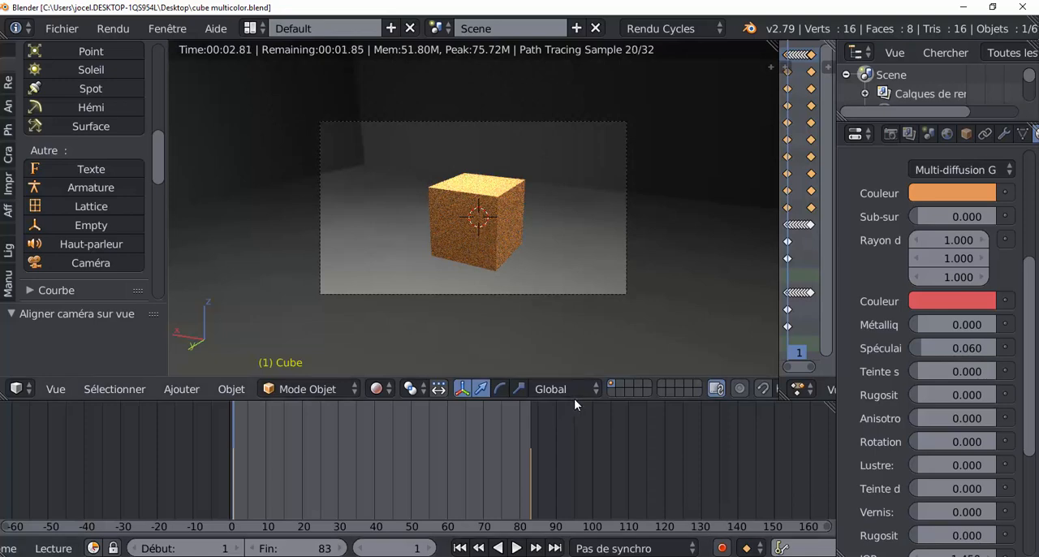
Stop the drone scene's animation at frame 54 and switch the enlarged viewport's shading to rendered (Rendu)
{"action": "left_click_drag", "start_coordinate": [602, 400], "coordinate": [604, 482]}
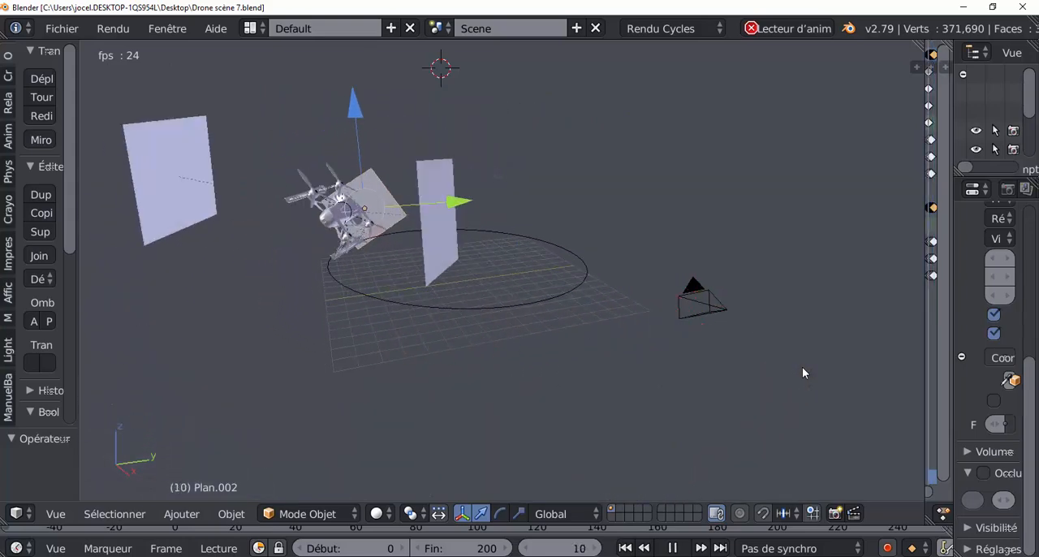
{"action": "left_click", "coordinate": [672, 547]}
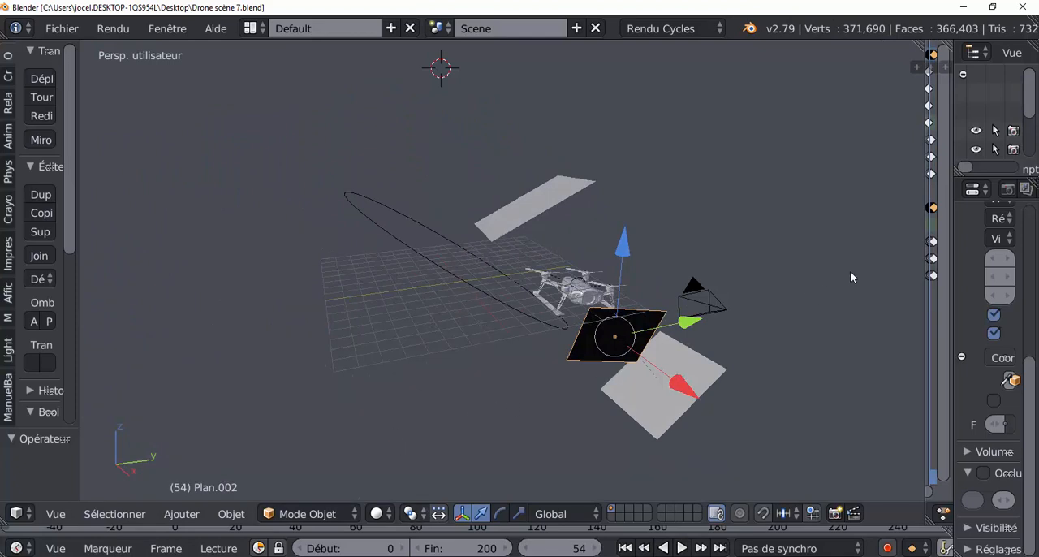
{"action": "left_click", "coordinate": [379, 513]}
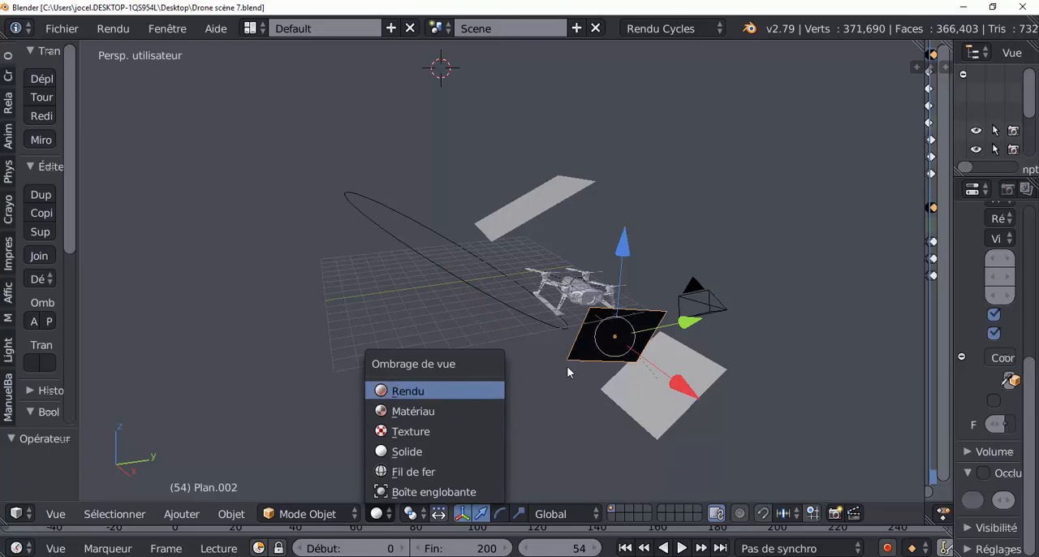
{"action": "key", "text": "Return"}
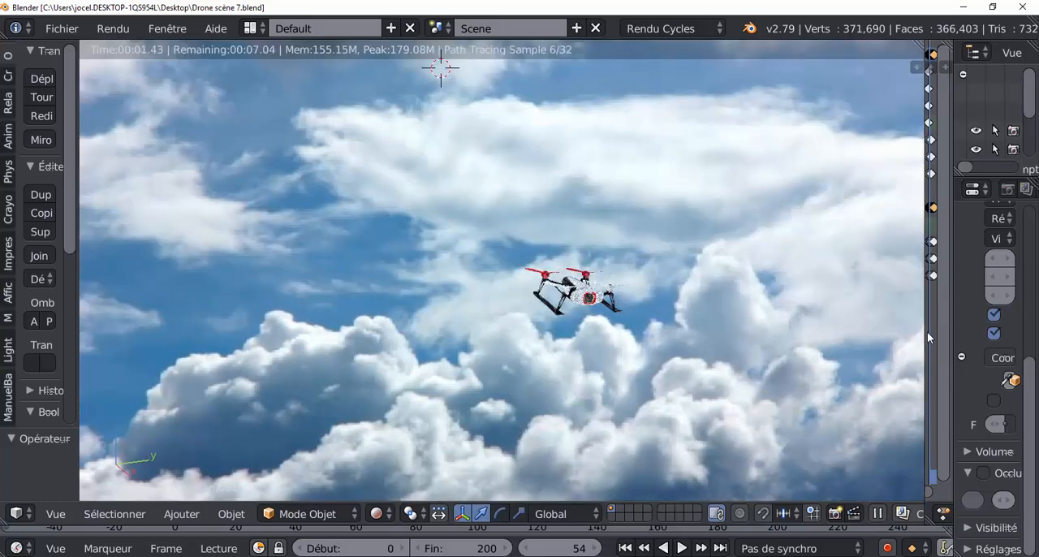
Widen the outliner and properties area and show the emission material of the Plan object
{"action": "left_click_drag", "start_coordinate": [926, 330], "coordinate": [694, 329]}
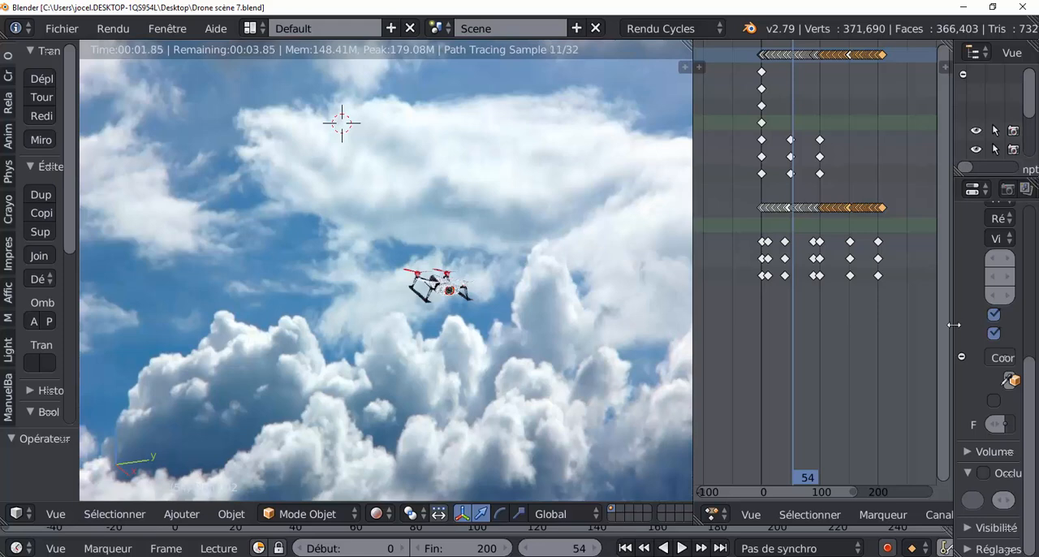
{"action": "left_click_drag", "start_coordinate": [954, 322], "coordinate": [732, 348]}
{"action": "scroll", "coordinate": [829, 158], "scroll_direction": "down", "scroll_amount": 2}
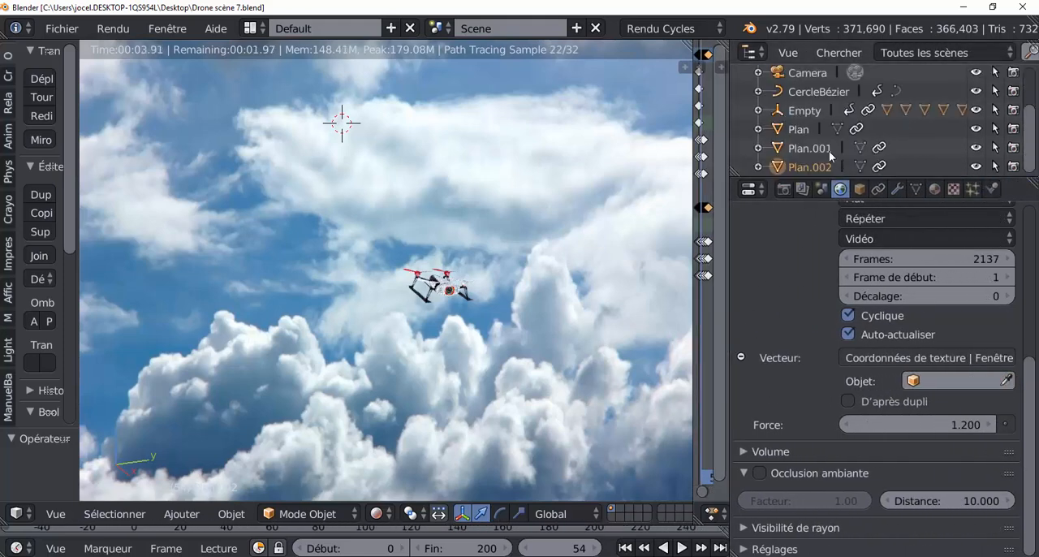
{"action": "left_click", "coordinate": [800, 129]}
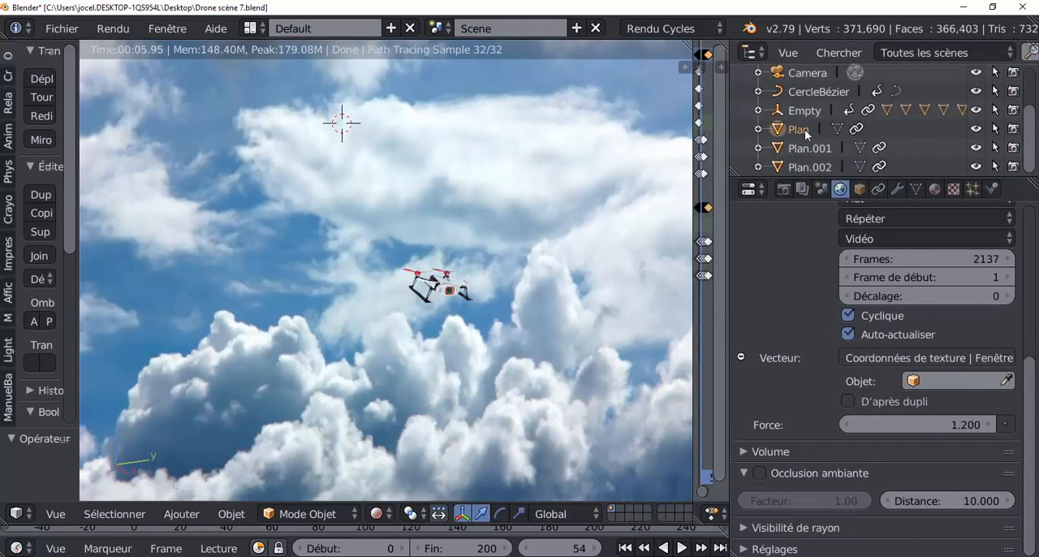
{"action": "left_click", "coordinate": [934, 189]}
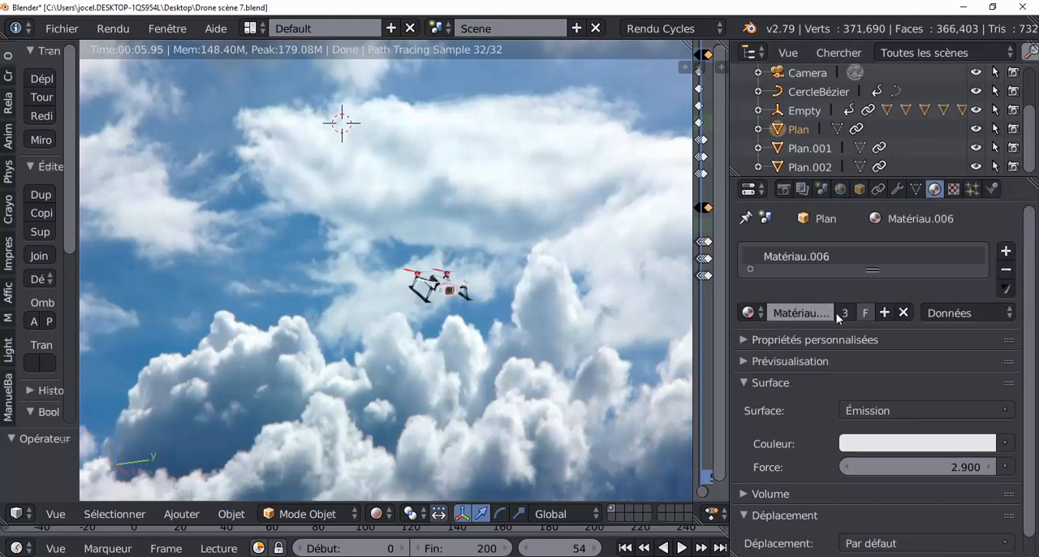
Try orange, red, green and blue emission colours on the Plan object's material and settle on green
{"action": "scroll", "coordinate": [557, 402], "scroll_direction": "up", "scroll_amount": 1}
{"action": "scroll", "coordinate": [556, 401], "scroll_direction": "up", "scroll_amount": 4}
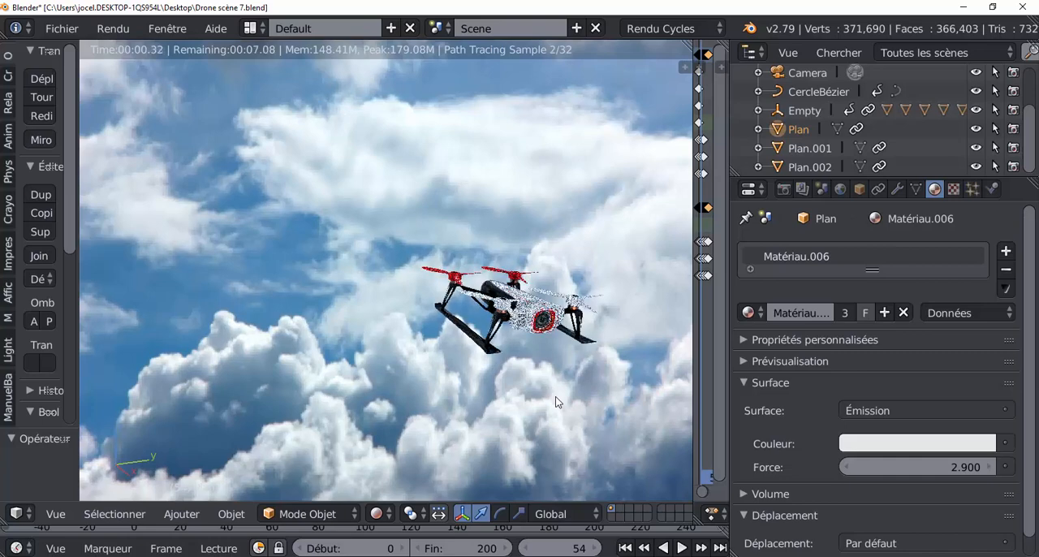
{"action": "left_click", "coordinate": [932, 444]}
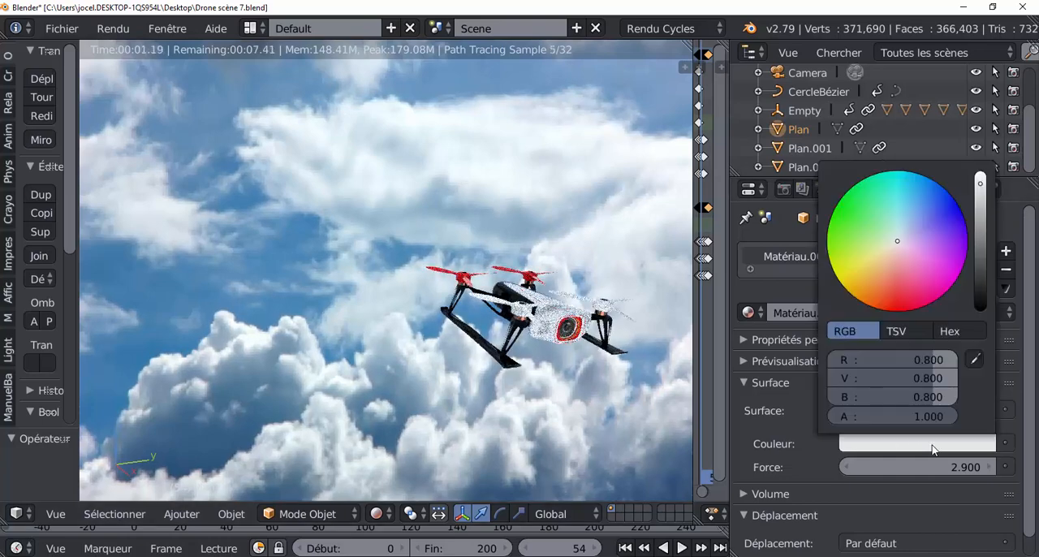
{"action": "left_click", "coordinate": [878, 293]}
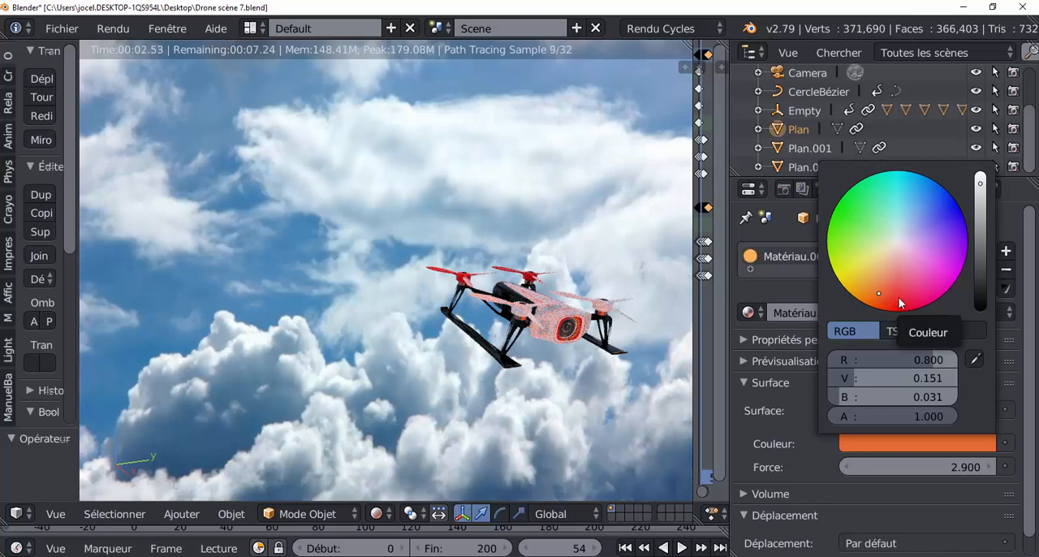
{"action": "left_click", "coordinate": [899, 306]}
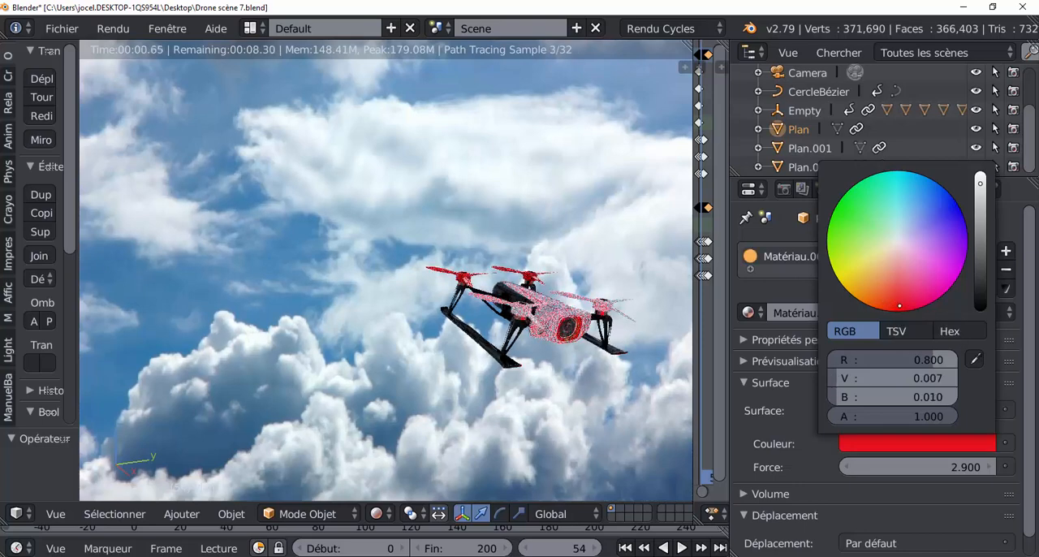
{"action": "left_click", "coordinate": [860, 205]}
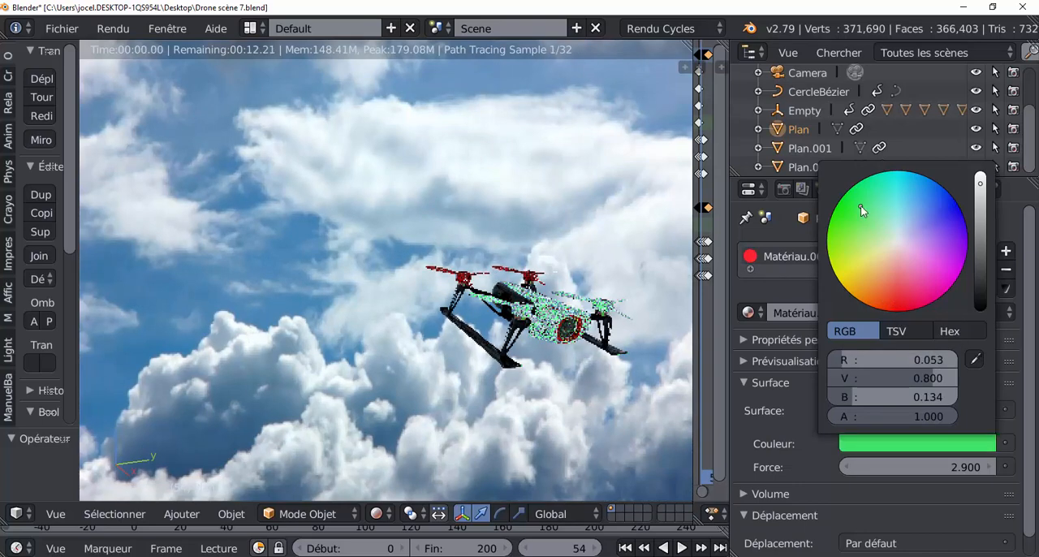
{"action": "left_click", "coordinate": [951, 213]}
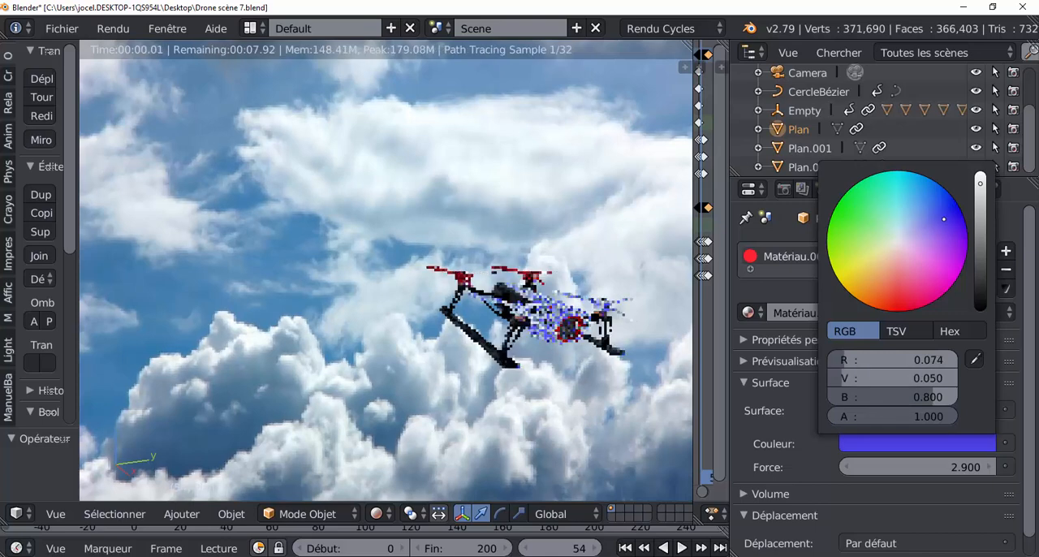
{"action": "left_click", "coordinate": [855, 218]}
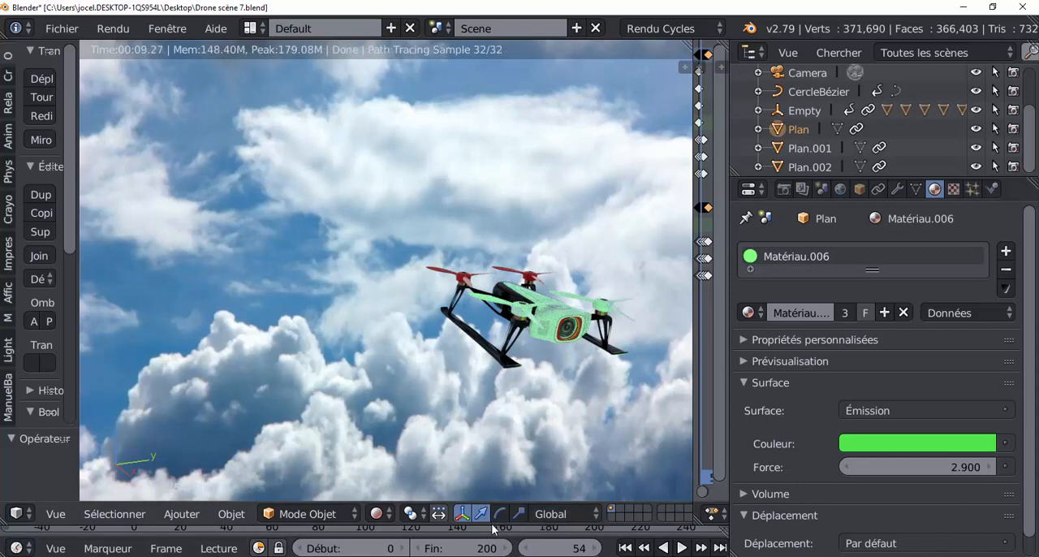
Enlarge the timeline, go to frame 0 and examine the green light on the drone up close
{"action": "left_click_drag", "start_coordinate": [491, 525], "coordinate": [511, 418]}
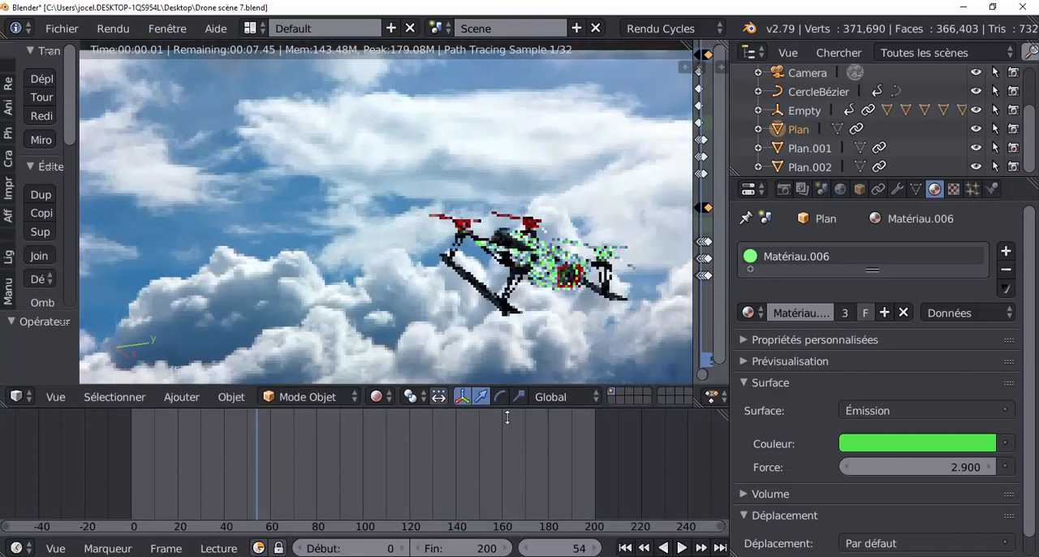
{"action": "left_click_drag", "start_coordinate": [195, 475], "coordinate": [103, 466]}
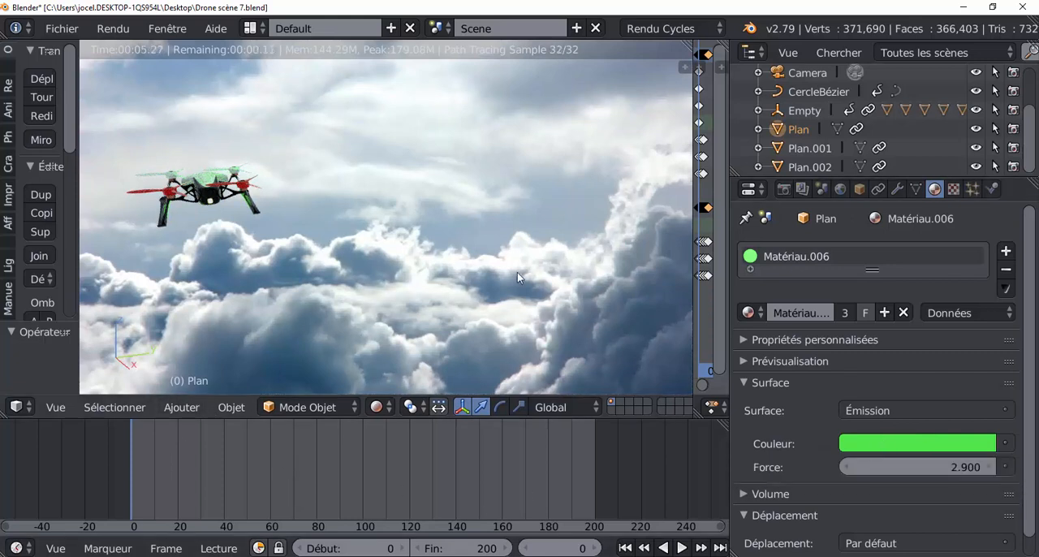
{"action": "middle_click_drag", "start_coordinate": [232, 208], "coordinate": [450, 237]}
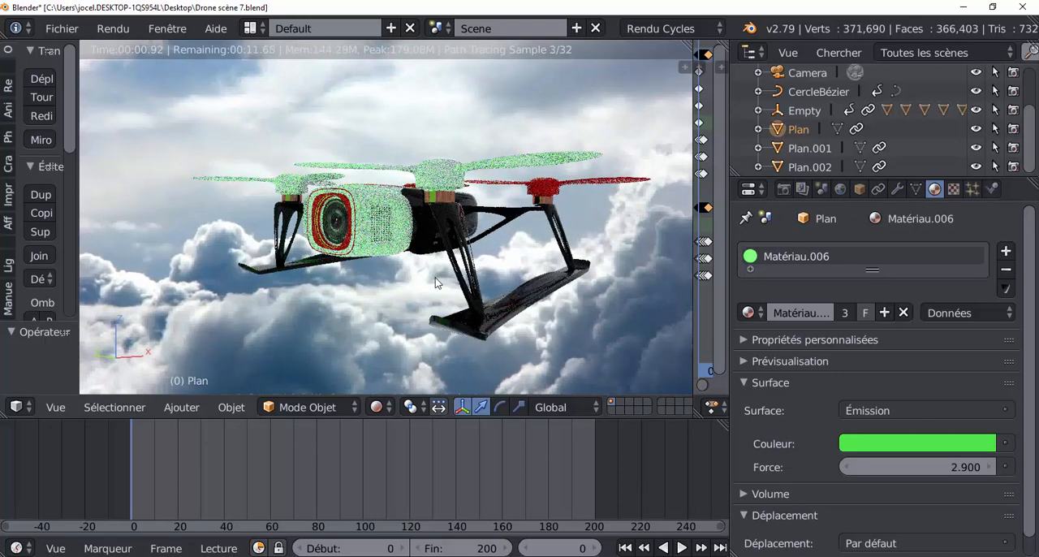